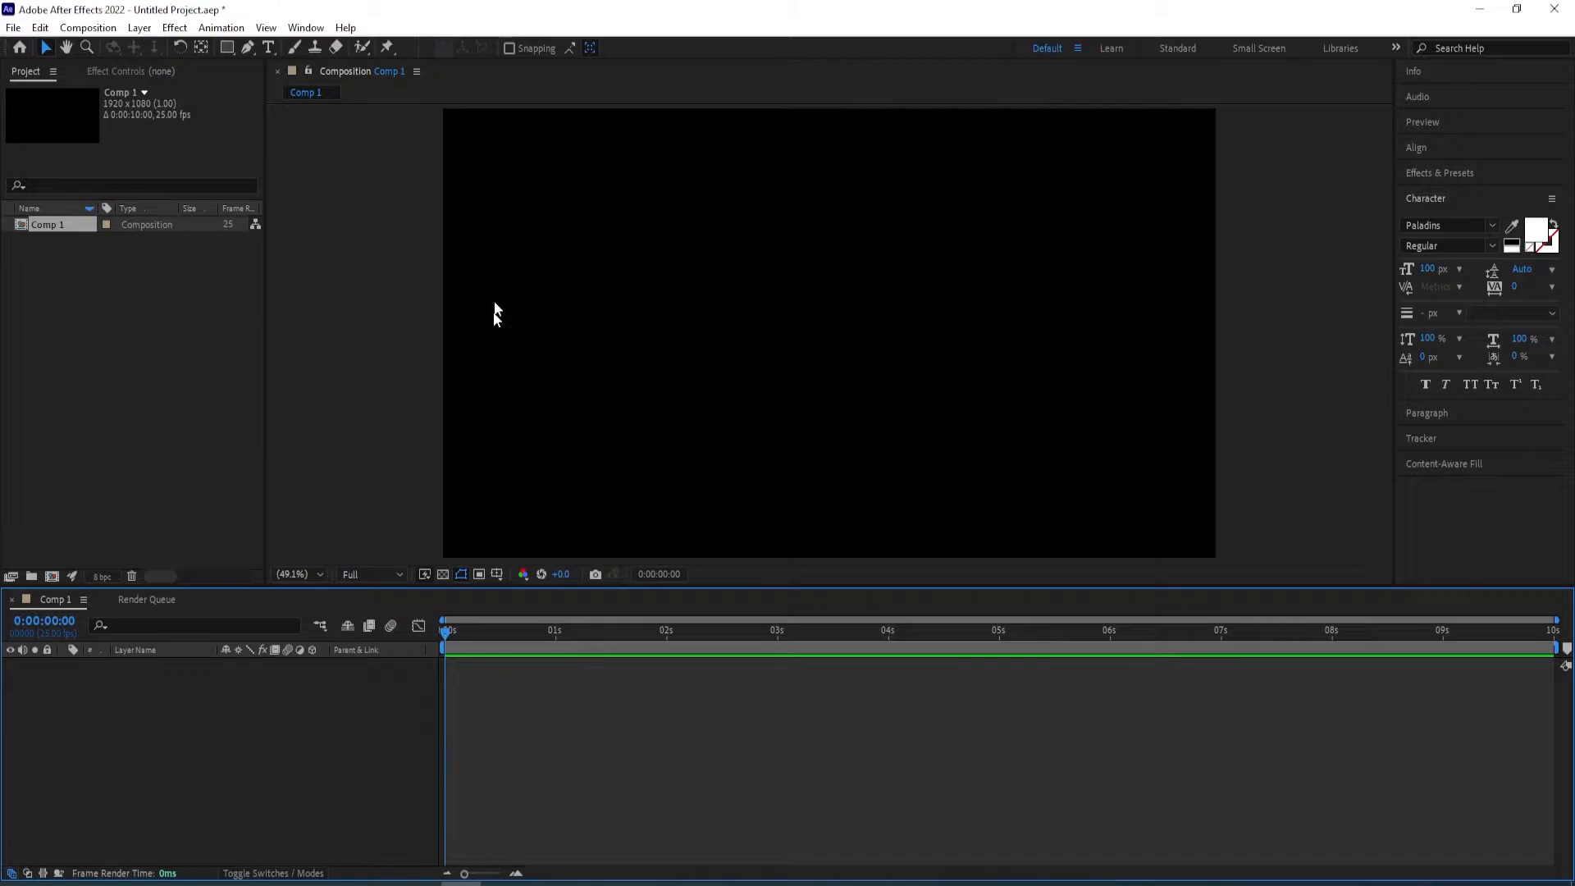
Show the title/action safe guides and add a text layer reading "FAST" near the middle of the composition
click(496, 574)
click(529, 591)
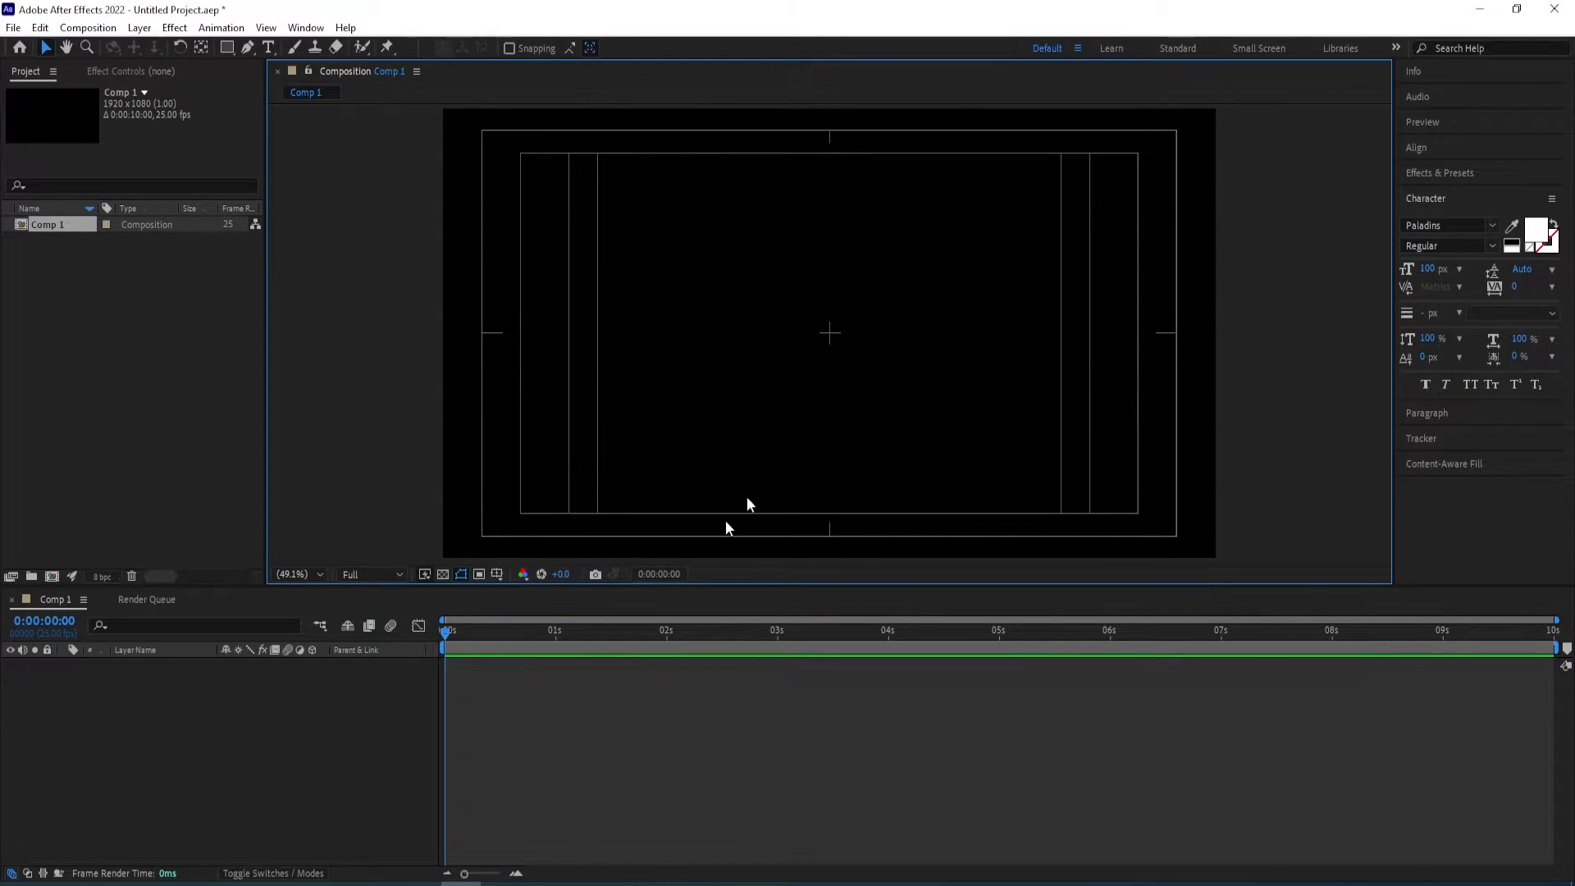
click(269, 48)
click(802, 331)
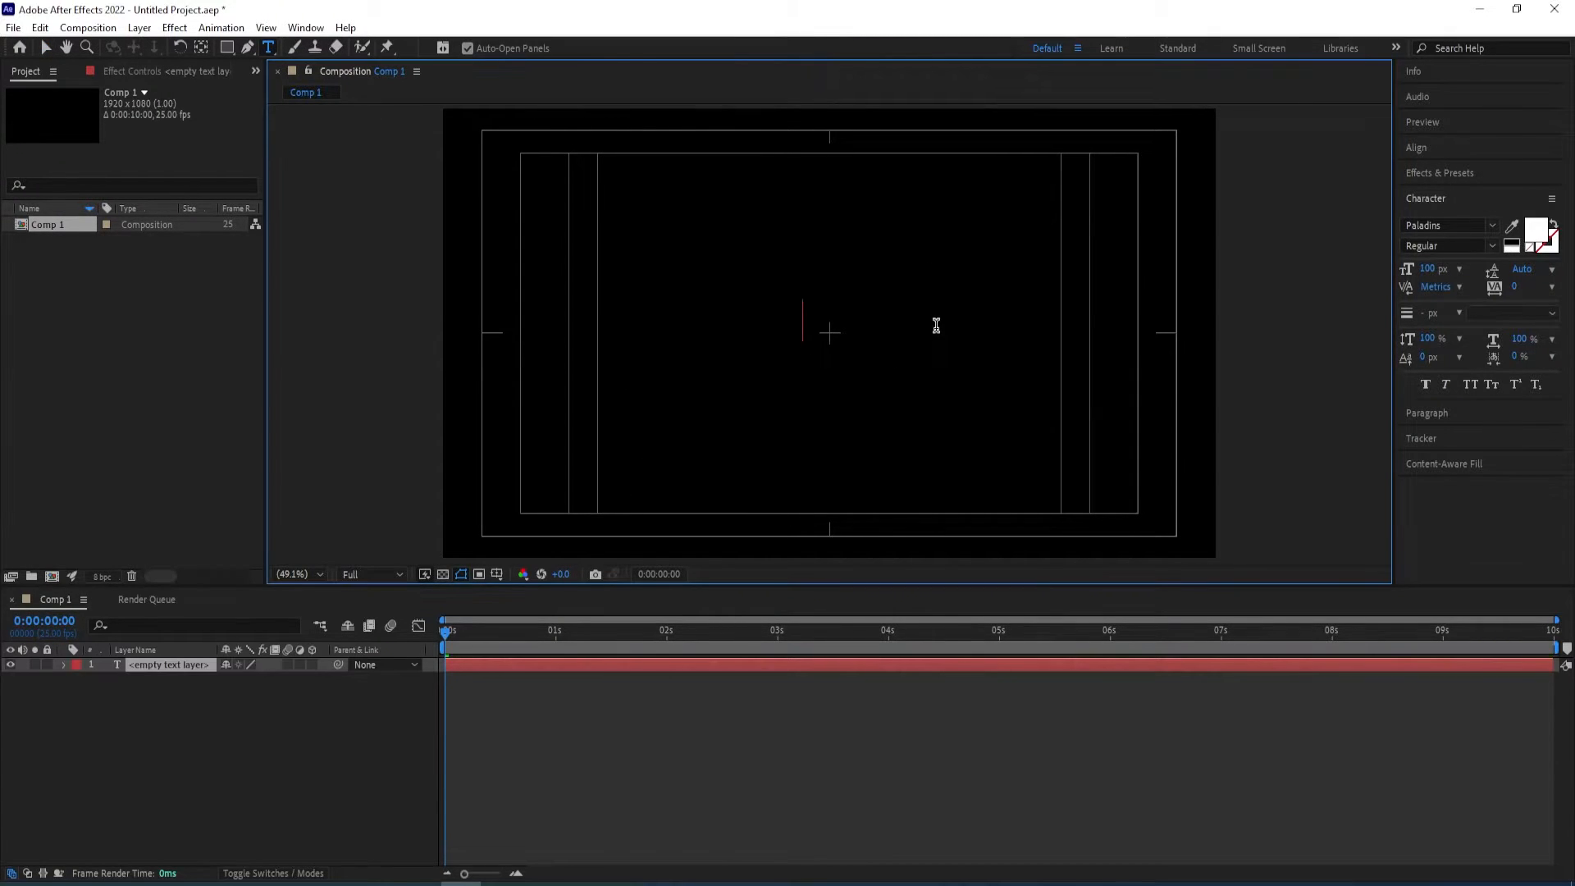
text(FAST)
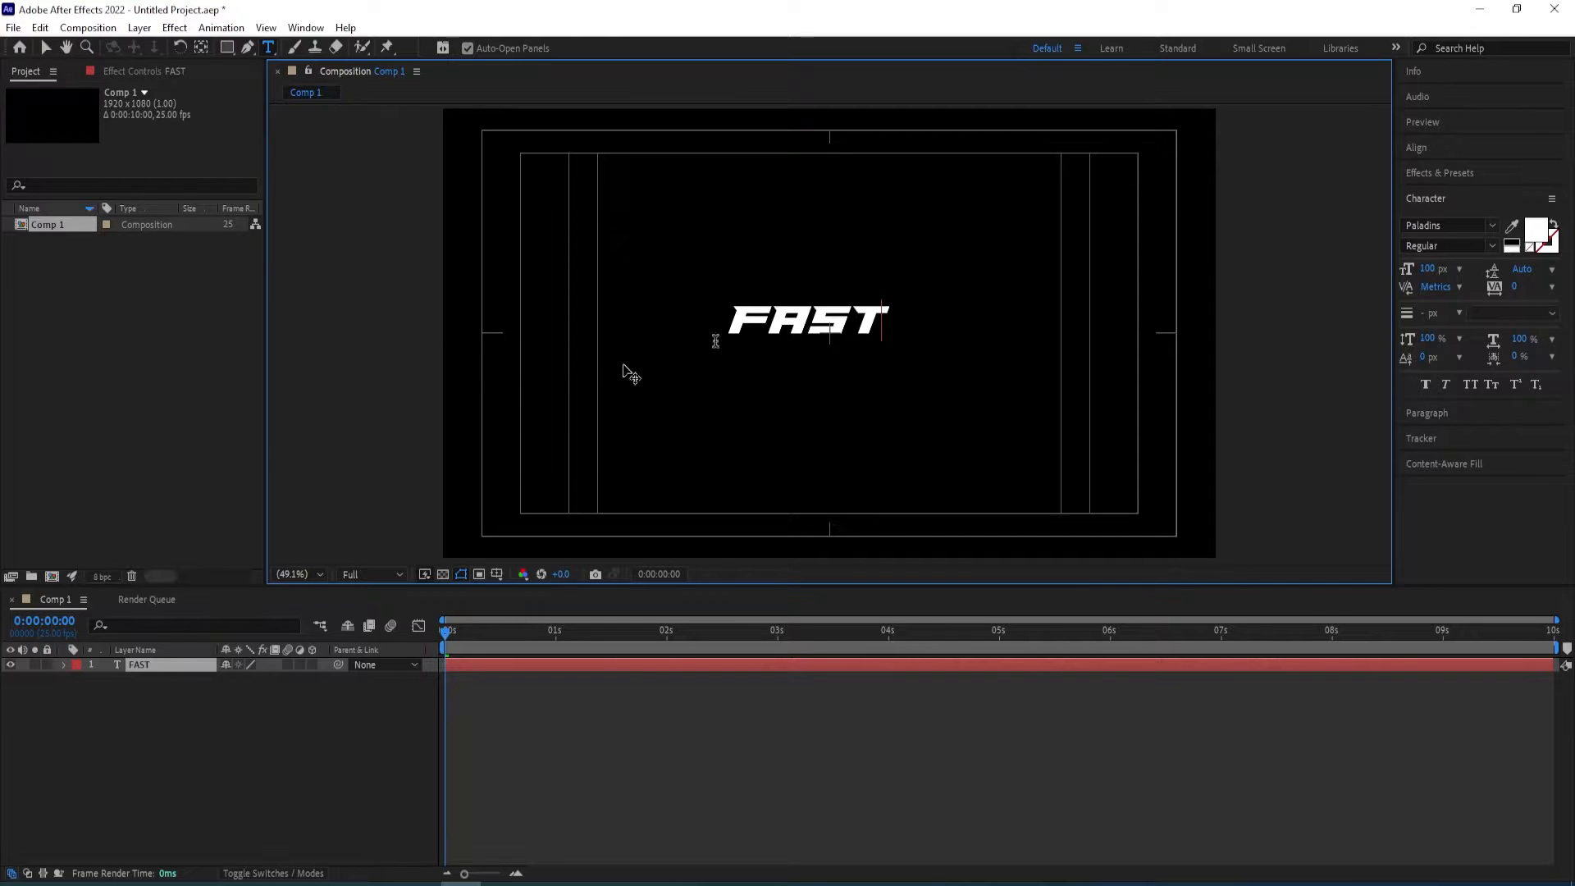
Centre the FAST layer's anchor point within the text and centre the layer in the composition
click(46, 49)
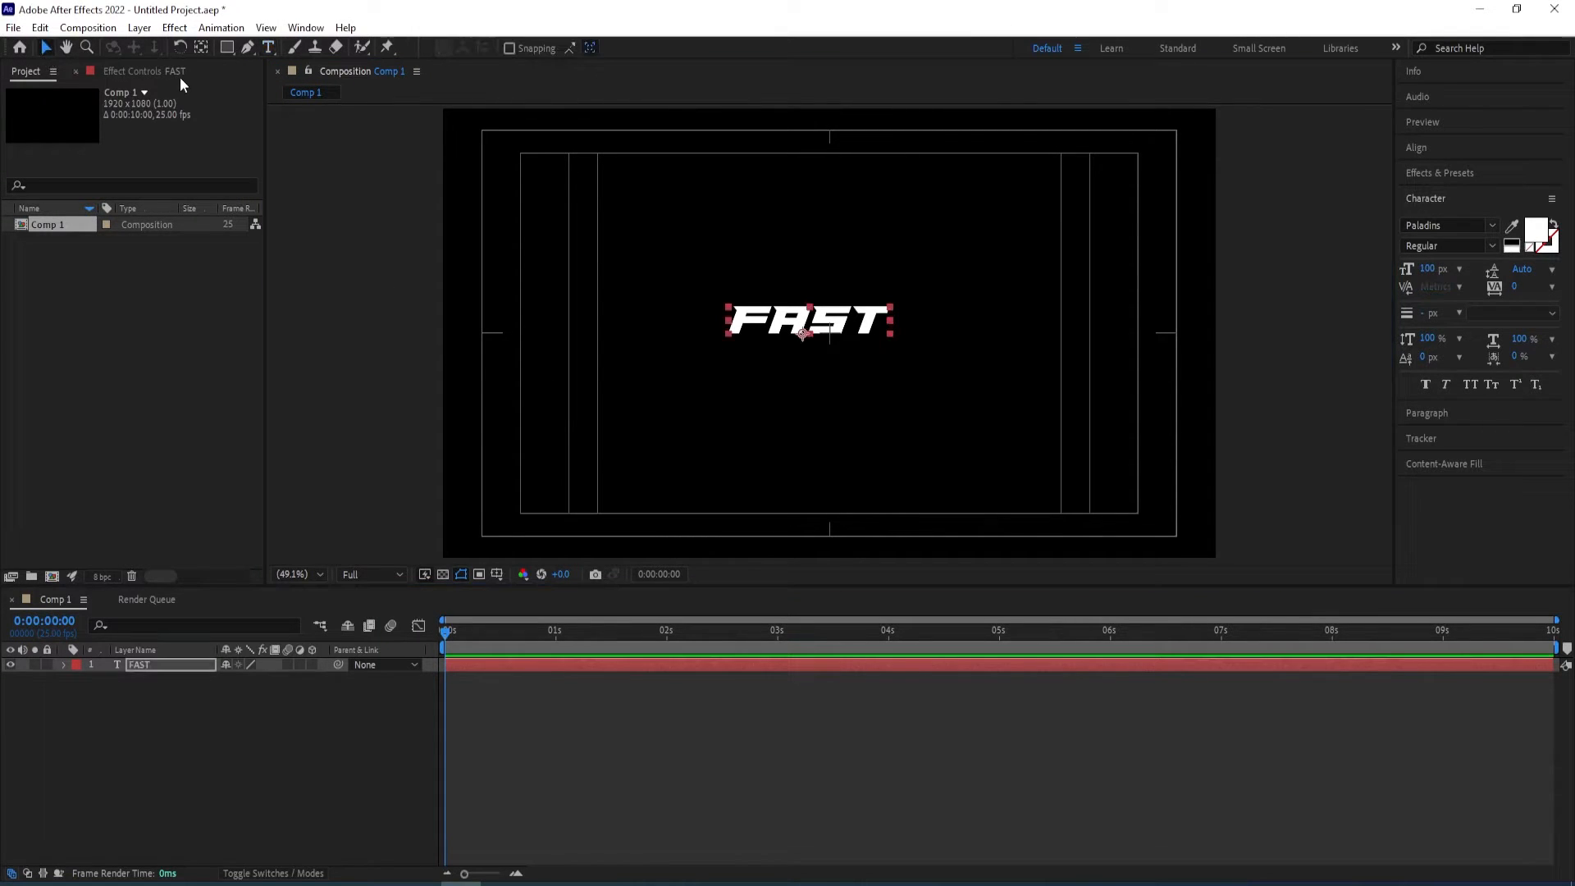
key(ctrl+alt+Home)
key(ctrl+Home)
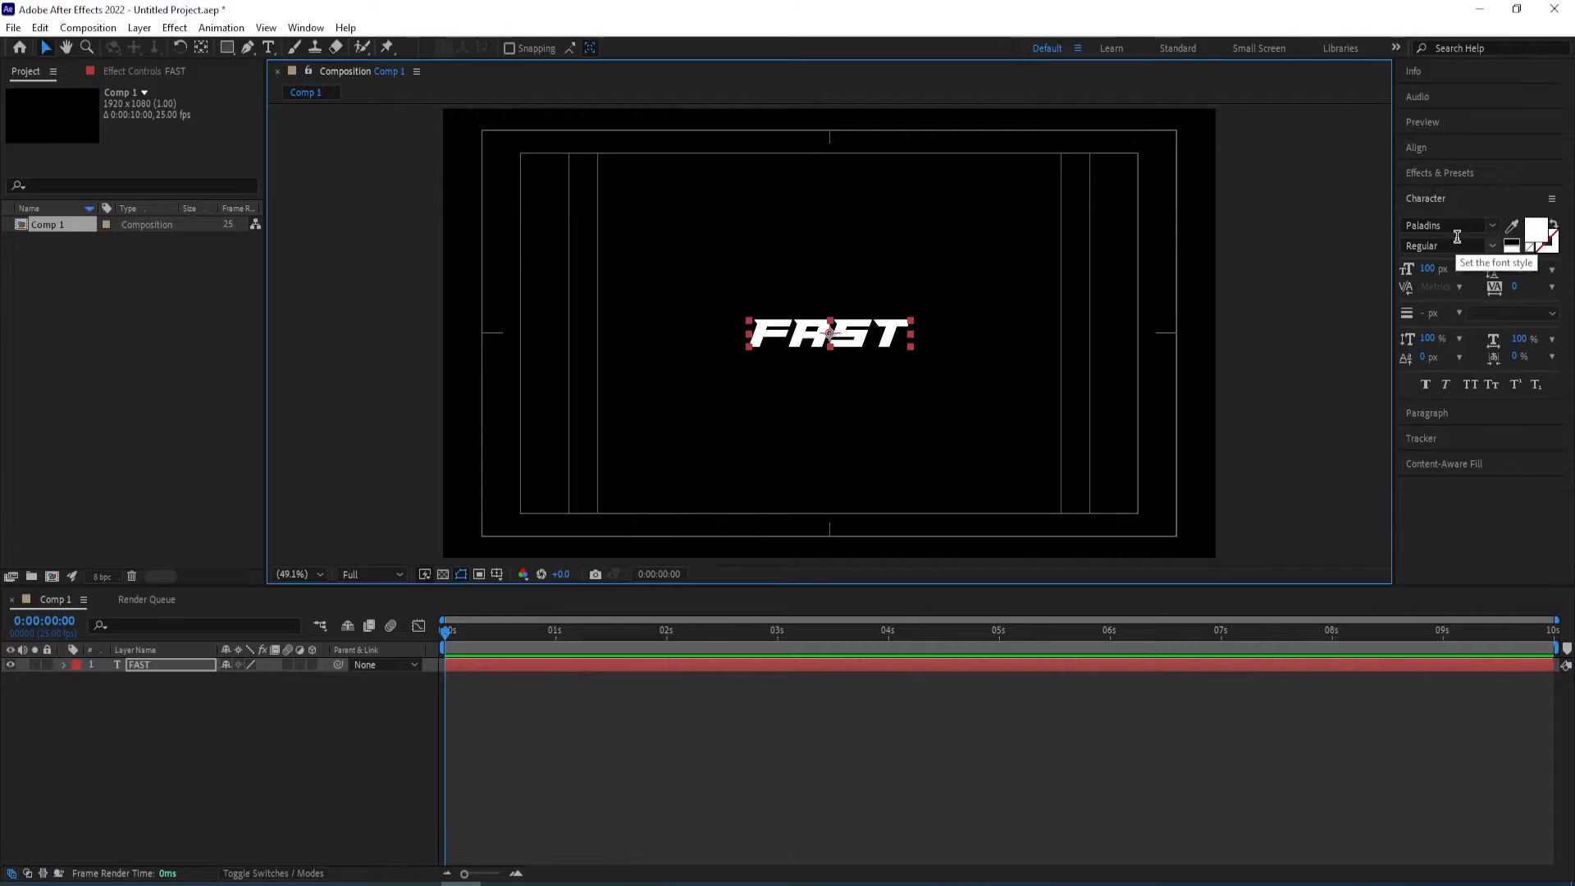
Keyframe the FAST layer's Position at 960, 540 on frame 5 and shifted horizontally to about 587, 540 on frame 0
click(155, 668)
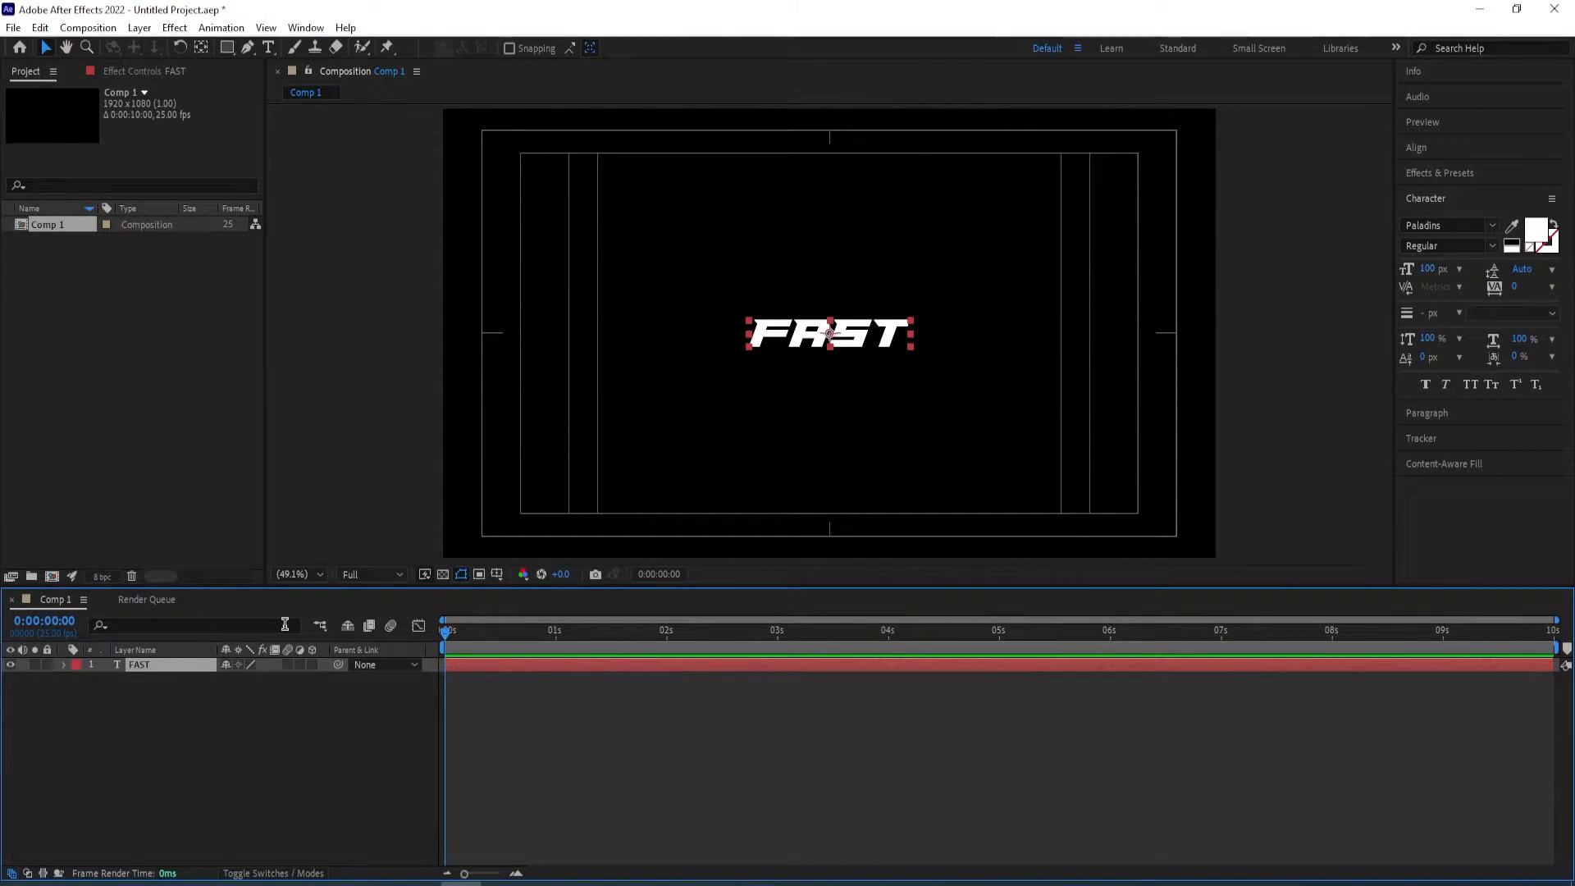
key(p)
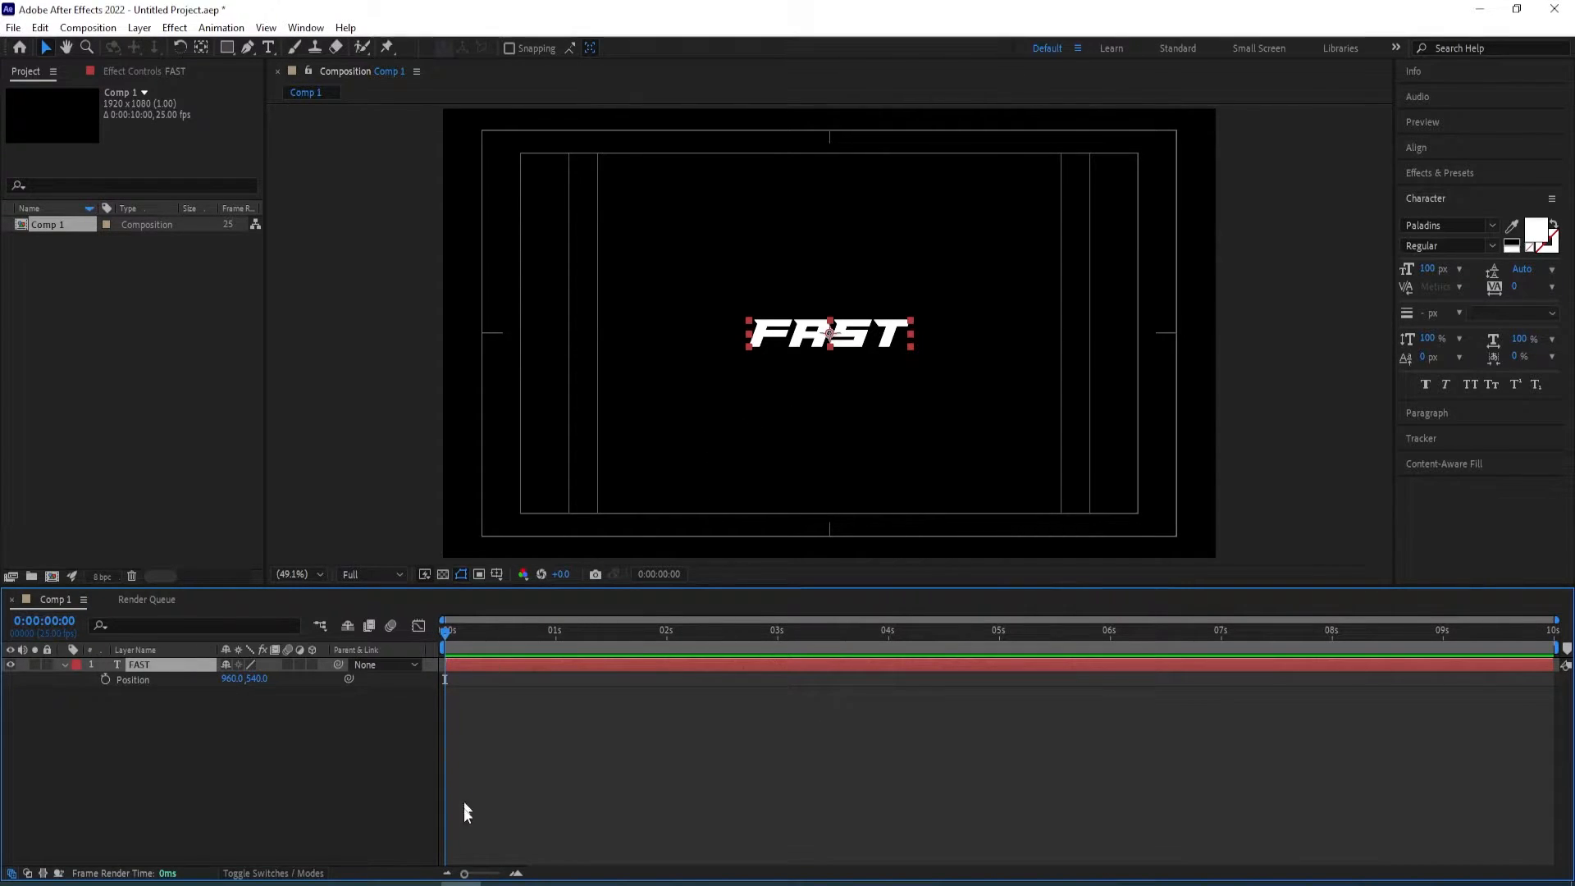
drag(463, 874, 494, 875)
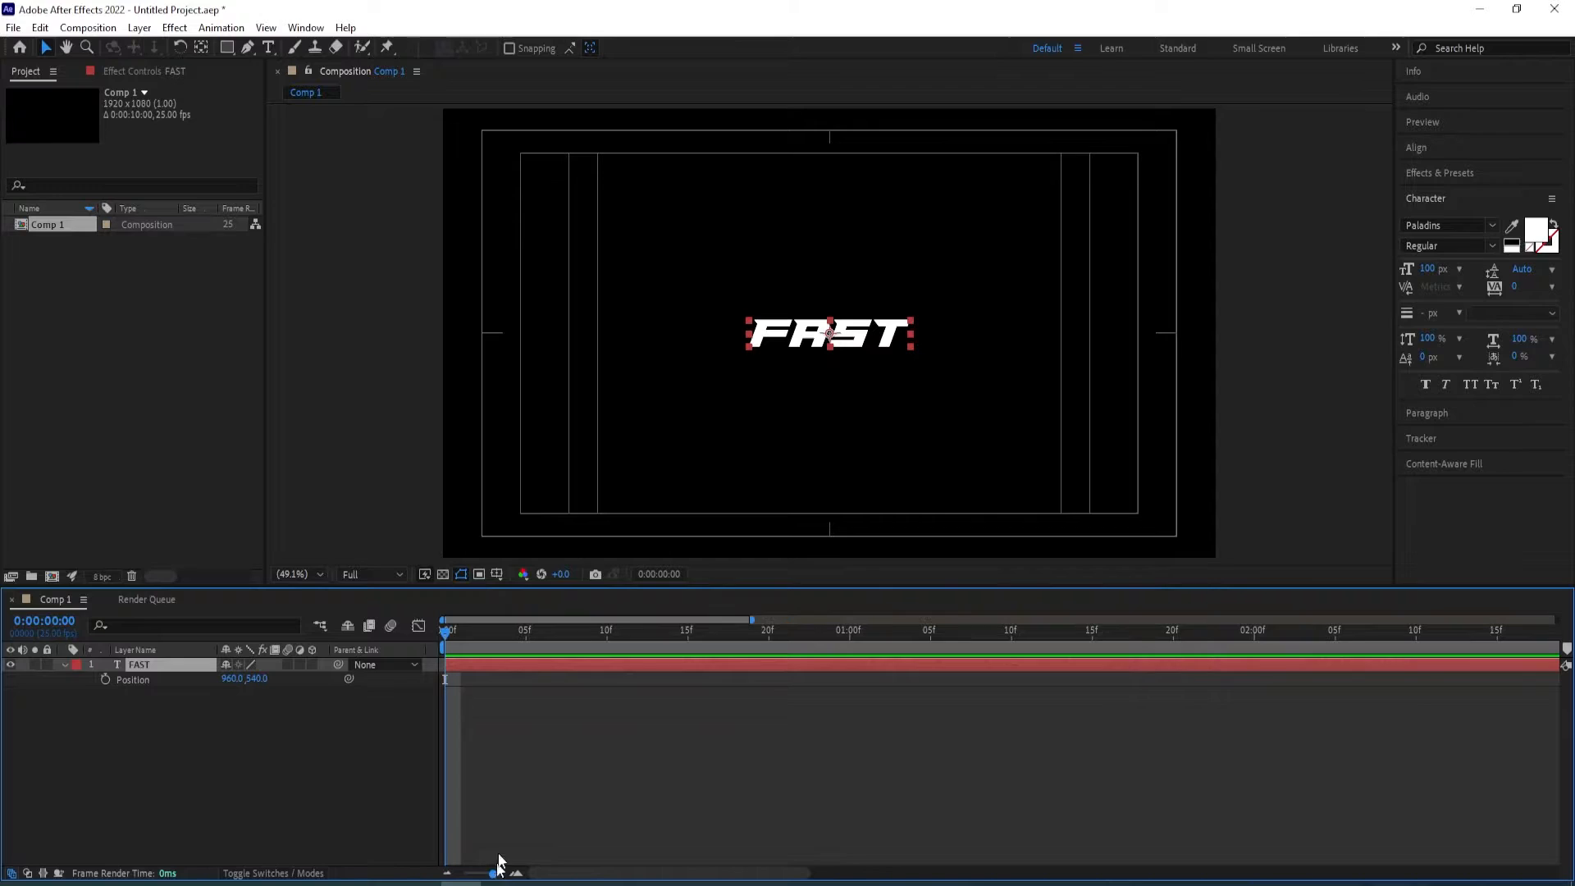
drag(450, 633, 529, 638)
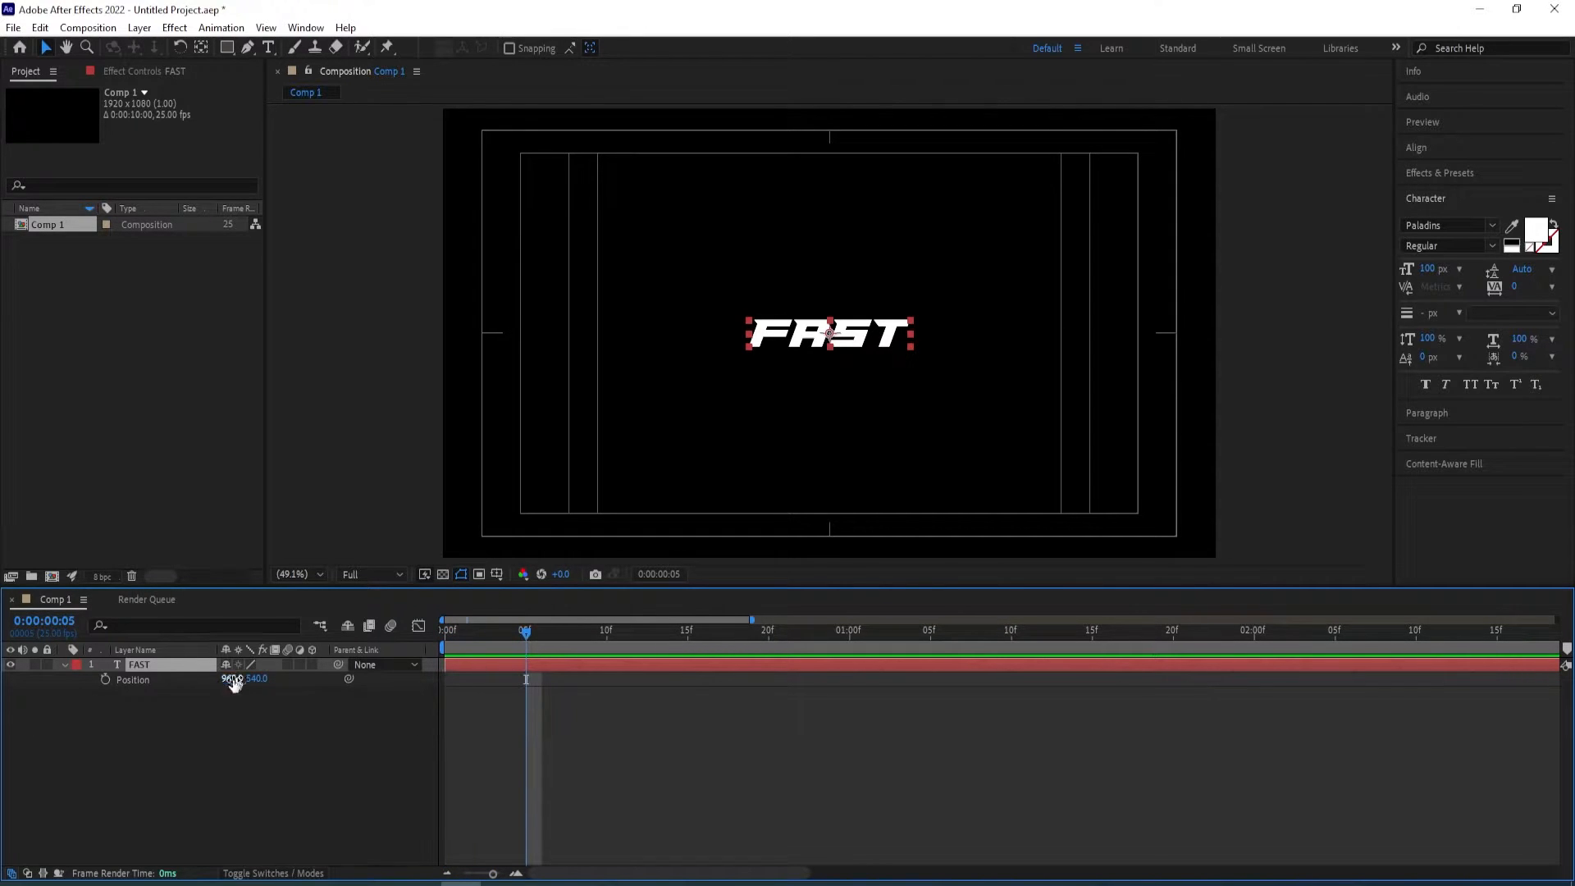
click(105, 680)
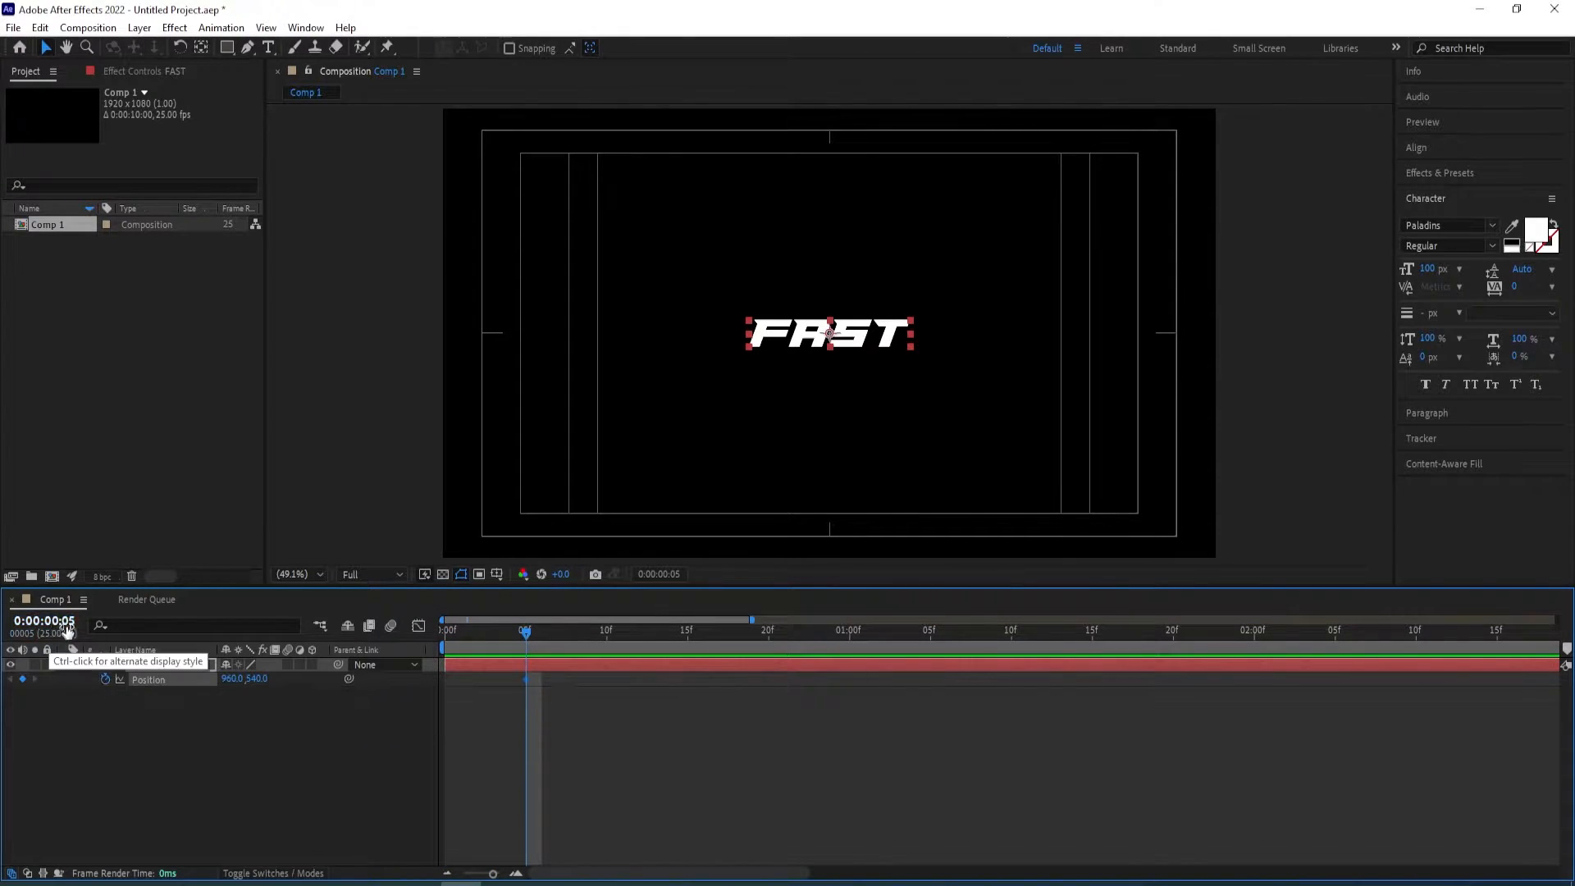
drag(525, 642, 392, 653)
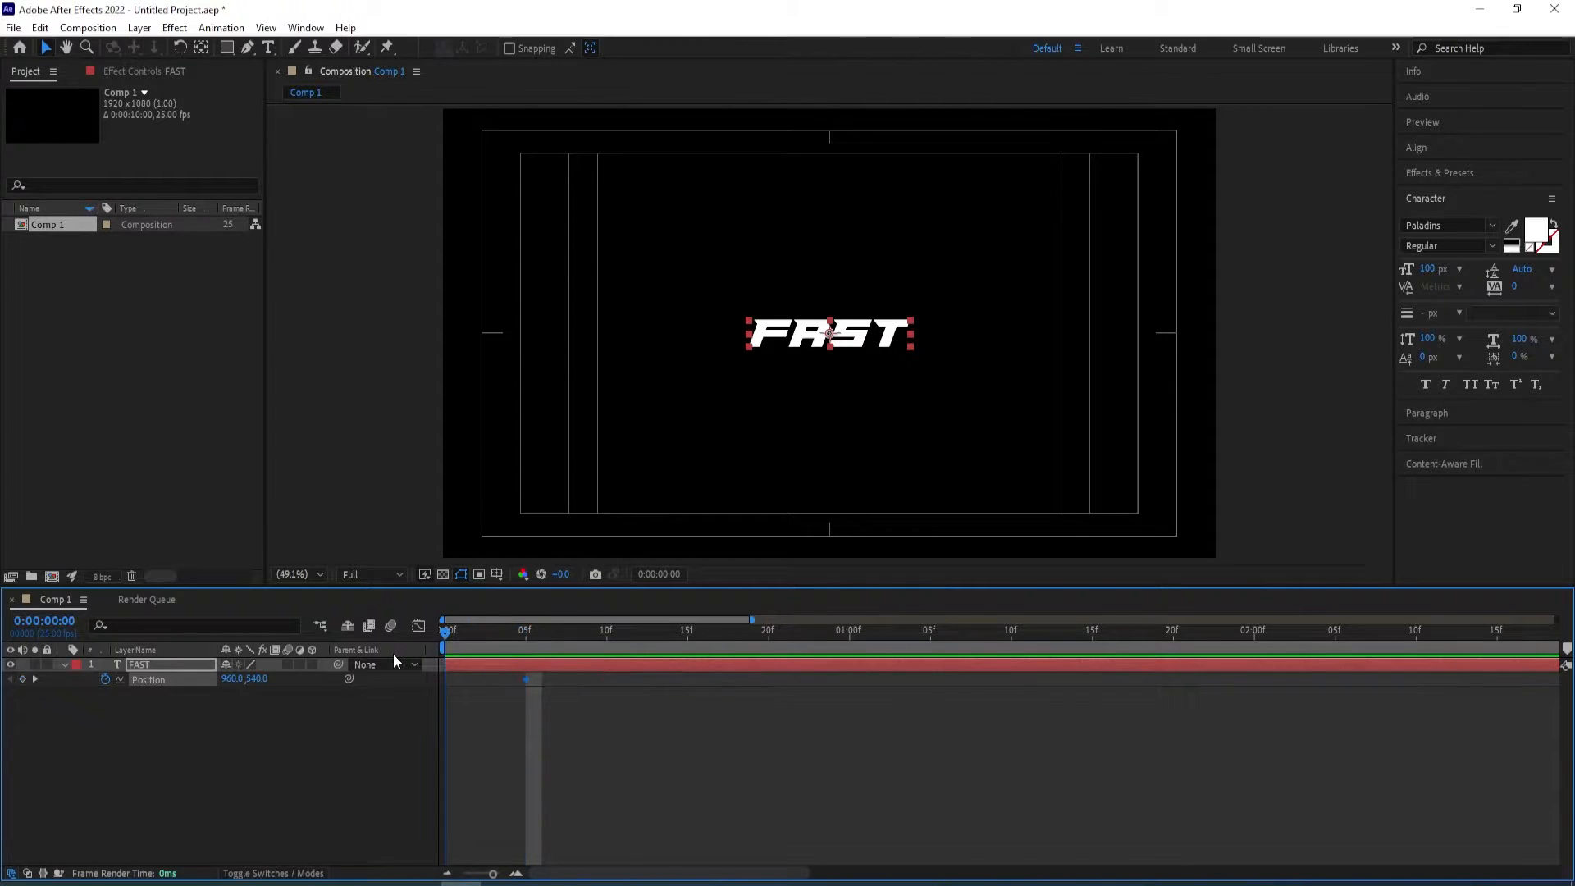
drag(845, 340, 698, 340)
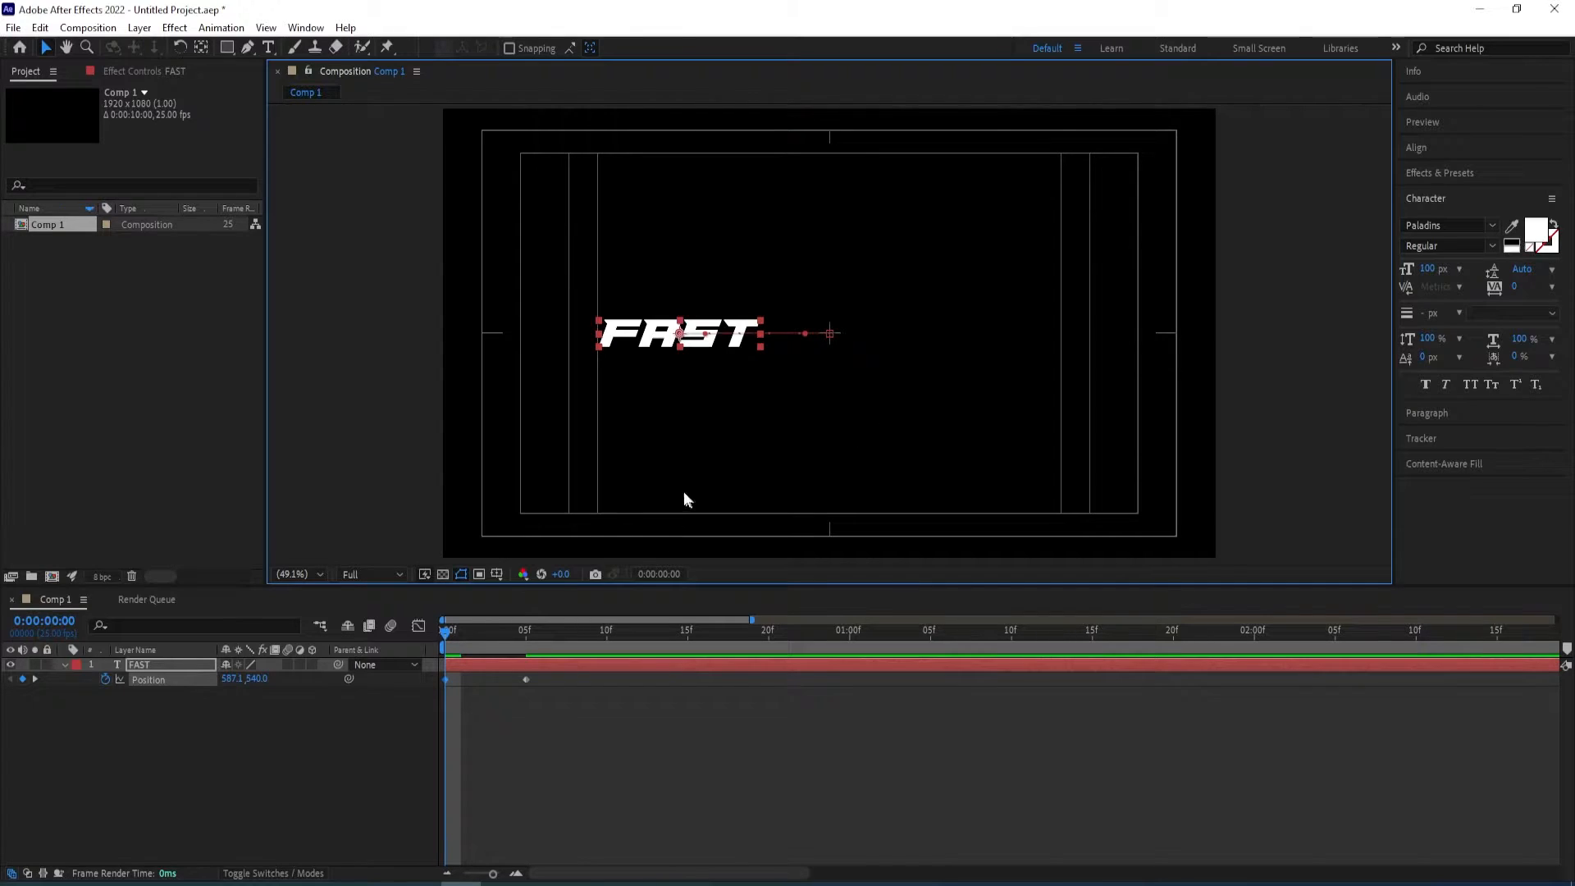
Apply Easy Ease to both Position keyframes, enable motion blur for the FAST layer and composition, and preview the animation
drag(571, 665, 438, 674)
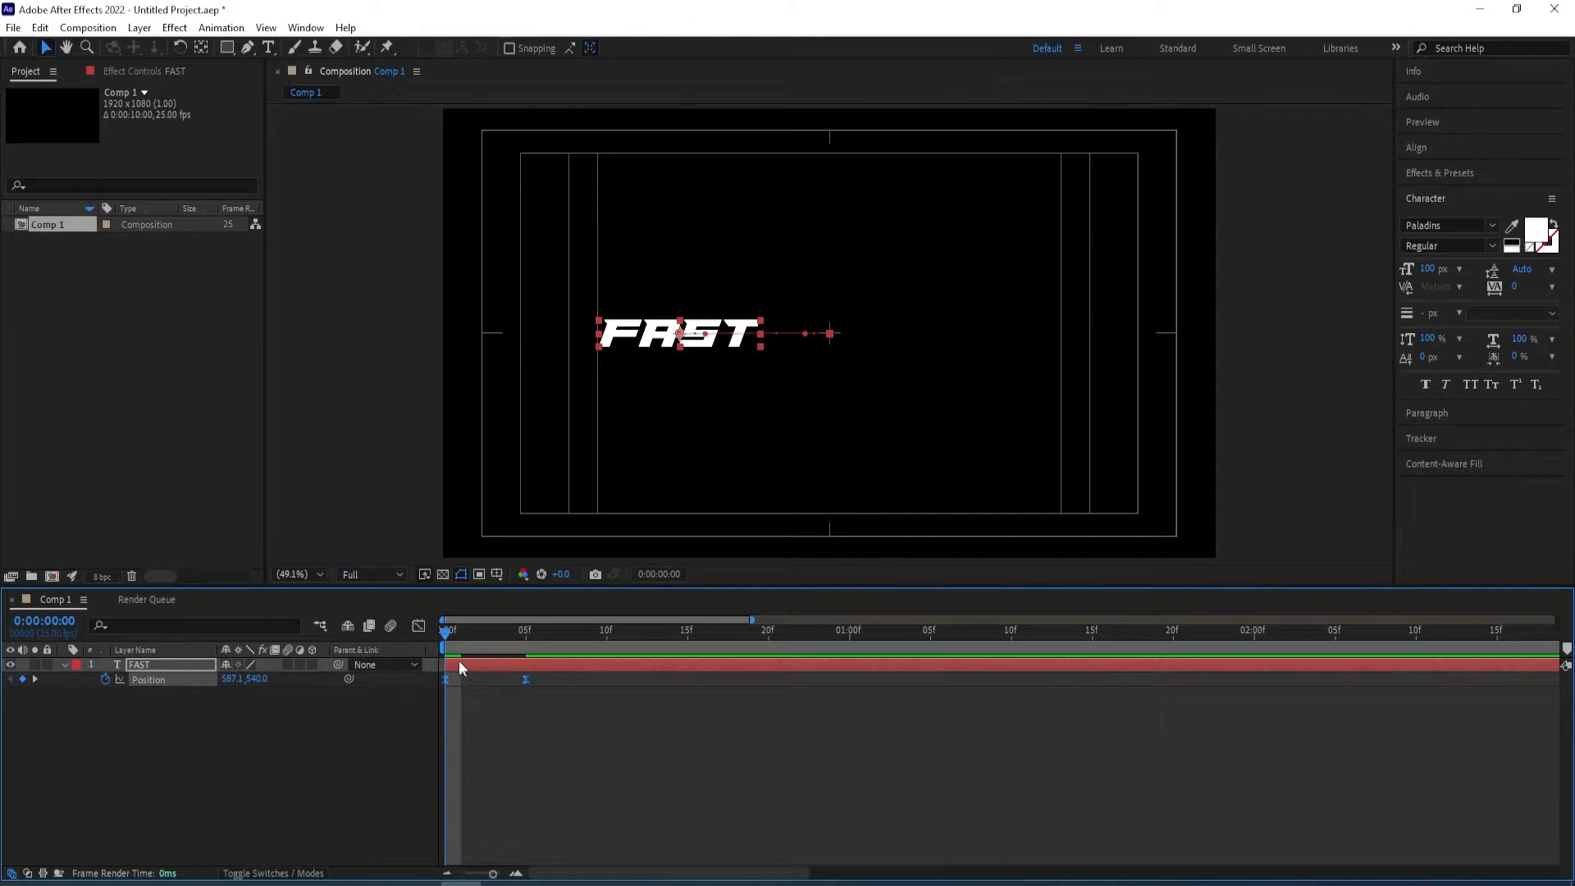
click(390, 625)
click(287, 664)
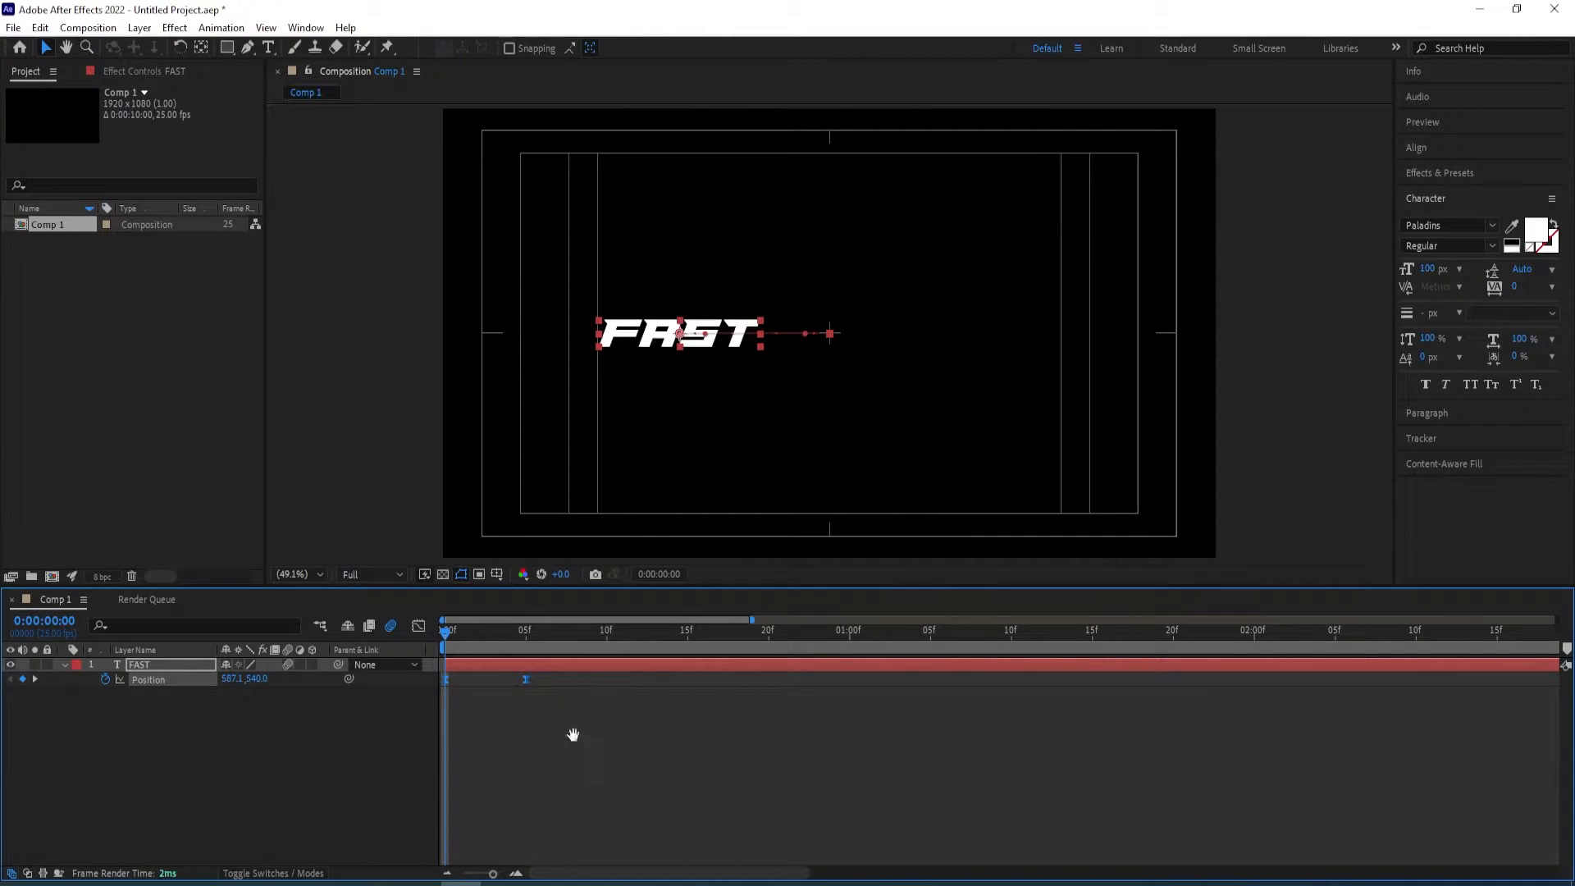
key(space)
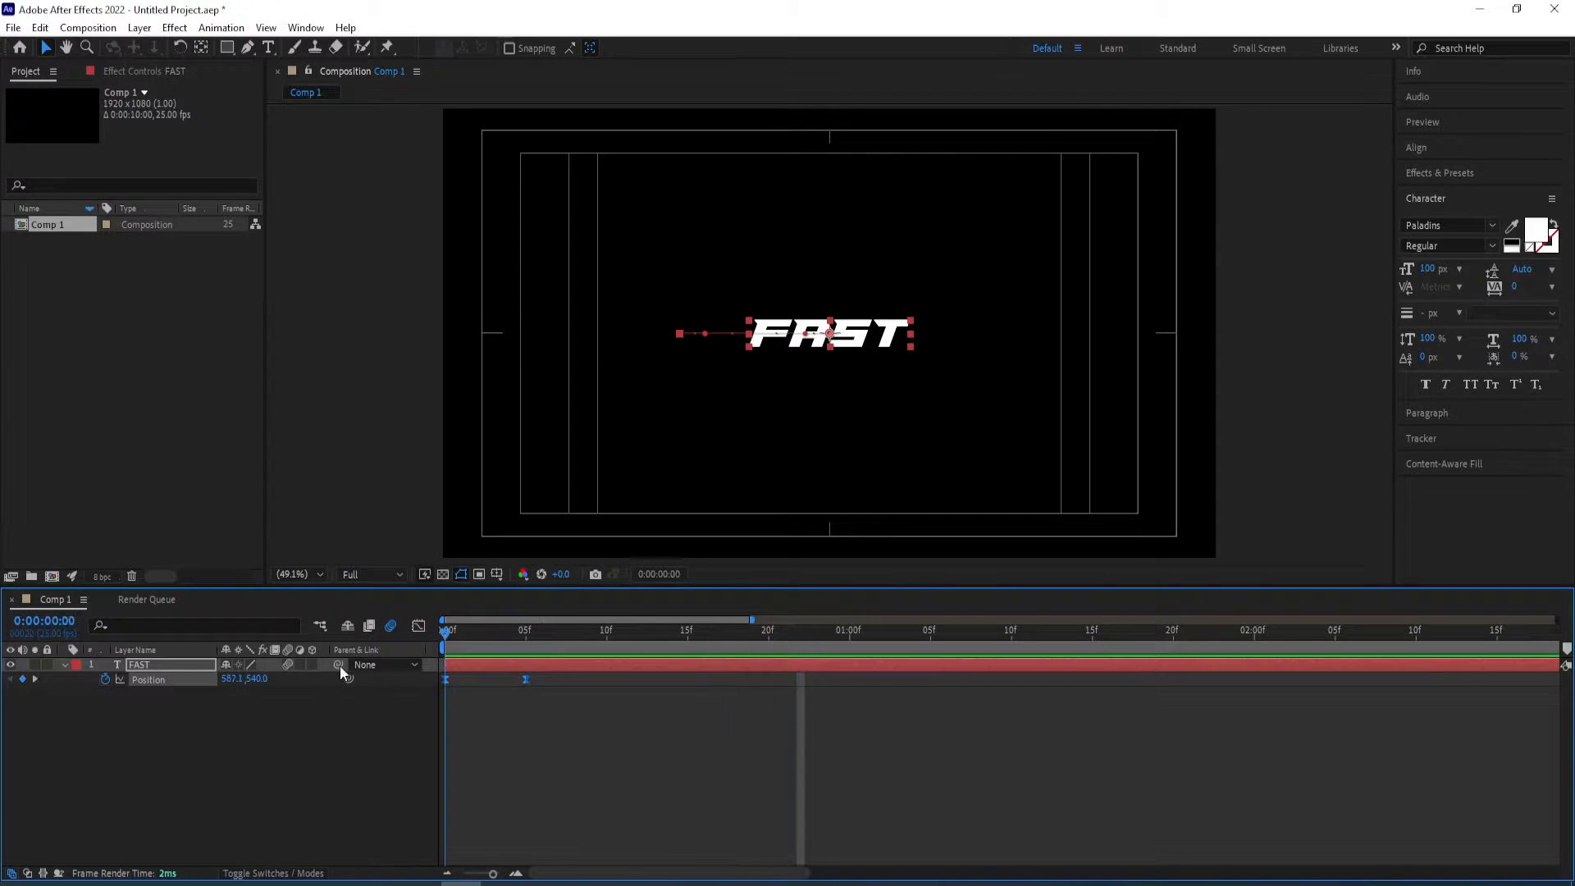
click(65, 663)
click(175, 713)
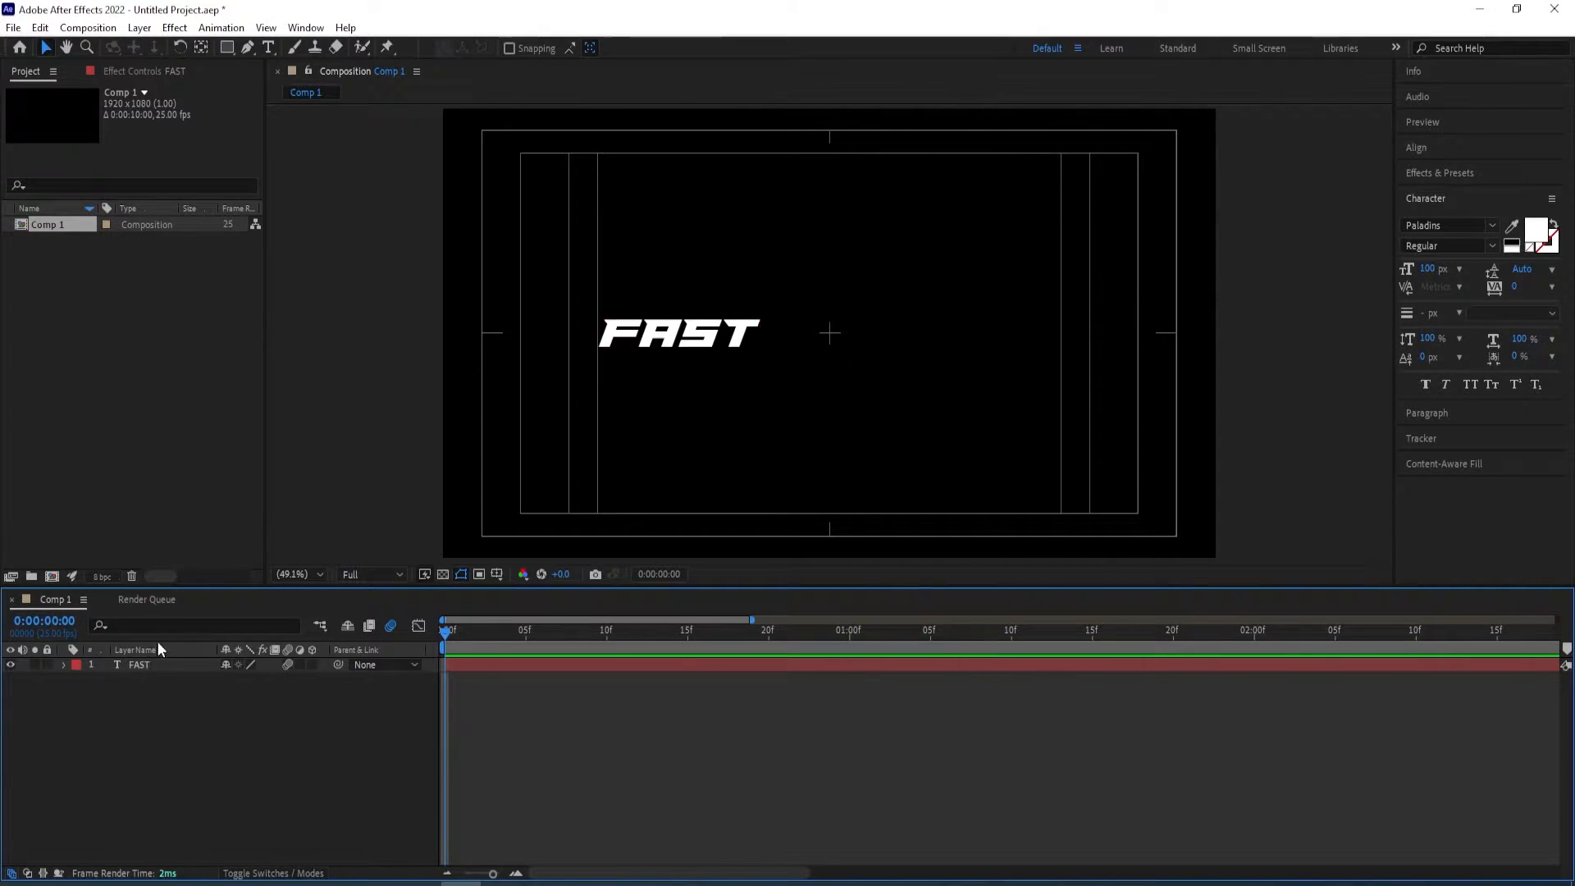
At frame 8, set up the Pen tool with no fill and a white FFFFFF stroke of 5 px
click(246, 48)
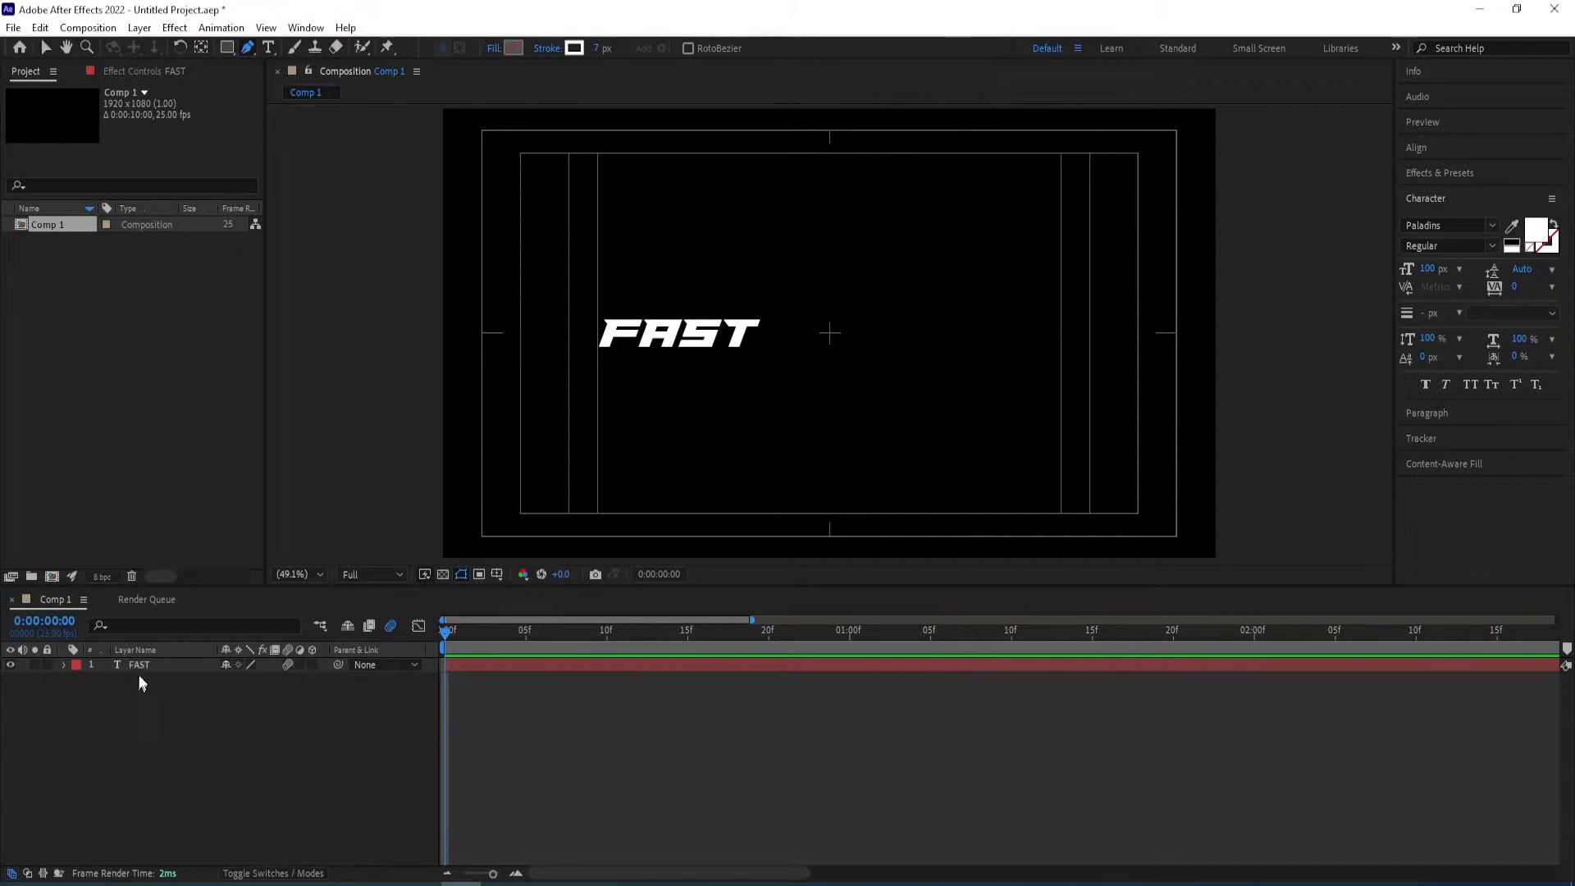
drag(447, 636, 574, 629)
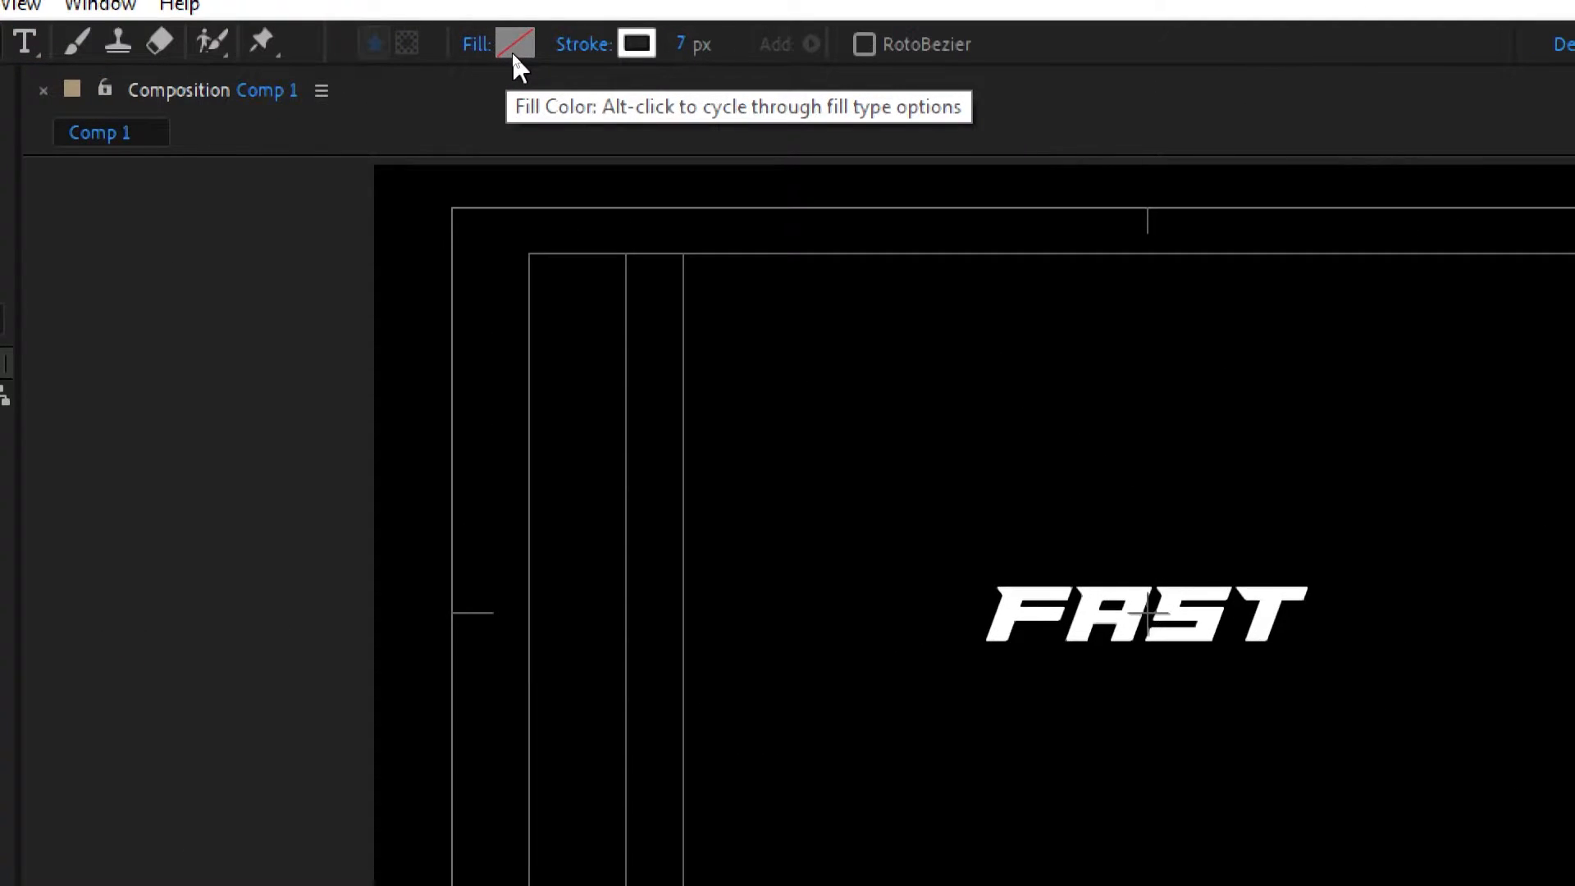
alt+click(517, 56)
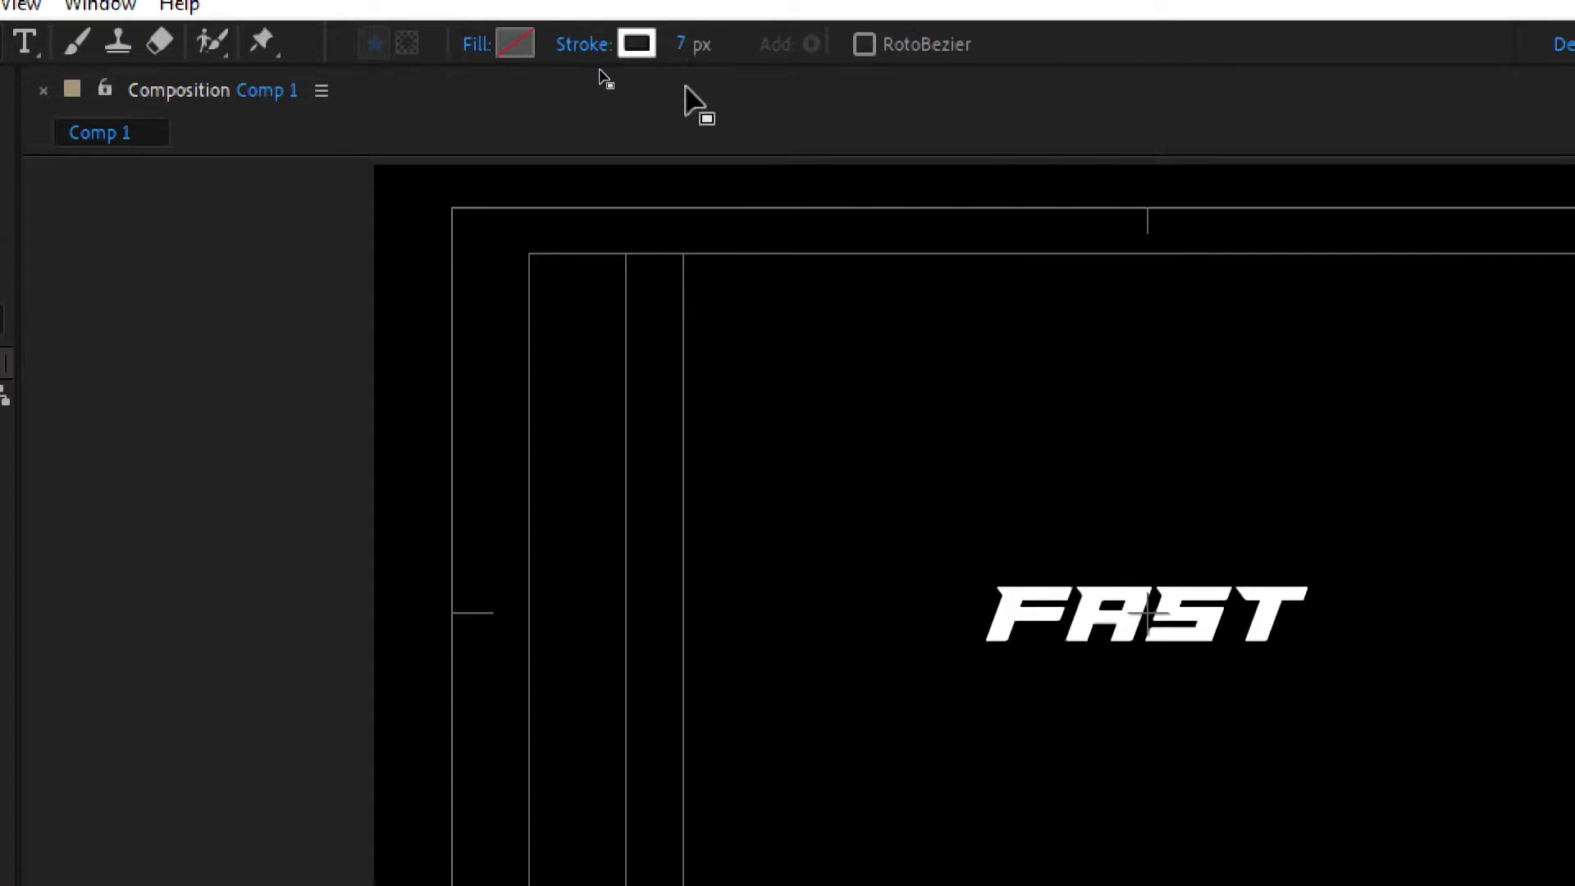
click(691, 46)
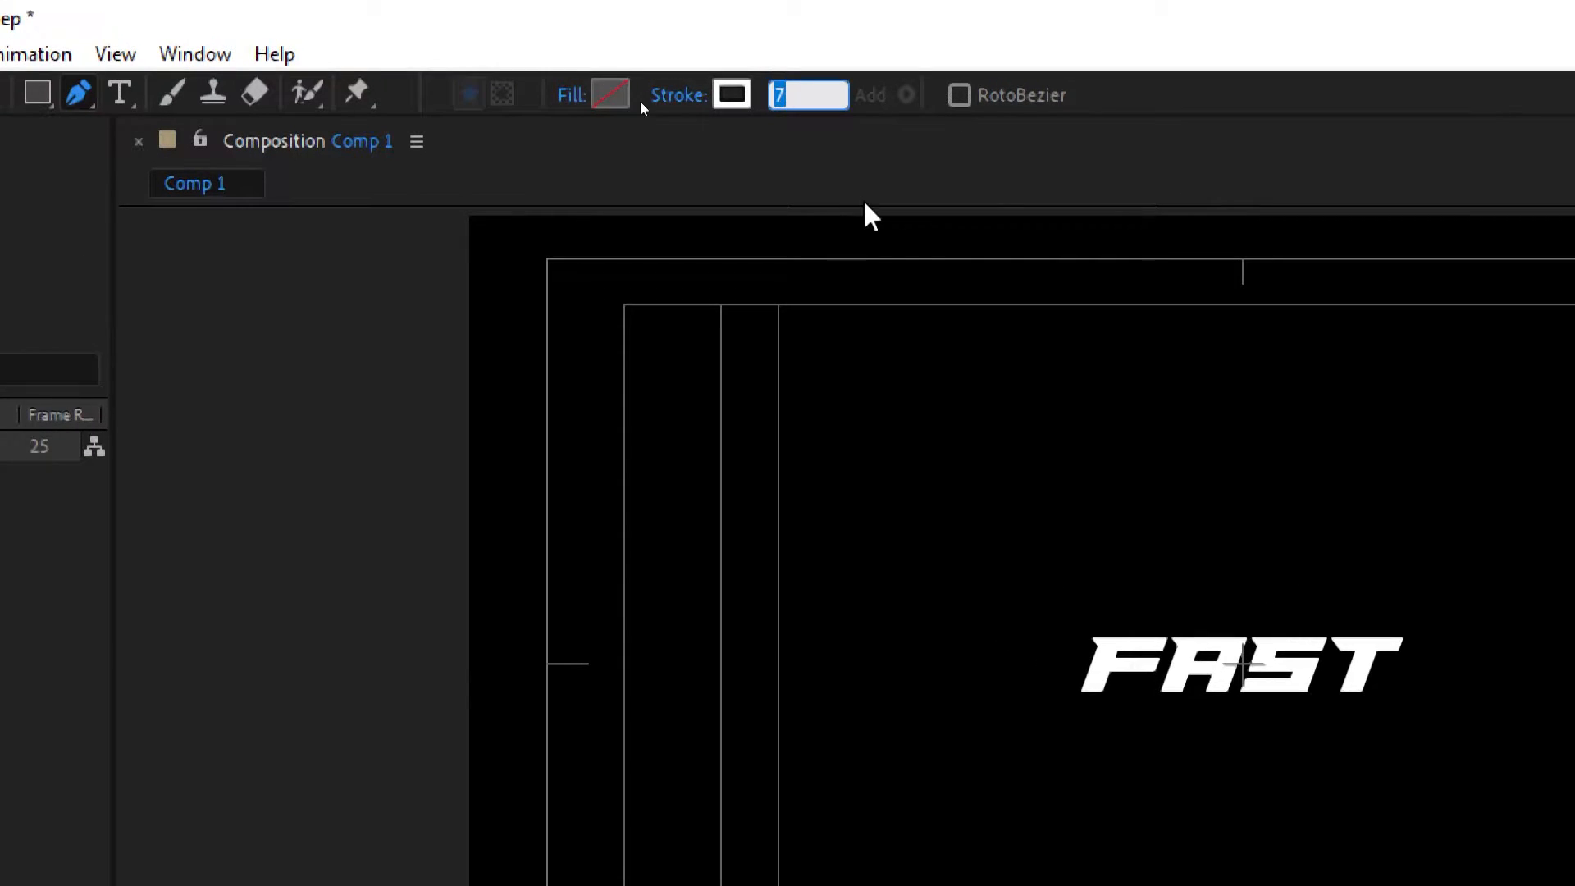
text(5)
key(Return)
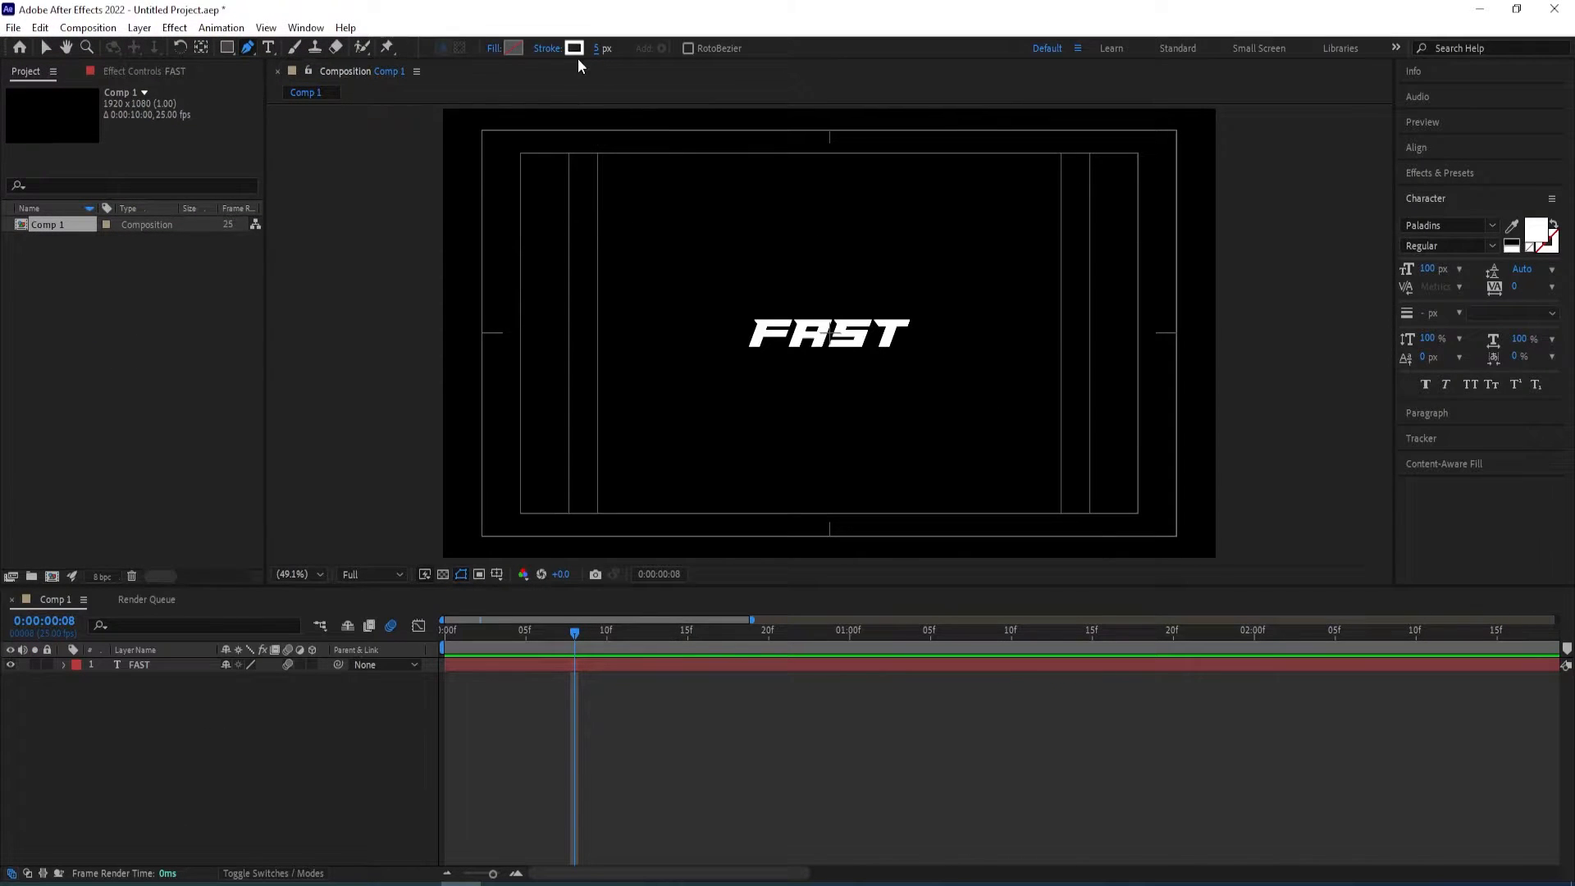
click(573, 49)
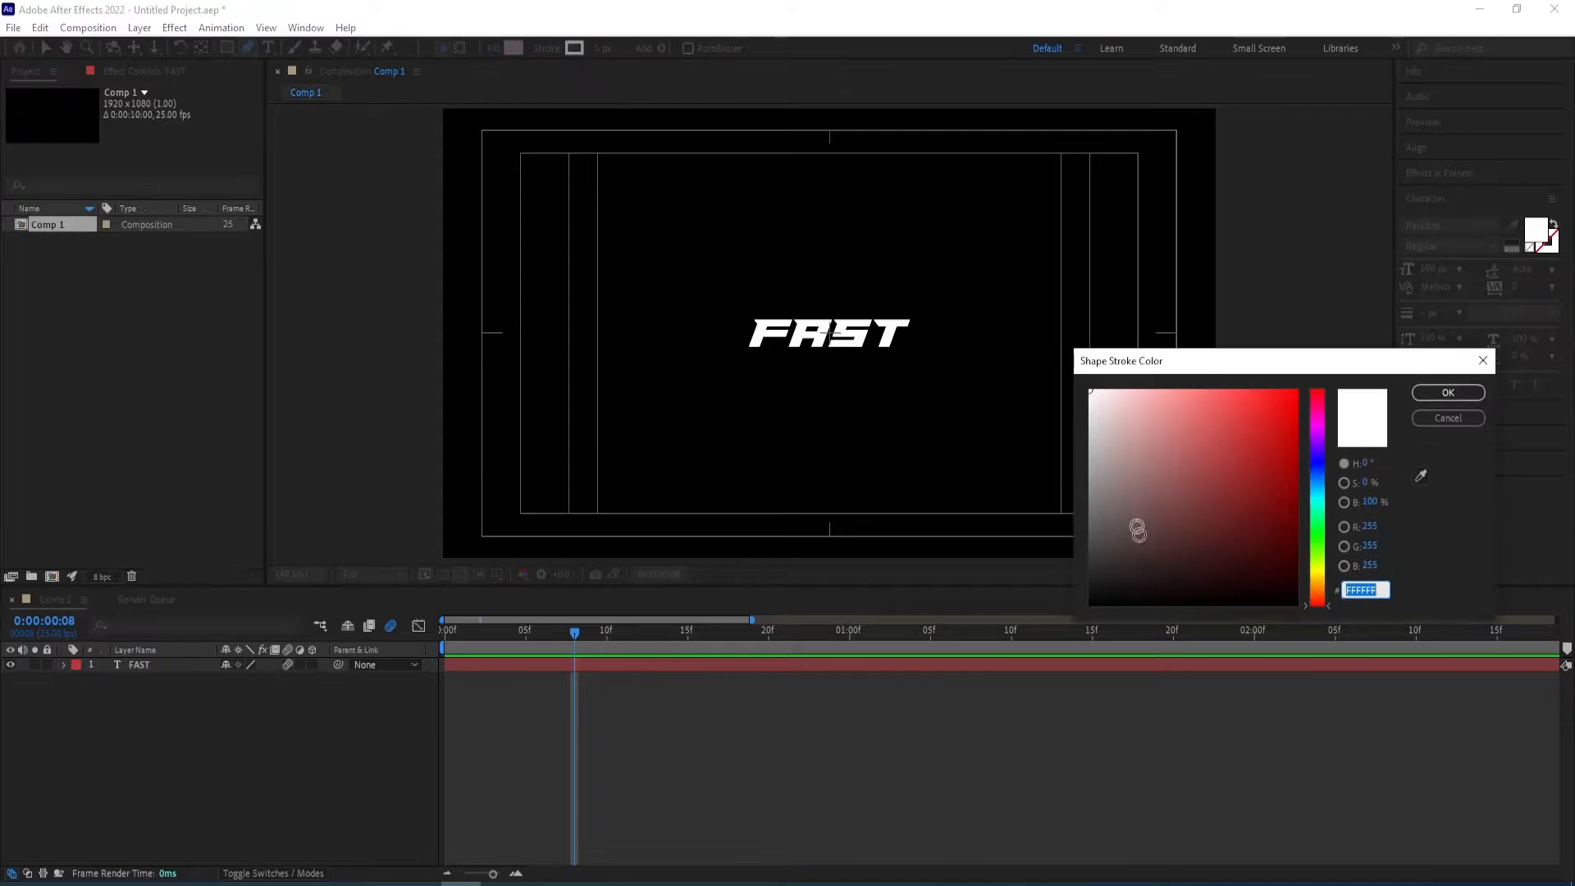
click(1447, 393)
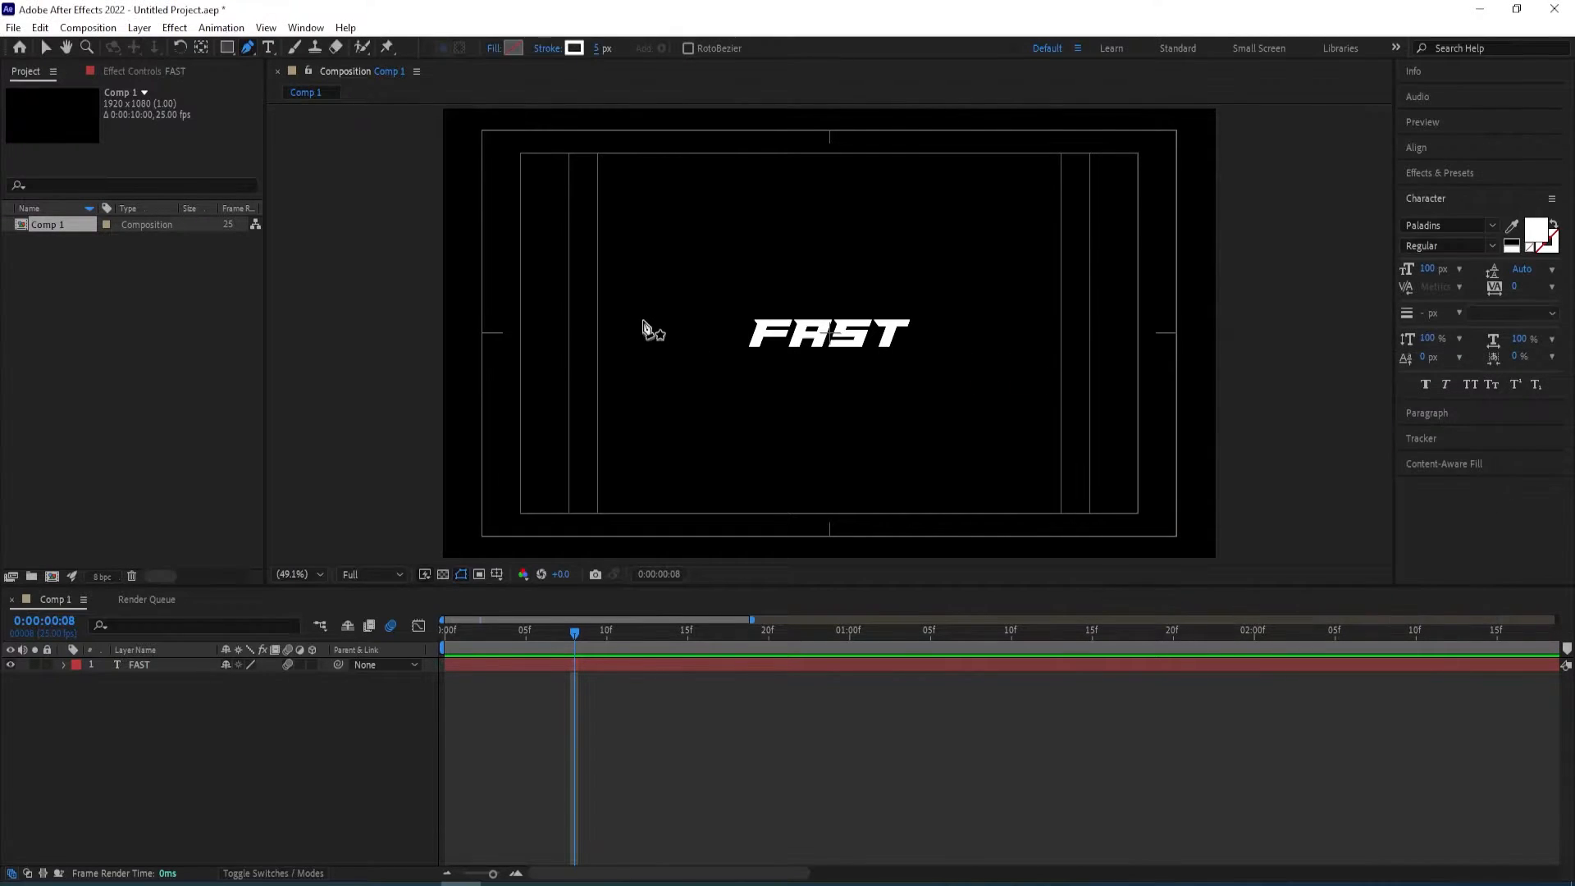
Draw a straight horizontal line just above the FAST text, extending past both ends of the word
click(639, 295)
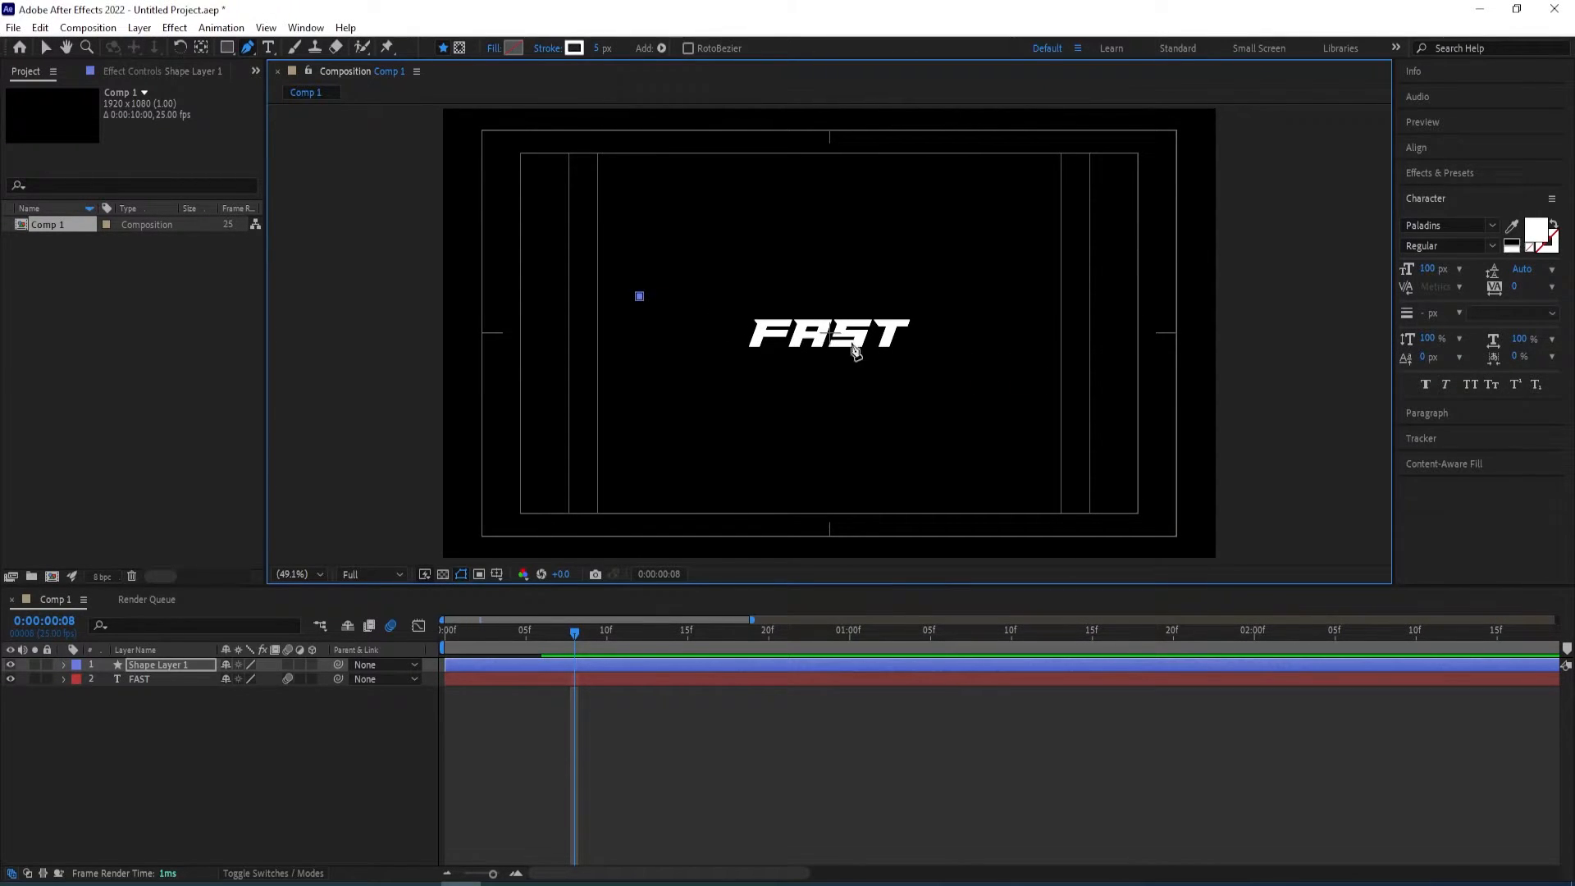
click(946, 295)
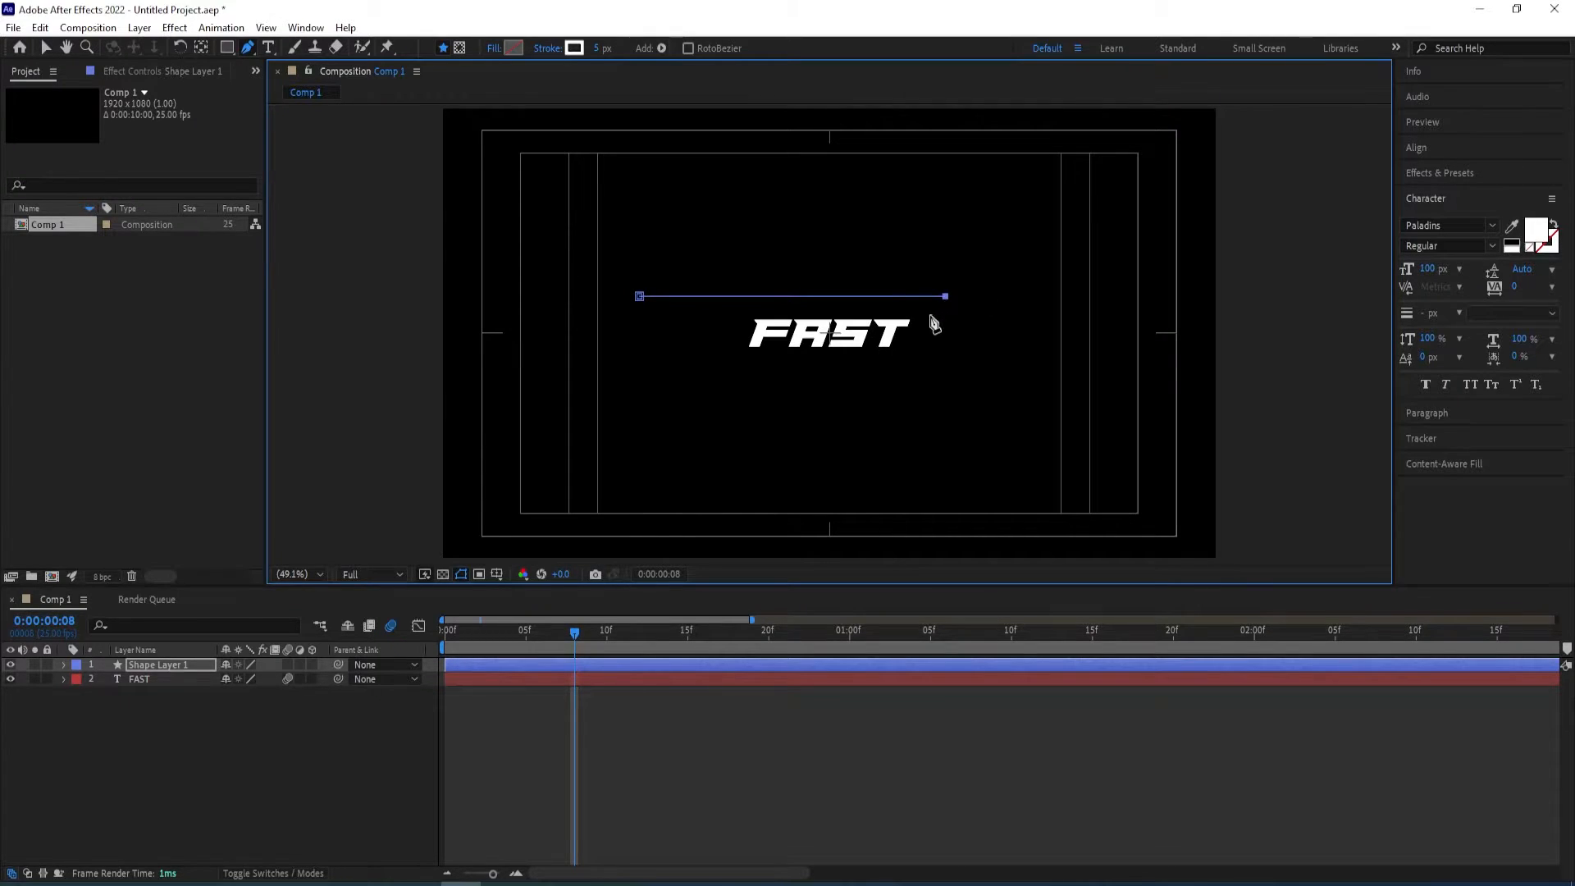
key(Return)
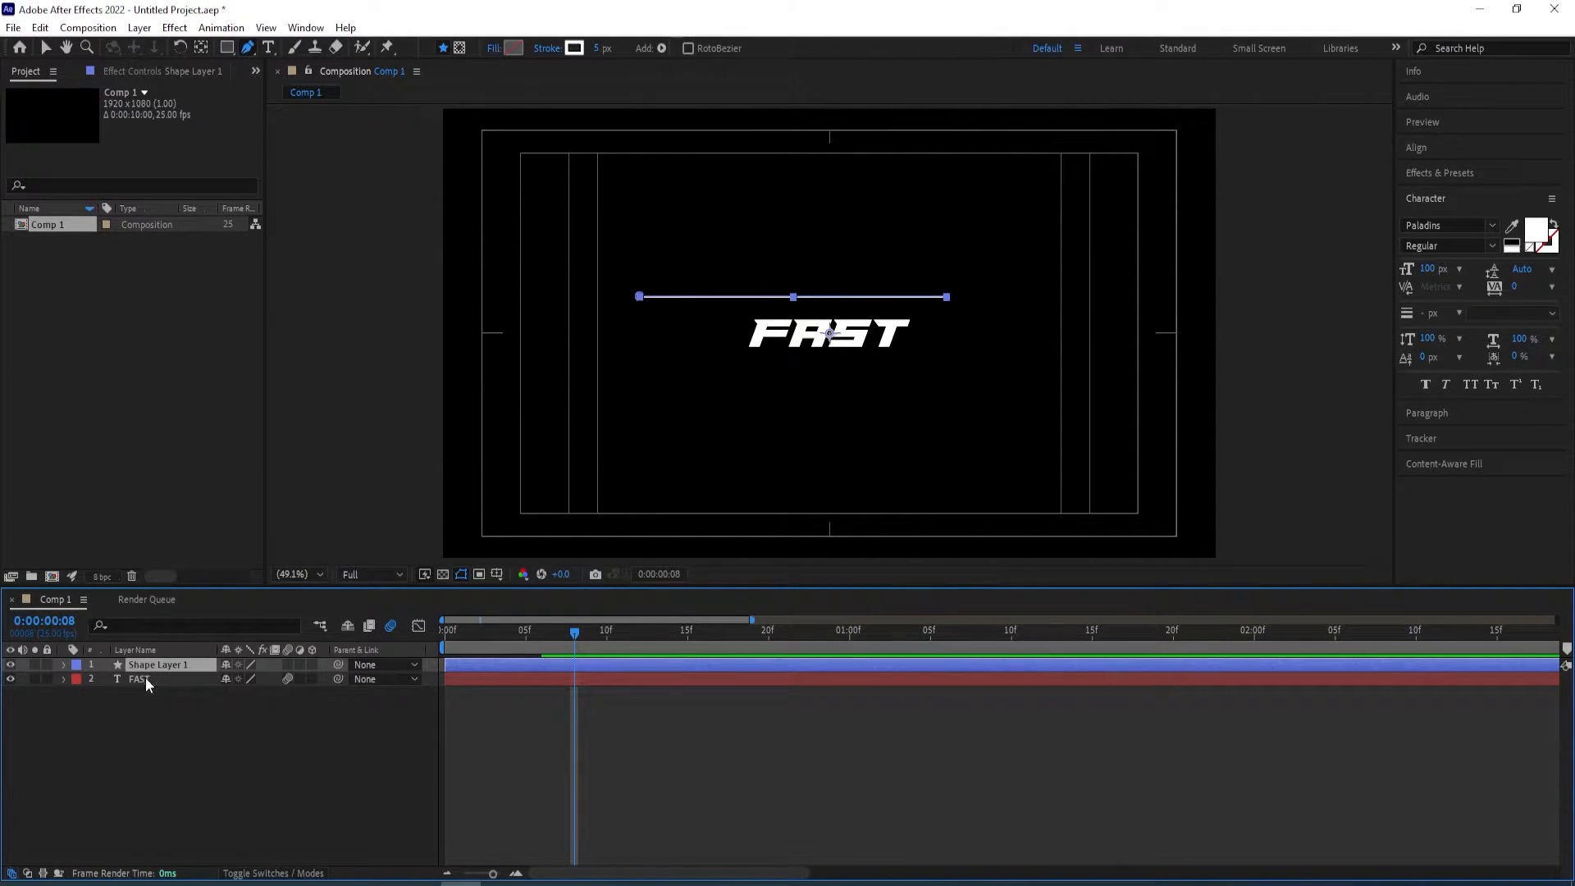
key(v)
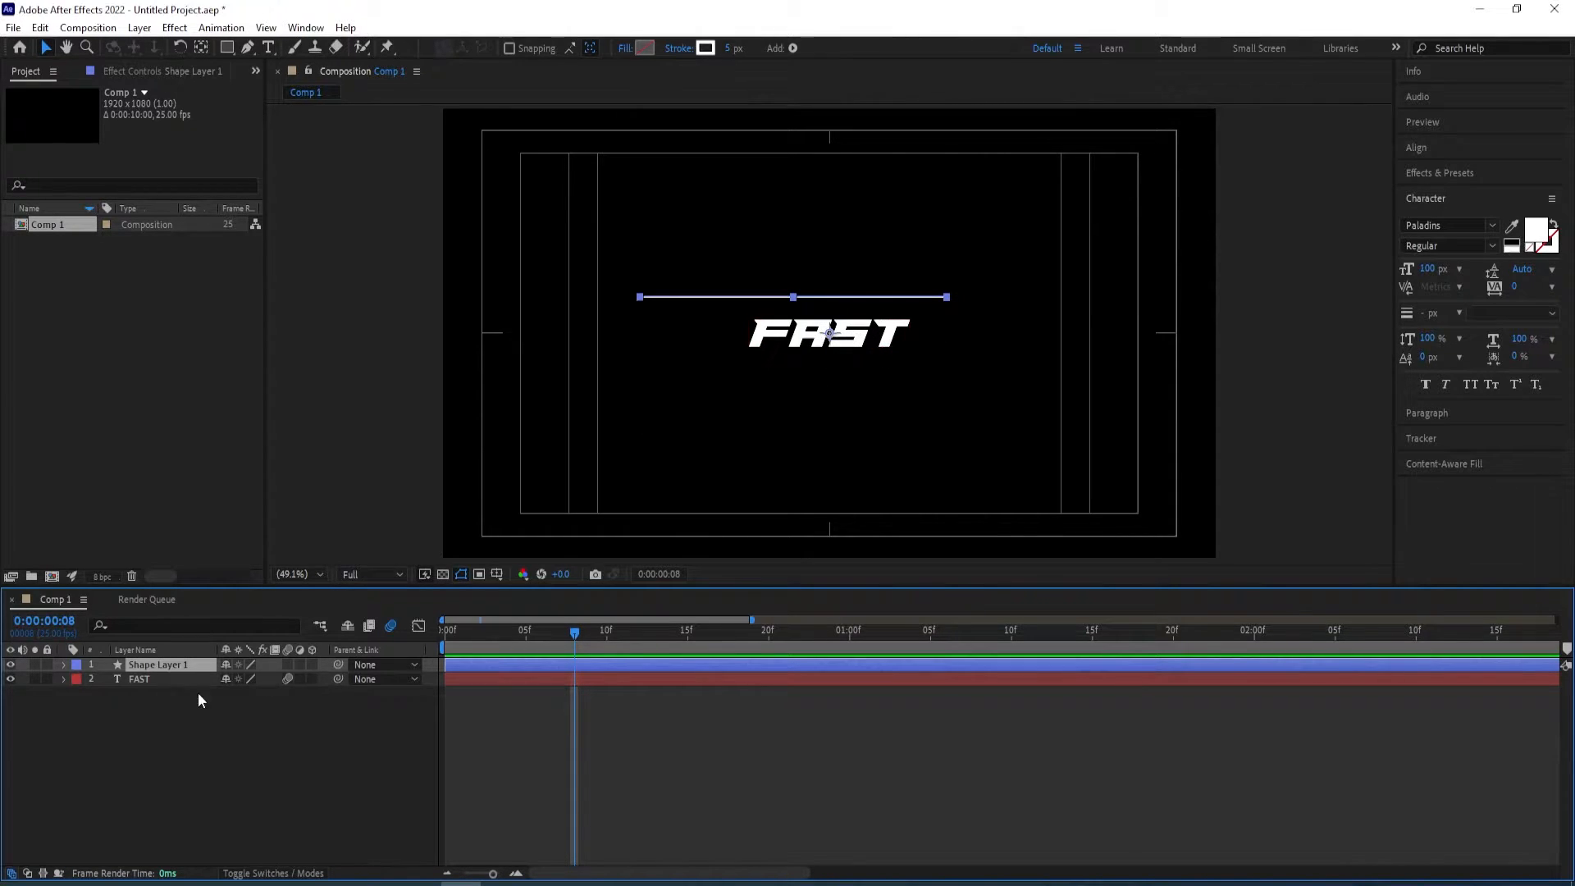
Rename the line's shape layer to 1 and add Trim Paths to its contents
key(Return)
text(1)
click(63, 664)
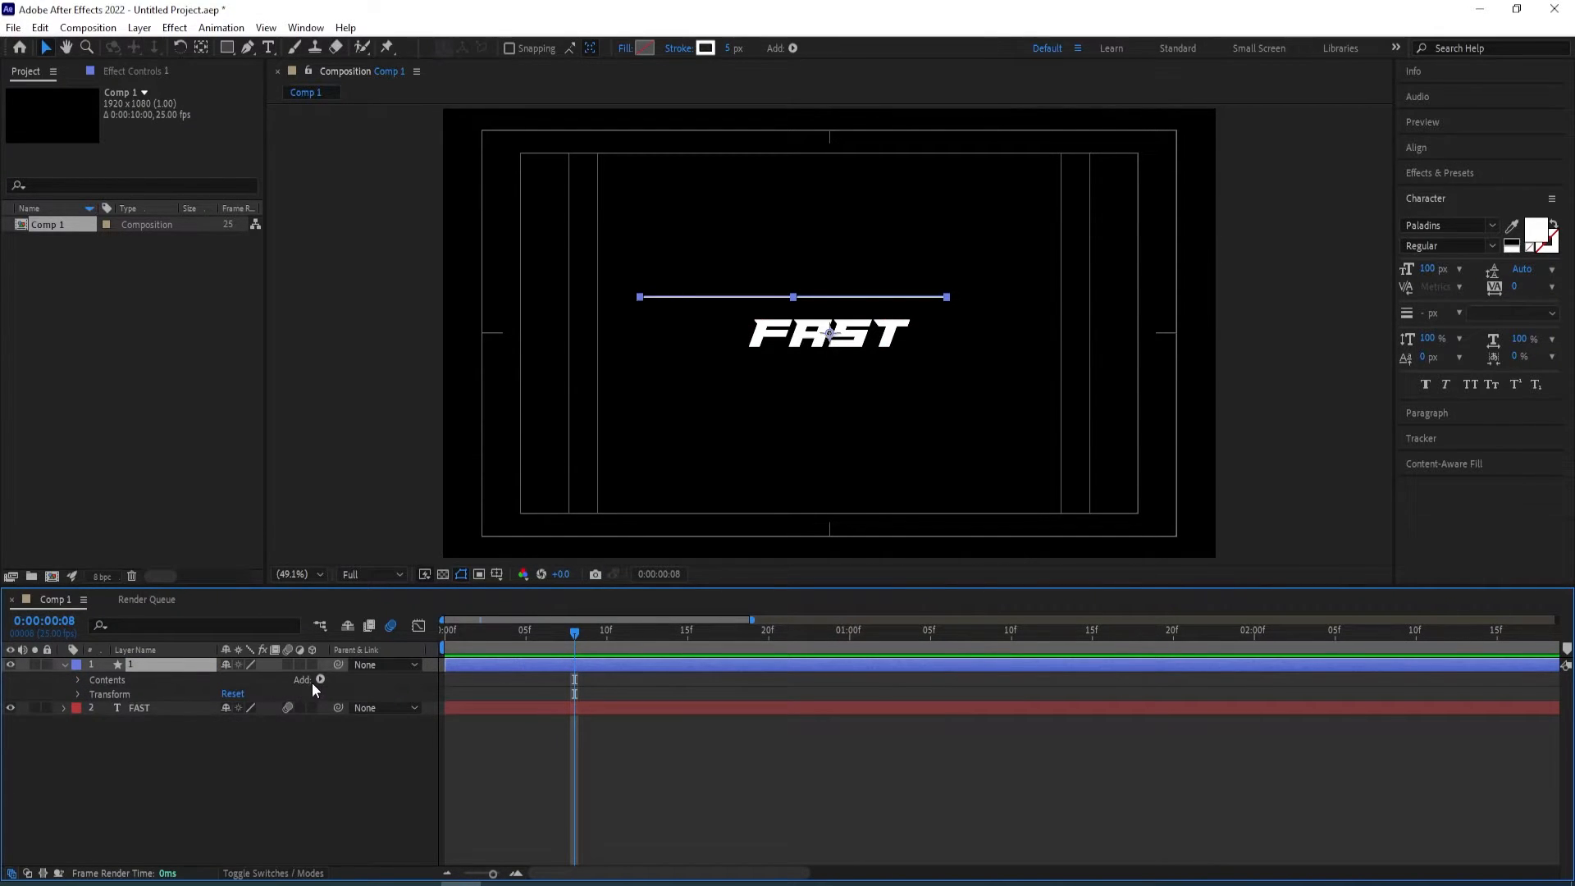
click(318, 680)
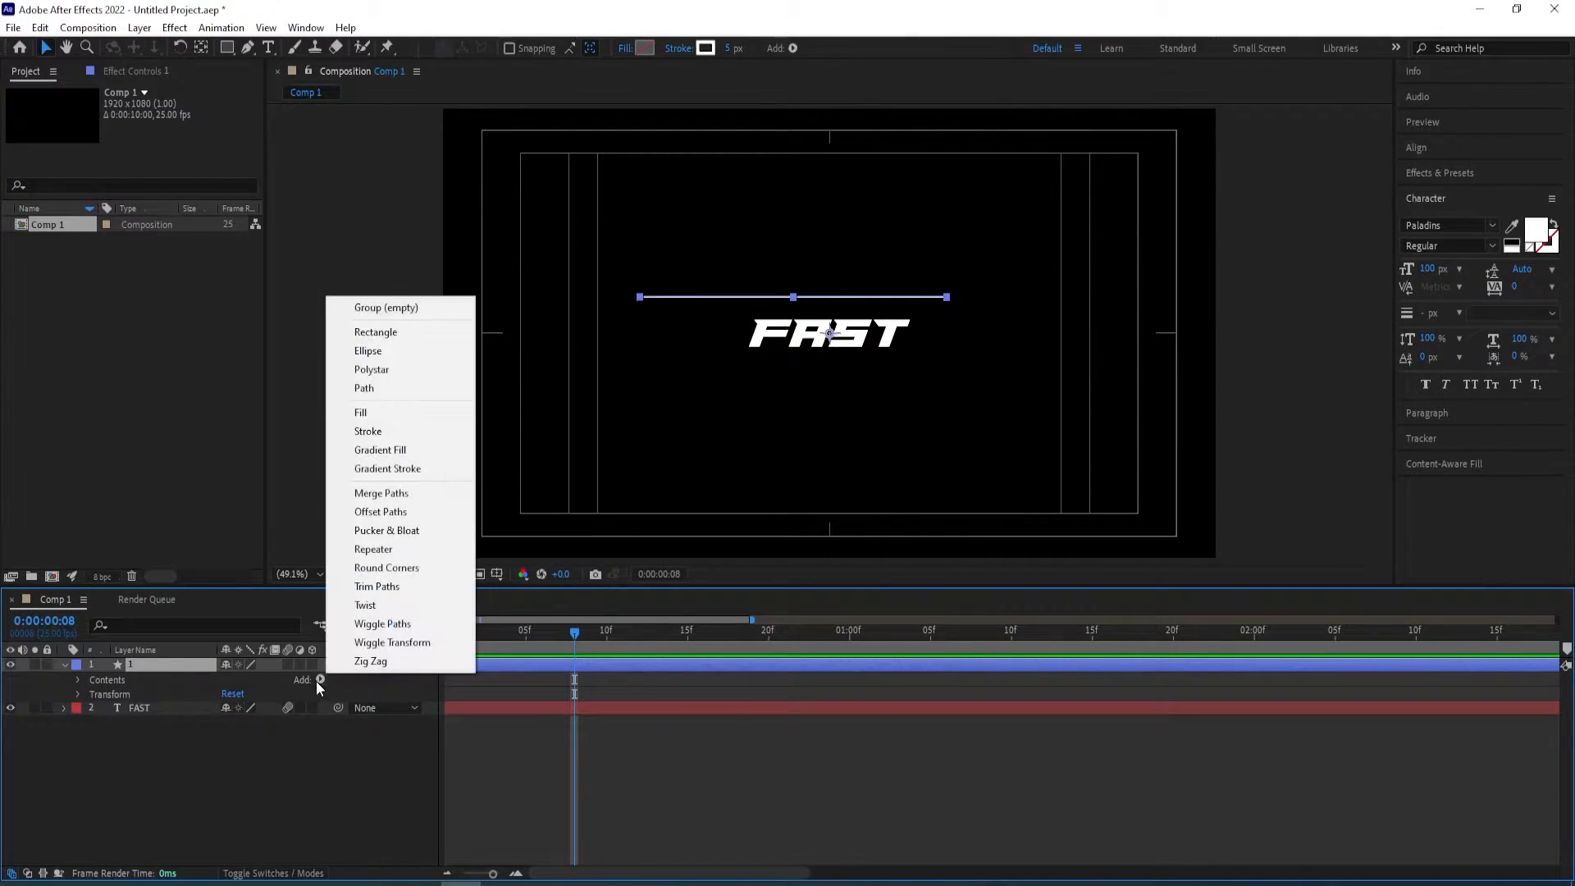
click(371, 586)
click(93, 708)
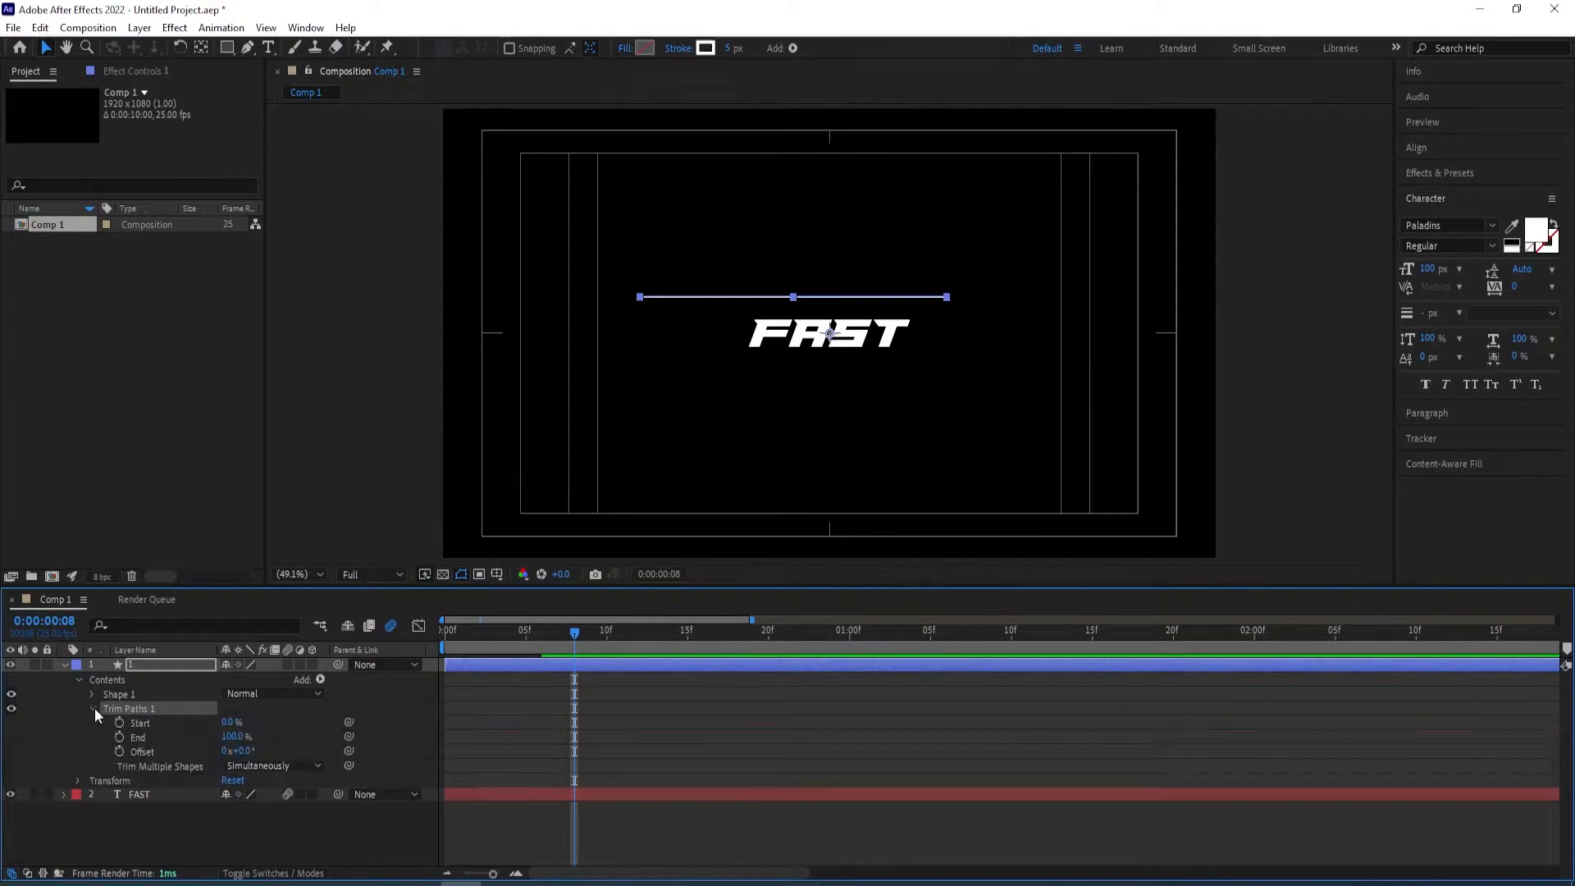
At frame 0, add Trim Paths keyframes for Start and End on layer 1, with End set to 0%
drag(574, 638, 363, 649)
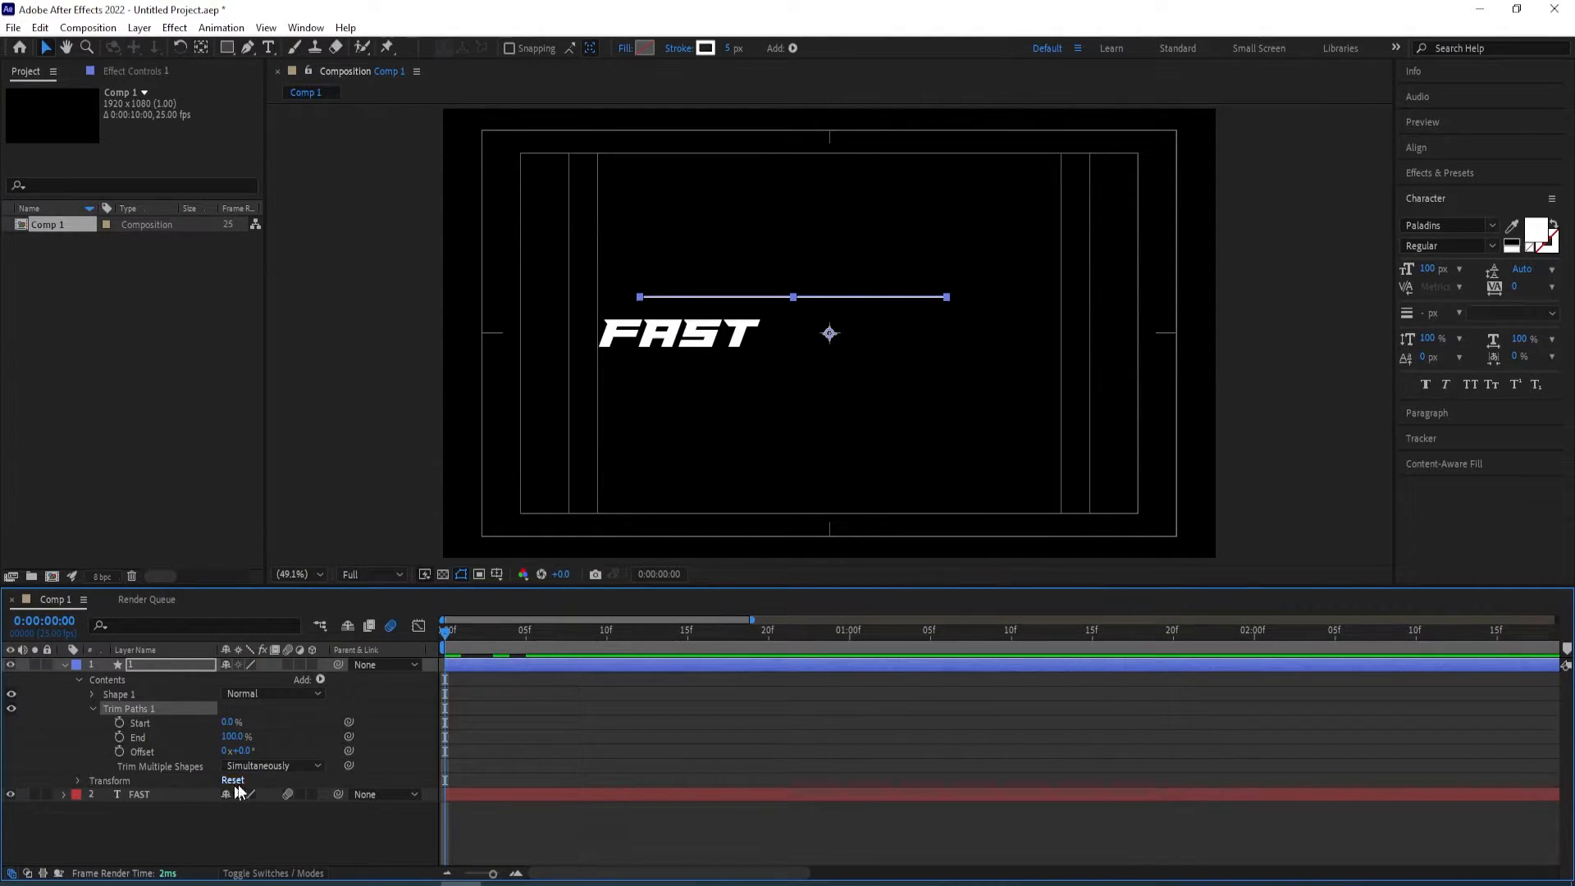
click(119, 722)
click(119, 736)
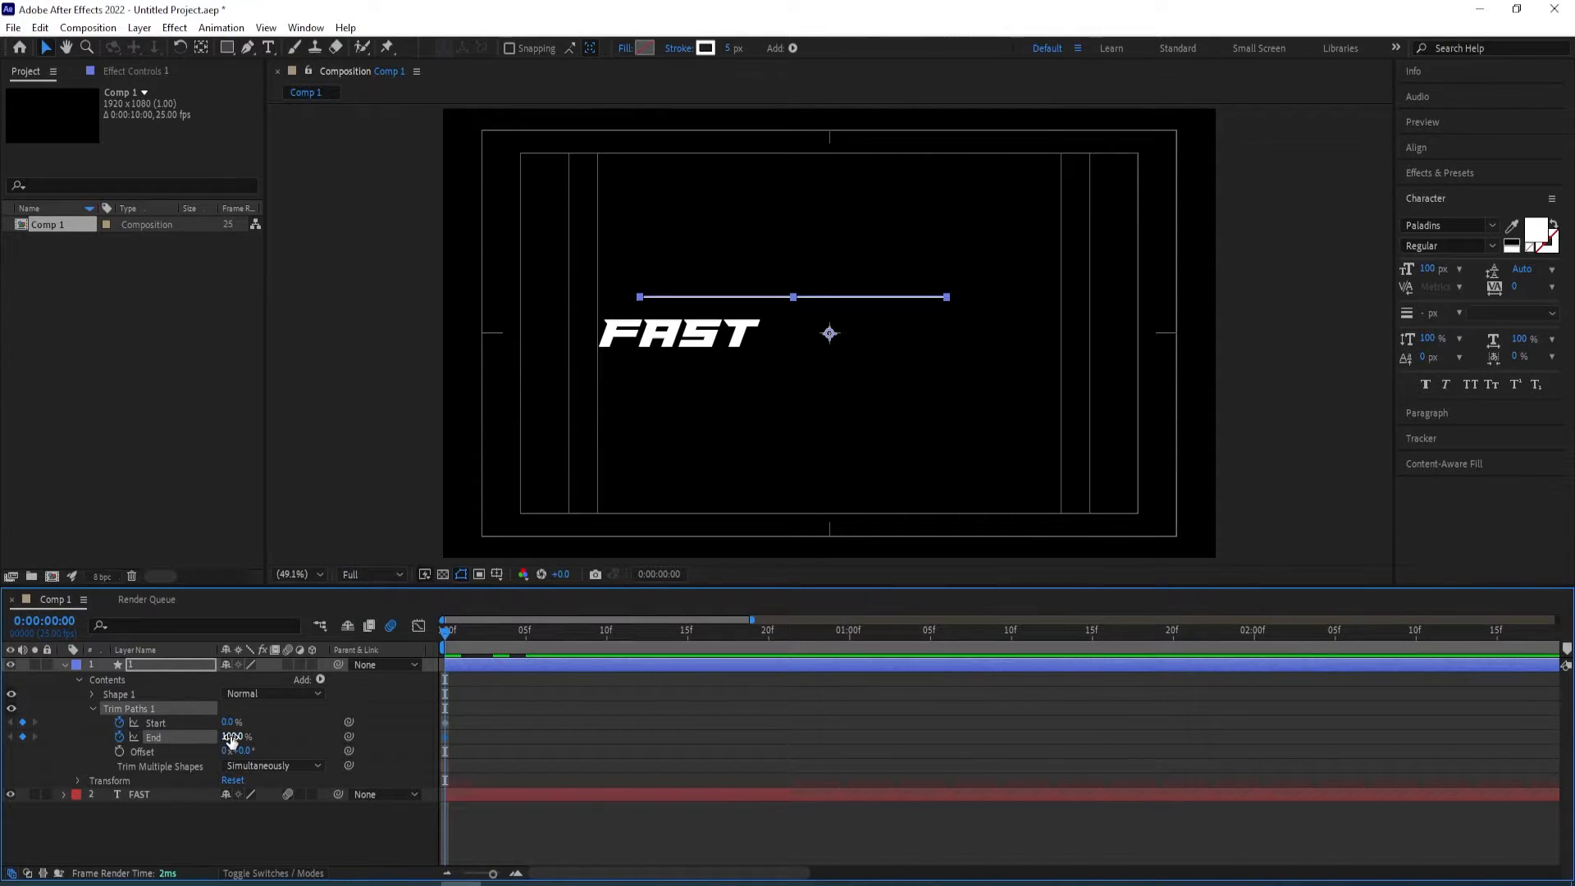
text(0)
key(Return)
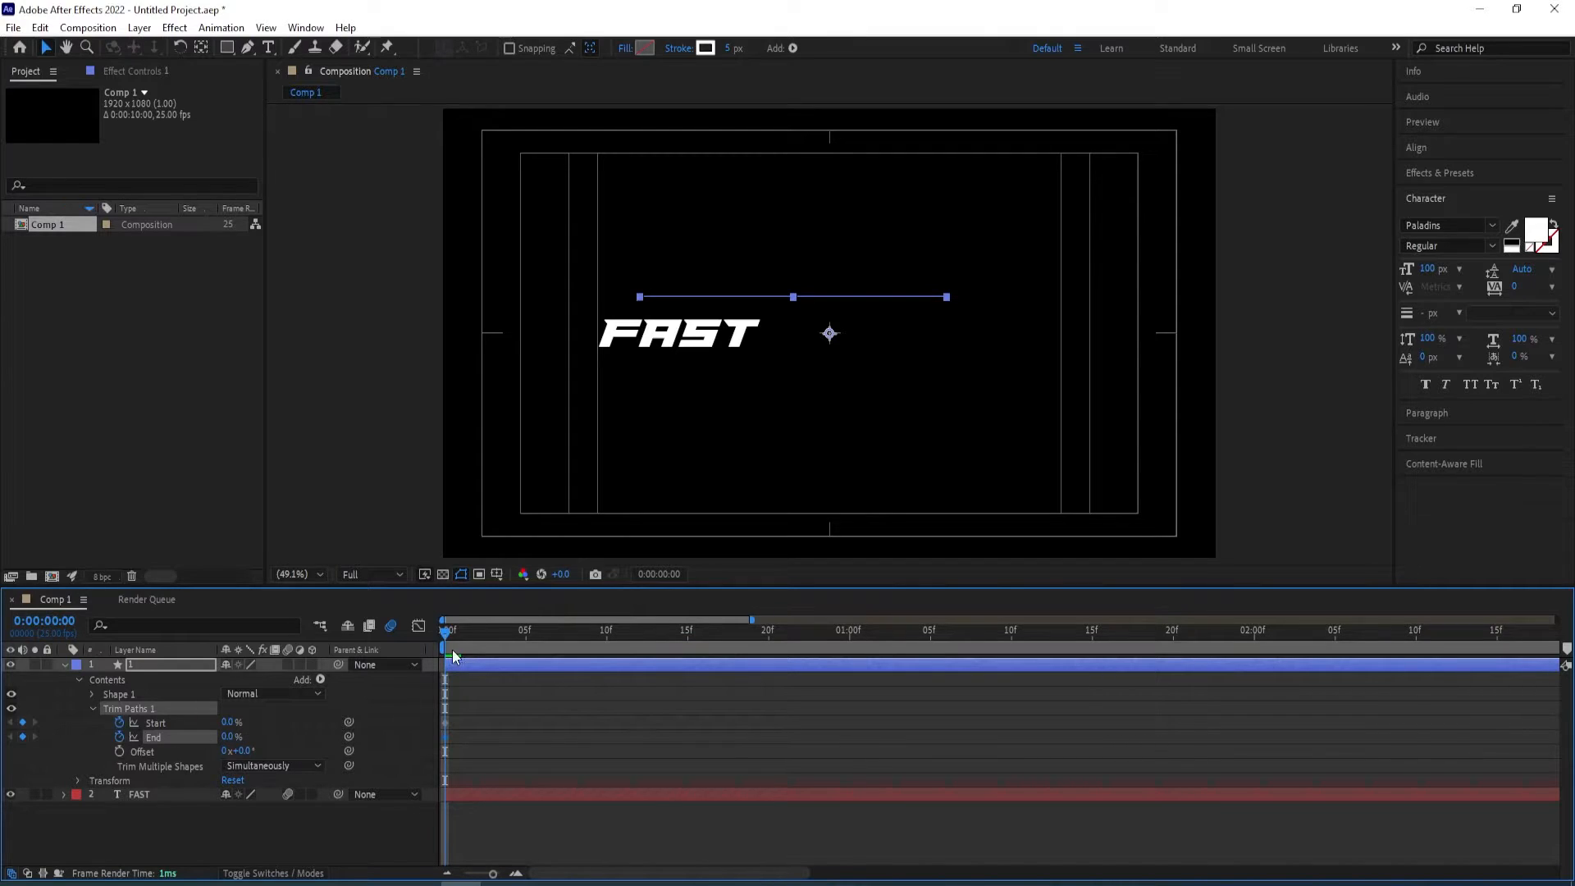
At frame 5, set the Trim Paths Start of layer 1 to 100%
drag(445, 635, 525, 639)
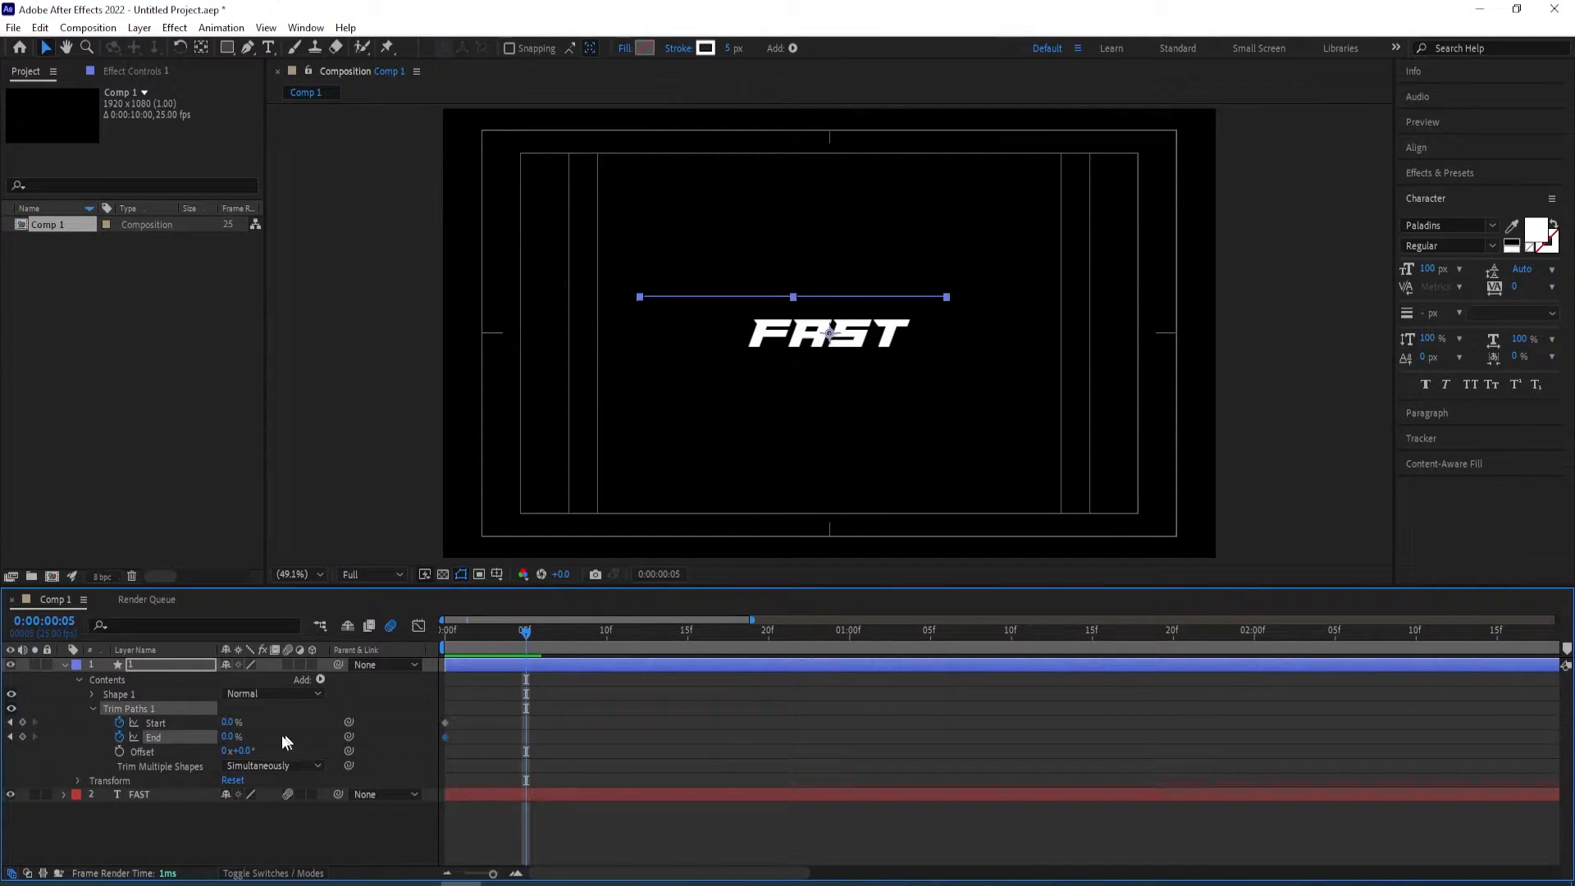
click(230, 722)
text(100)
key(Return)
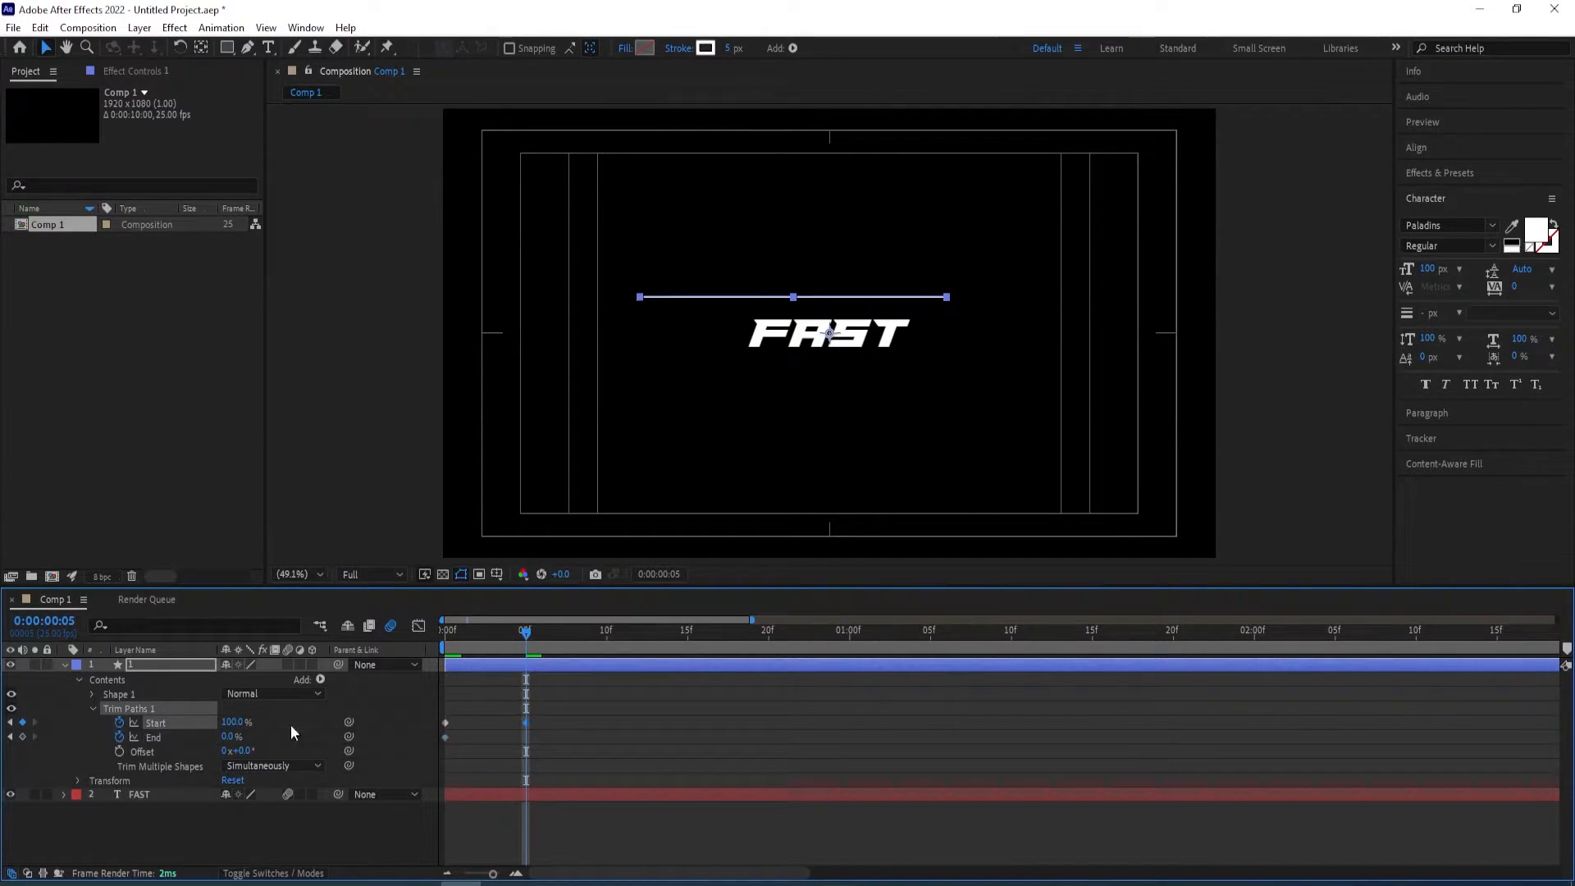
At frame 5, set layer 1's Trim Paths End to 100% and apply Easy Ease to all Start and End keyframes
click(227, 737)
text(100)
key(Return)
drag(557, 745, 422, 717)
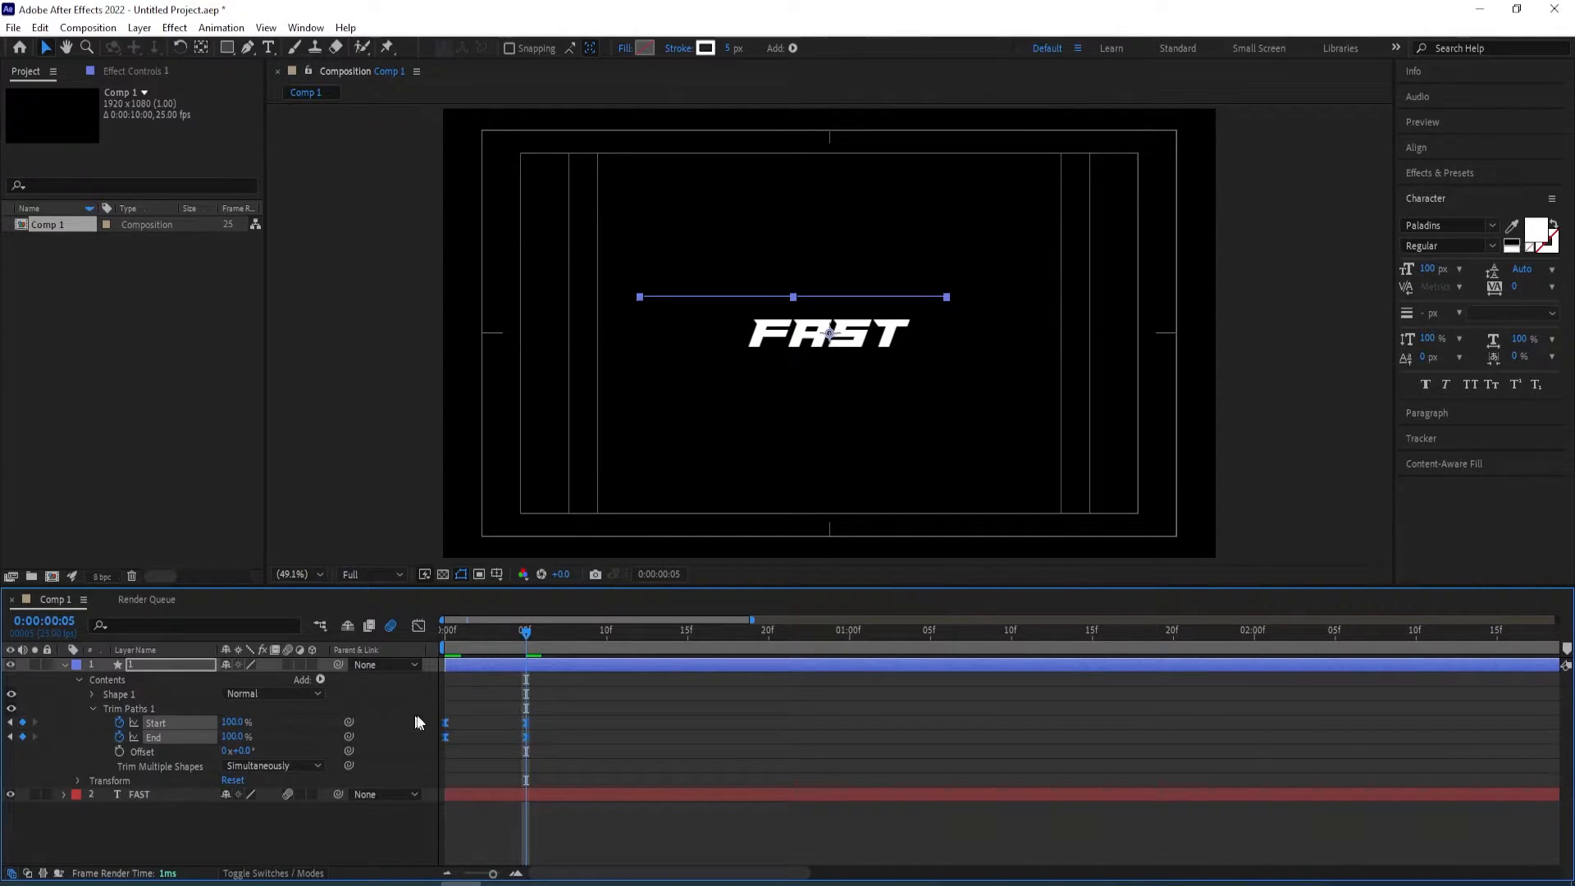
click(566, 721)
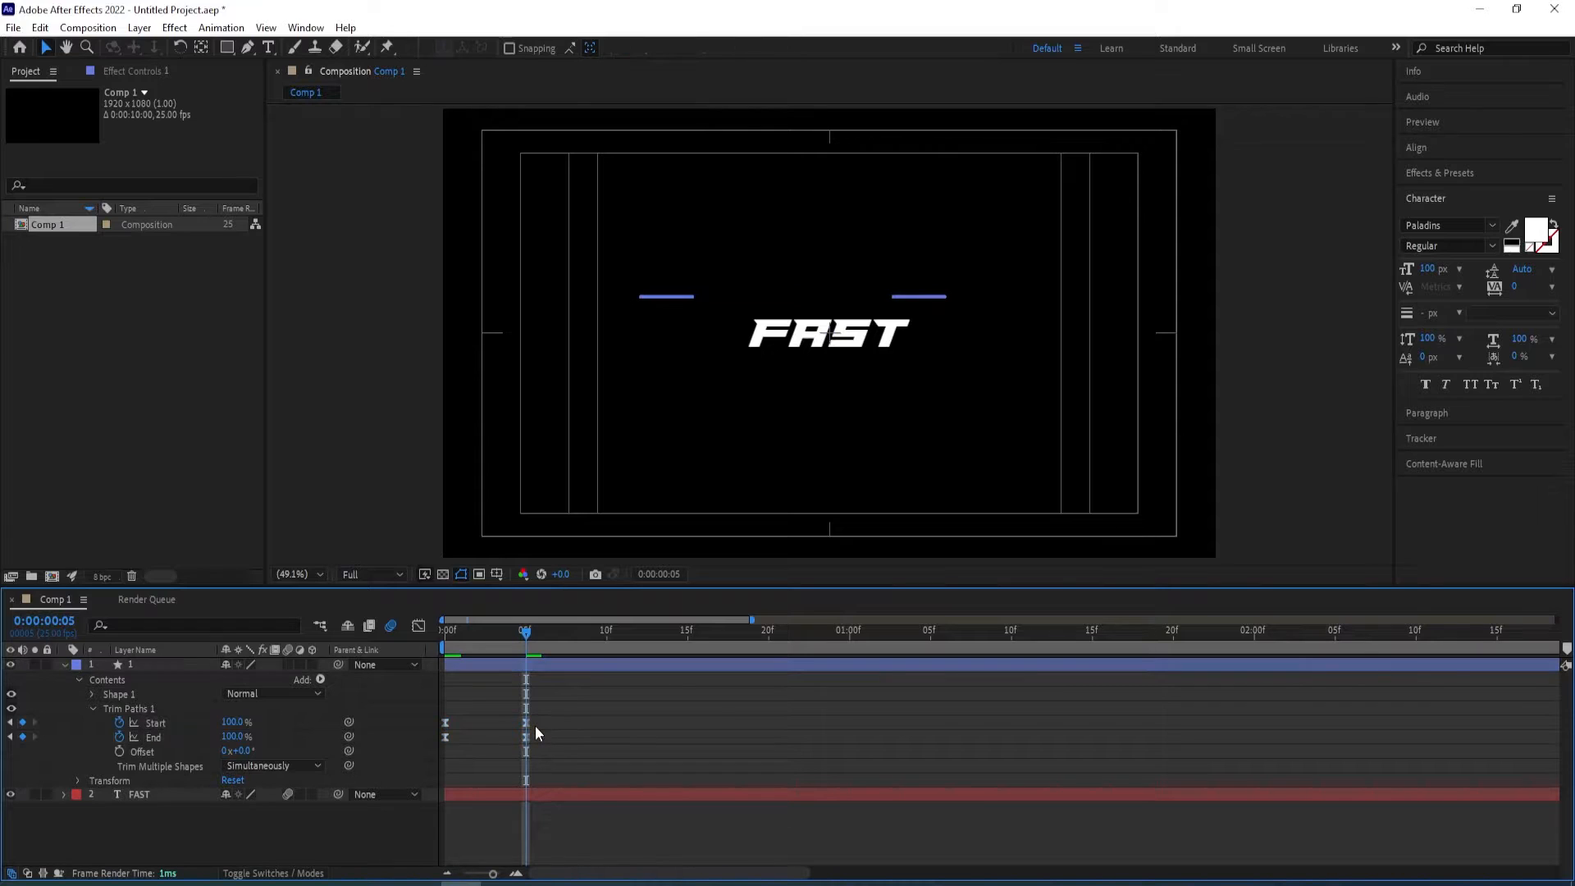
Shift both Trim Paths Start keyframes two frames later, to frames 2 and 7, and preview the line animation
mouse_move(544, 717)
mouse_down()
mouse_move(438, 723)
mouse_move(561, 727)
mouse_up()
drag(525, 644, 426, 648)
key(space)
drag(684, 646, 471, 678)
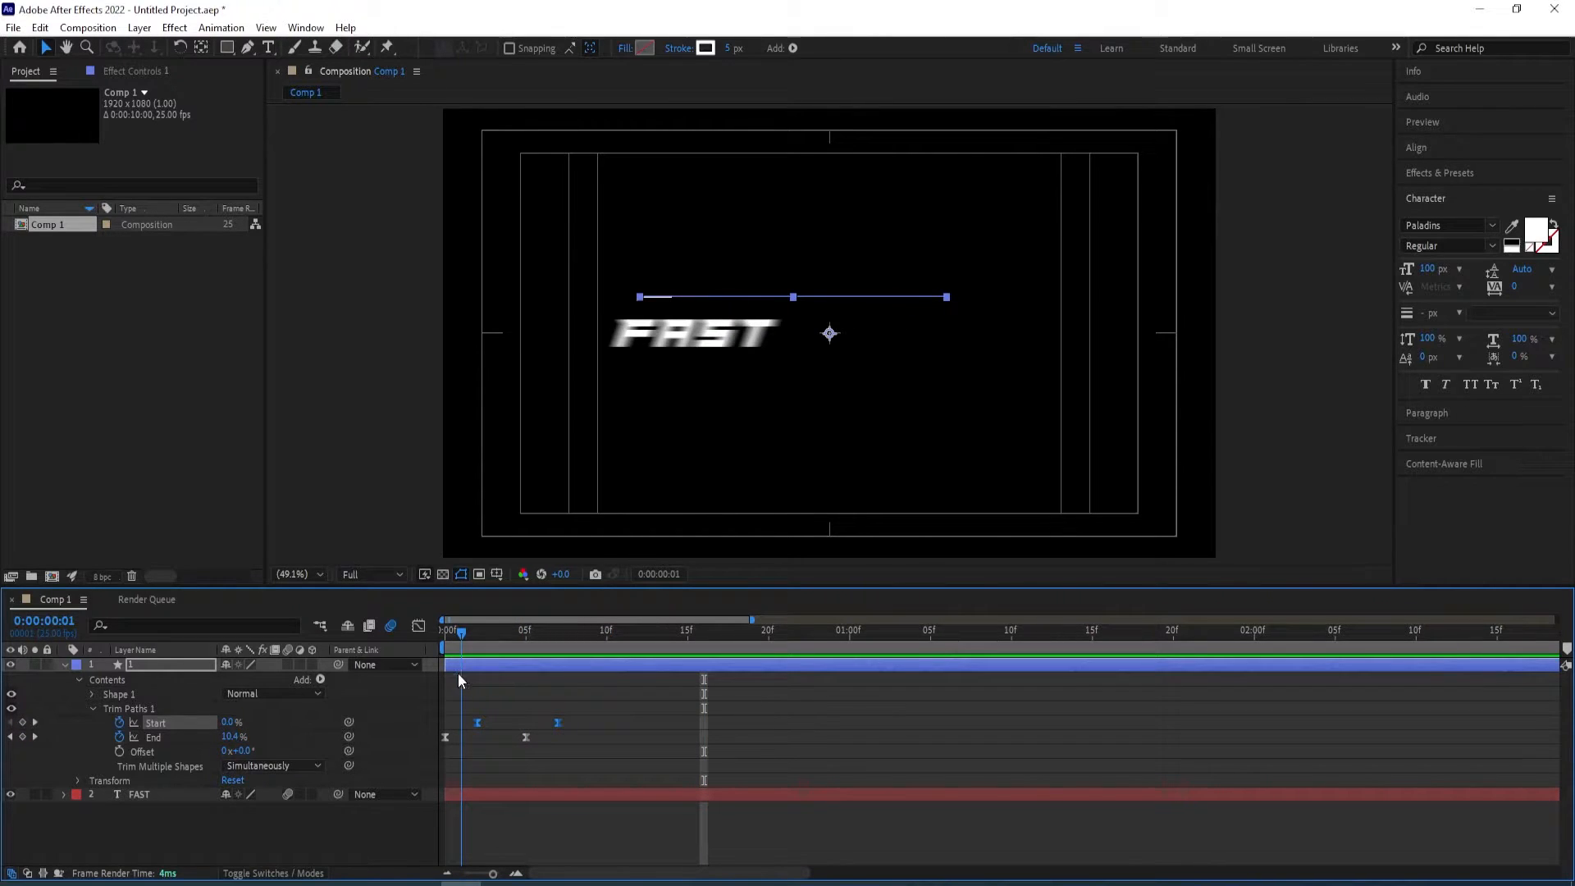
Stretch all Trim Paths keyframes proportionally so the last Start keyframe falls at frame 10, and preview the slower line
drag(613, 744, 422, 725)
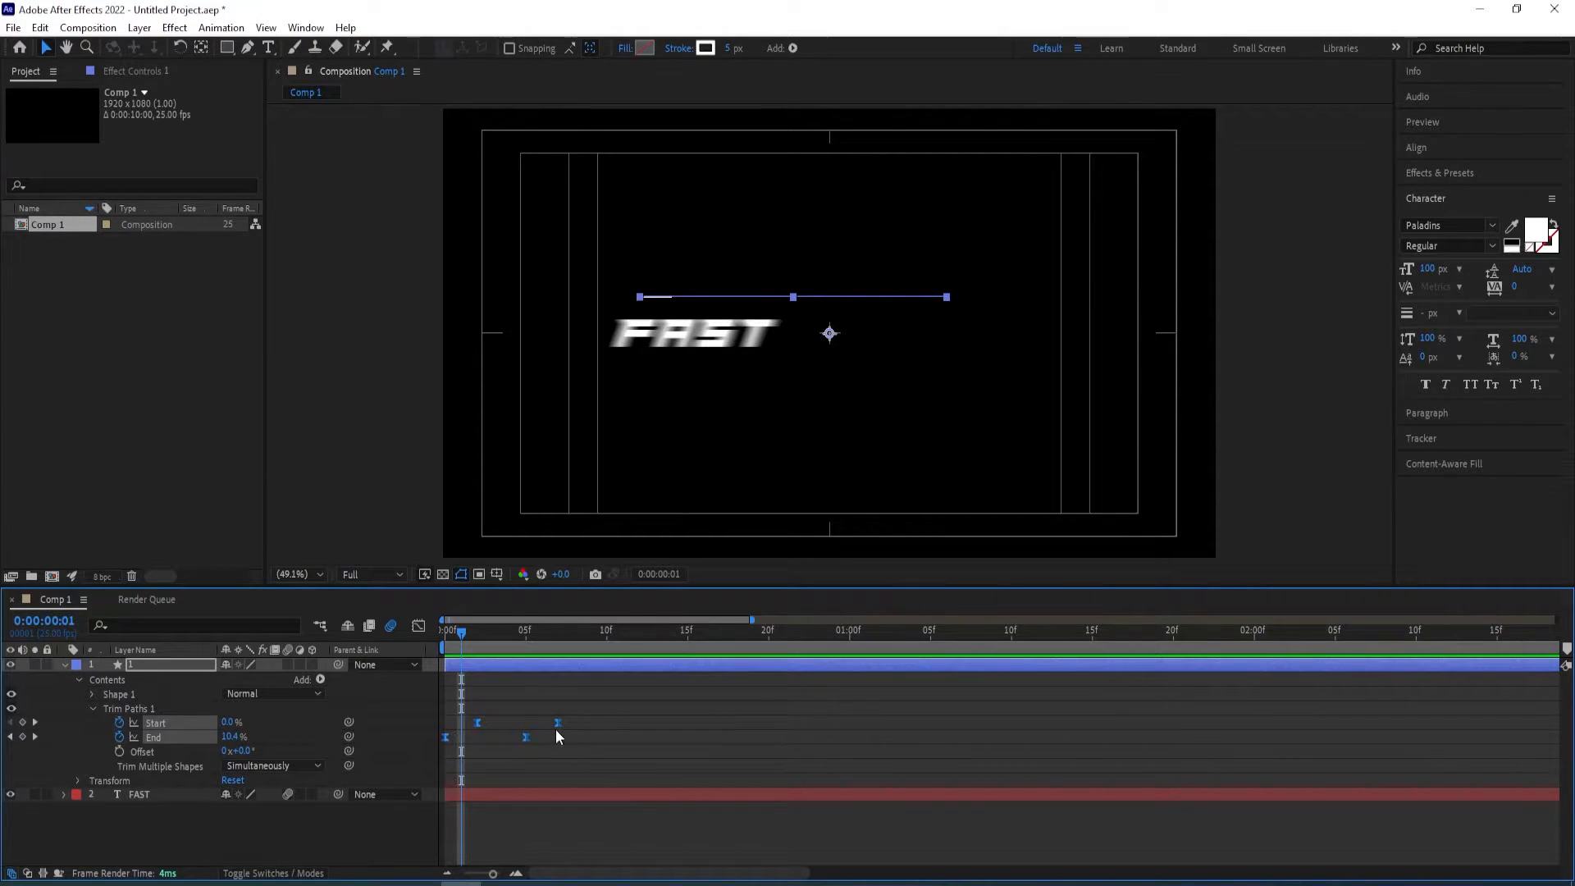
mouse_move(559, 726)
drag(559, 727, 607, 736)
key(Home)
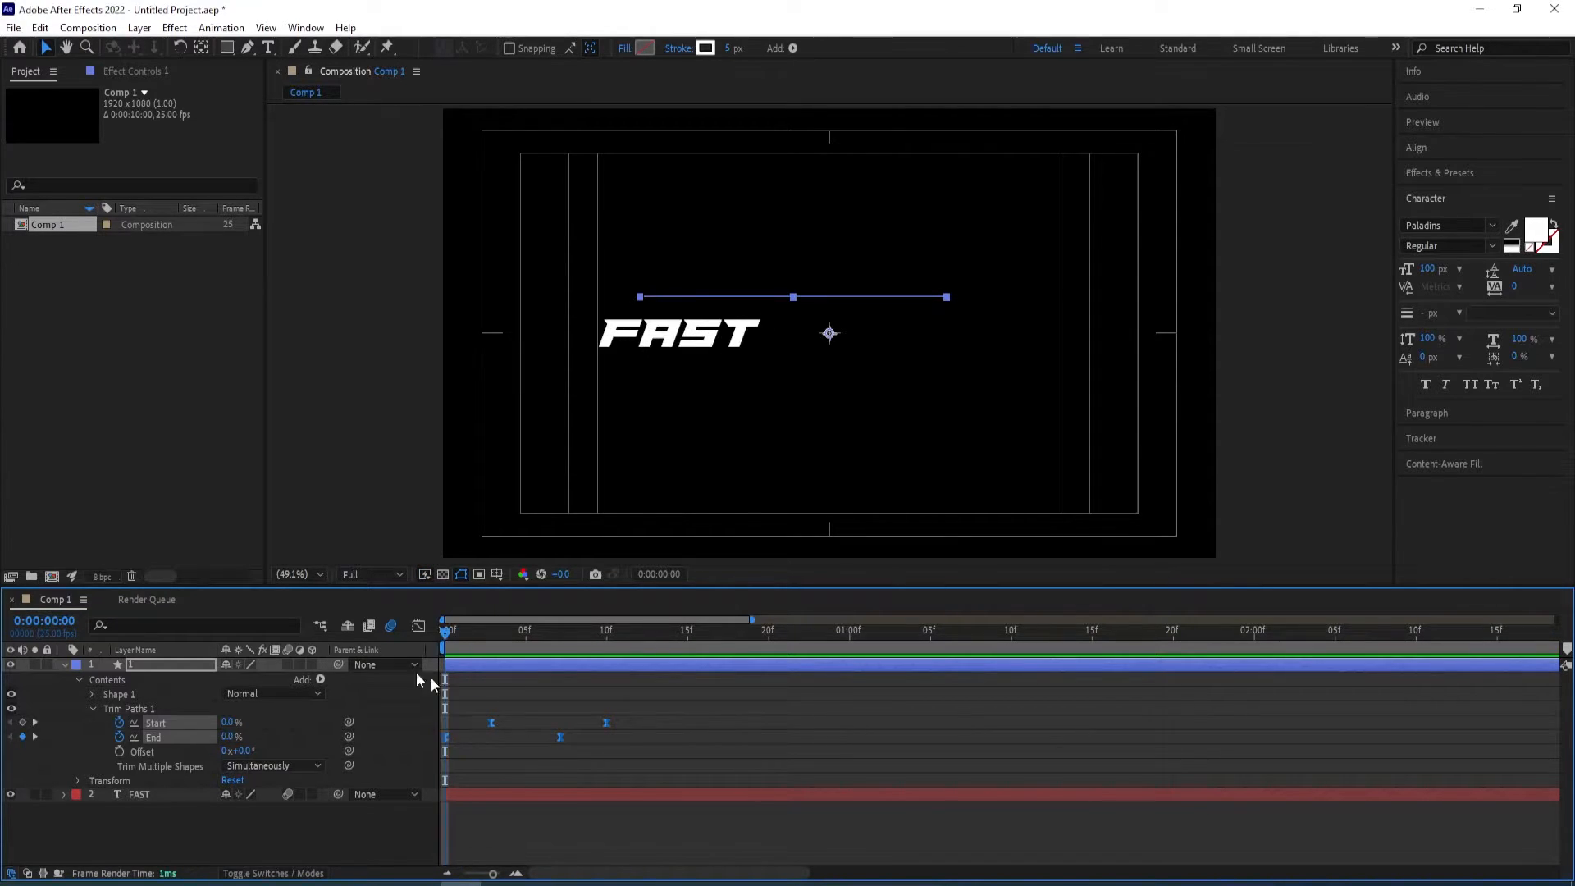
key(space)
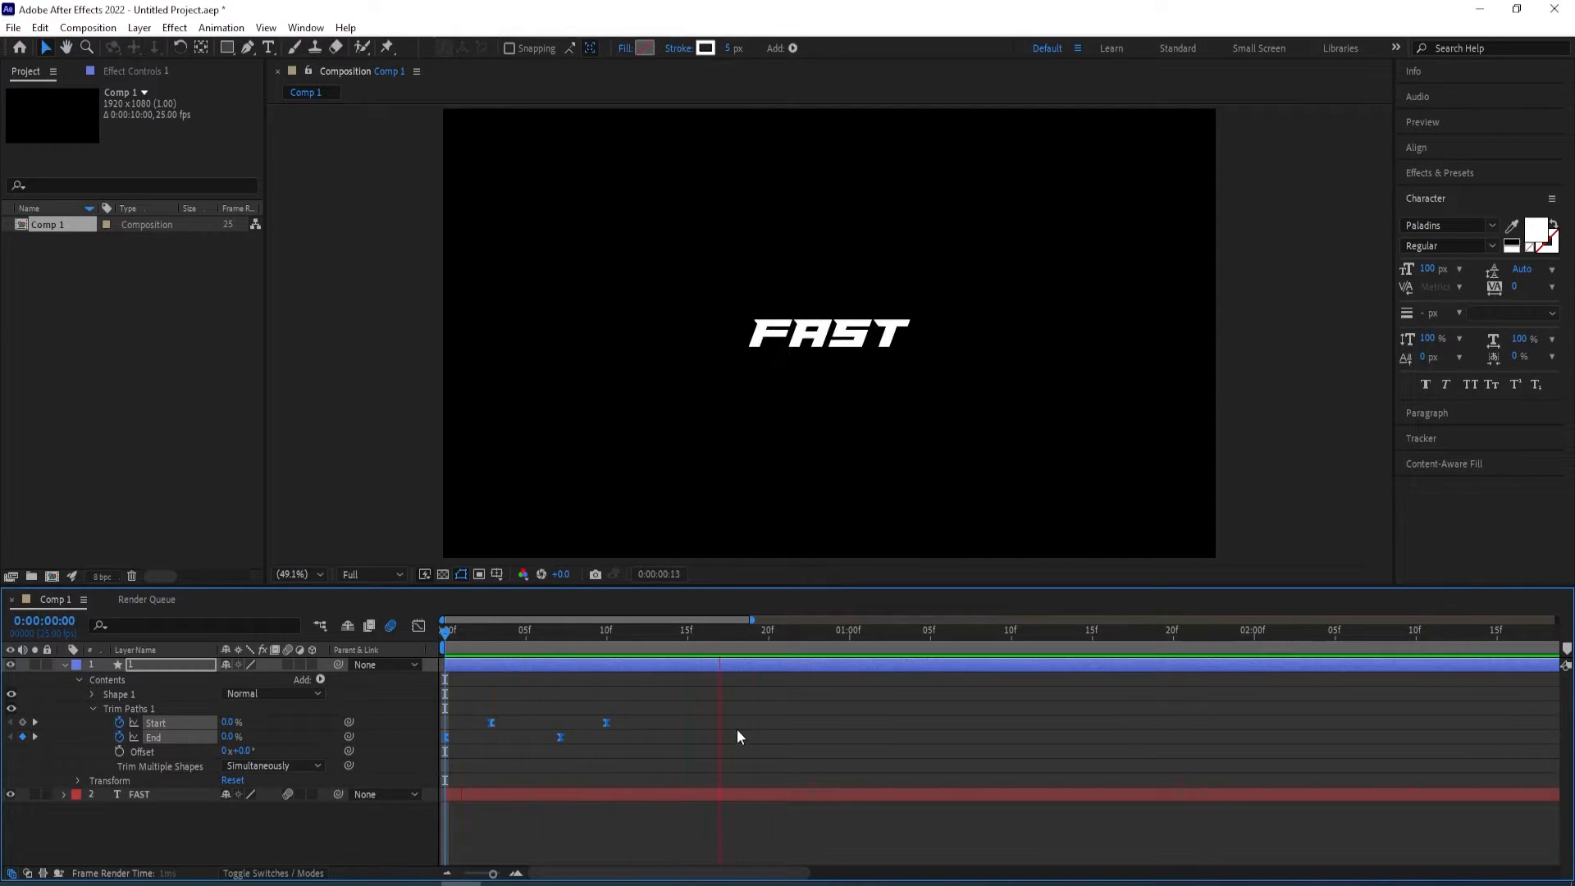
key(space)
key(Home)
Enable motion blur on layer 1 and preview the animation
drag(460, 630, 558, 629)
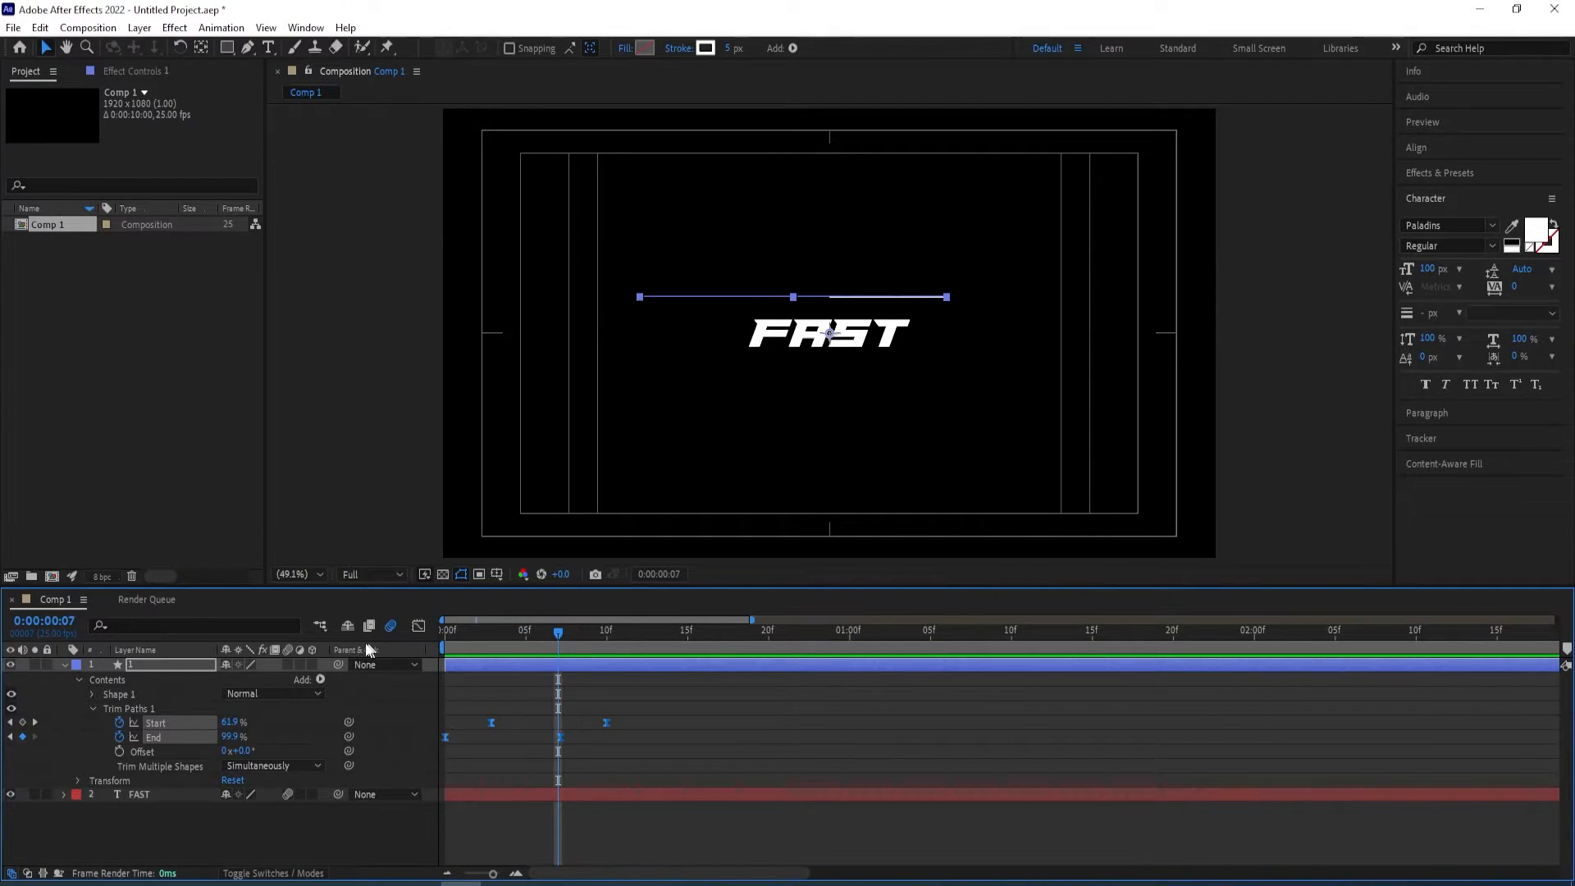
click(284, 666)
key(space)
click(736, 636)
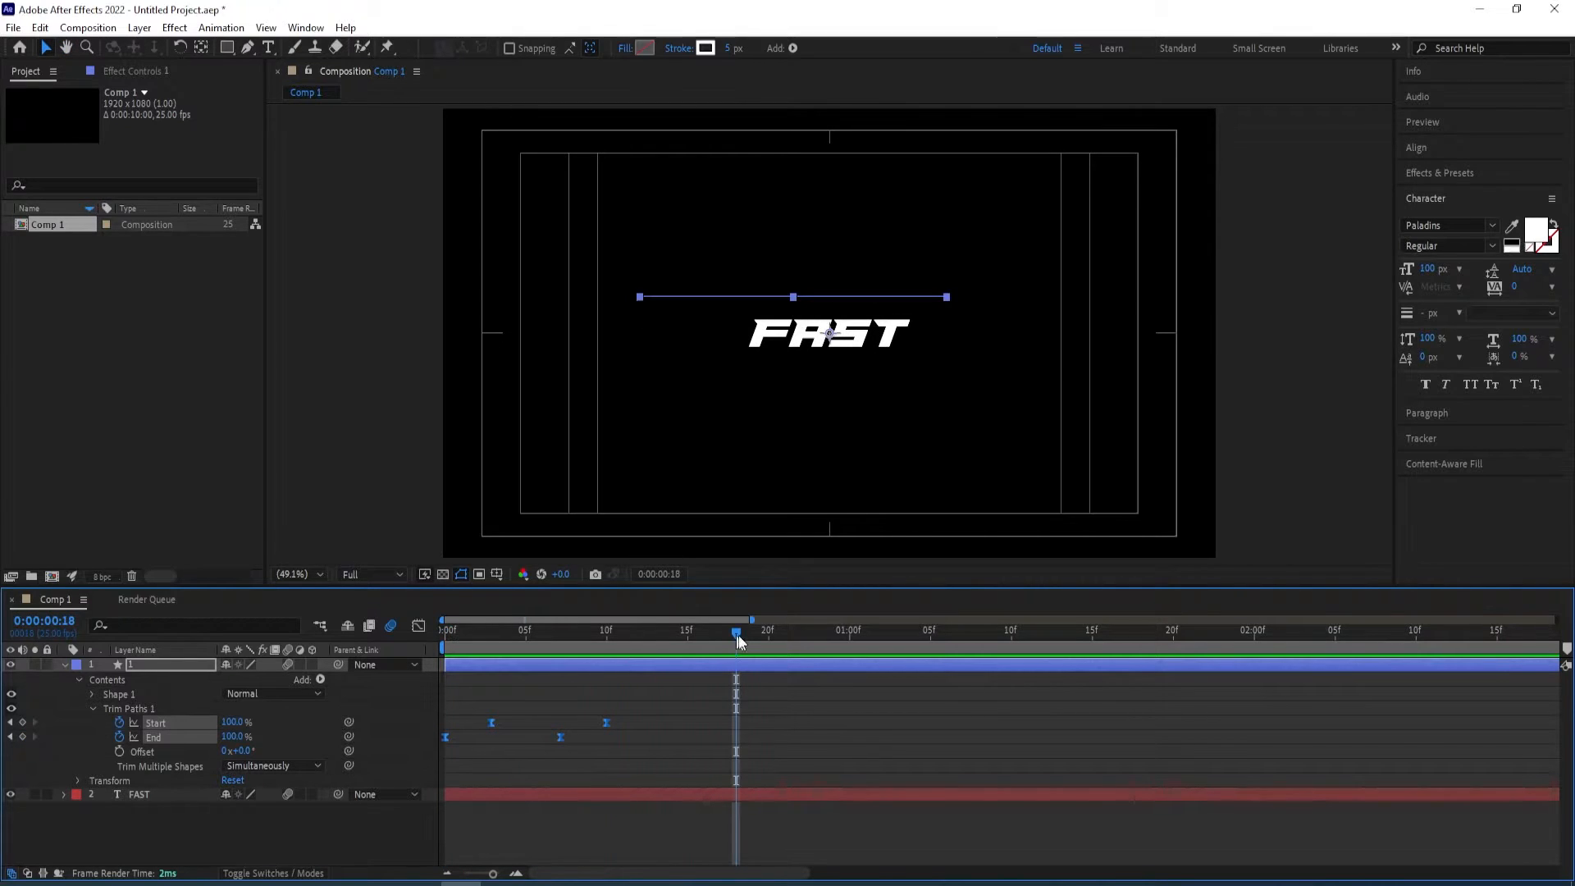
key(space)
Collapse layer 1, duplicate it, and go to frame 5 where the line is visible
click(71, 669)
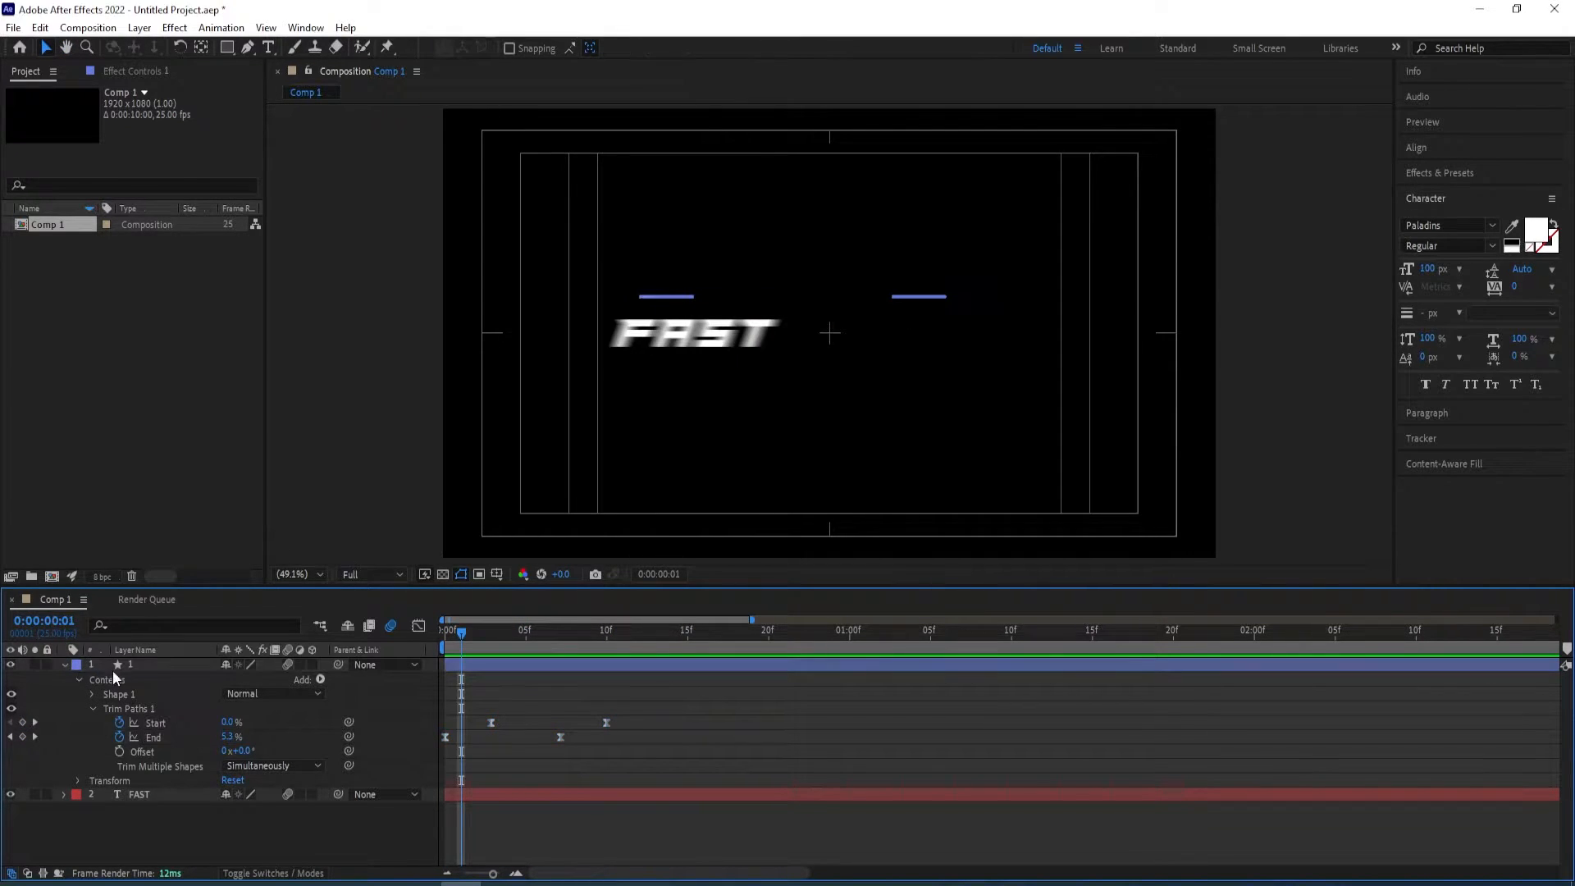
click(67, 664)
click(145, 666)
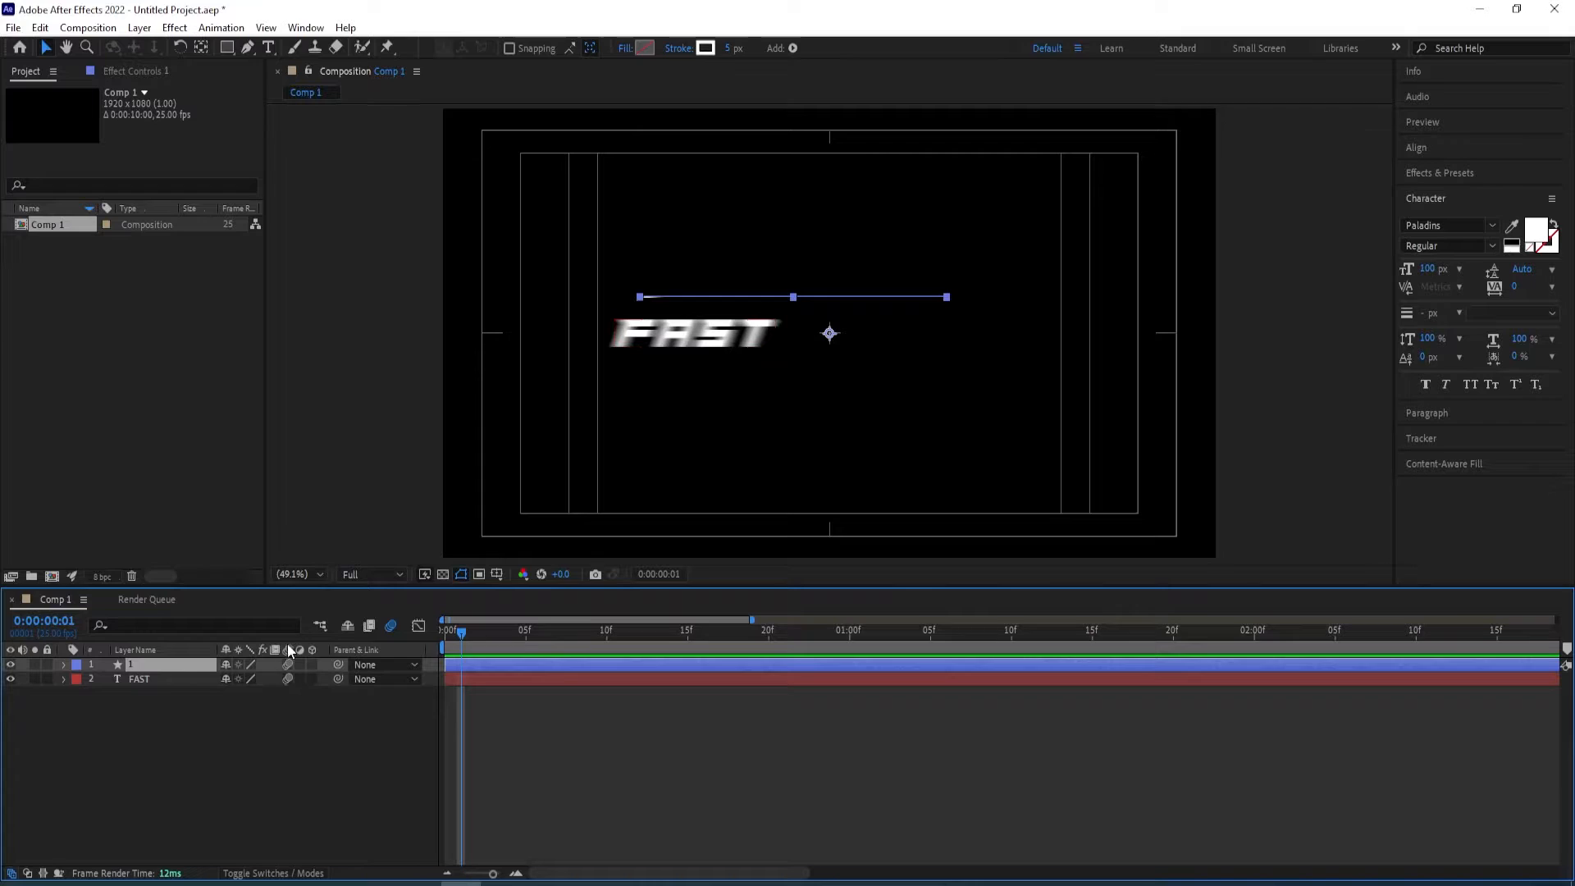
key(ctrl+d)
drag(461, 637, 530, 637)
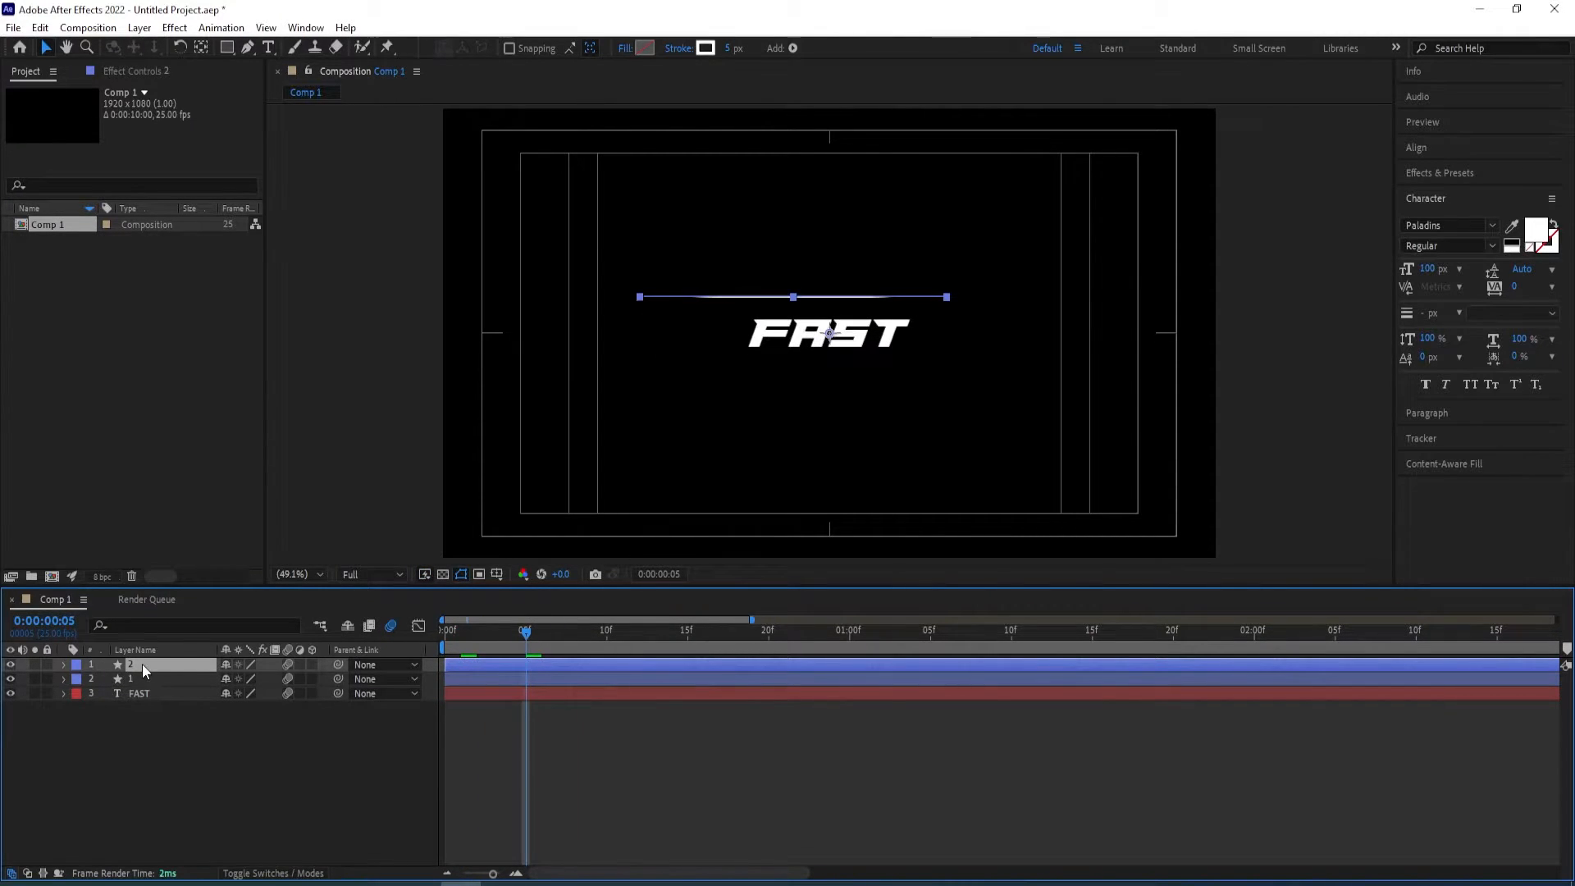
Reveal the stroke properties of layer 2 and move its line just below the FAST text, offset slightly to the right
click(63, 664)
click(78, 679)
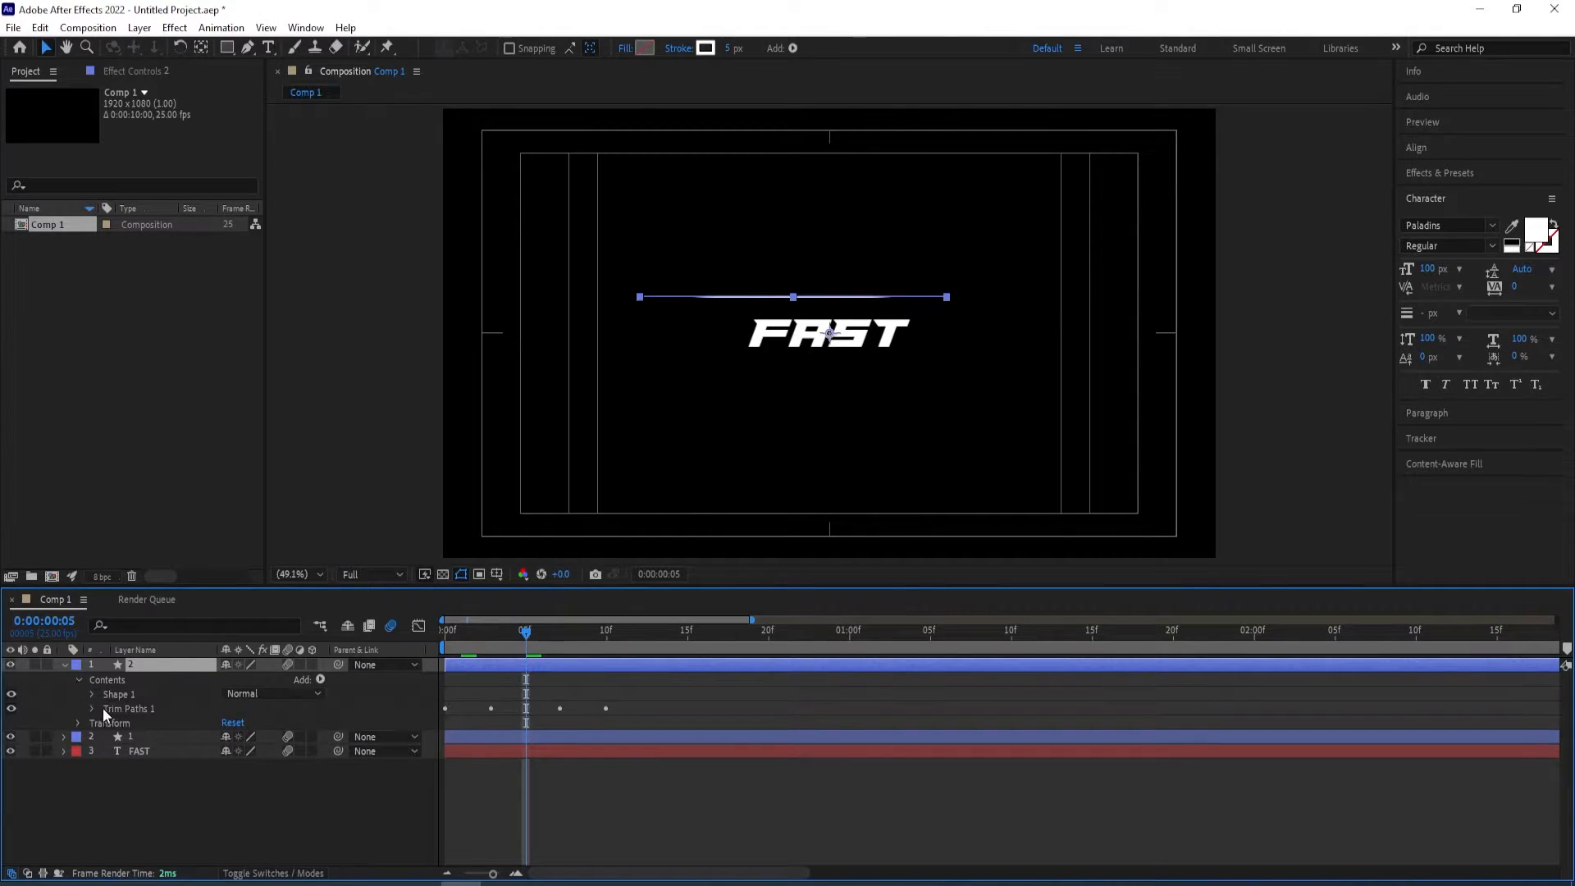
click(91, 695)
click(106, 724)
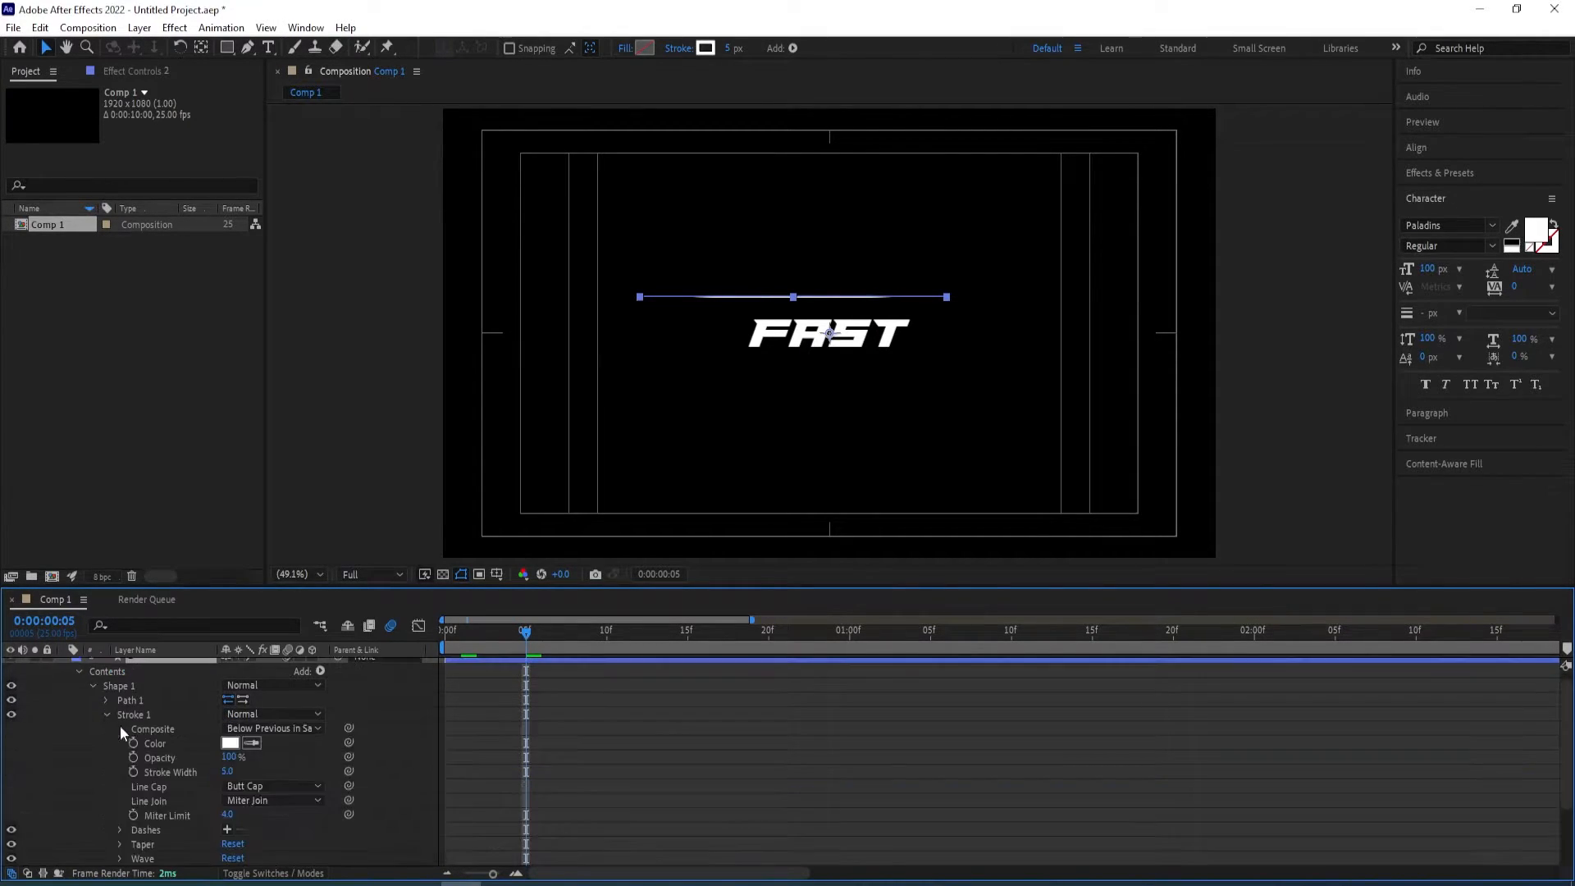
scroll(175, 771, down, 3)
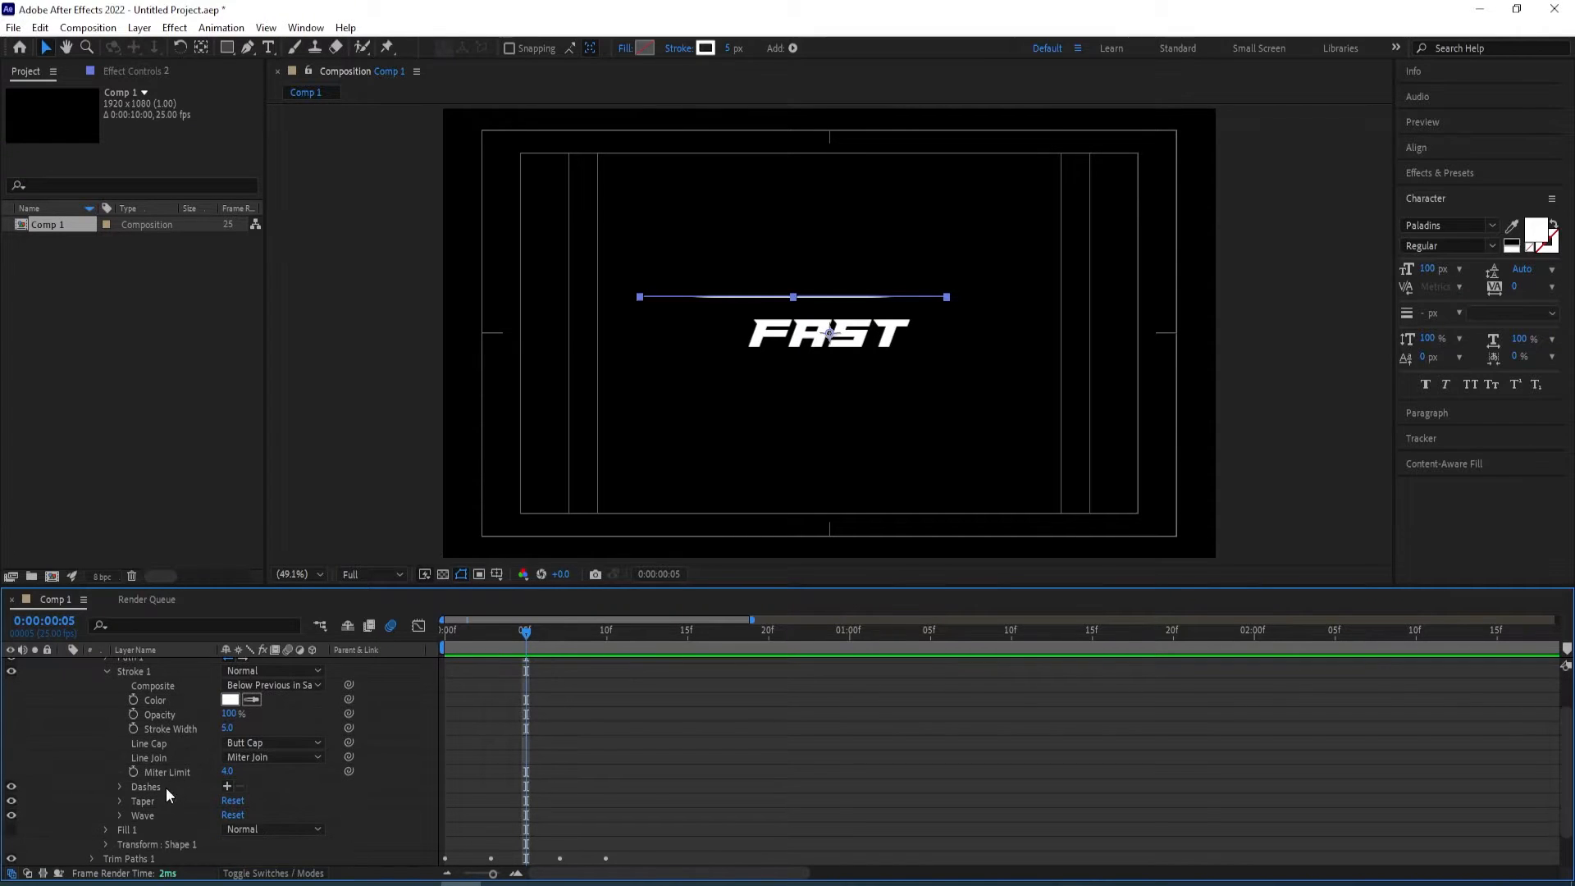
click(267, 787)
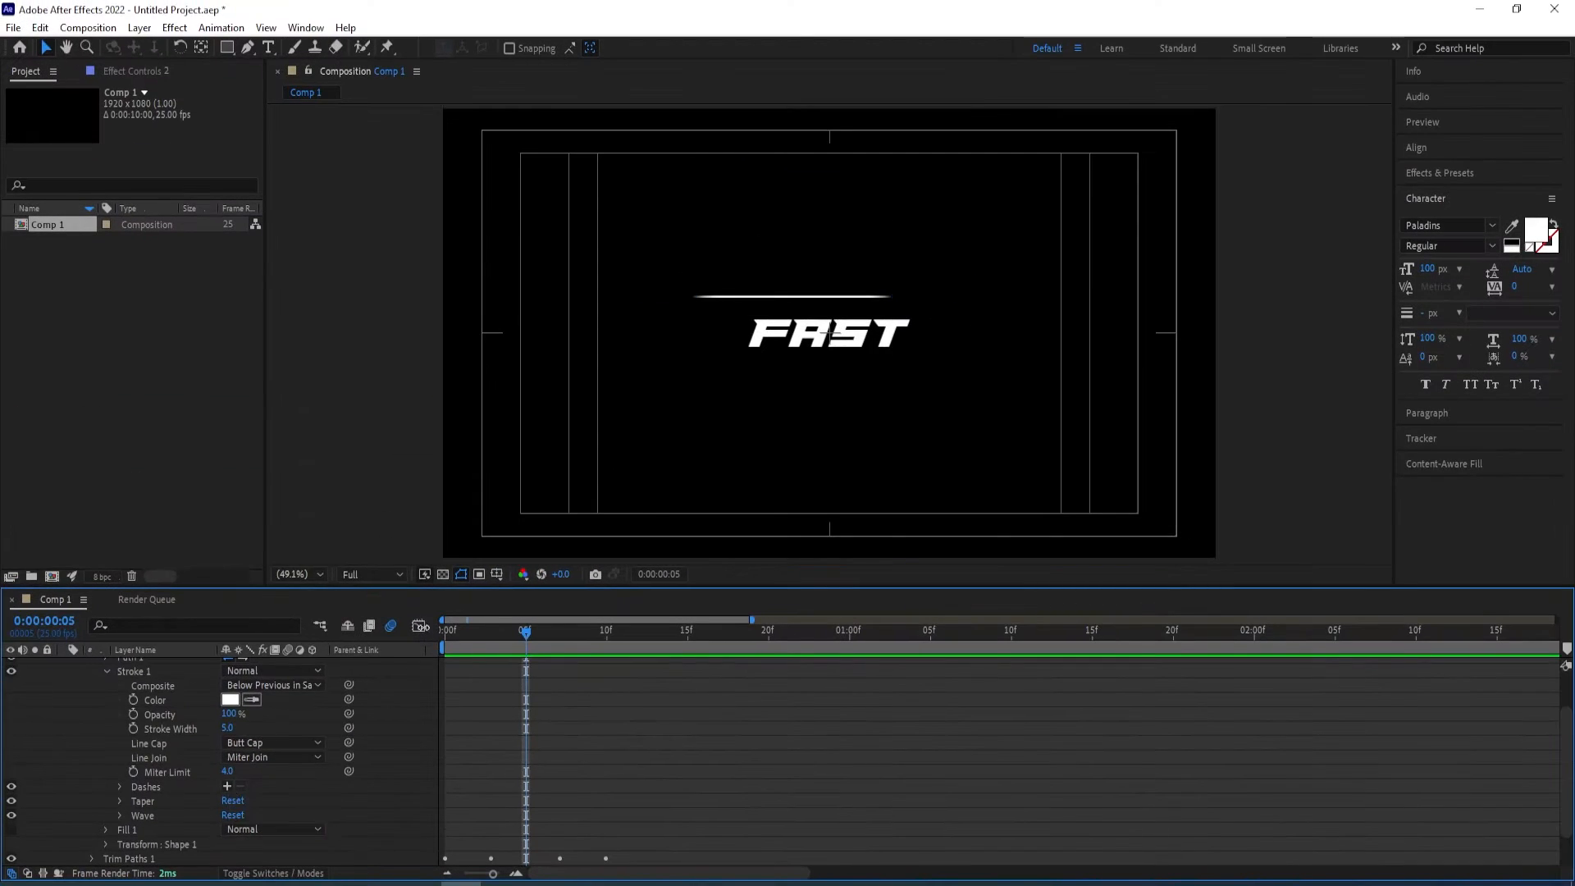
mouse_move(784, 299)
mouse_down()
mouse_move(789, 368)
mouse_move(773, 369)
mouse_move(815, 373)
mouse_move(810, 354)
mouse_up()
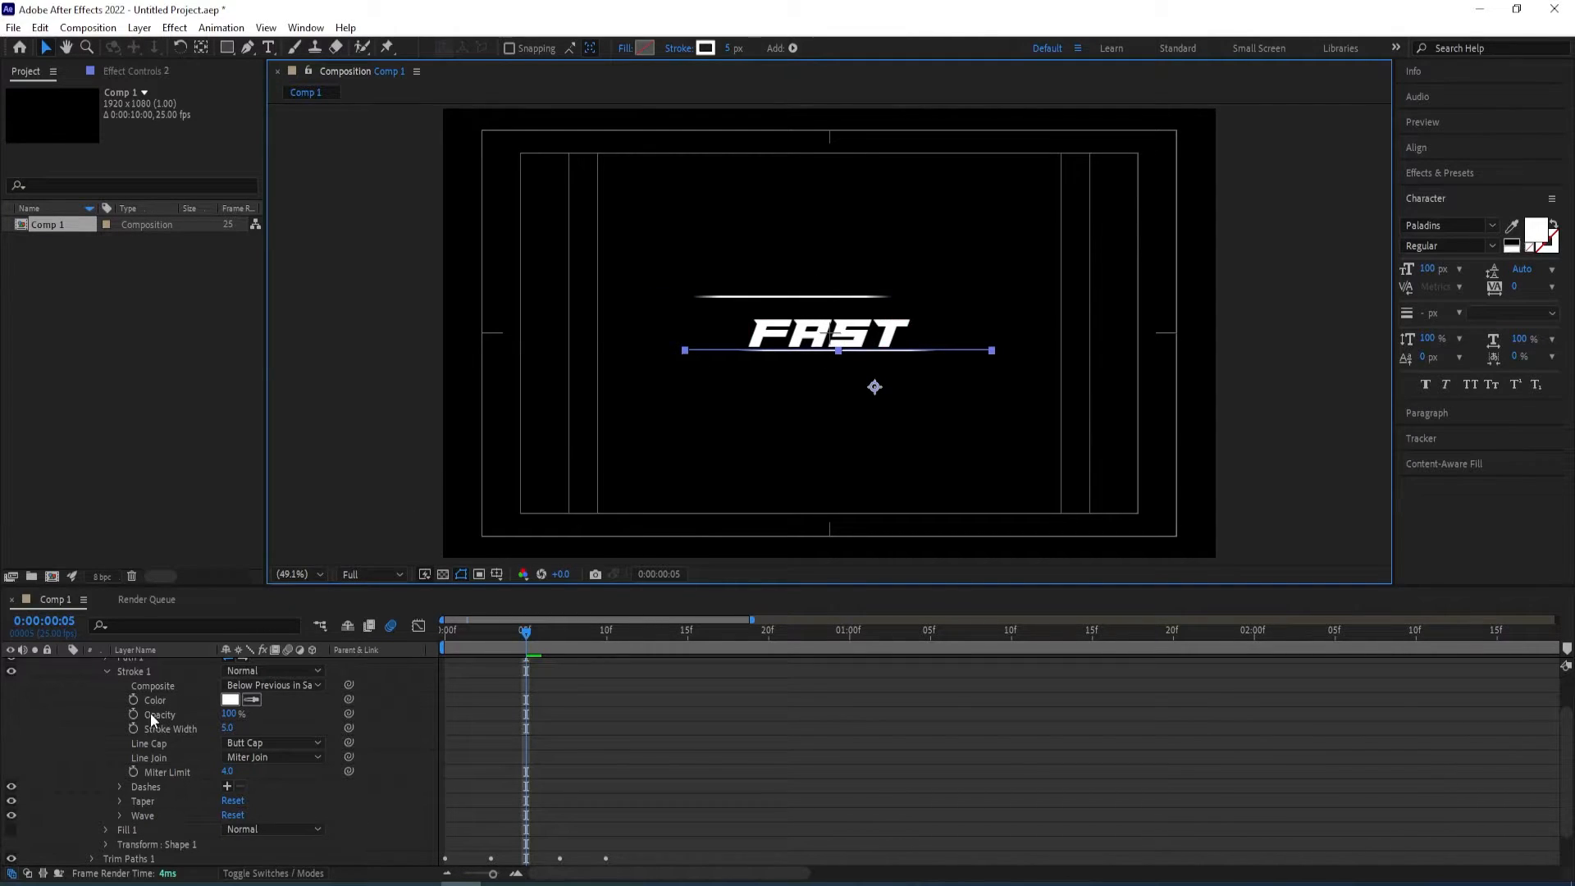
Move the line on layer 1 straight down so it sits close above the FAST text
scroll(150, 714, up, 2)
click(65, 667)
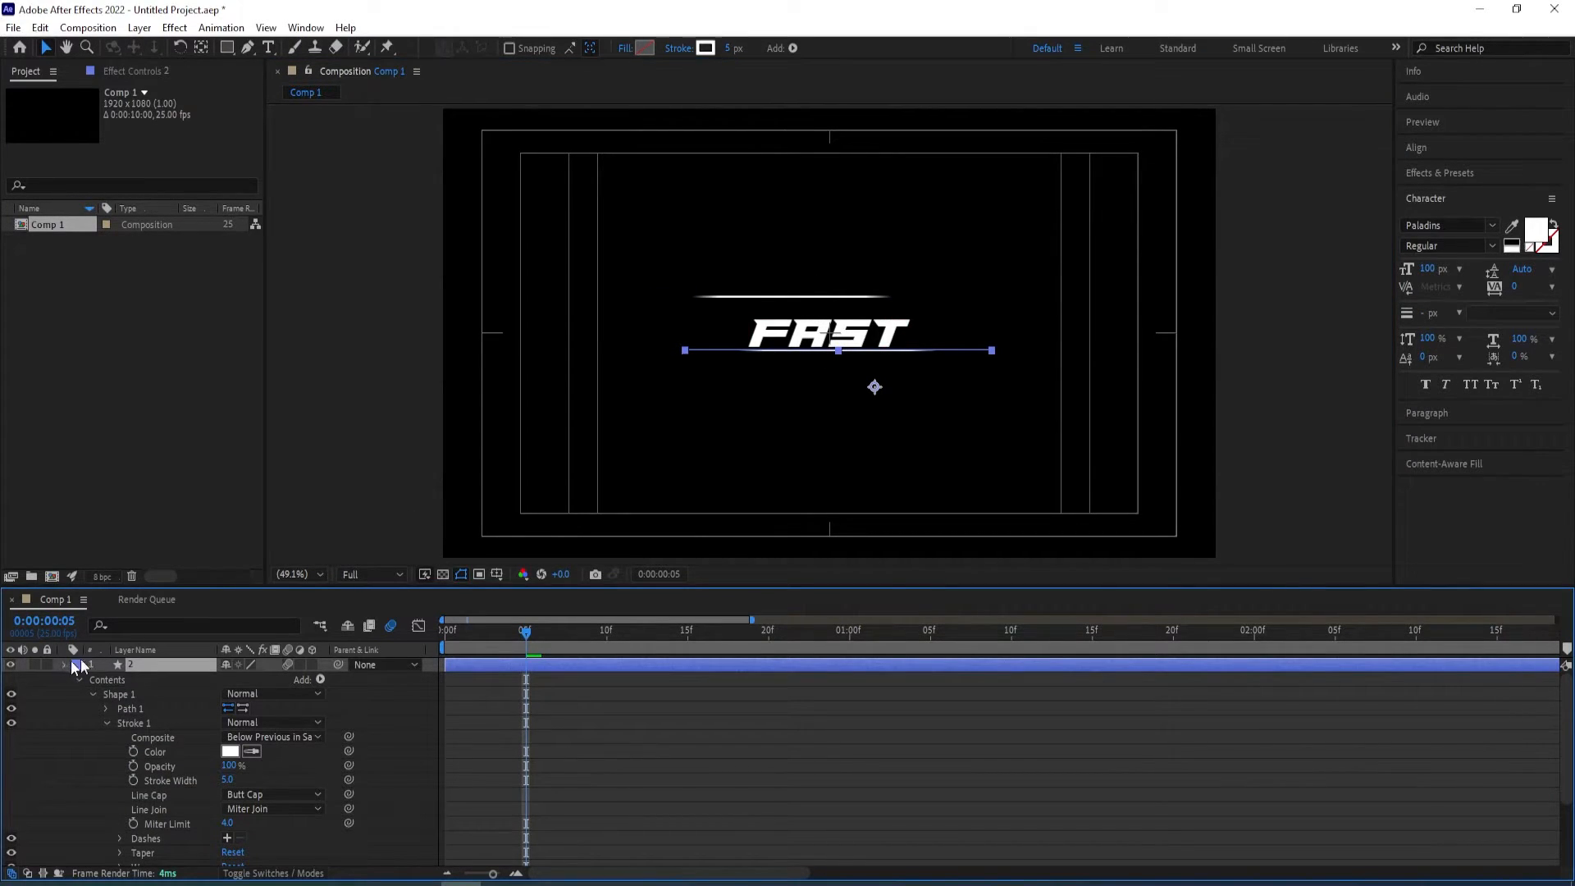
click(144, 683)
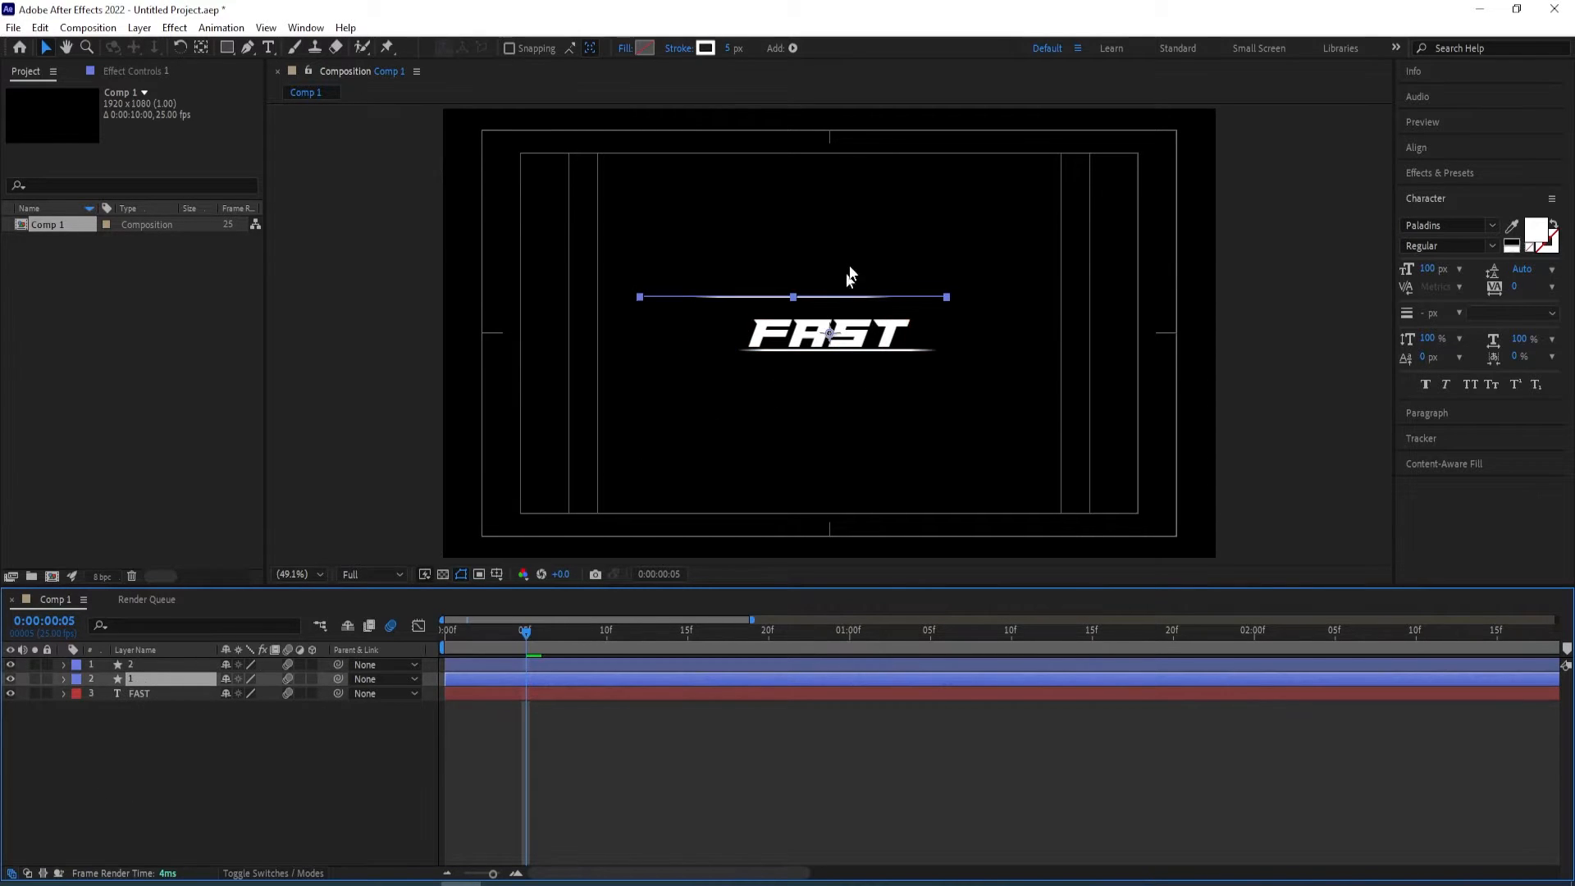
drag(832, 302, 838, 320)
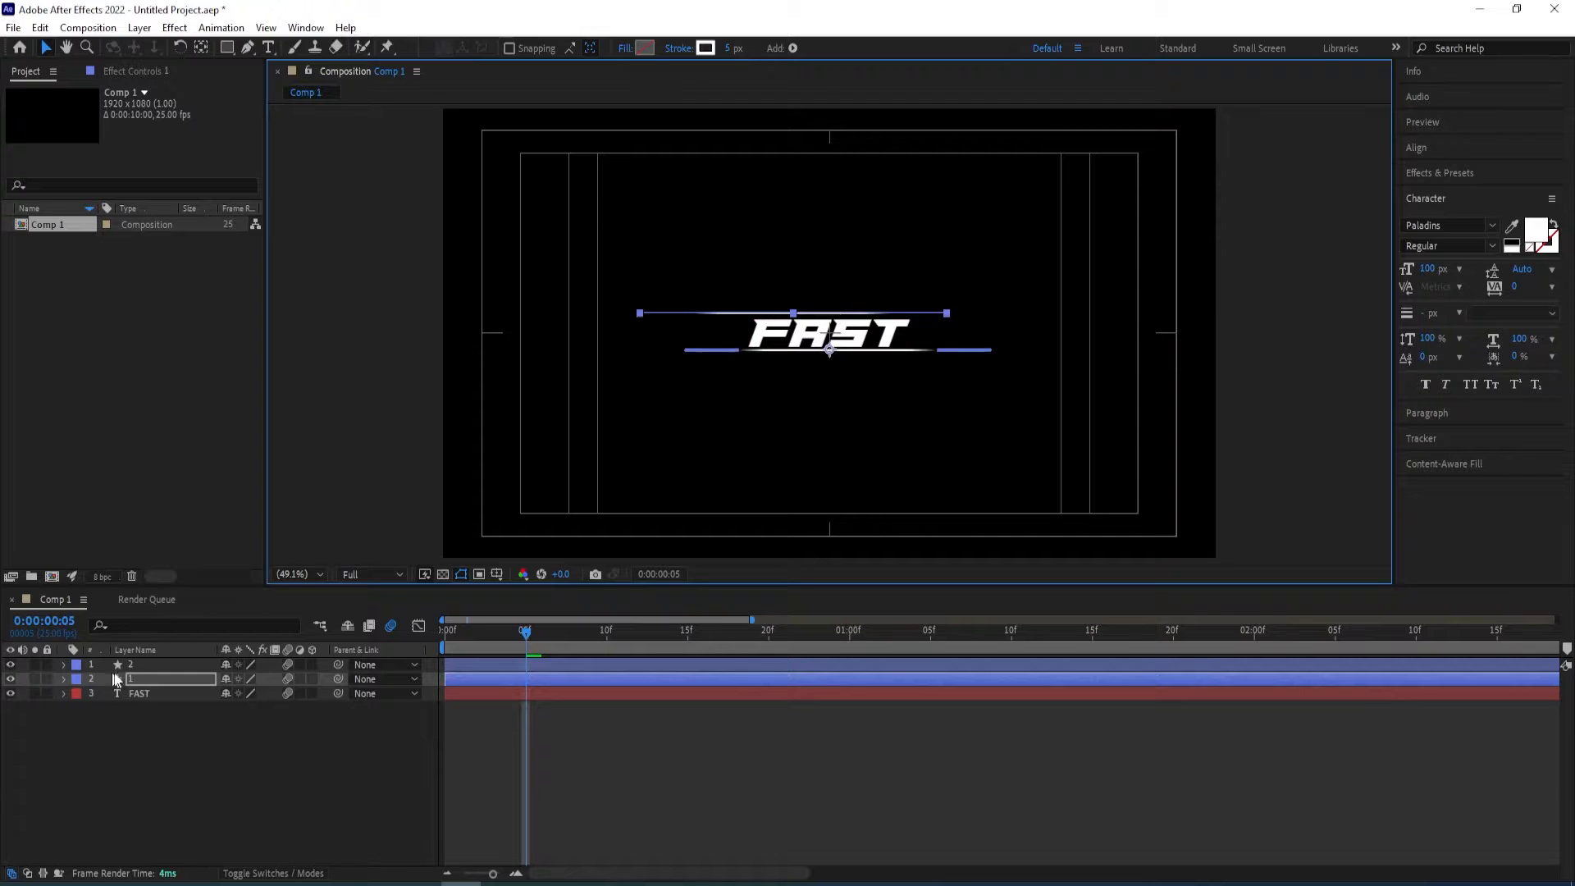
Add a dash to the stroke of the lower line on layer 2
click(59, 668)
click(63, 665)
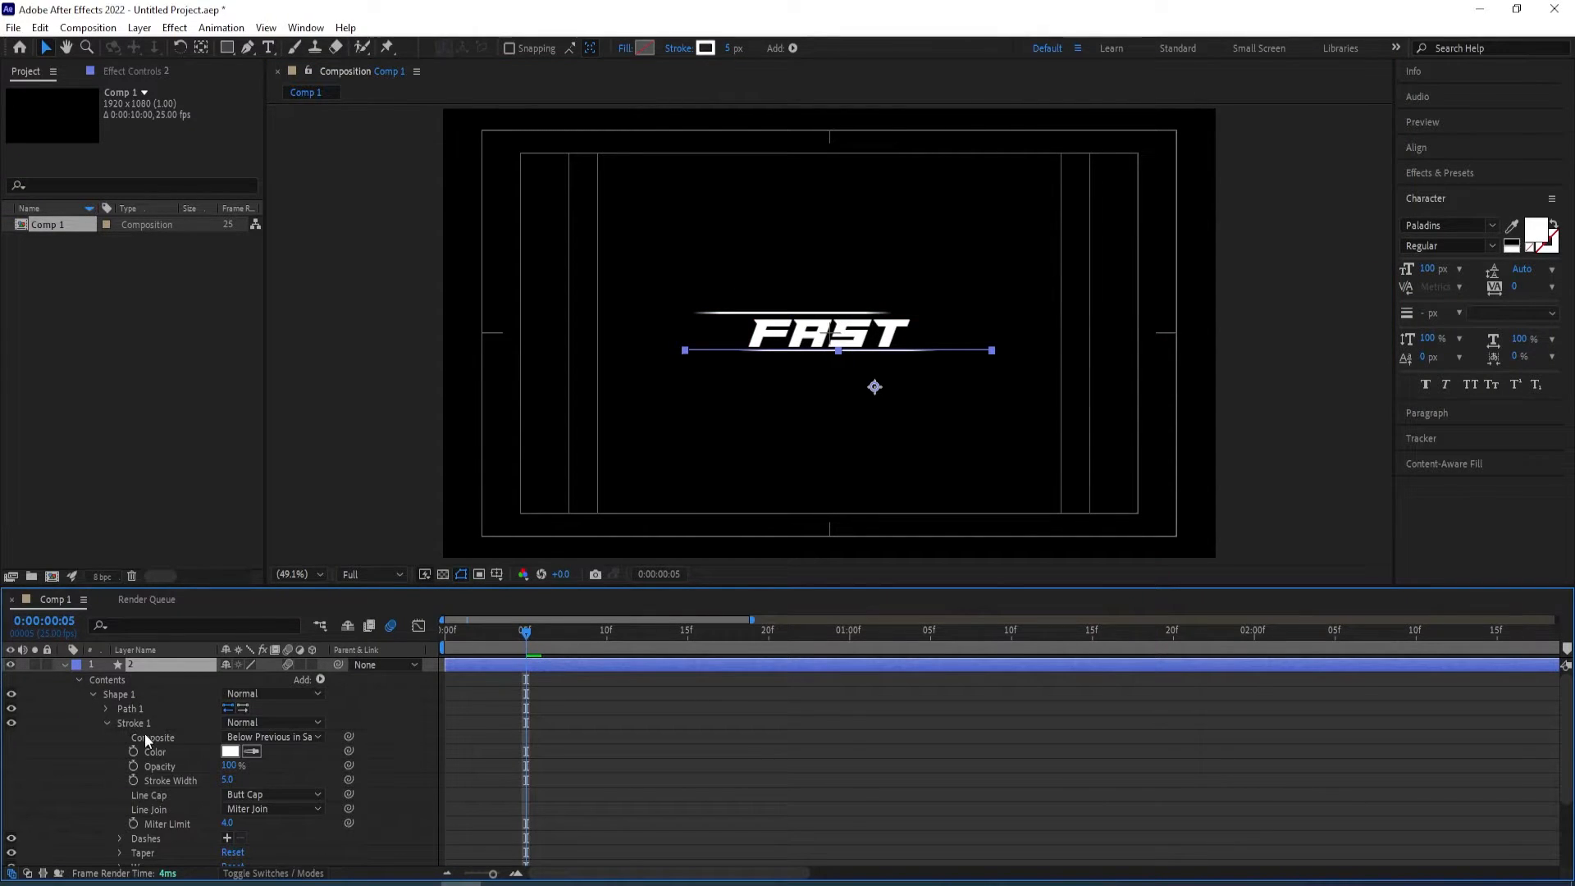
scroll(155, 716, down, 1)
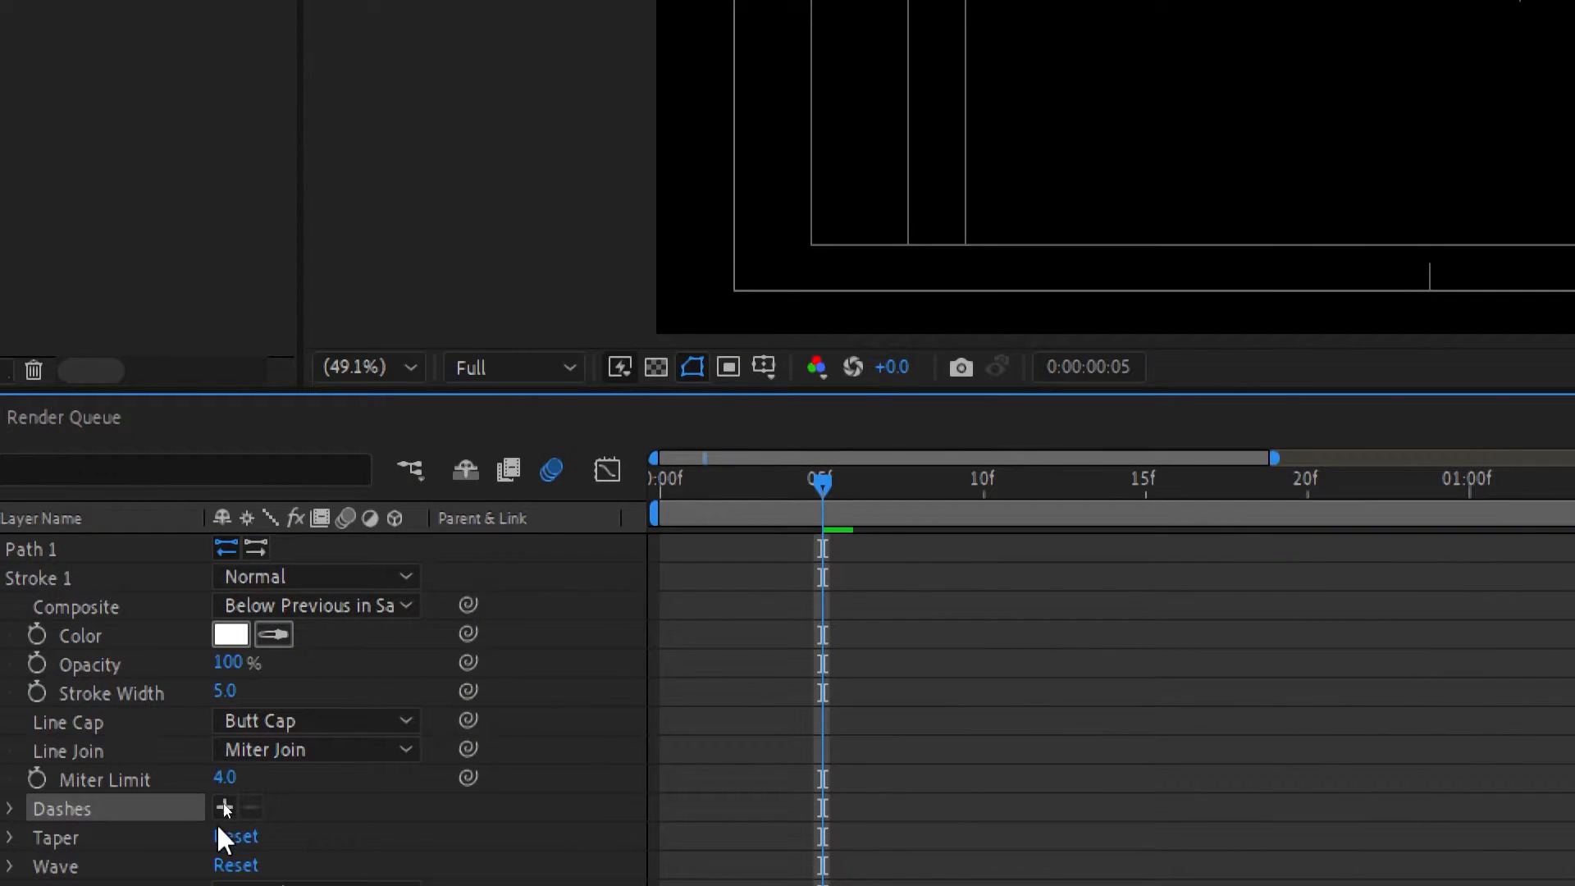
click(224, 808)
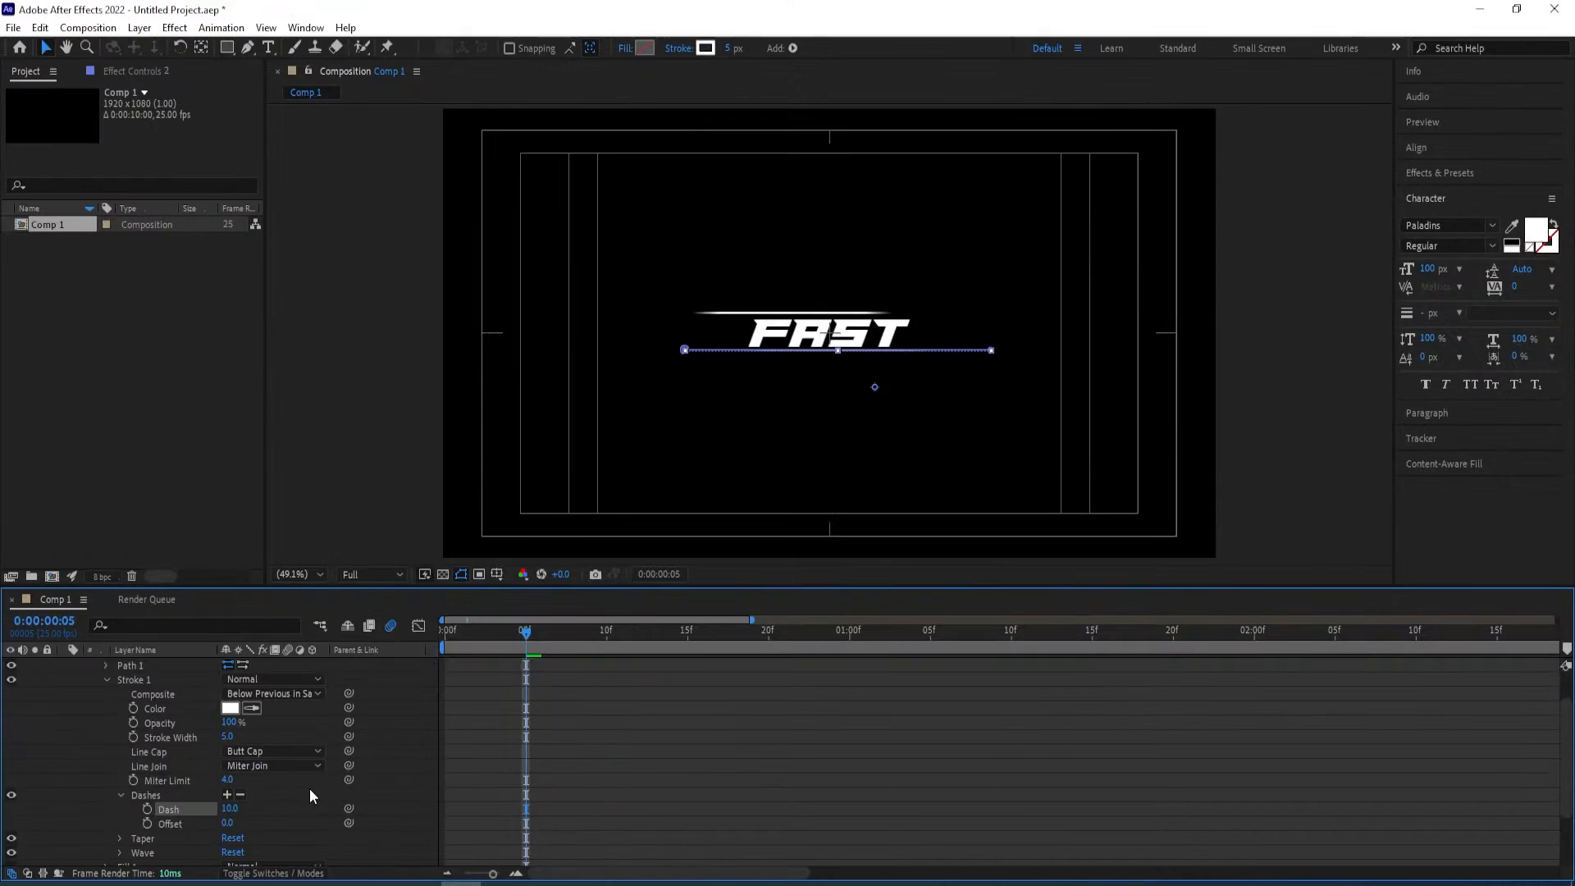
Set the Miter Limit of layer 2's stroke to 1
click(228, 780)
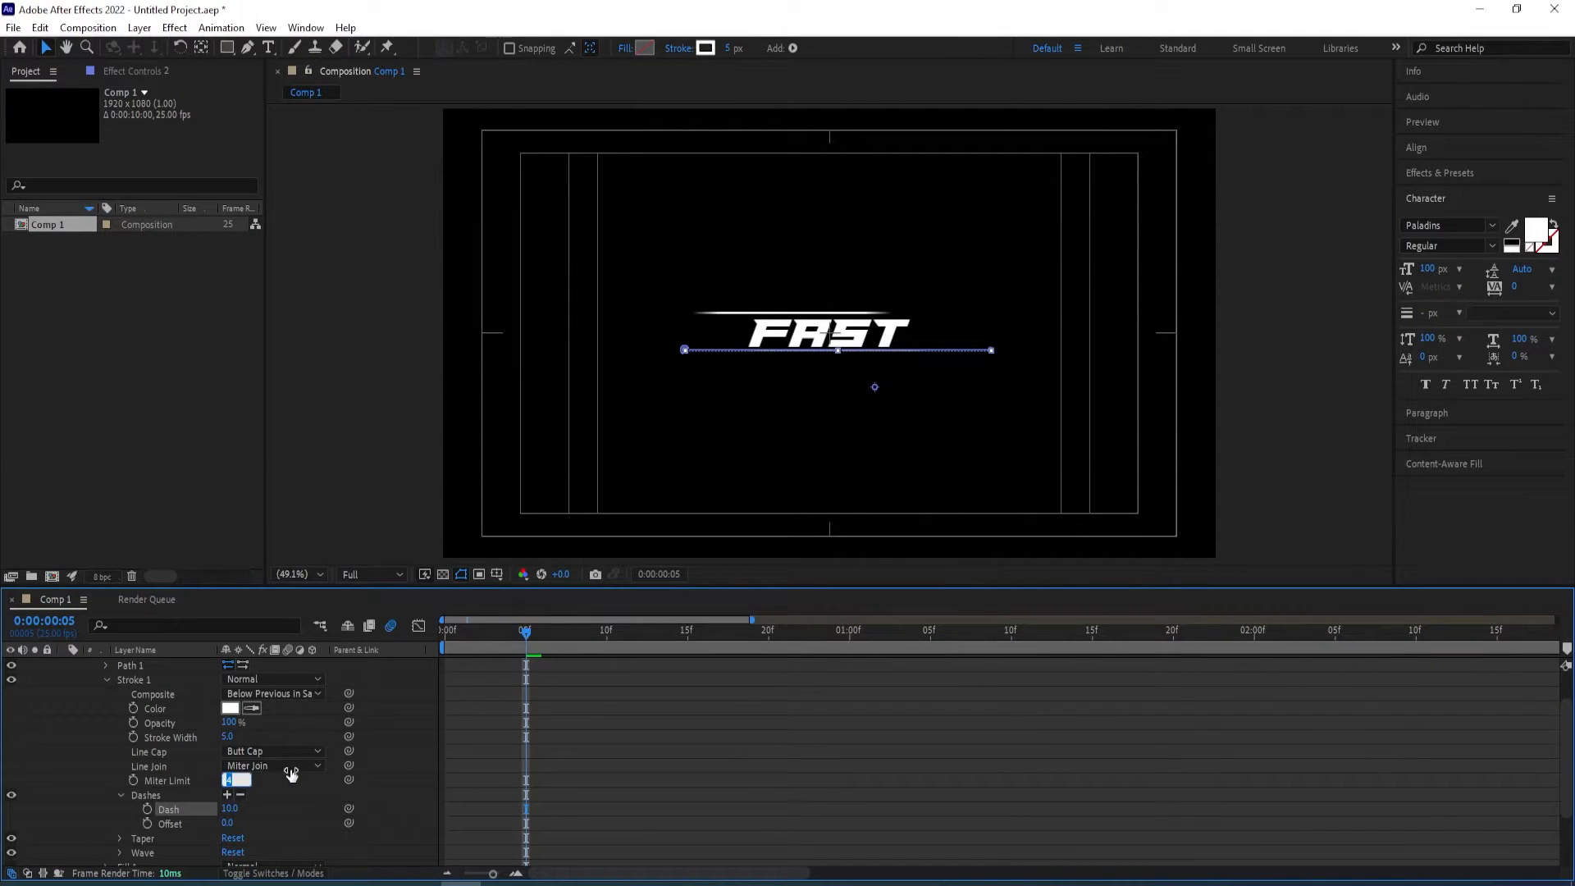
text(1)
key(Return)
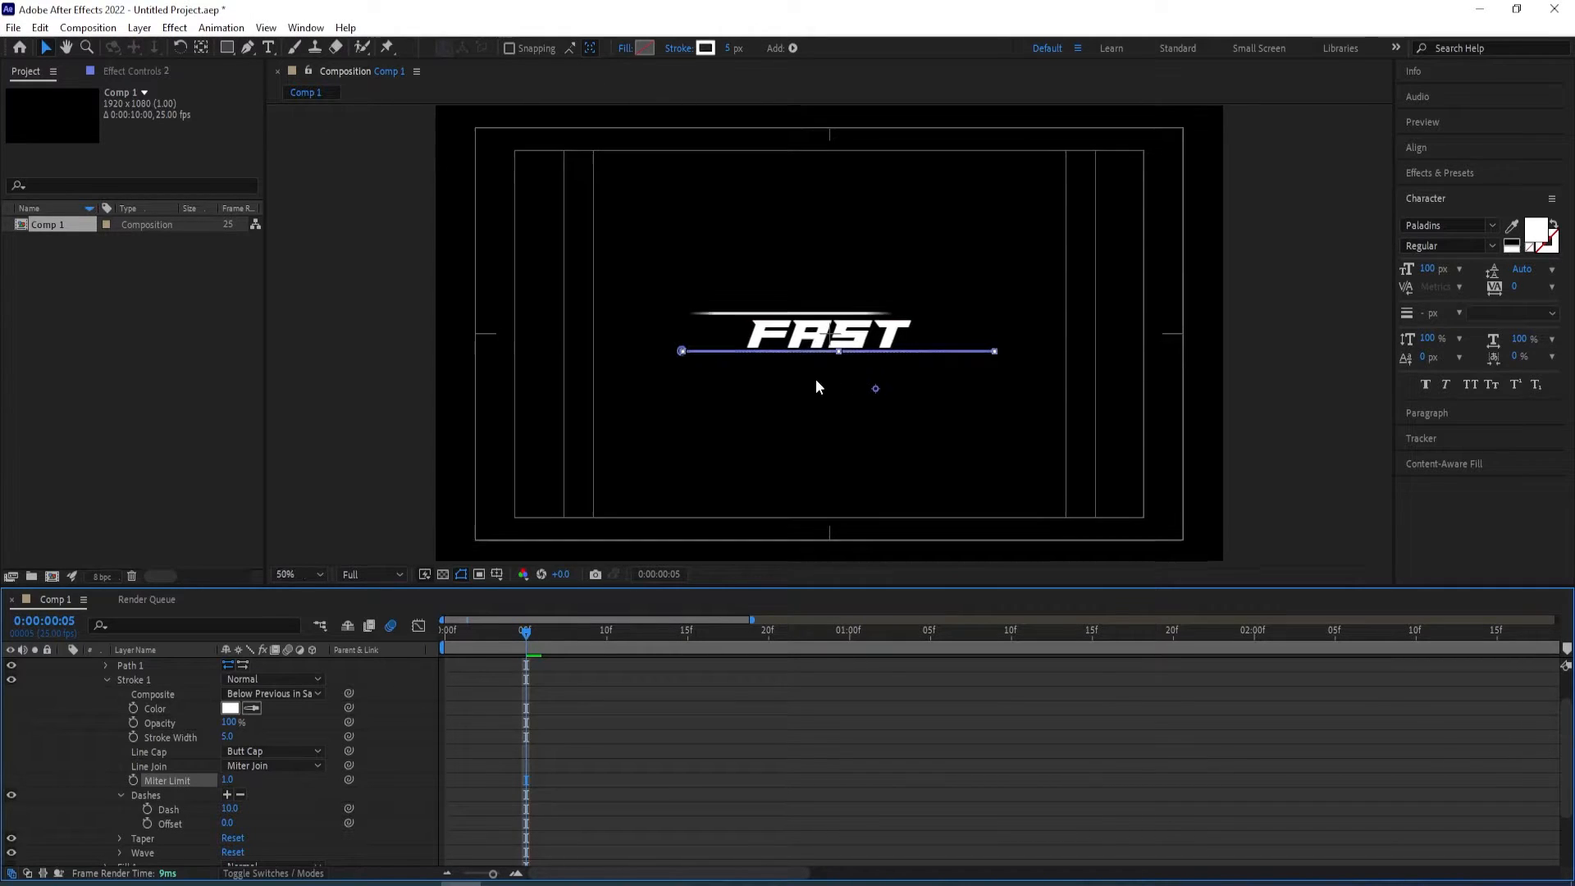
Set the lower line's Stroke Width to 16 and its Dash value to 4
key(slash)
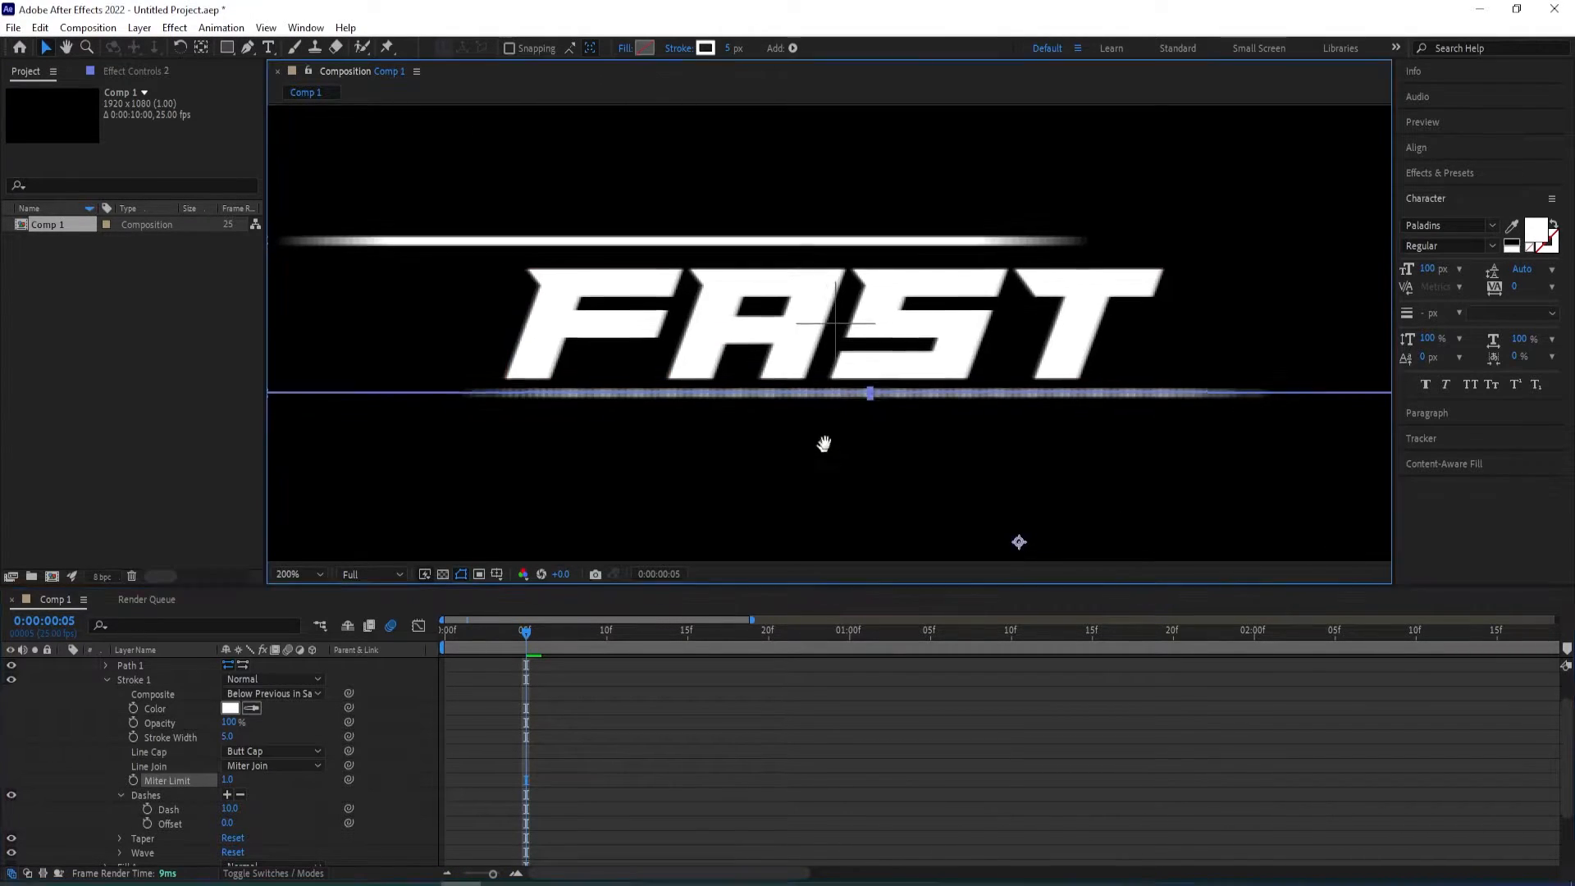
scroll(824, 447, up, 2)
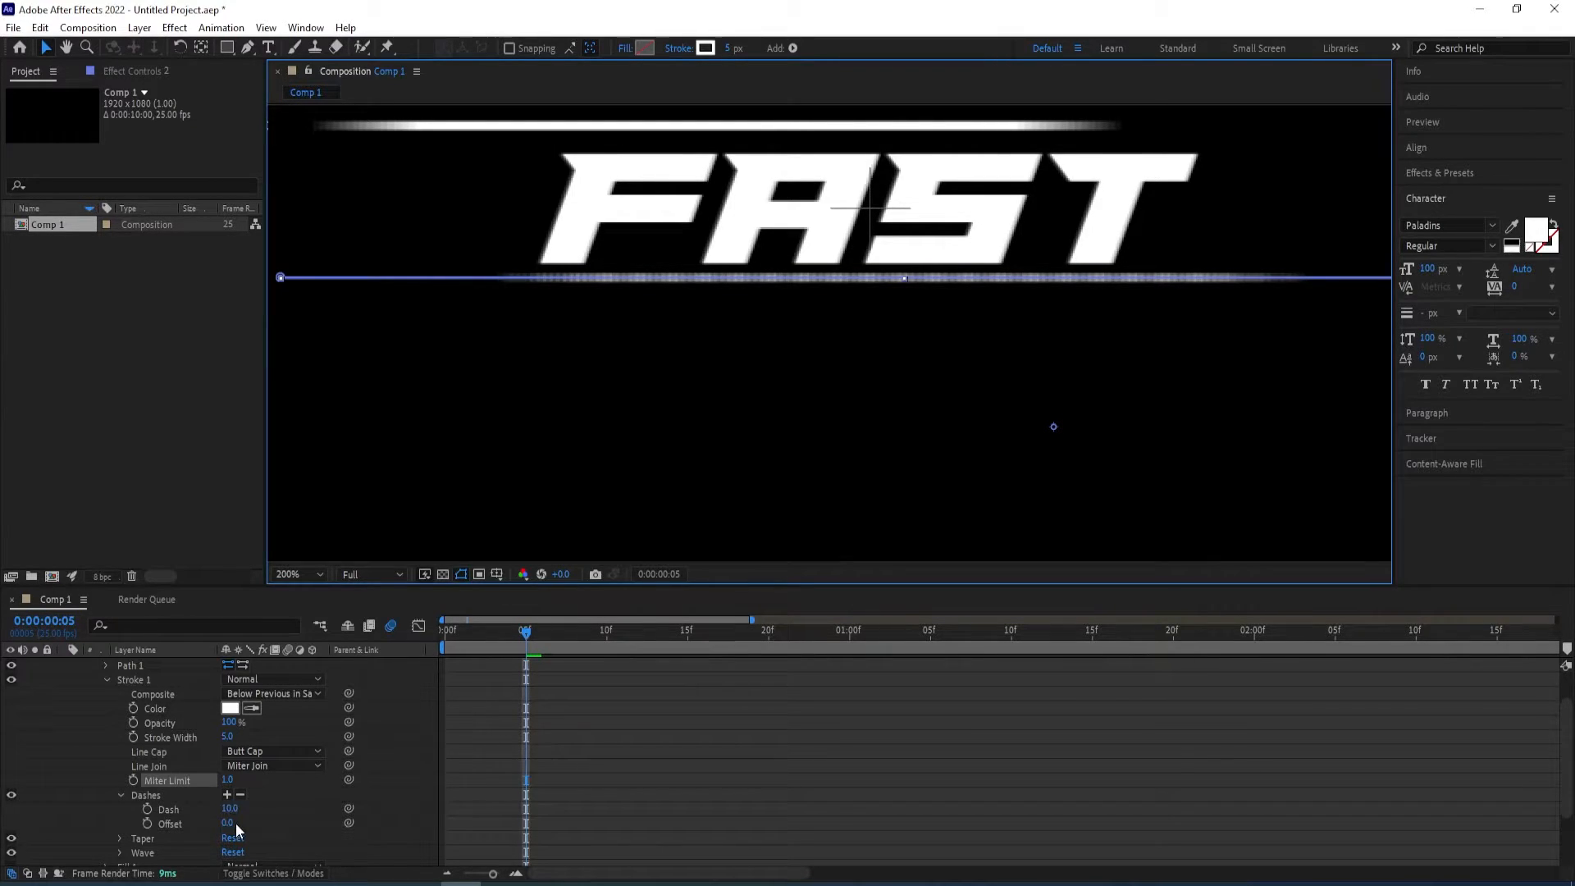
drag(729, 49, 741, 50)
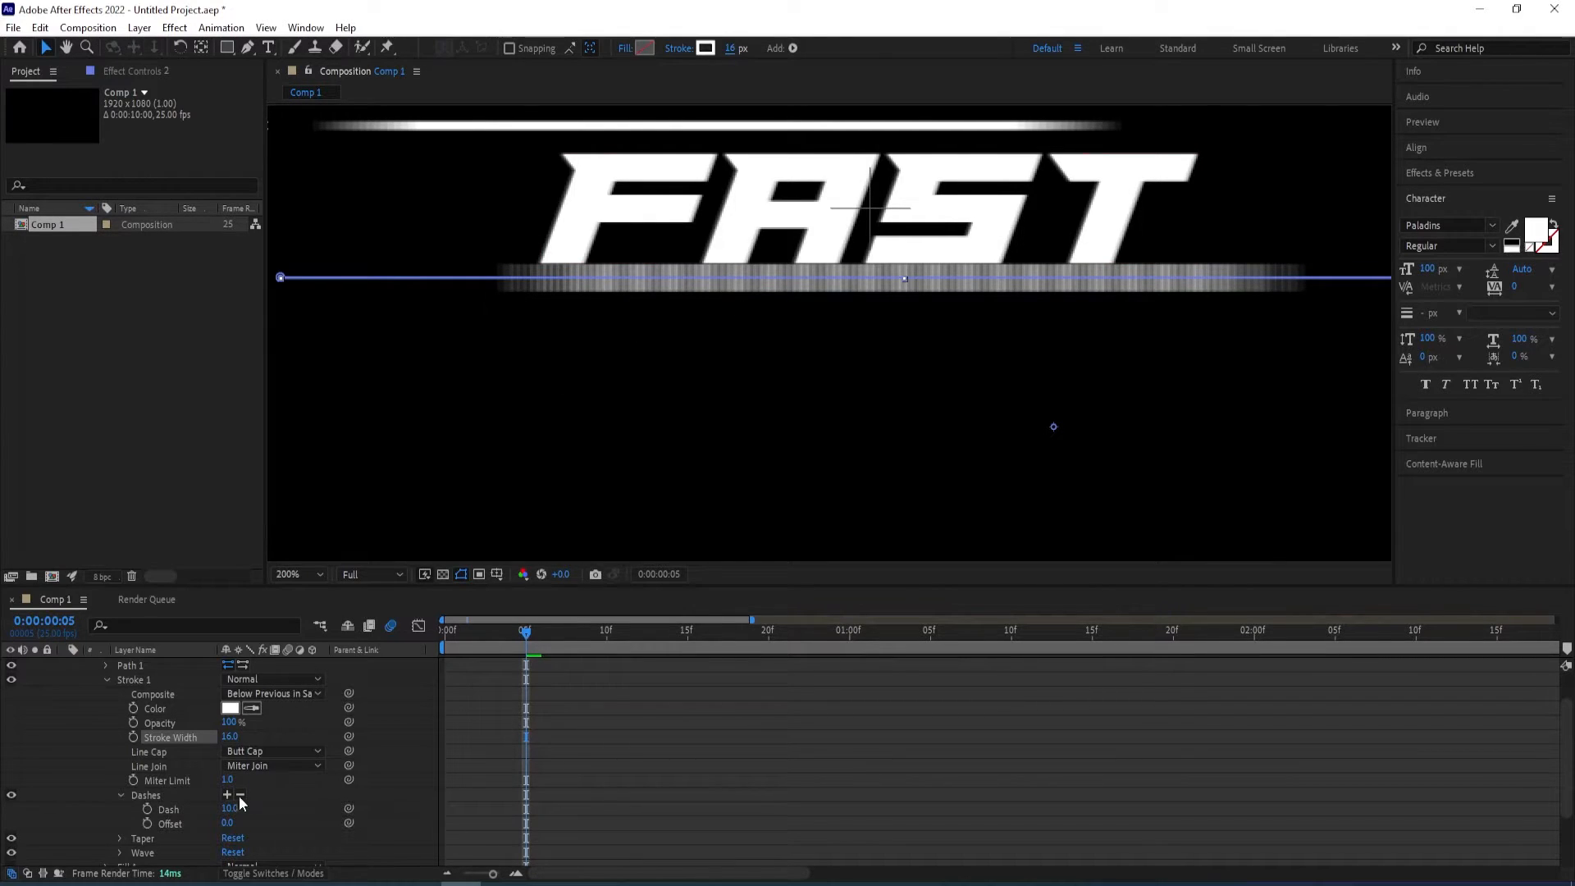
drag(230, 810, 226, 811)
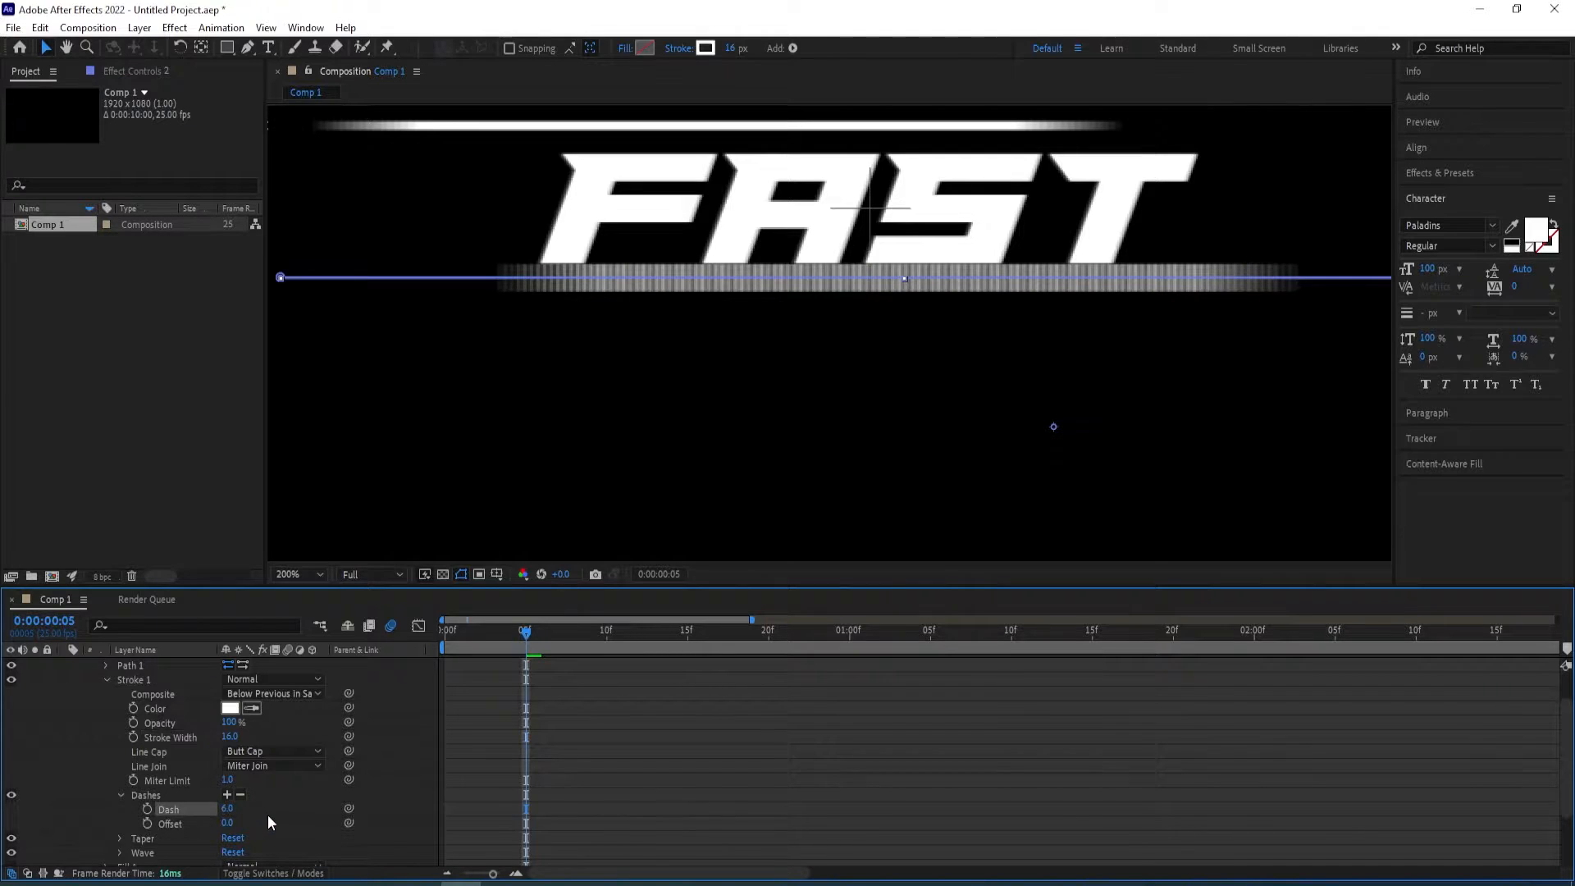
click(224, 810)
click(279, 817)
drag(224, 811, 222, 813)
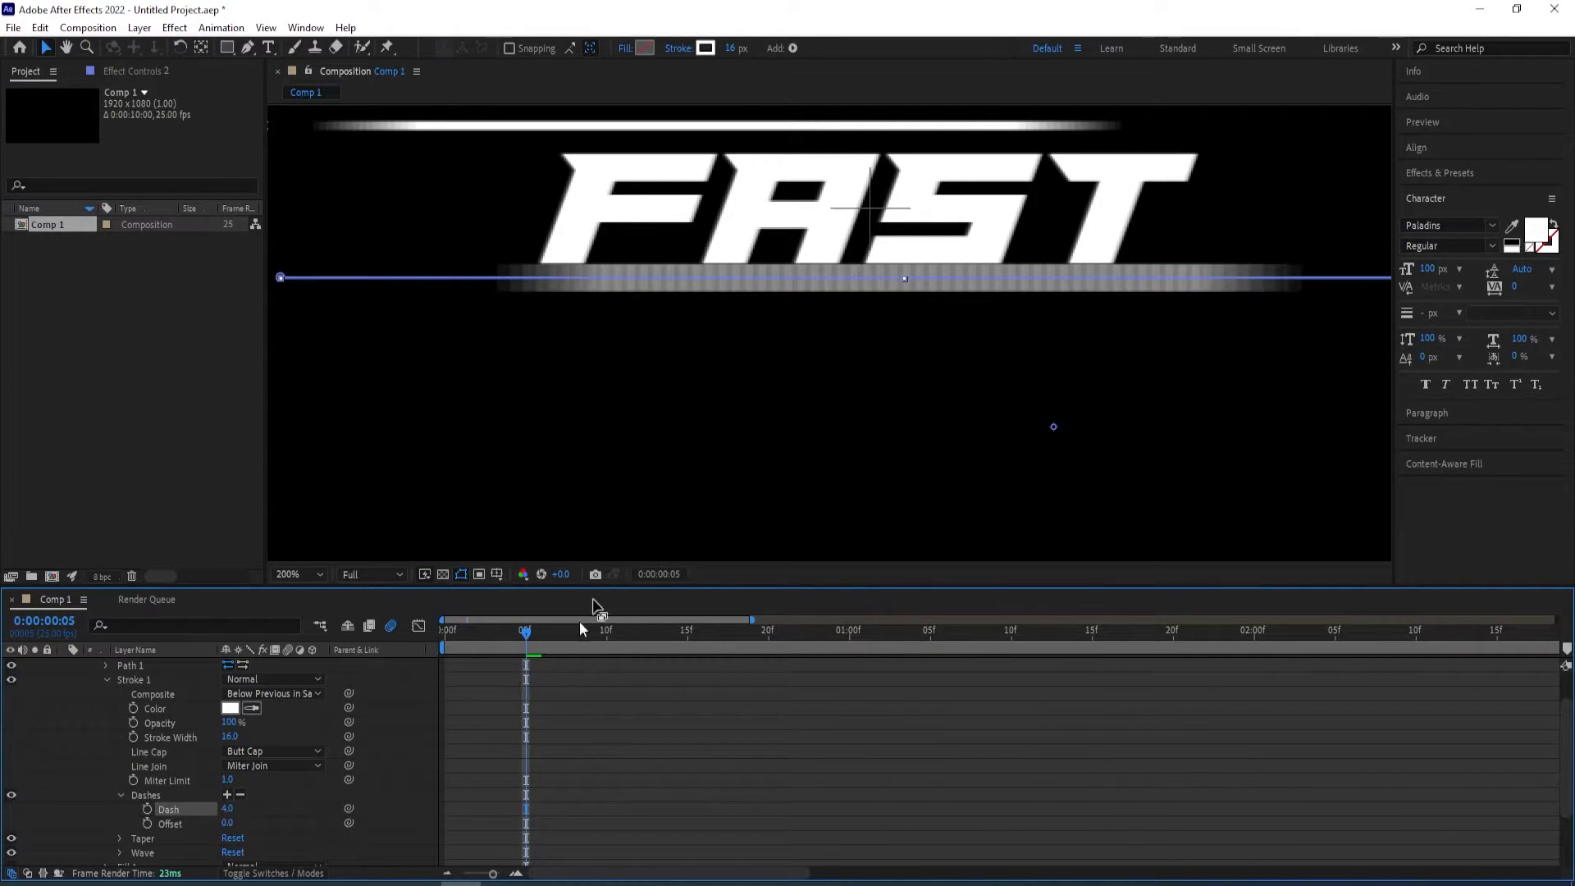
Play the animation from the first frame and examine how the dashed lower line moves with the text
scroll(725, 281, down, 1)
scroll(735, 372, down, 1)
drag(517, 653, 444, 652)
key(space)
key(space)
key(space)
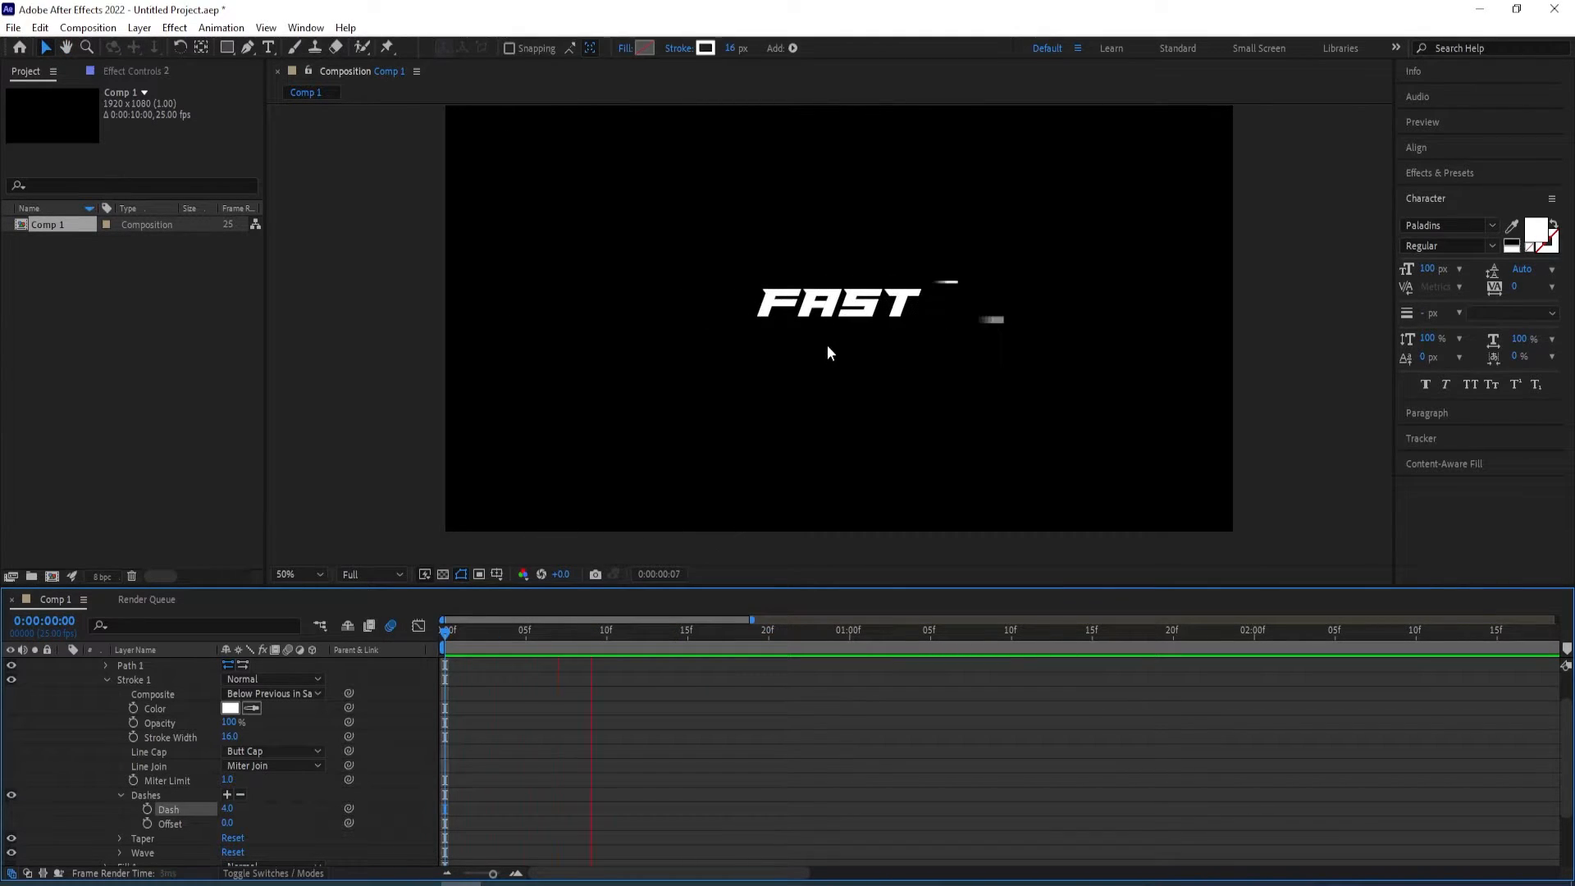
key(space)
scroll(820, 345, up, 1)
key(space)
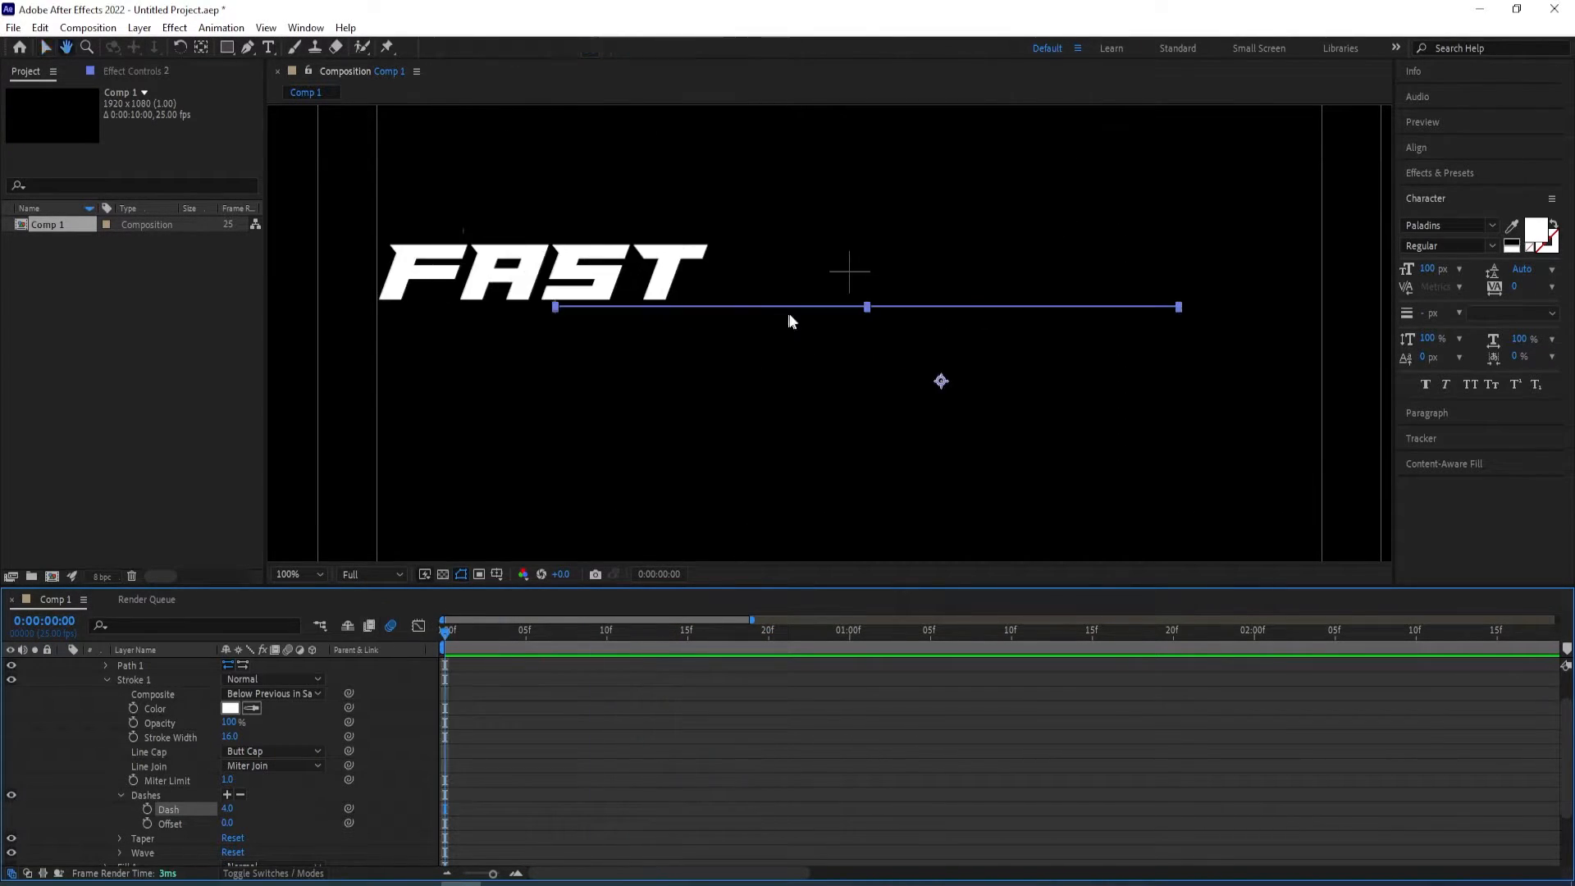
key(space)
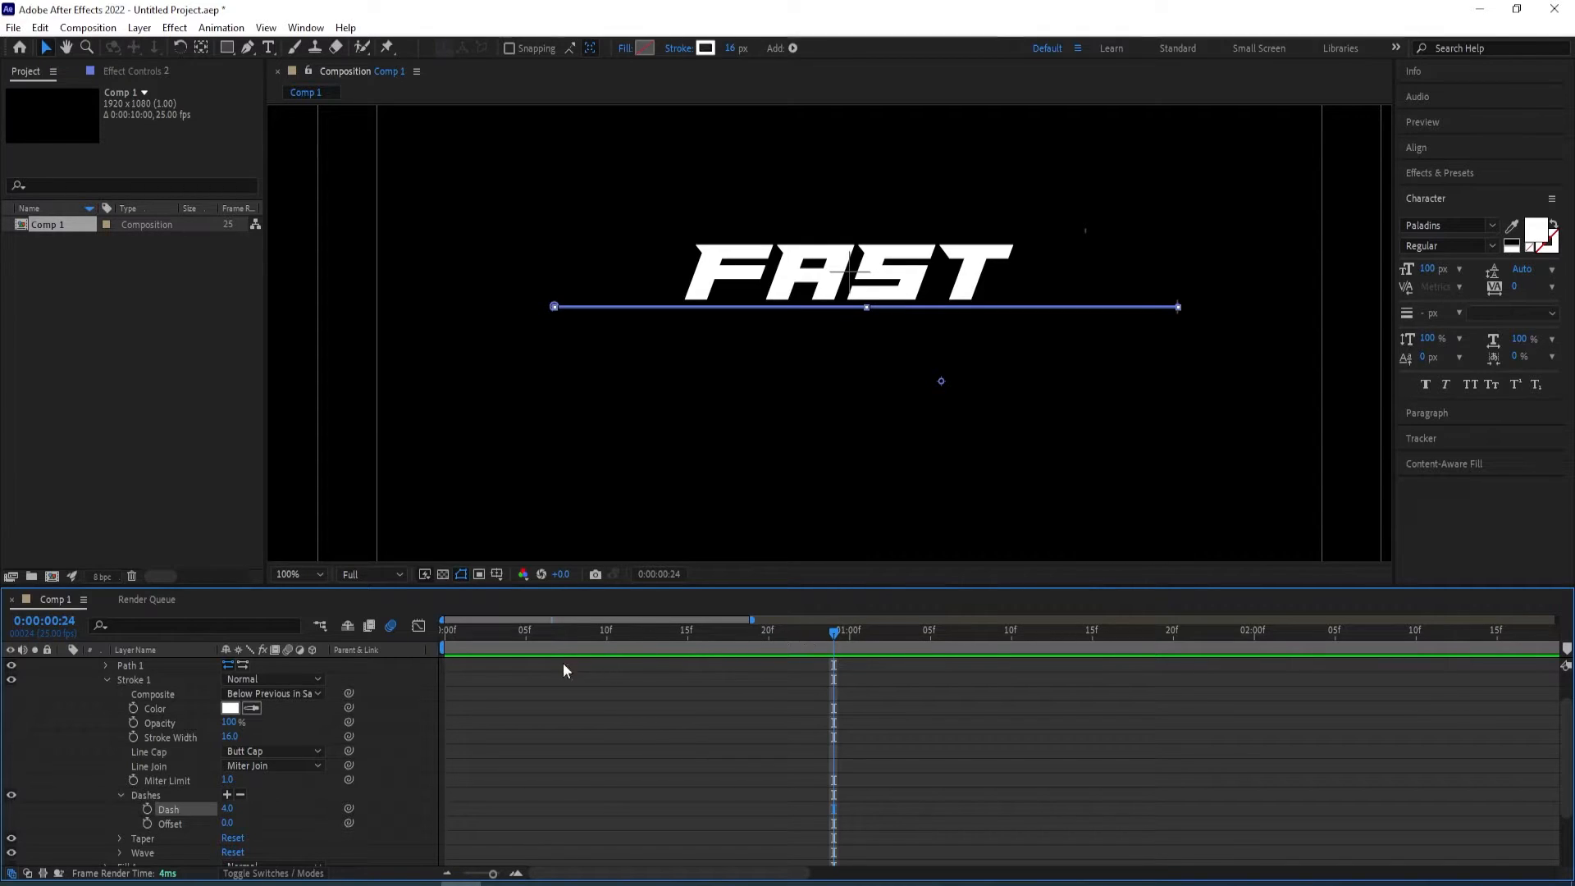
Raise the Miter Limit of layer 2's stroke to 40
mouse_move(837, 638)
mouse_down()
mouse_move(570, 672)
mouse_move(915, 669)
mouse_move(815, 671)
mouse_move(866, 669)
mouse_up()
drag(228, 780, 174, 781)
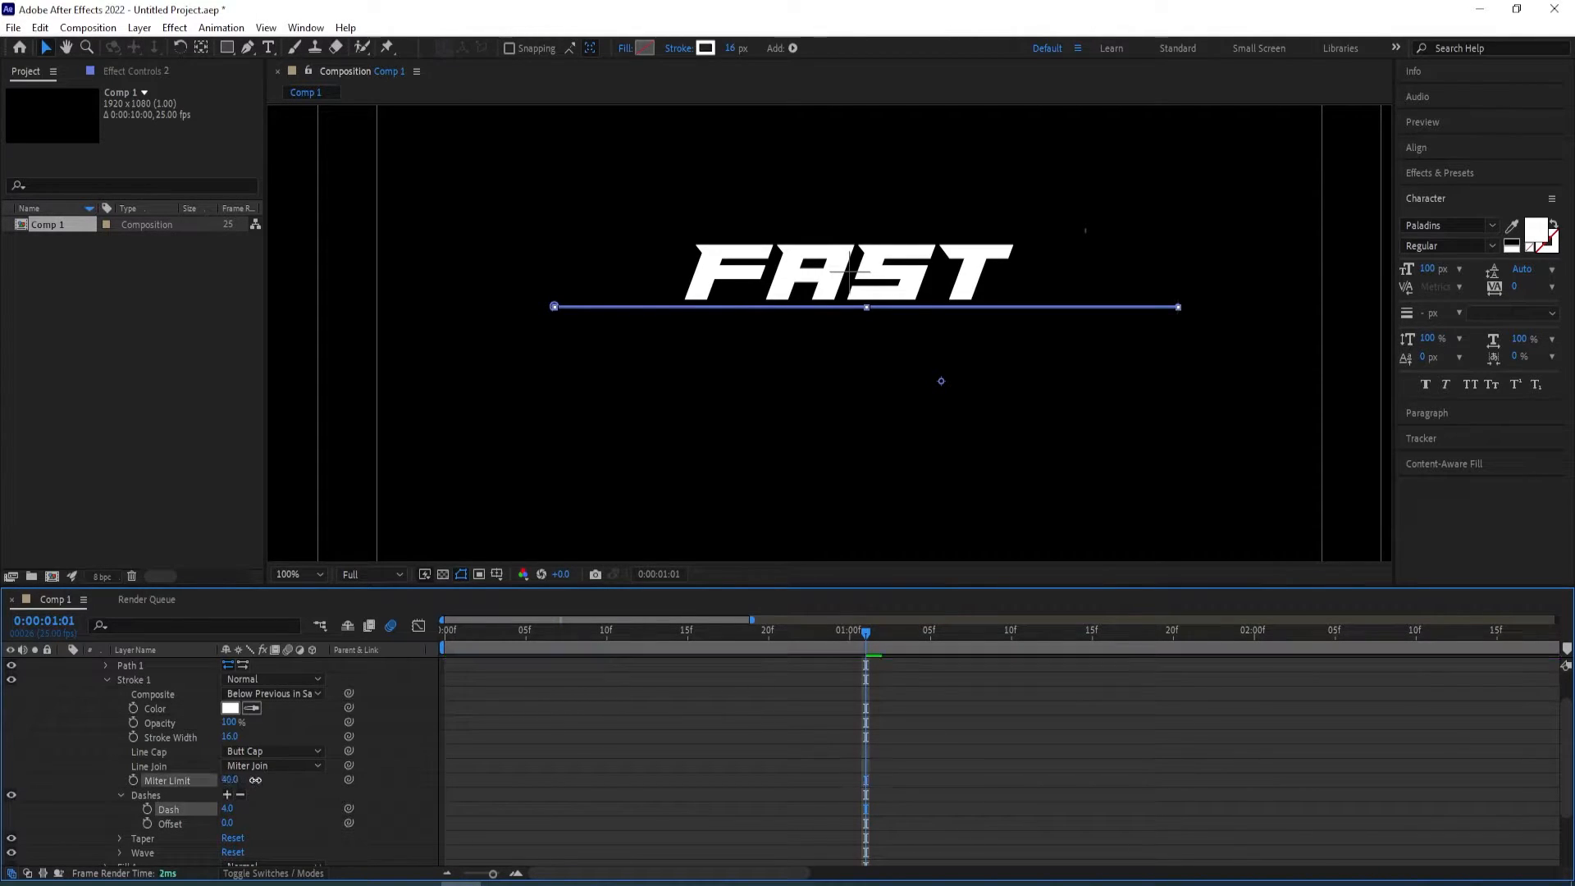
click(560, 779)
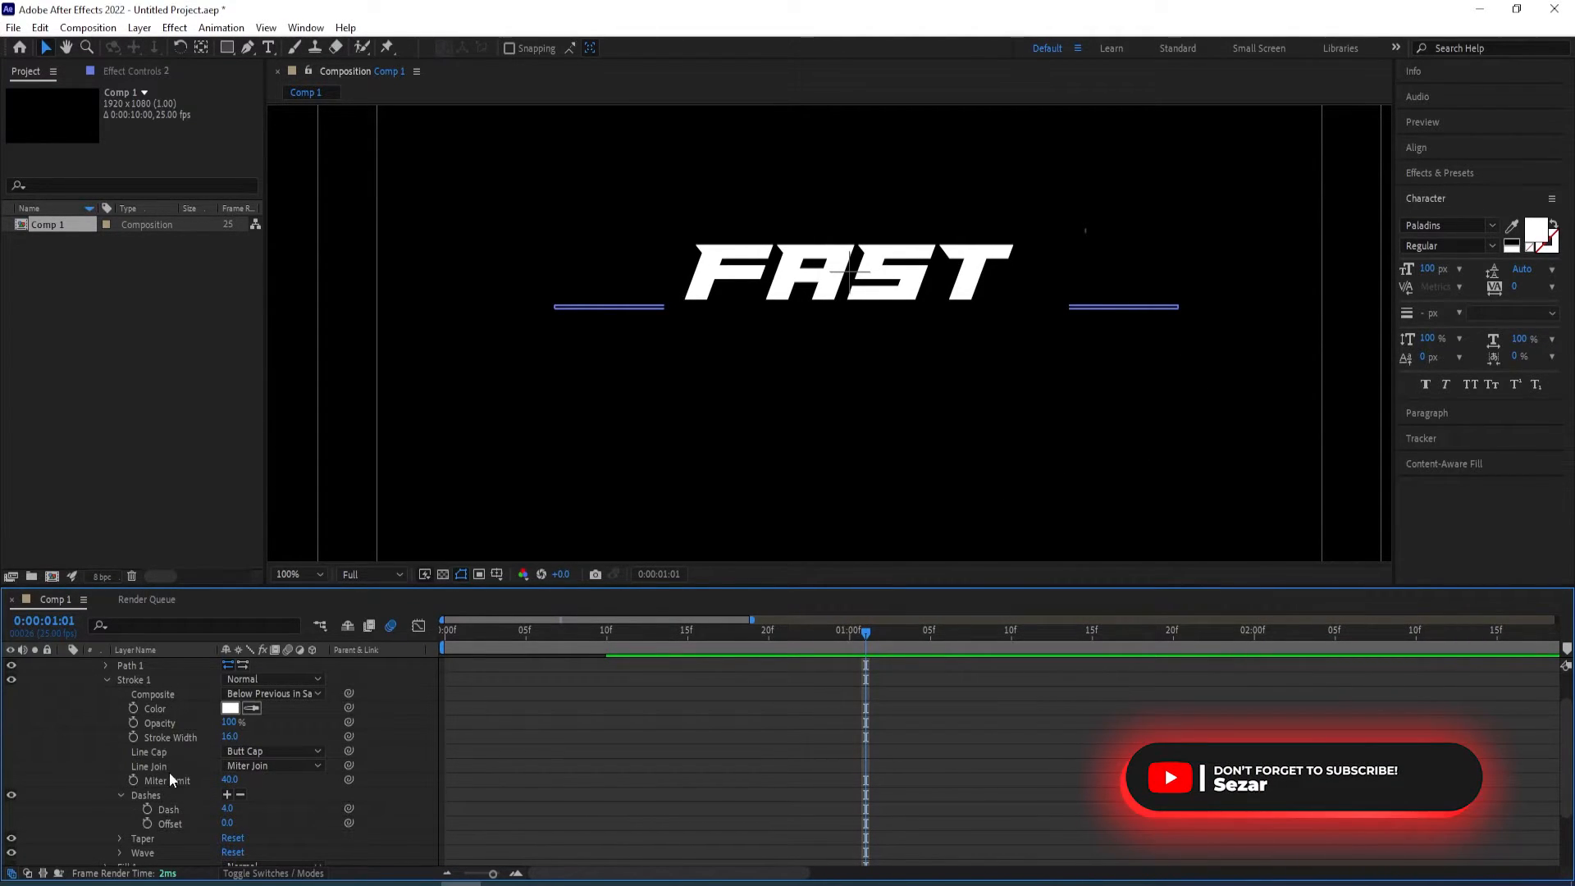
scroll(160, 764, up, 2)
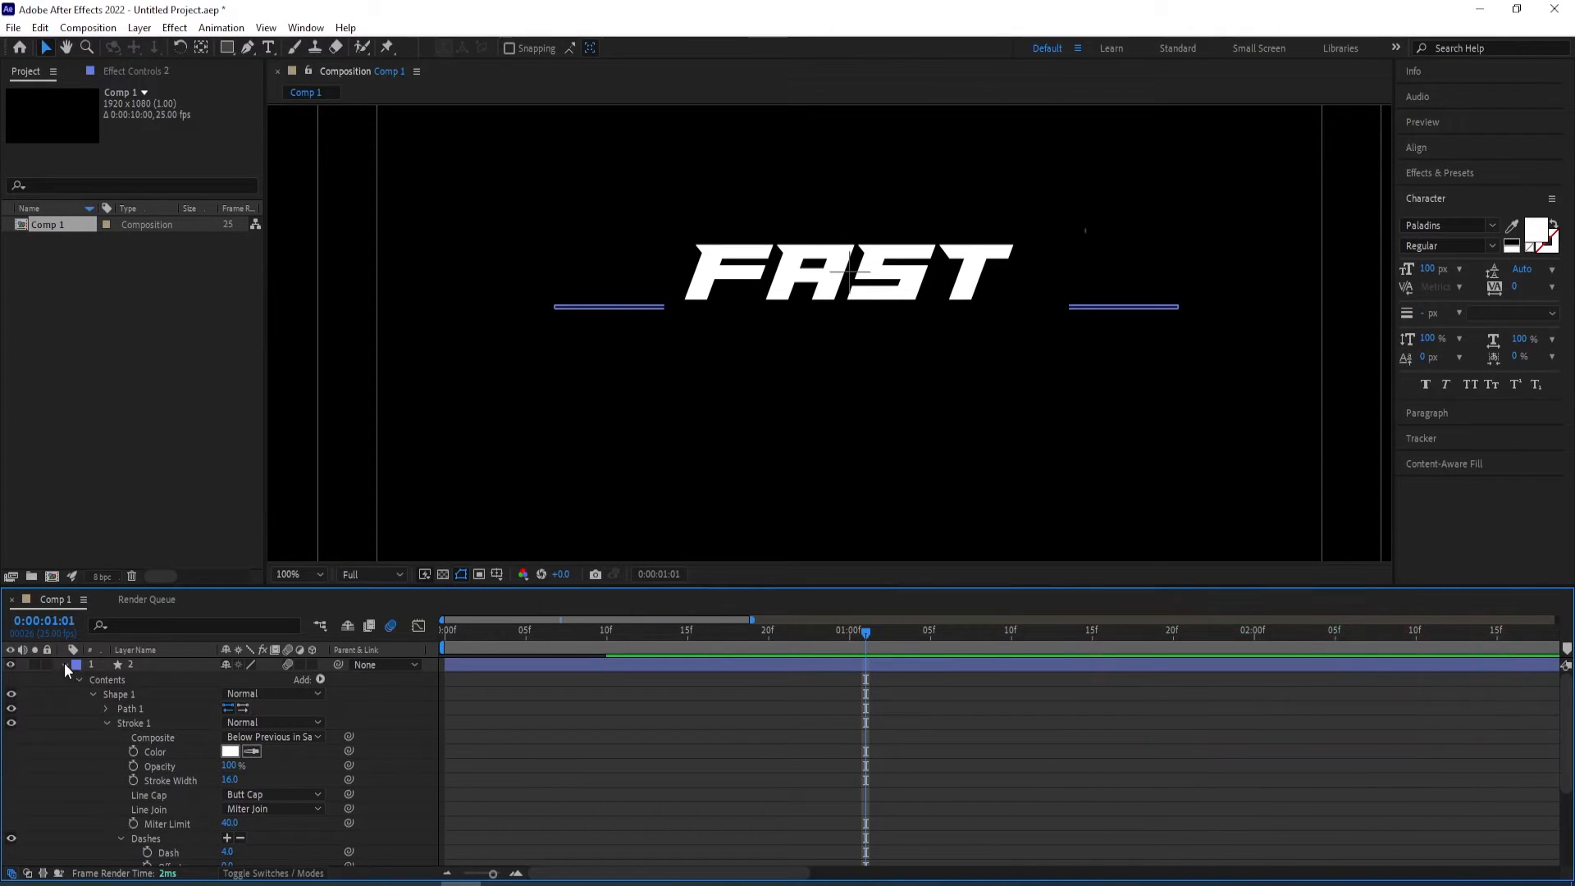
Undo the last Miter Limit change on layer 2's stroke and set its Miter Limit to 9
key(ctrl+z)
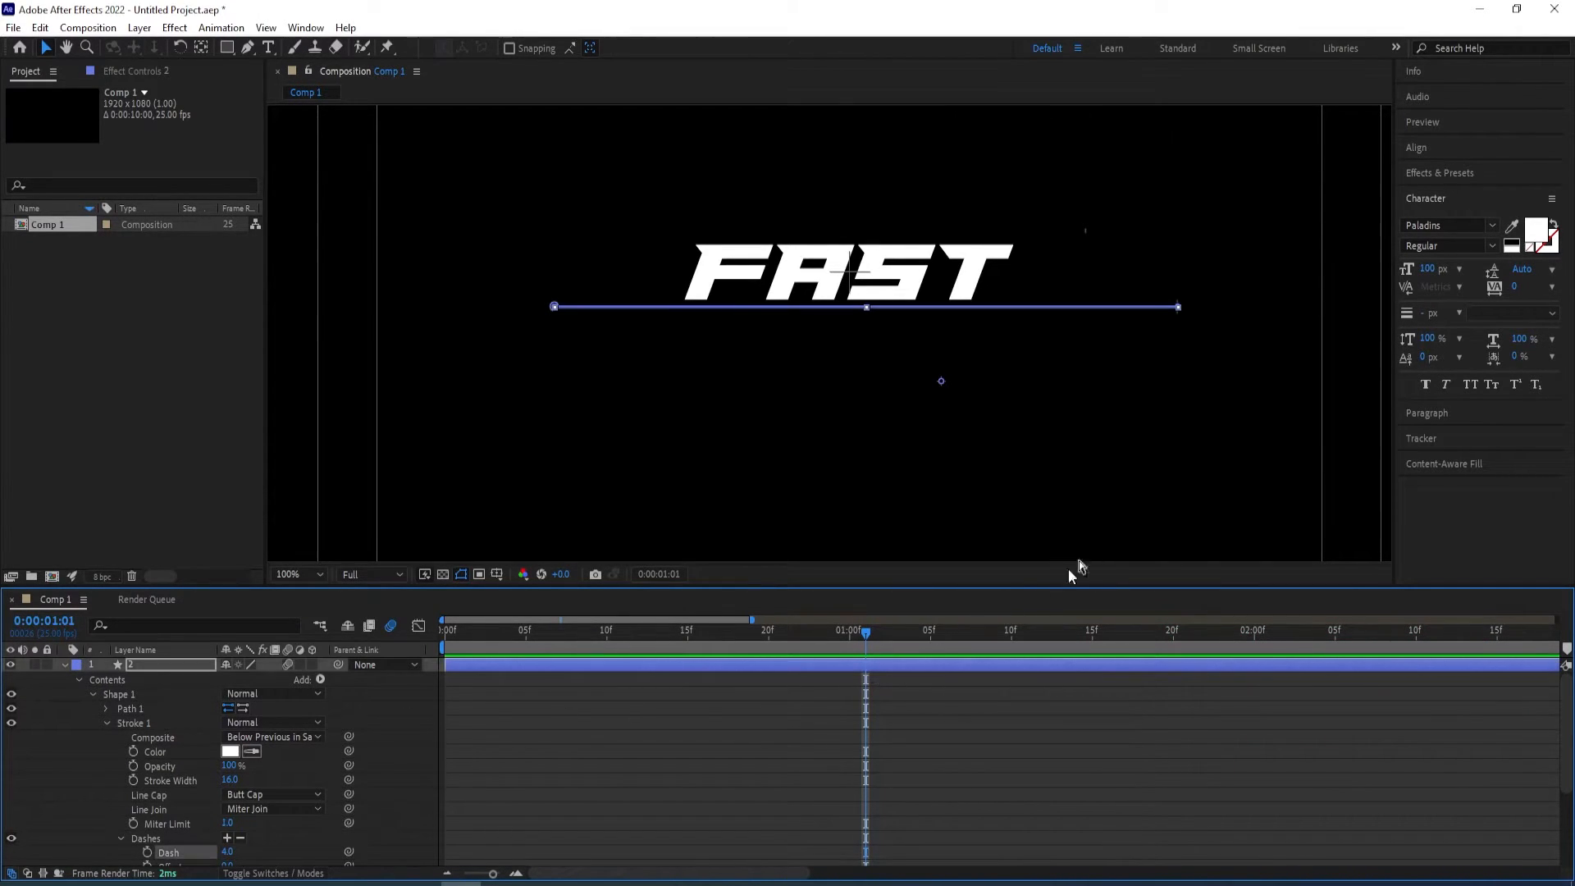
click(1162, 397)
click(1176, 307)
click(1178, 318)
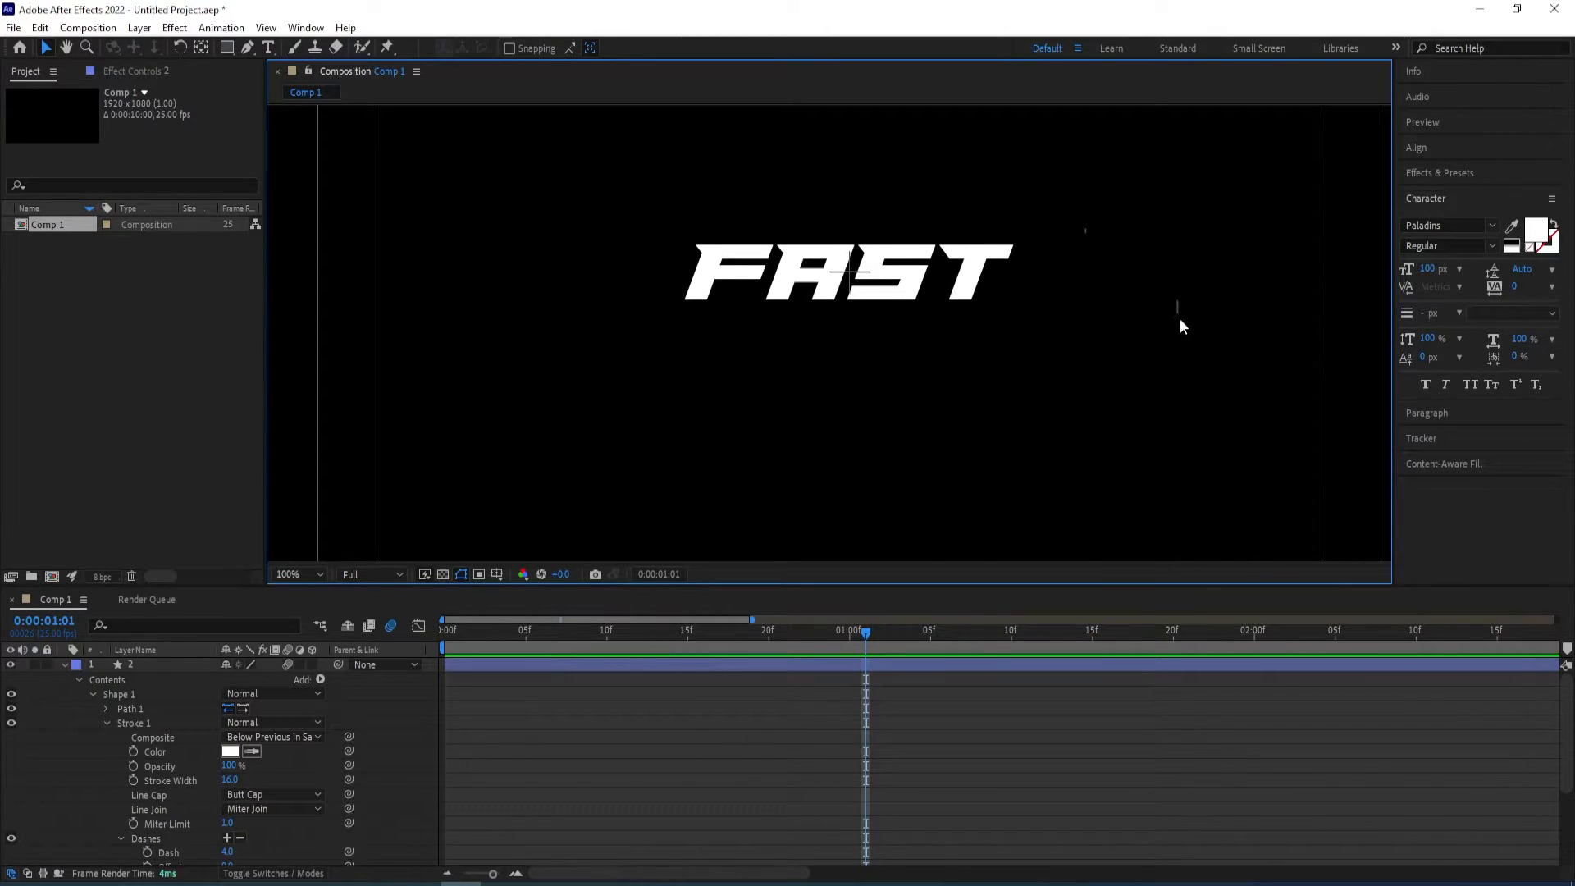
click(226, 824)
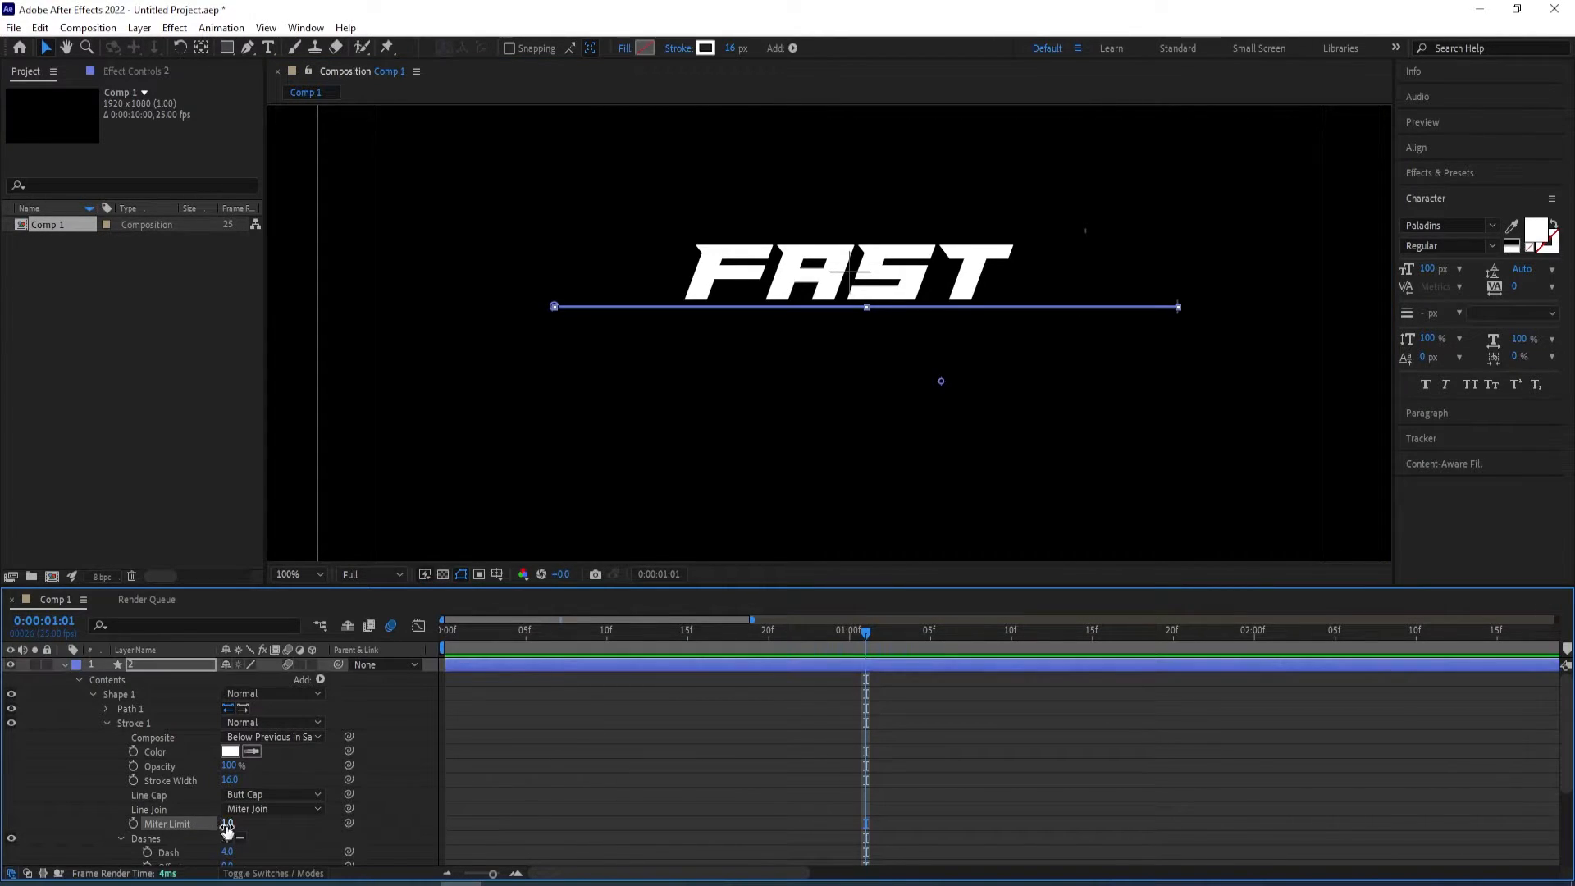
drag(226, 824, 232, 823)
click(480, 798)
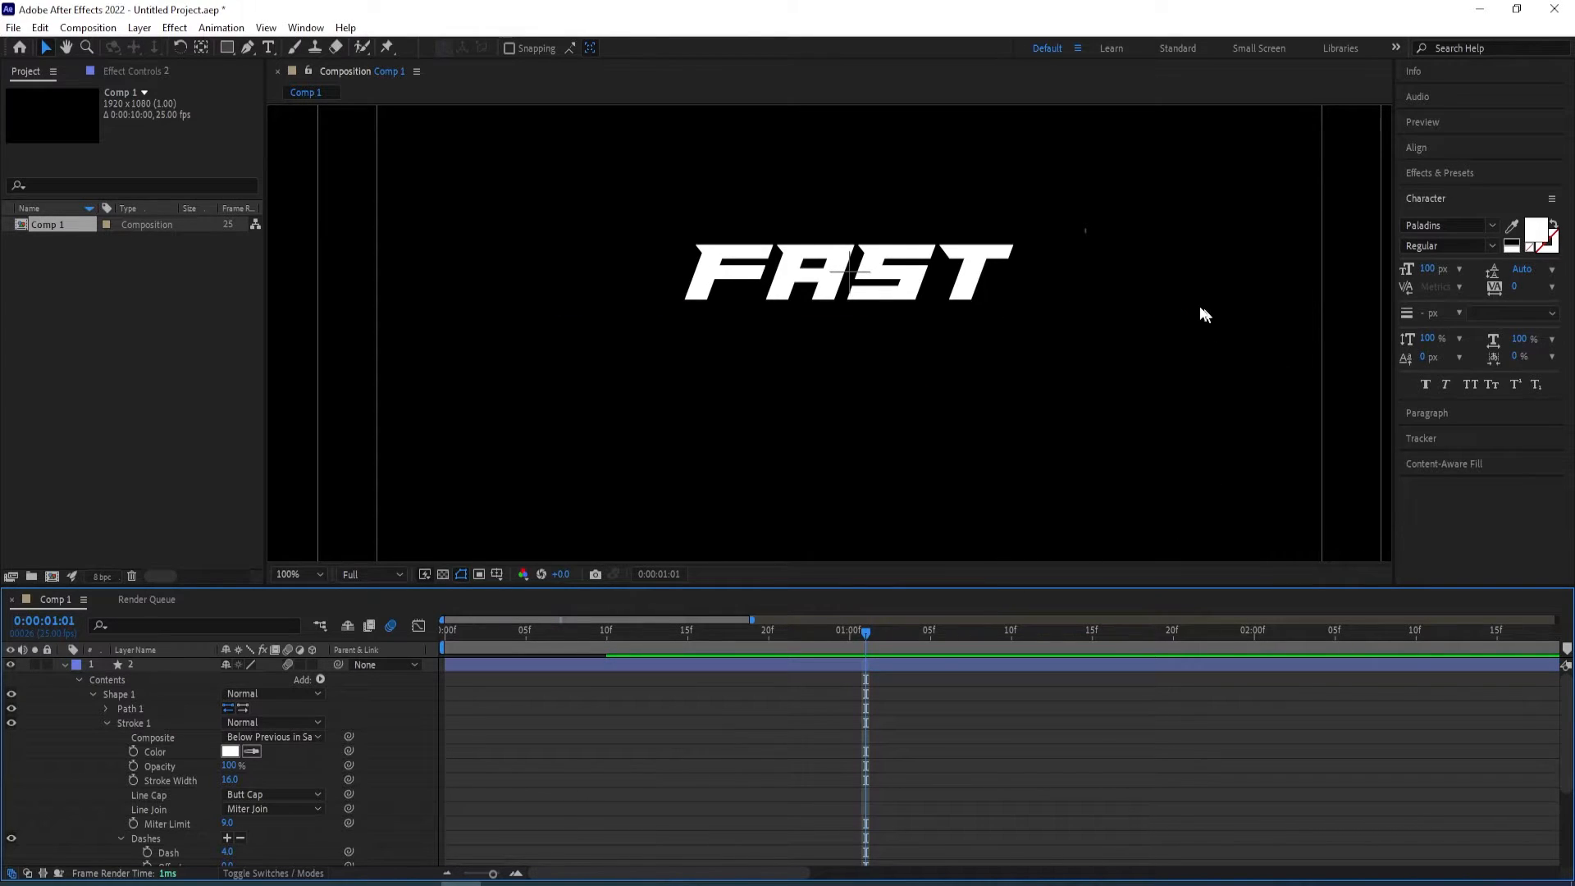
Collapse layer 2 and raise the Miter Limit of layer 1's stroke to 21
click(64, 666)
click(65, 679)
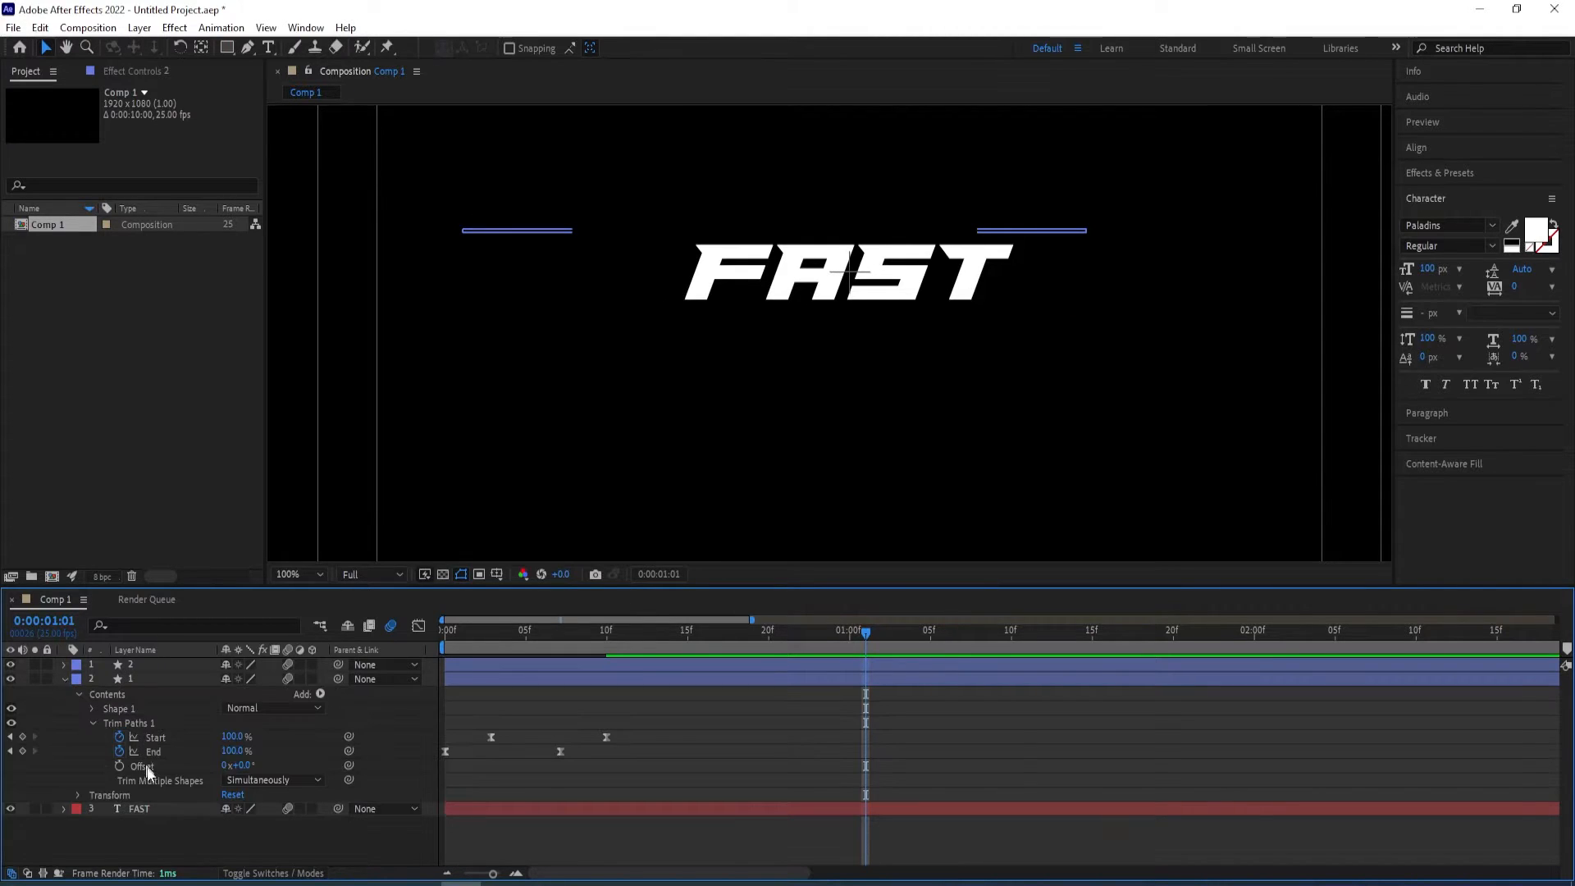
click(93, 710)
click(106, 737)
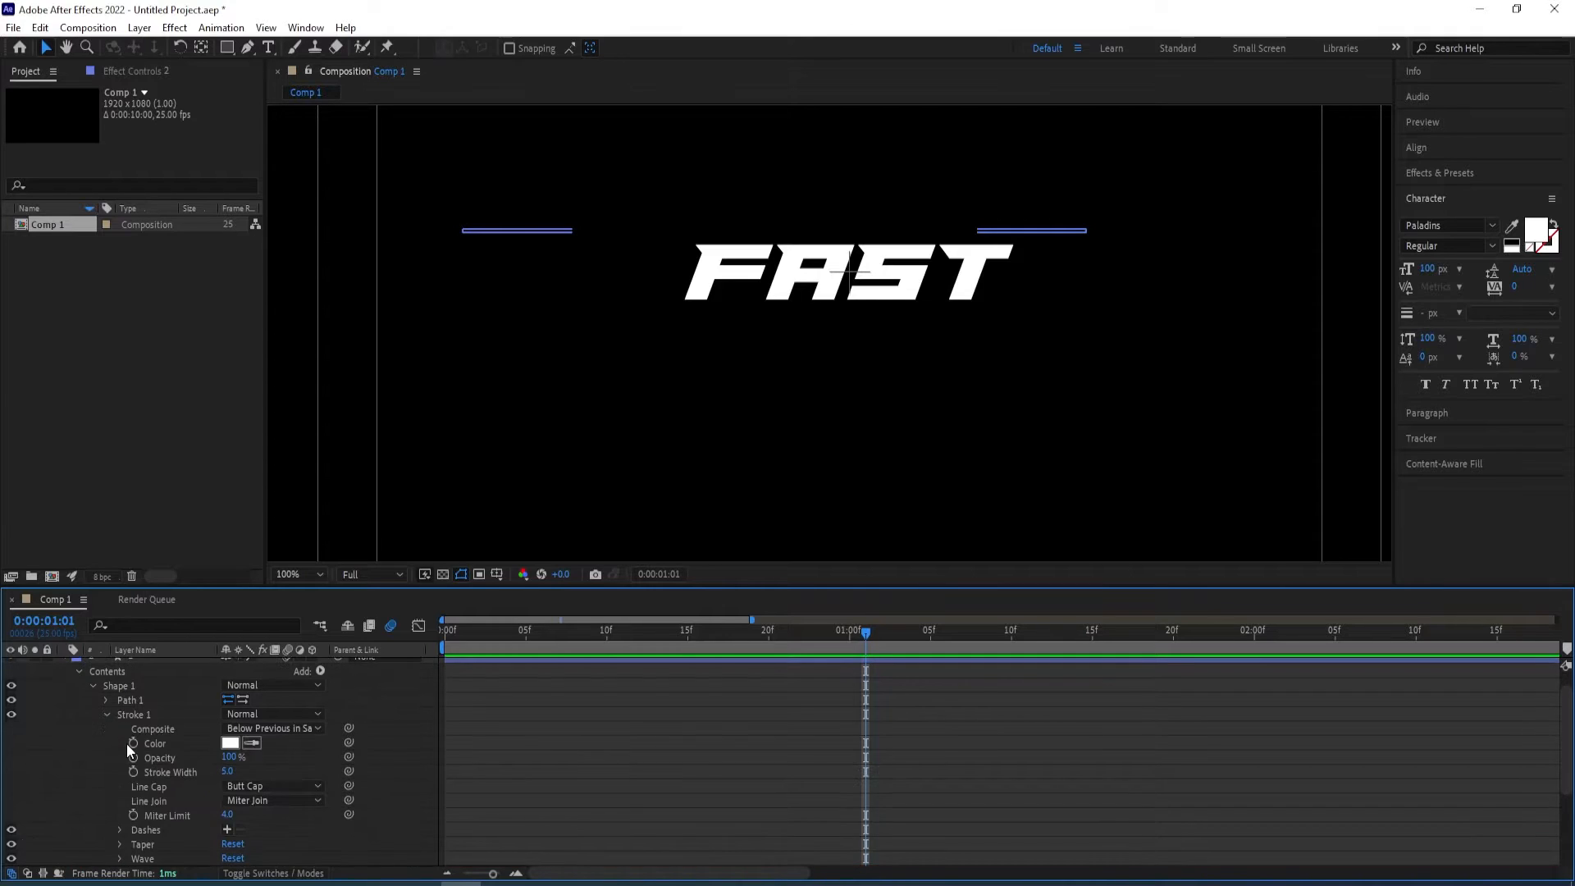
drag(226, 815, 238, 815)
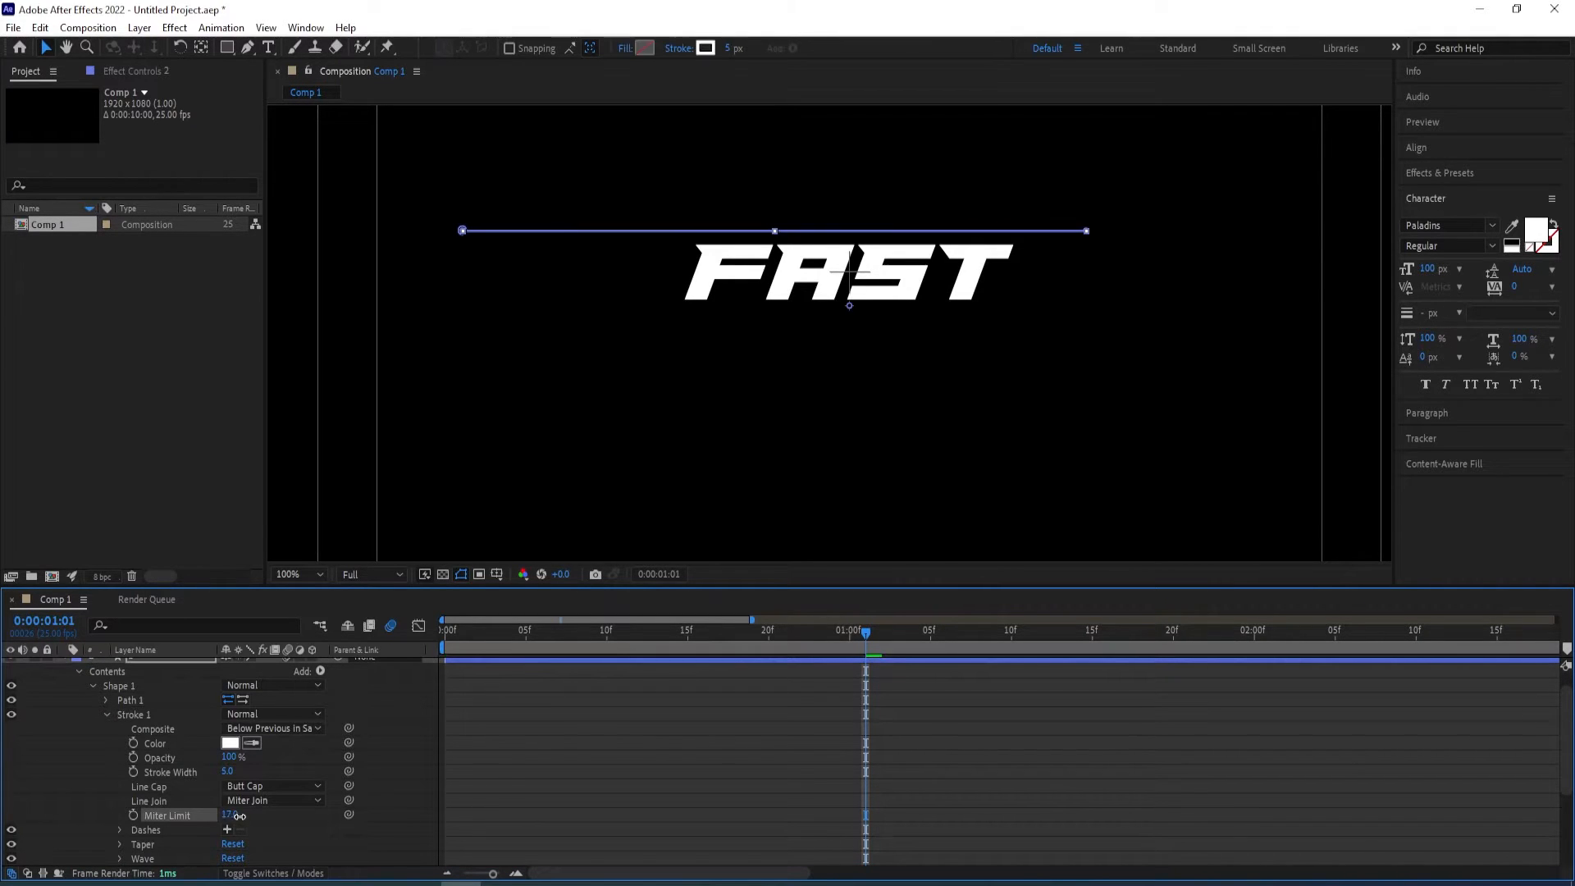
click(525, 786)
click(1091, 426)
Preview the animation, return to the first frame and collapse layer 1's properties
key(space)
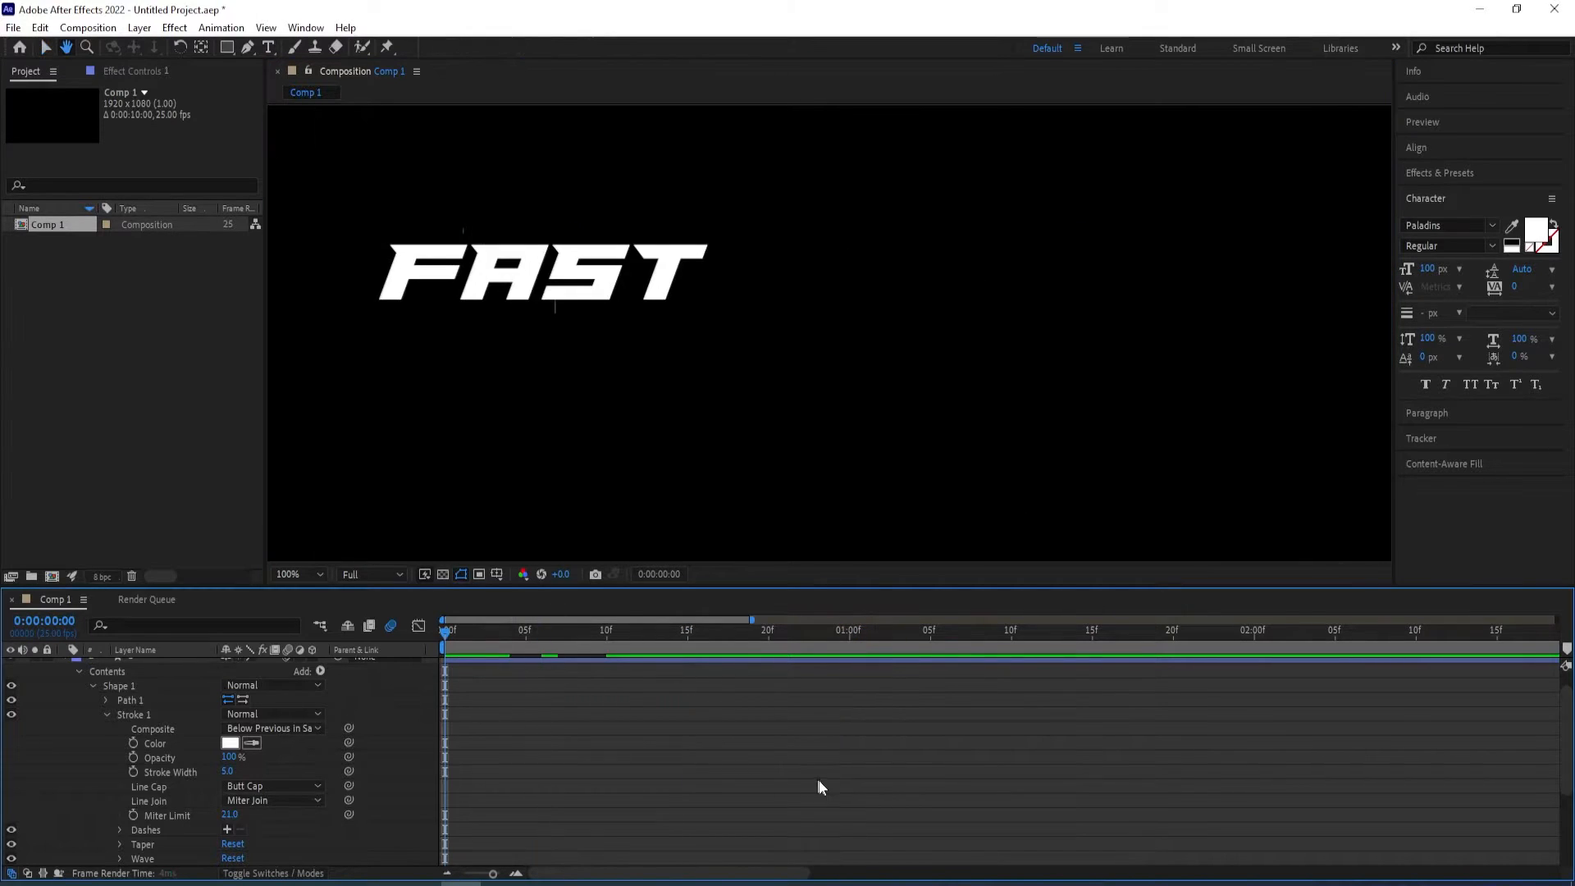
drag(817, 637, 426, 652)
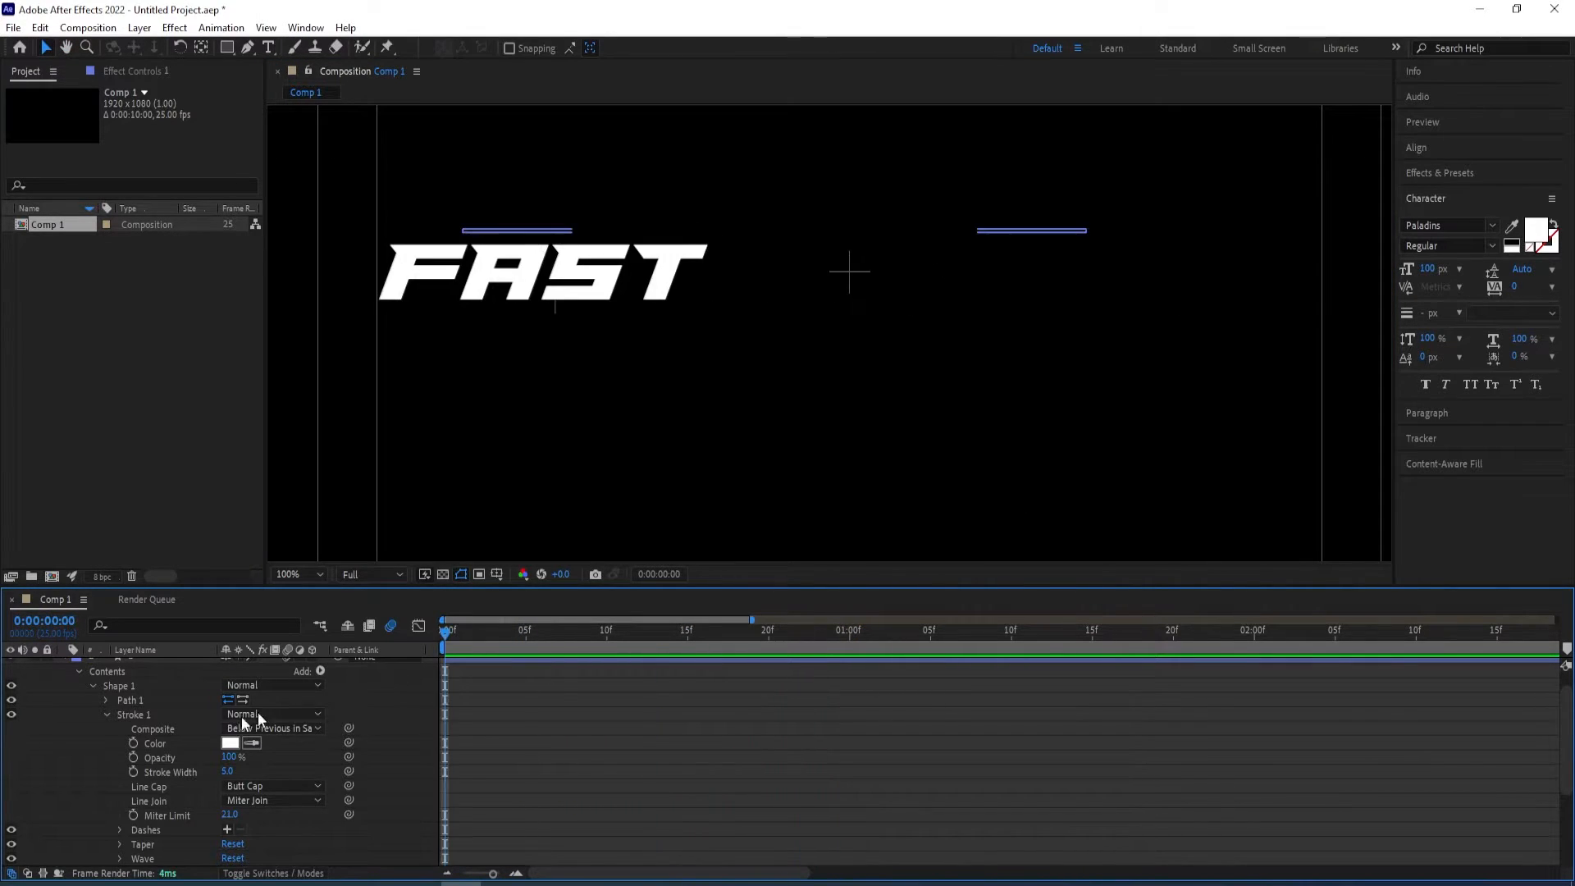
scroll(70, 739, up, 1)
click(64, 678)
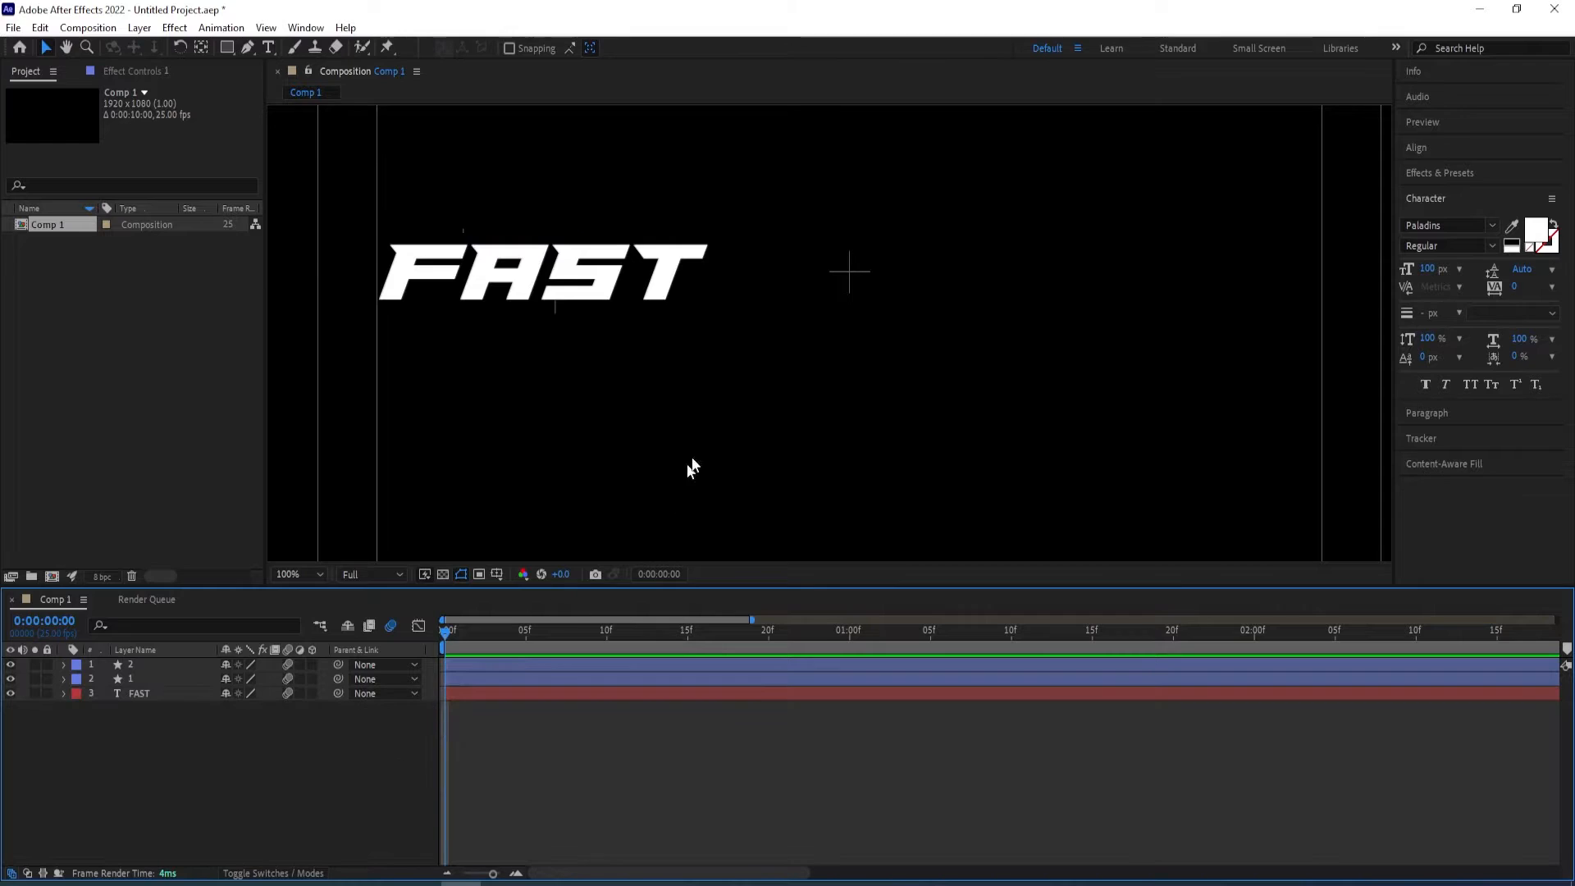
Shift all Start and End trim keyframes of layers 1 and 2 one frame later
key(comma)
key(period)
key(period)
drag(388, 346, 846, 400)
click(155, 677)
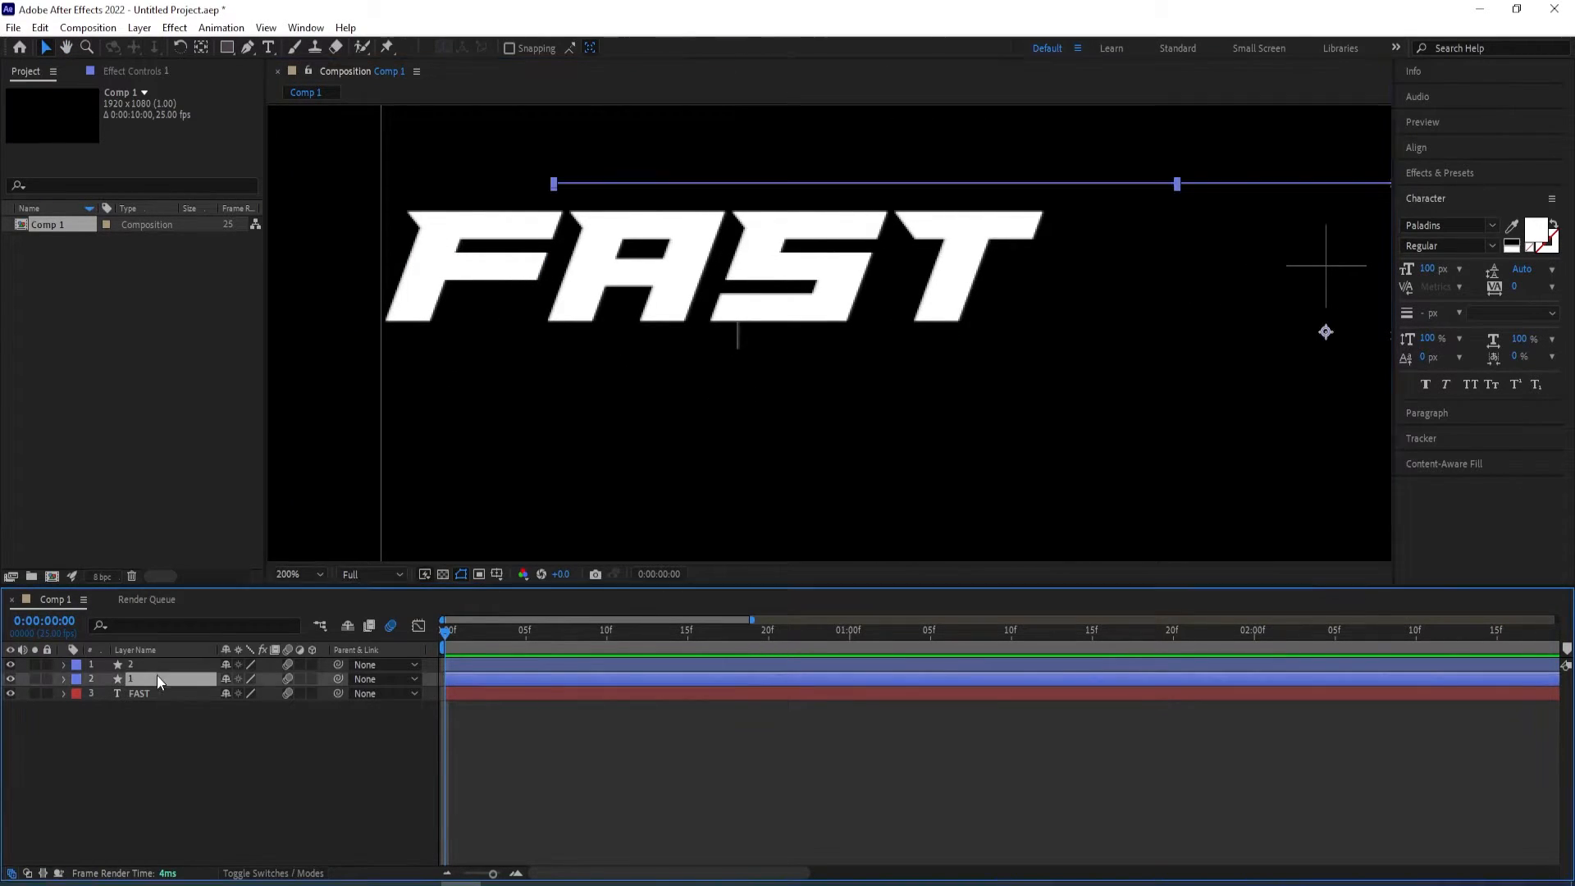
shift+click(156, 664)
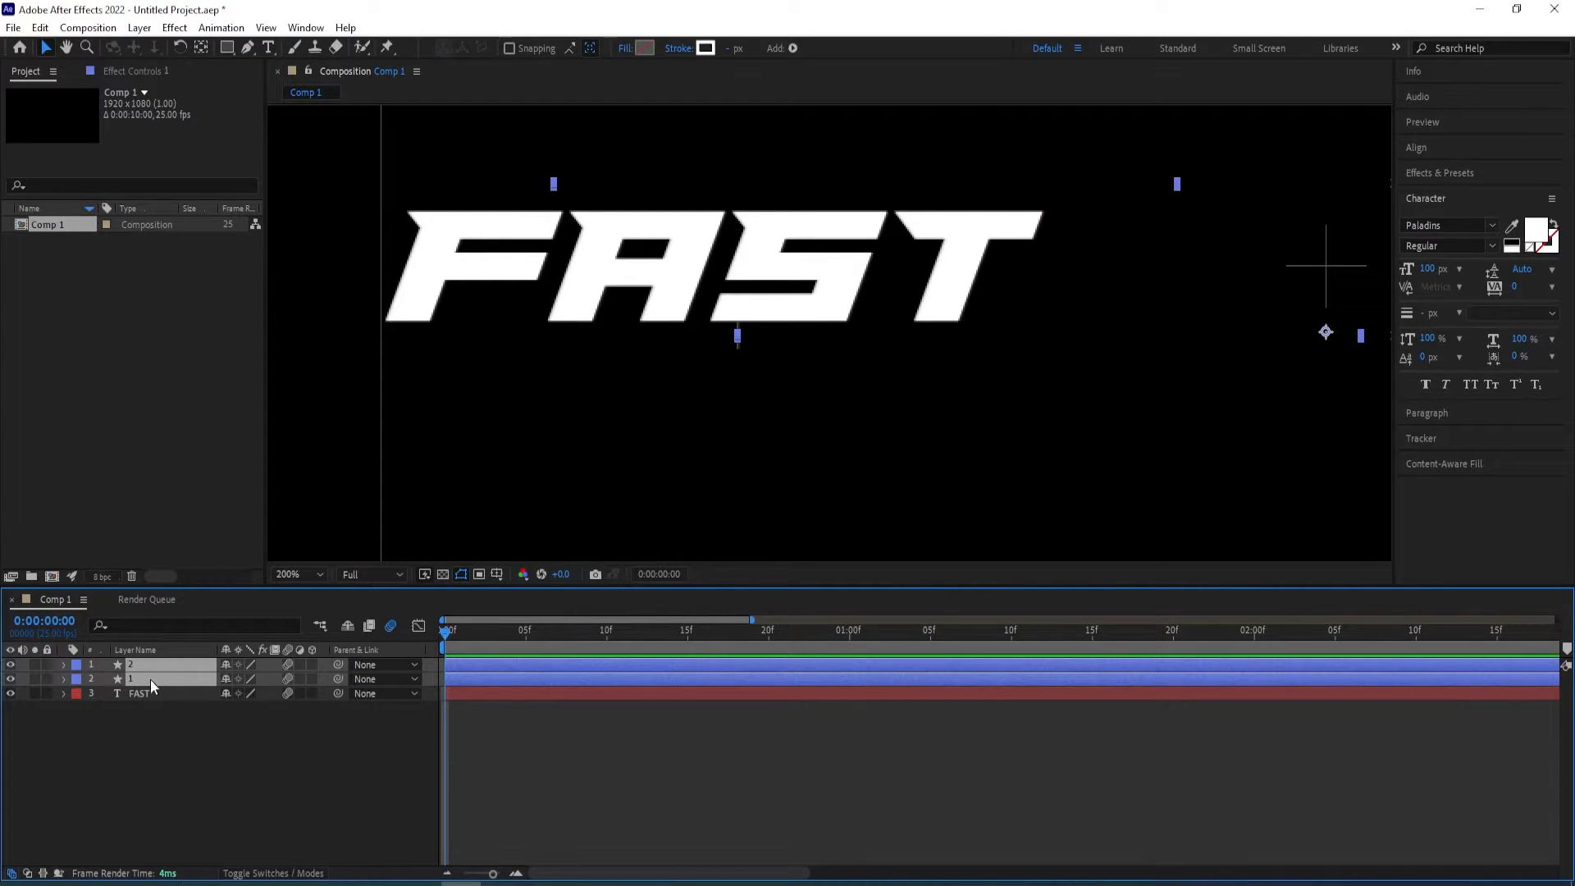
key(u)
drag(668, 735, 464, 700)
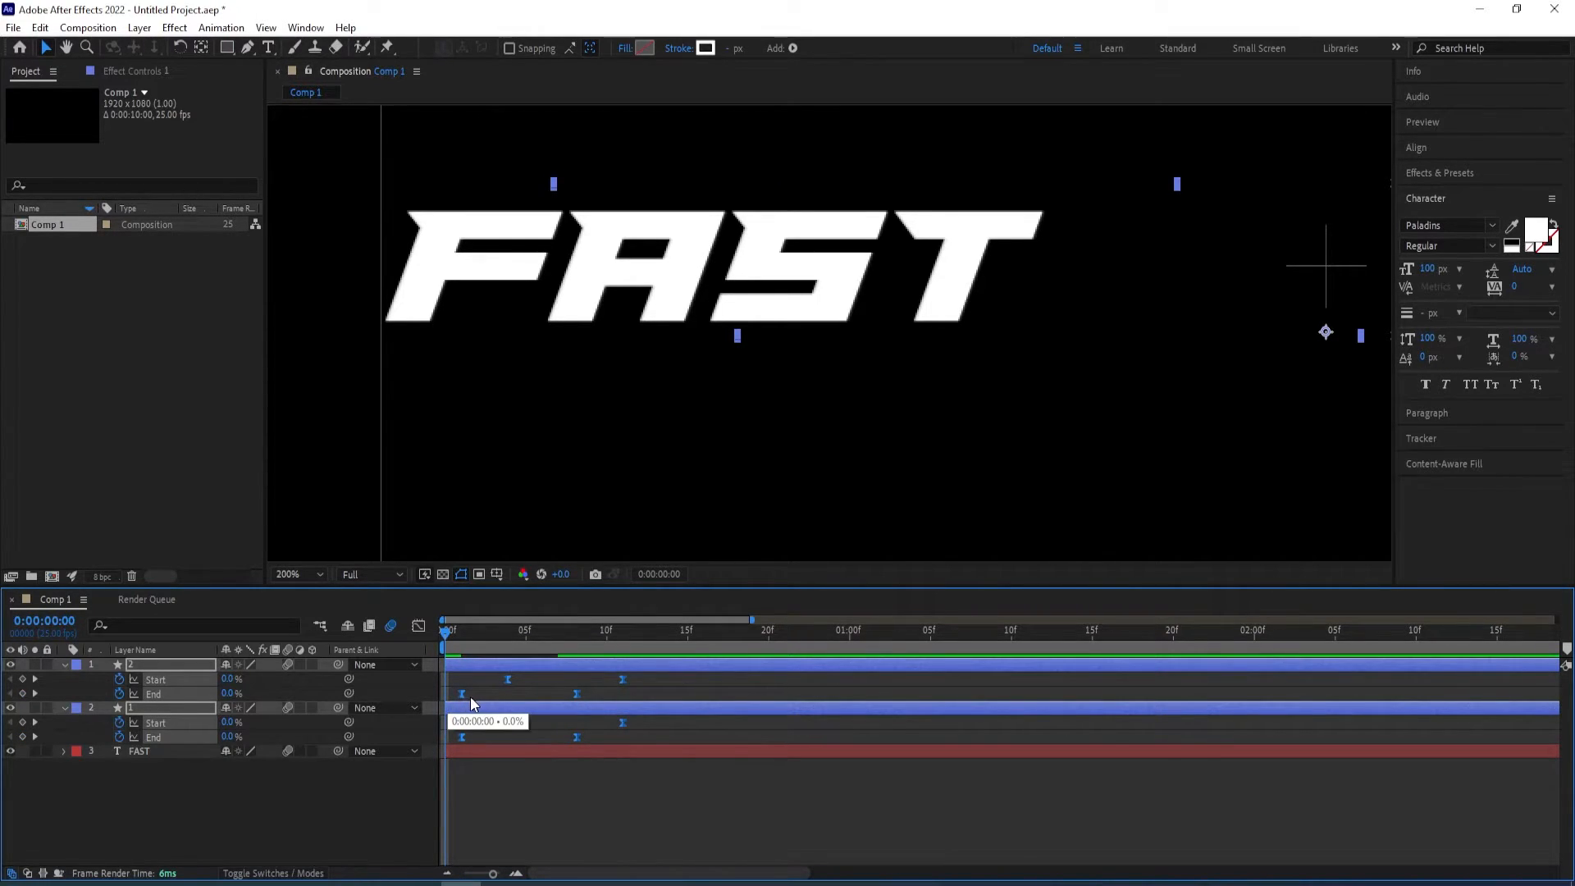
Play the animation to examine how the delayed speed lines follow the FAST text
key(space)
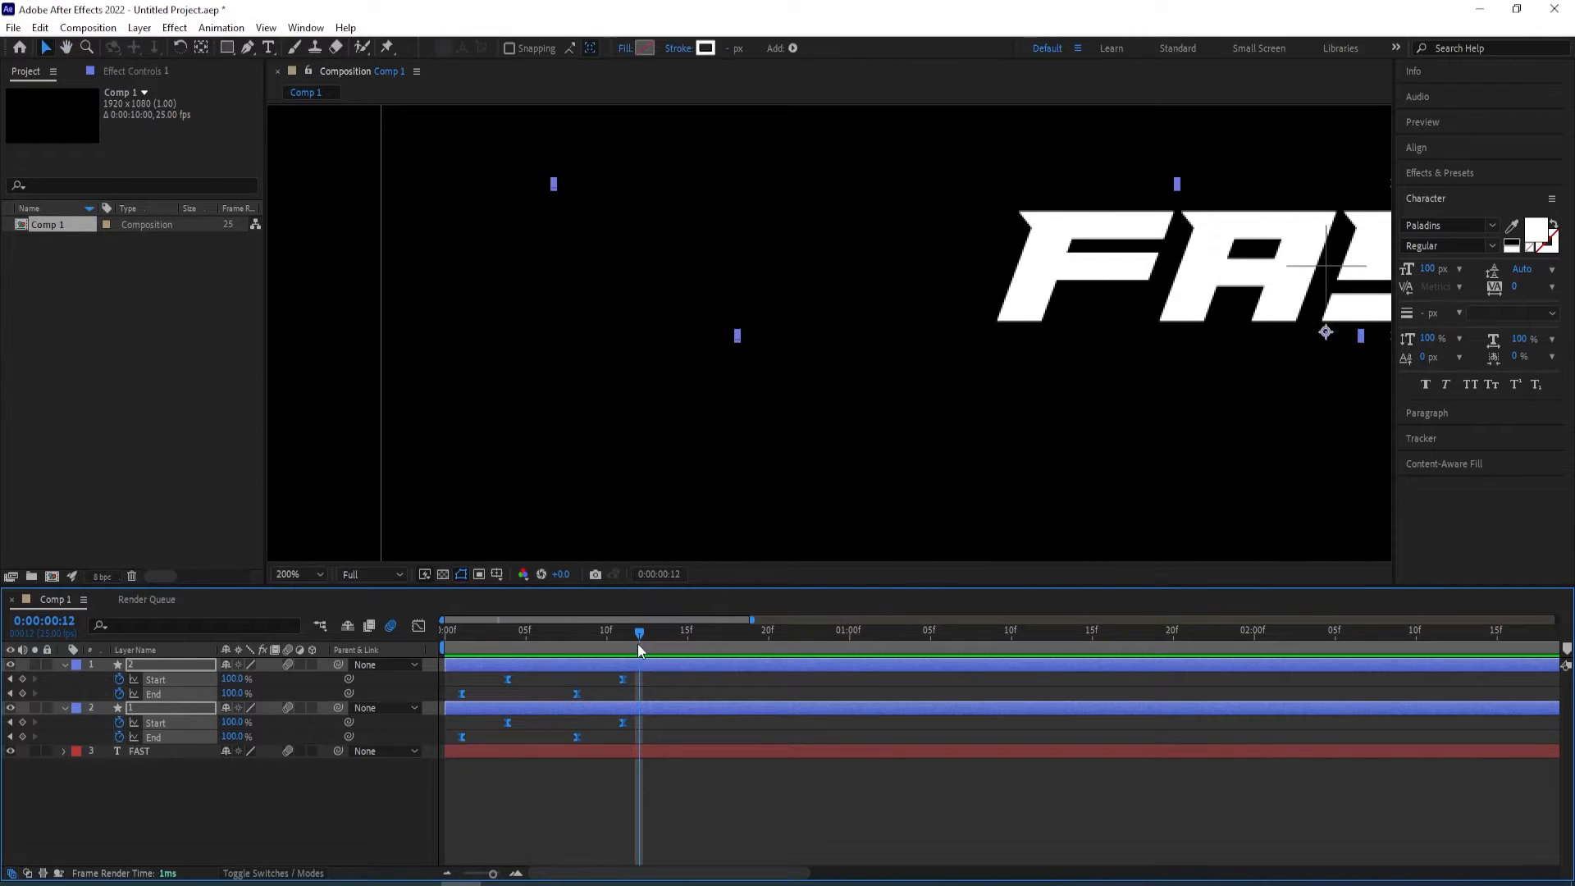
key(space)
key(comma)
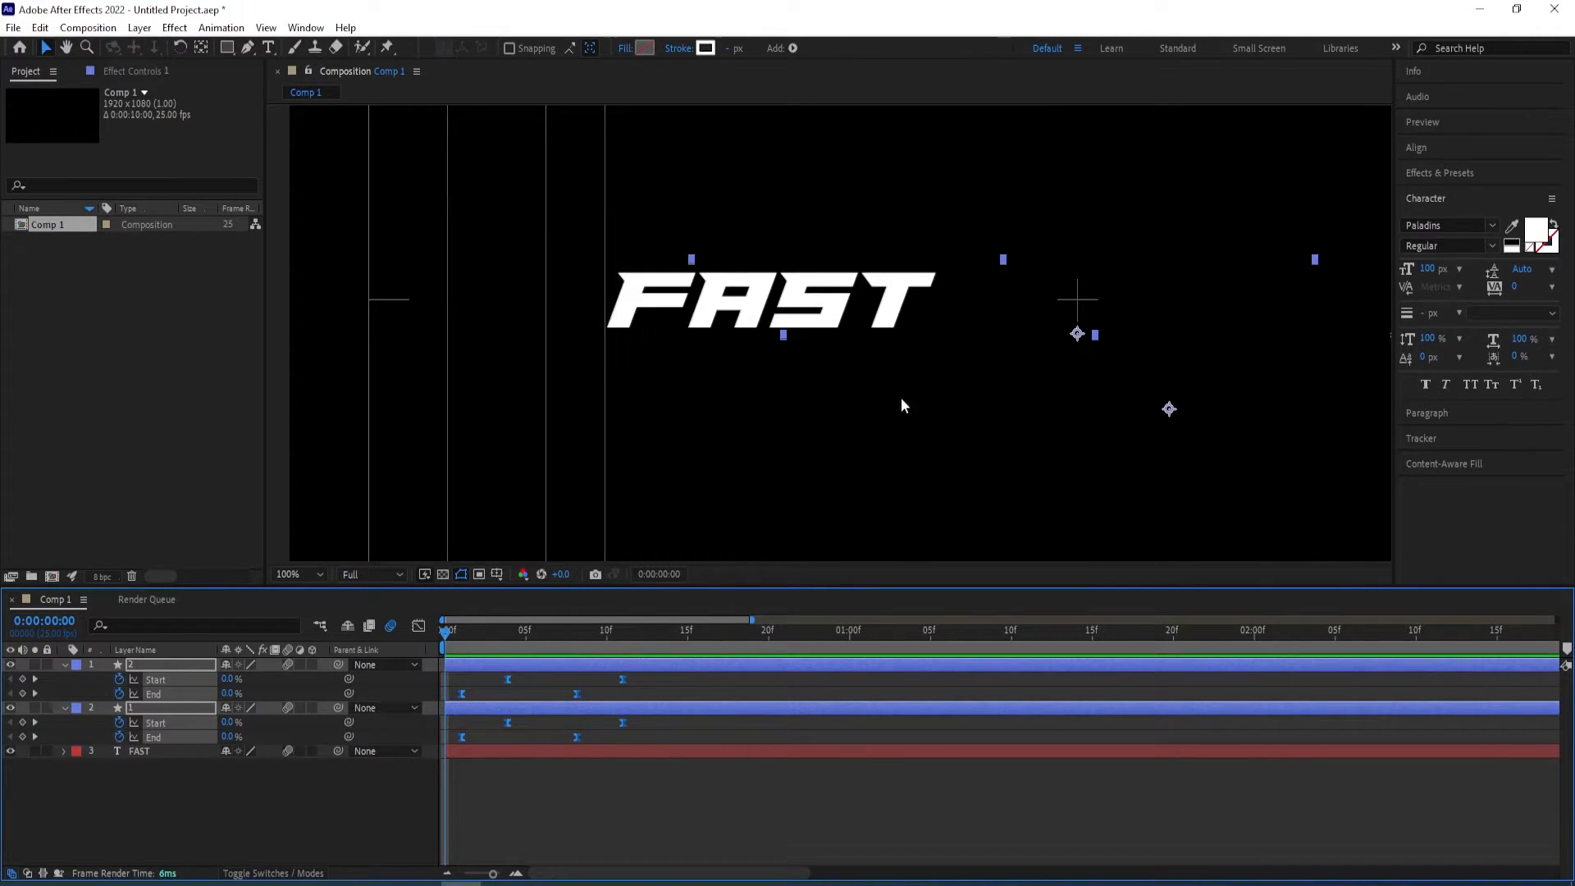
key(comma)
click(720, 817)
key(space)
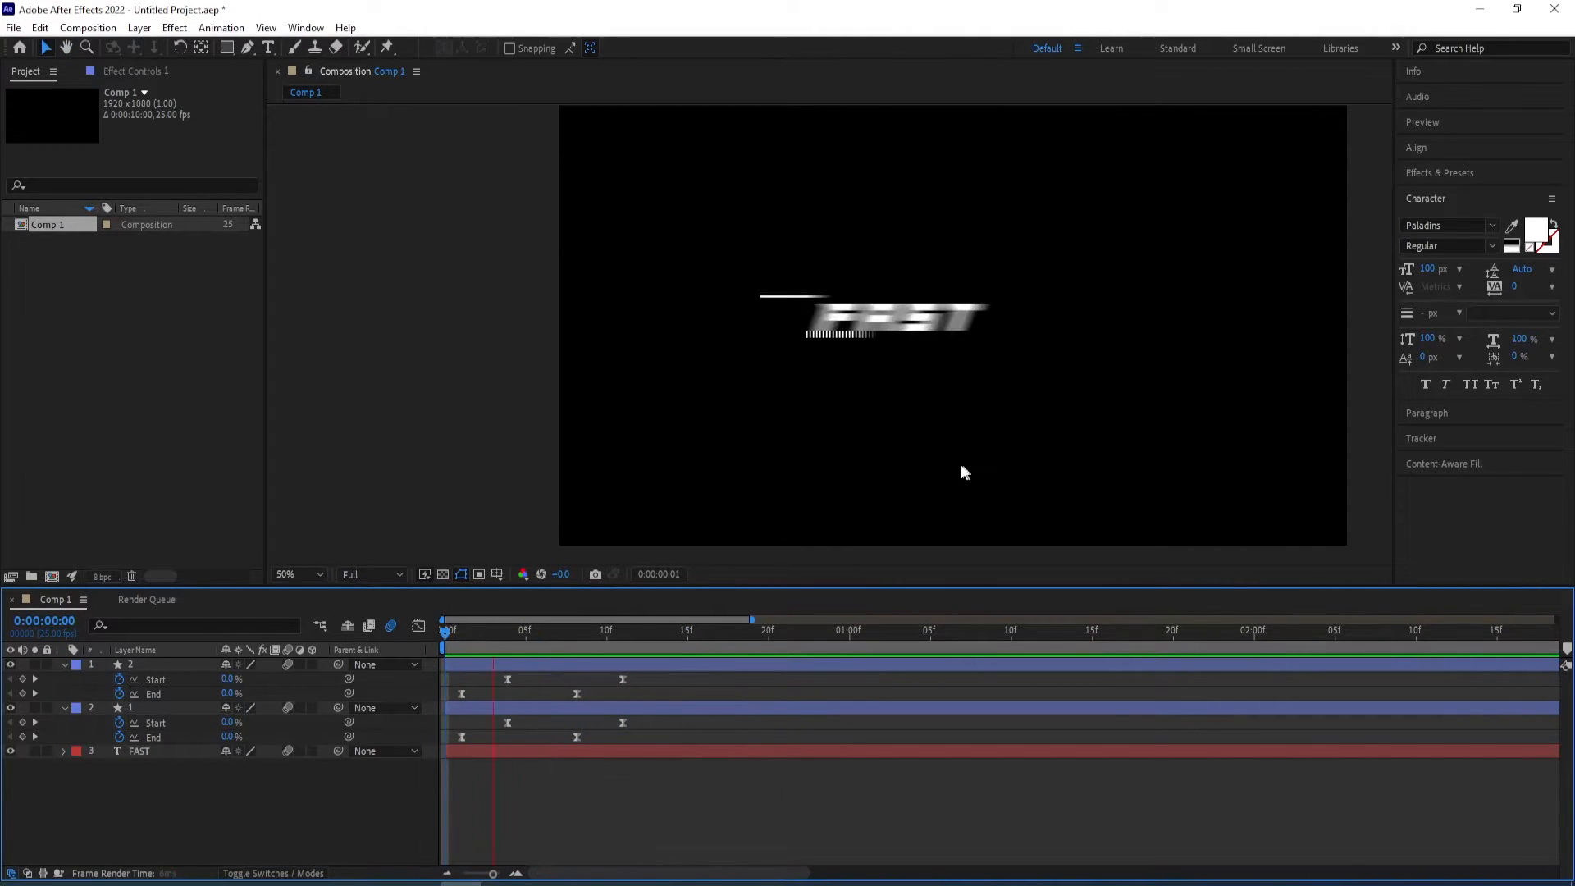
Move the current time to frame 20 and save the project as fast text.aep in the fast text animation folder
click(751, 631)
click(768, 632)
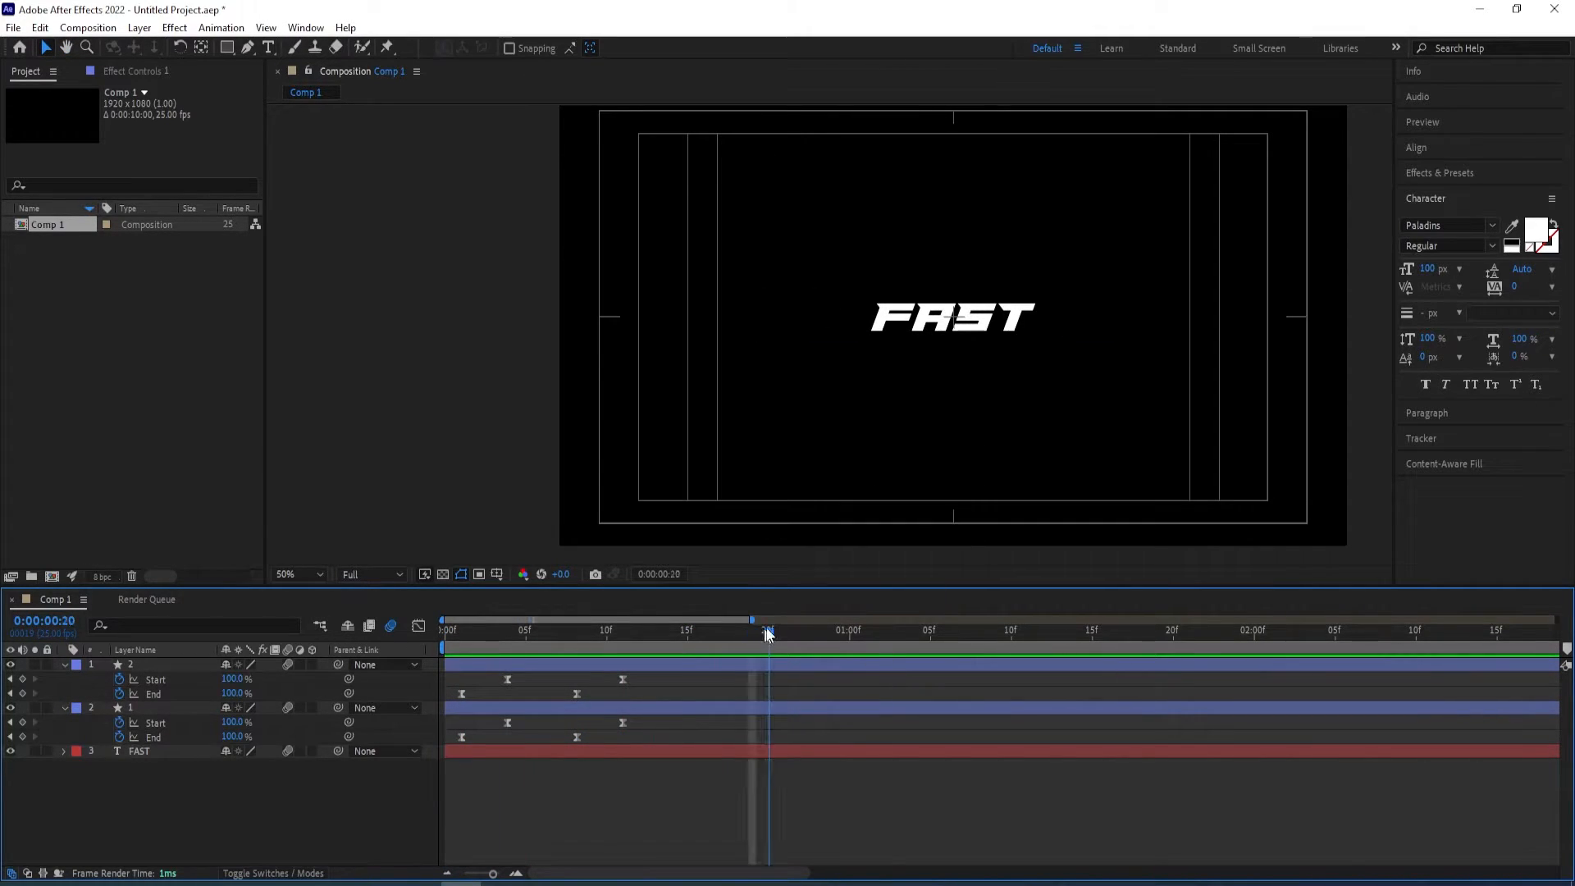
key(ctrl+s)
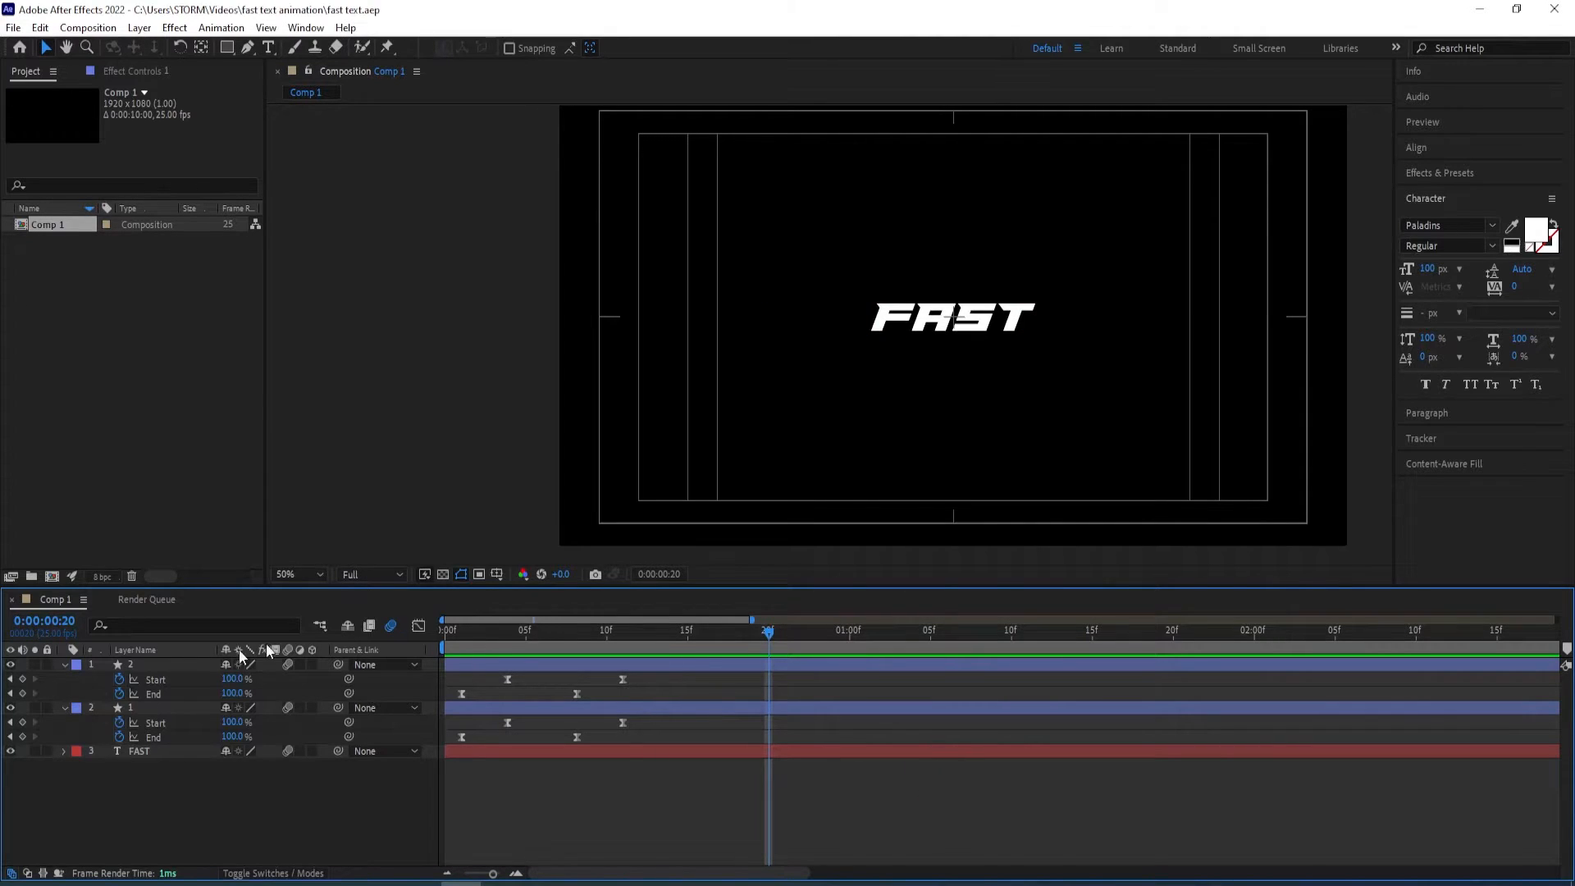
Collapse the properties of layers 1 and 2 and duplicate both speed line layers
click(137, 666)
click(65, 664)
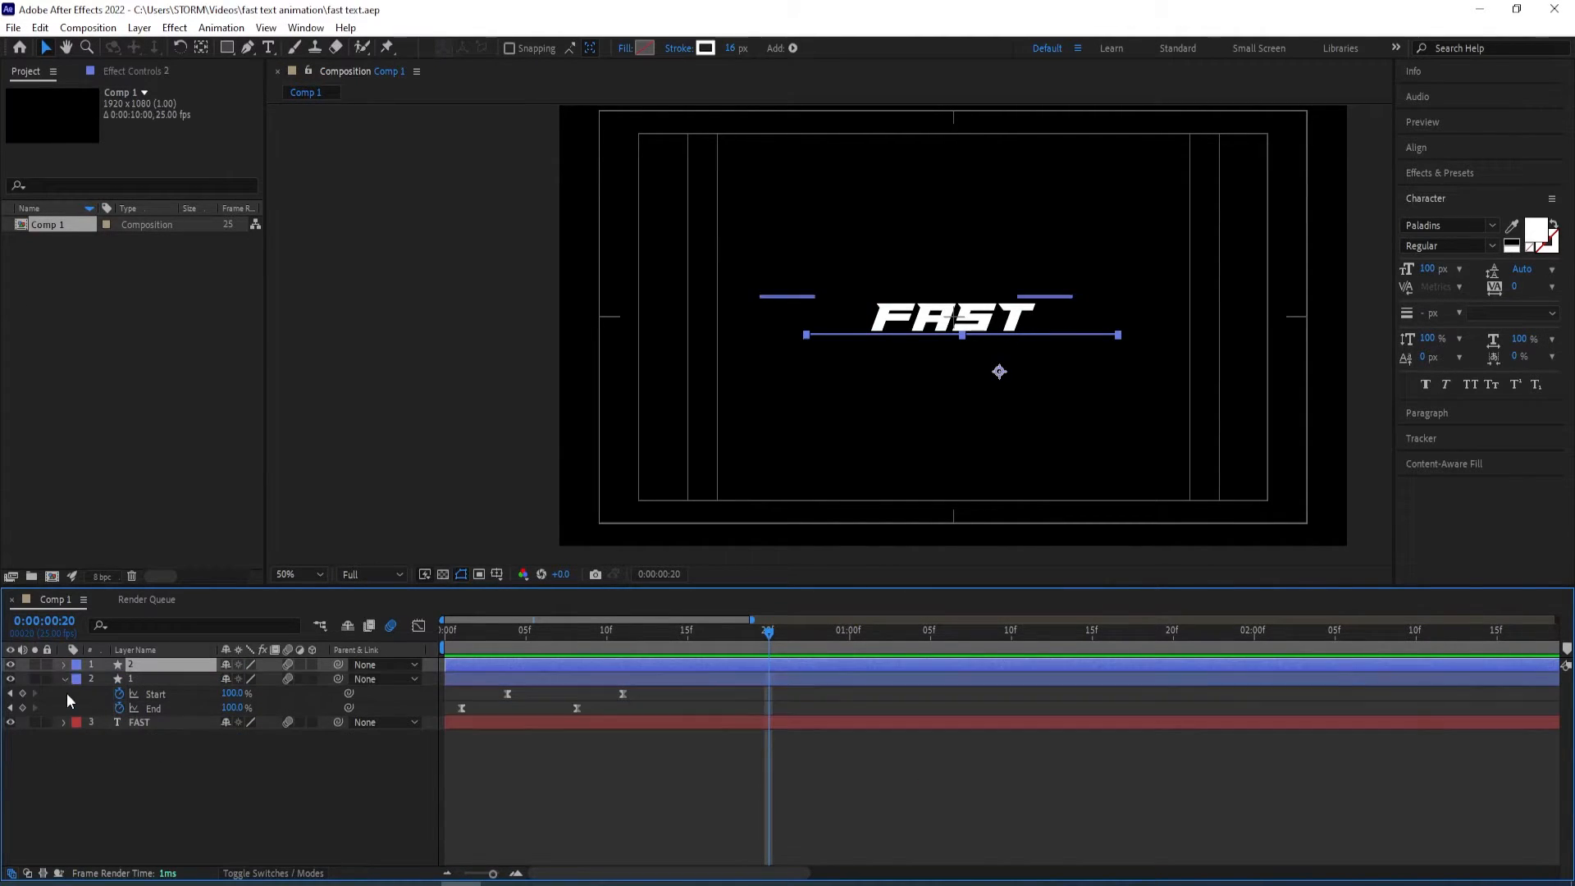
click(65, 679)
shift+click(140, 676)
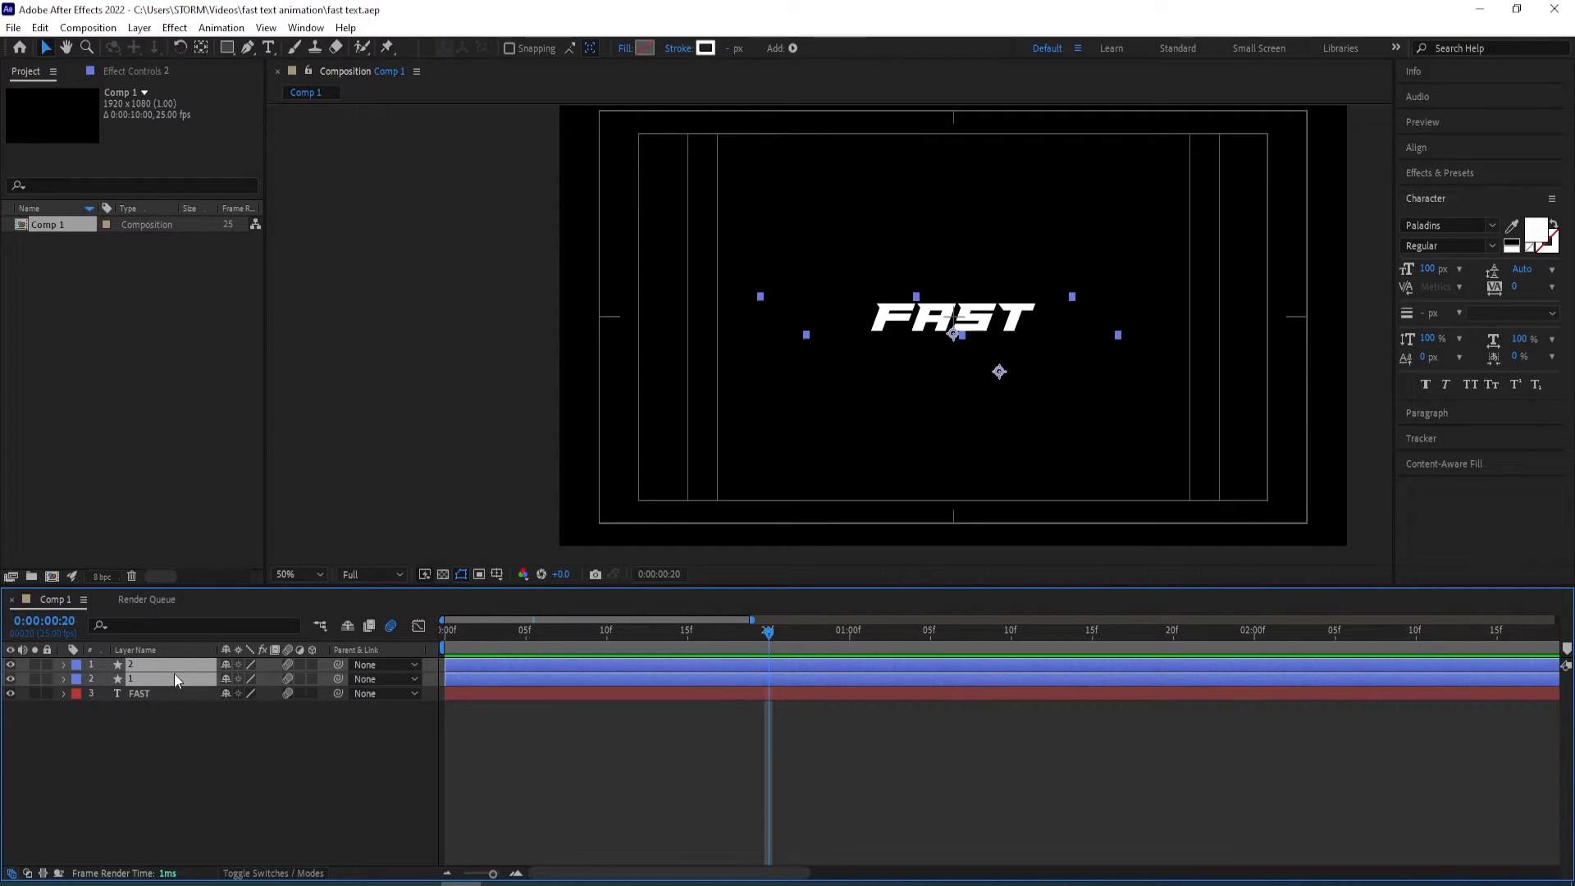
key(ctrl+d)
drag(140, 694, 141, 675)
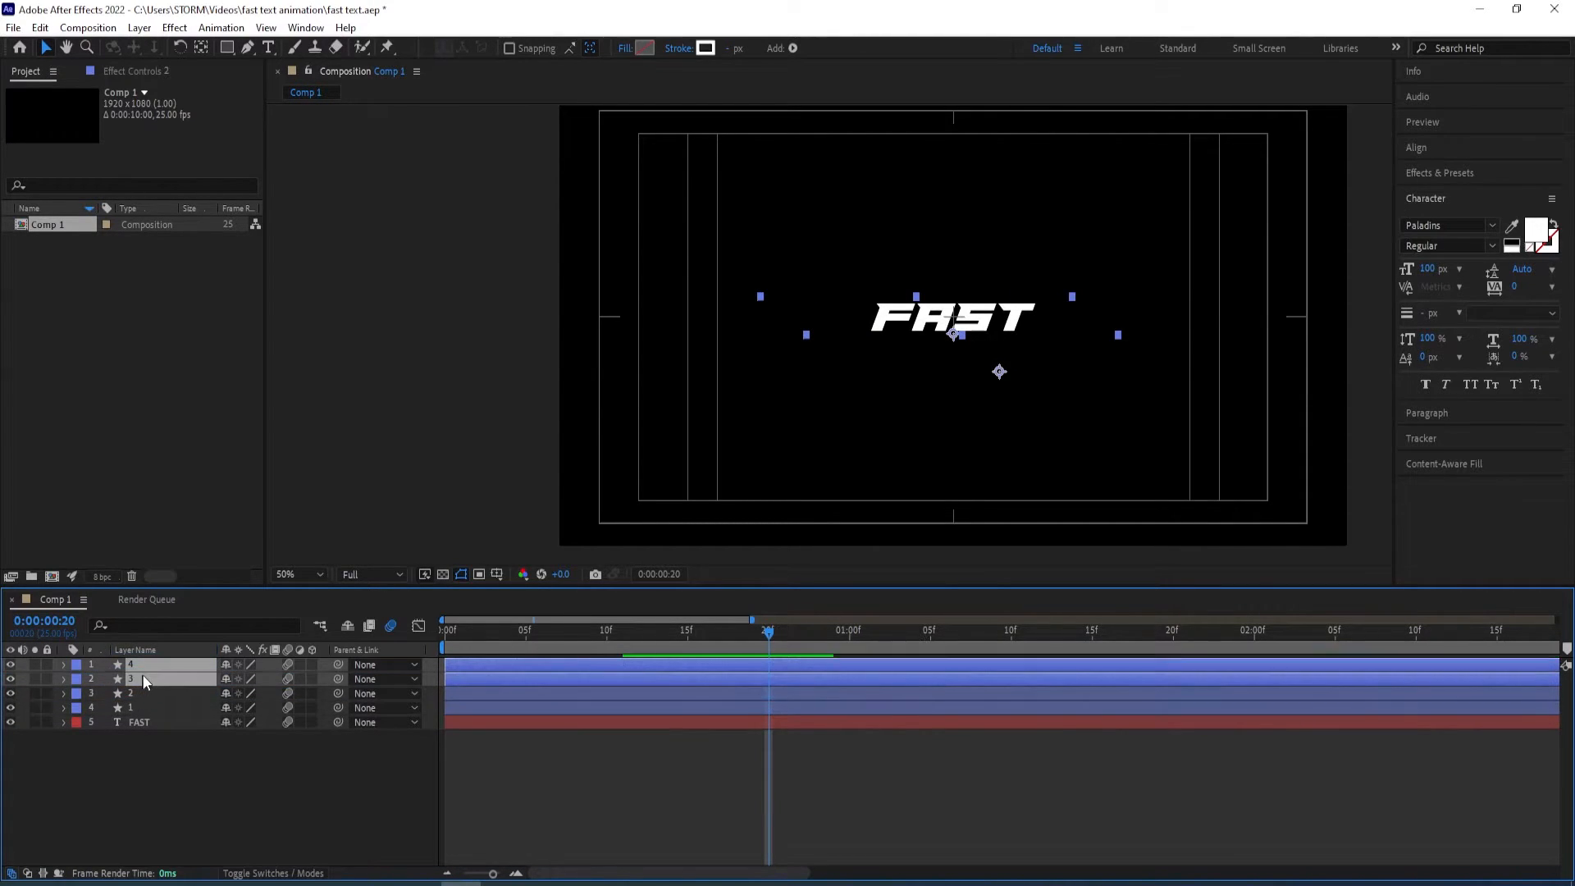
At frame 7, move layer 3's line down and to the left so it crosses the middle of the FAST text
drag(768, 631, 563, 632)
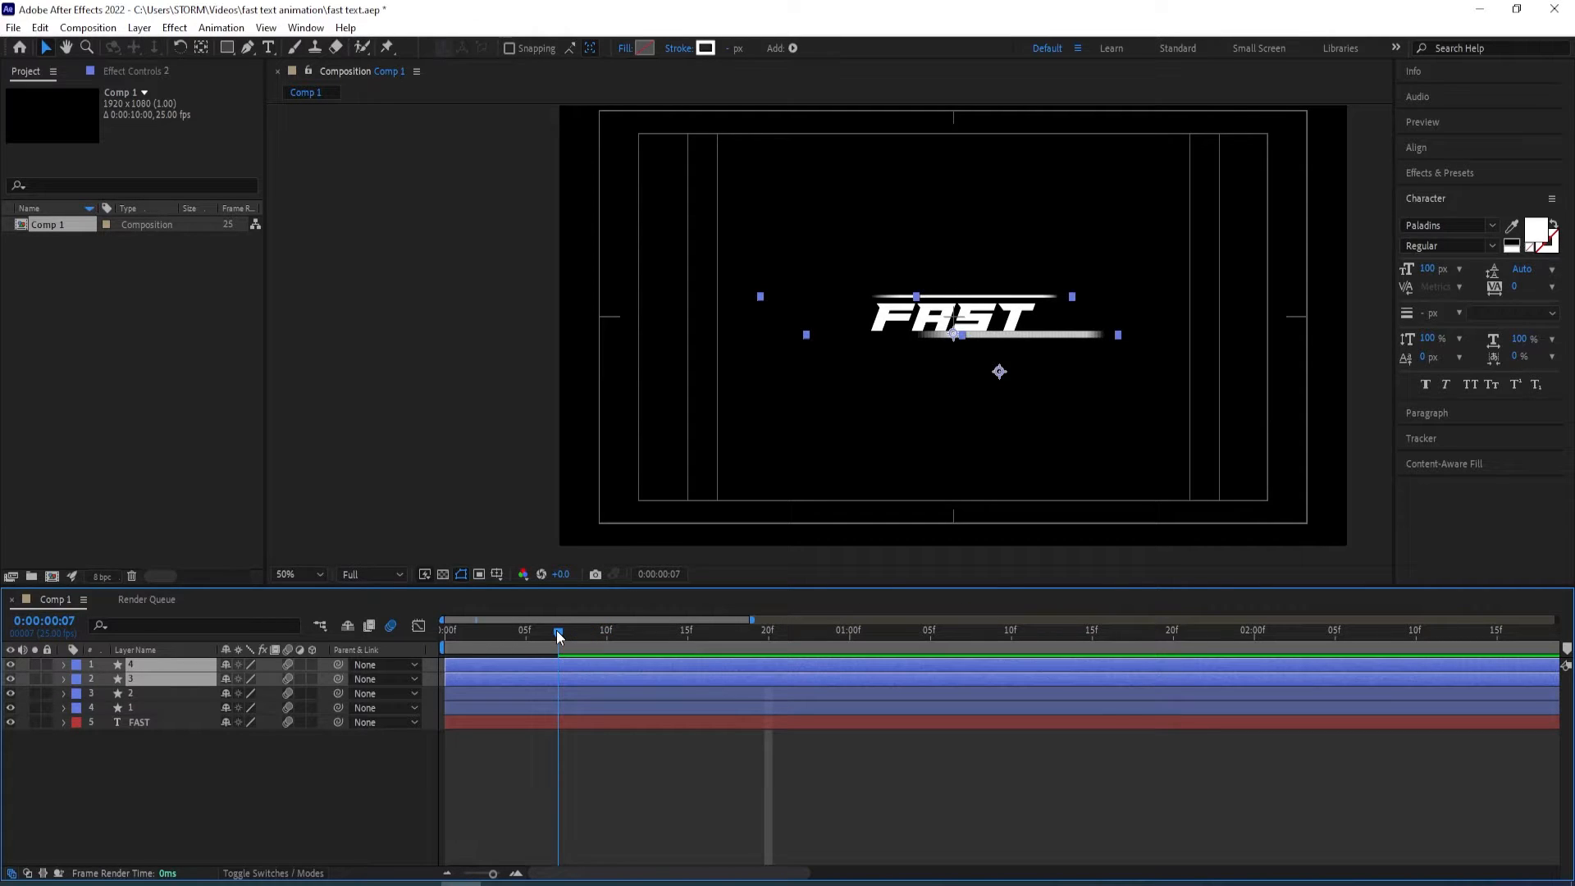
click(146, 680)
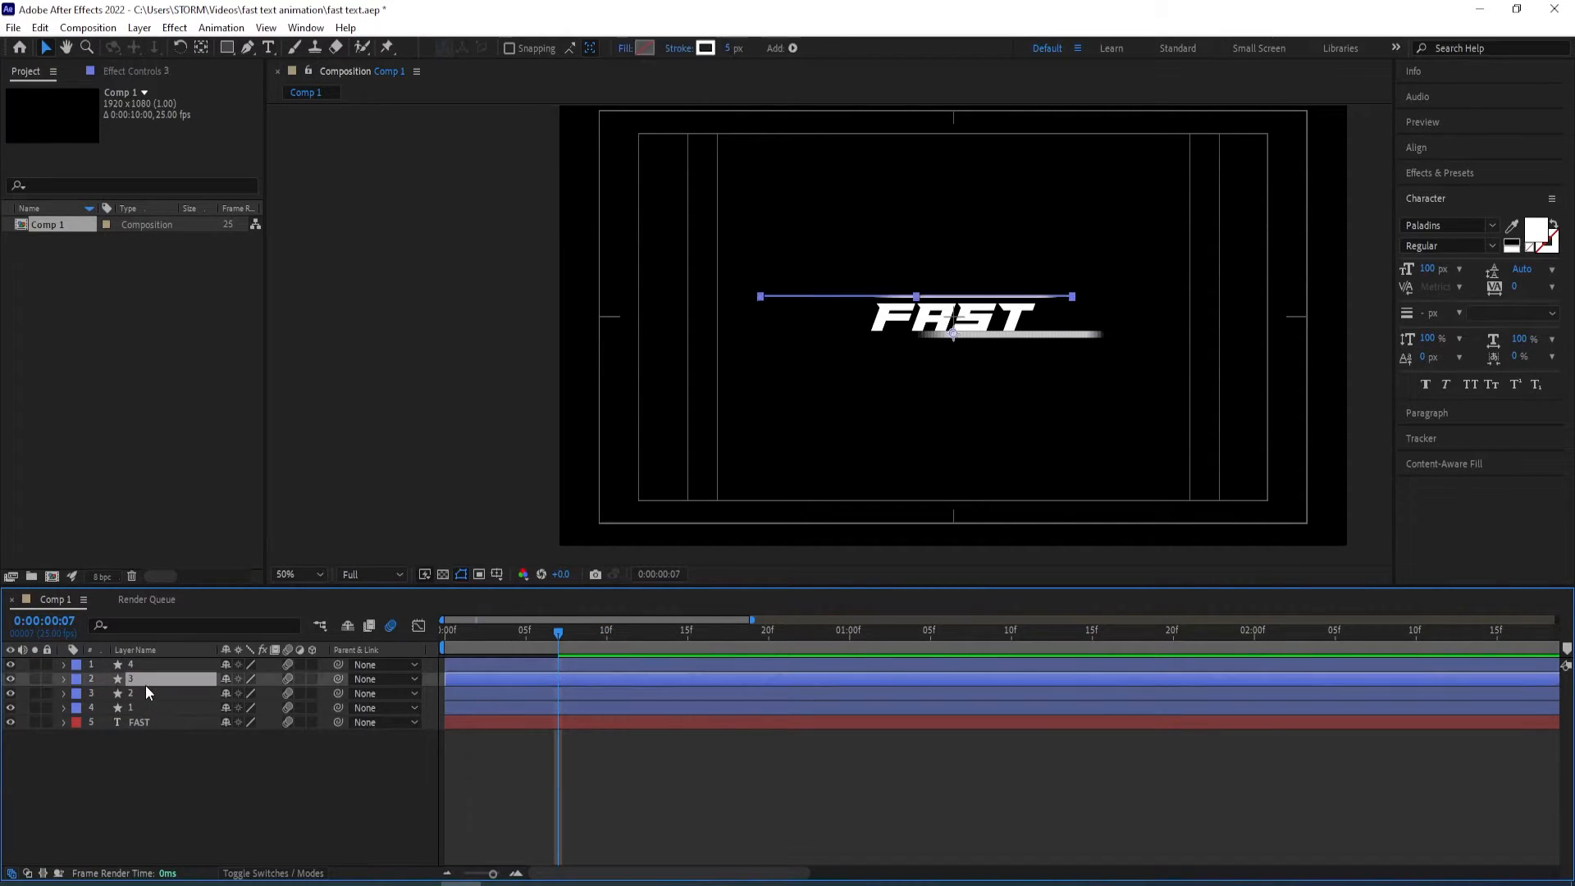
scroll(877, 328, up, 2)
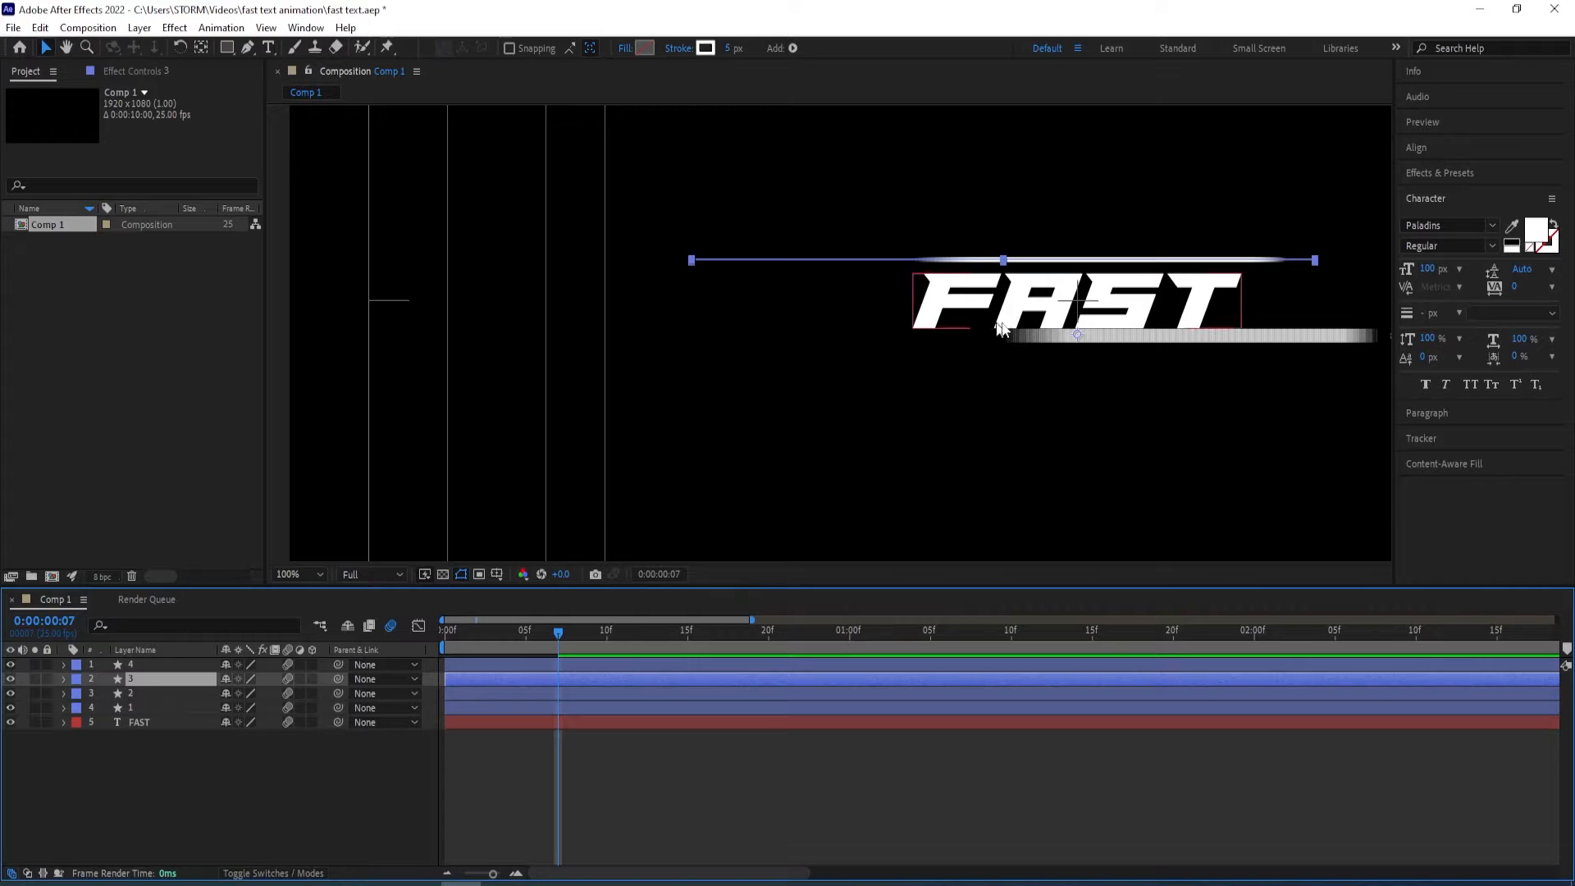
drag(1135, 394, 939, 422)
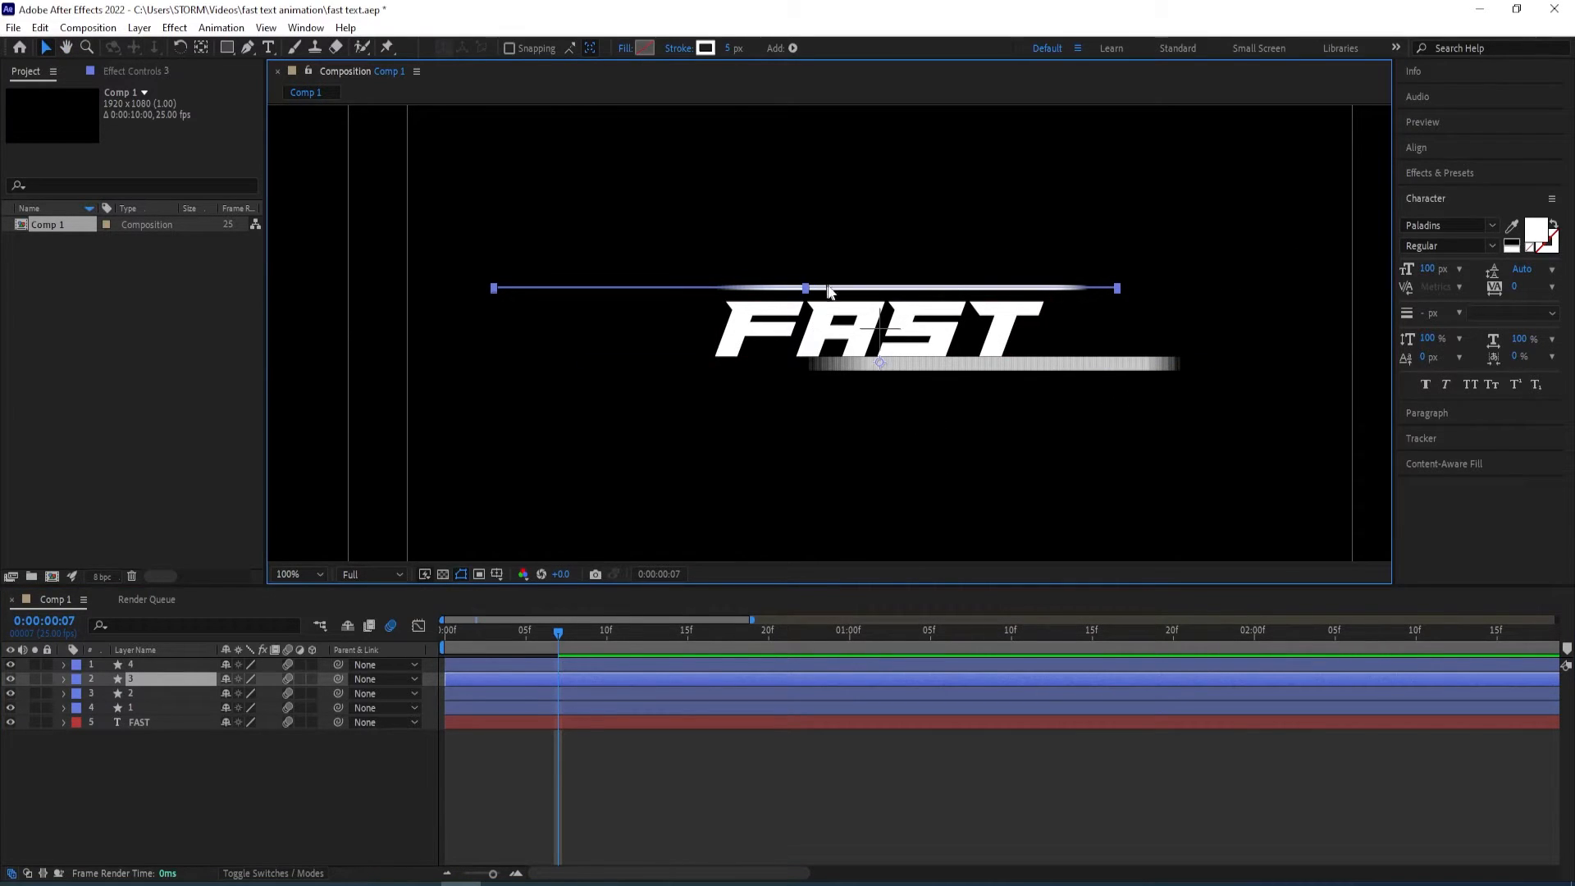
drag(825, 291, 778, 343)
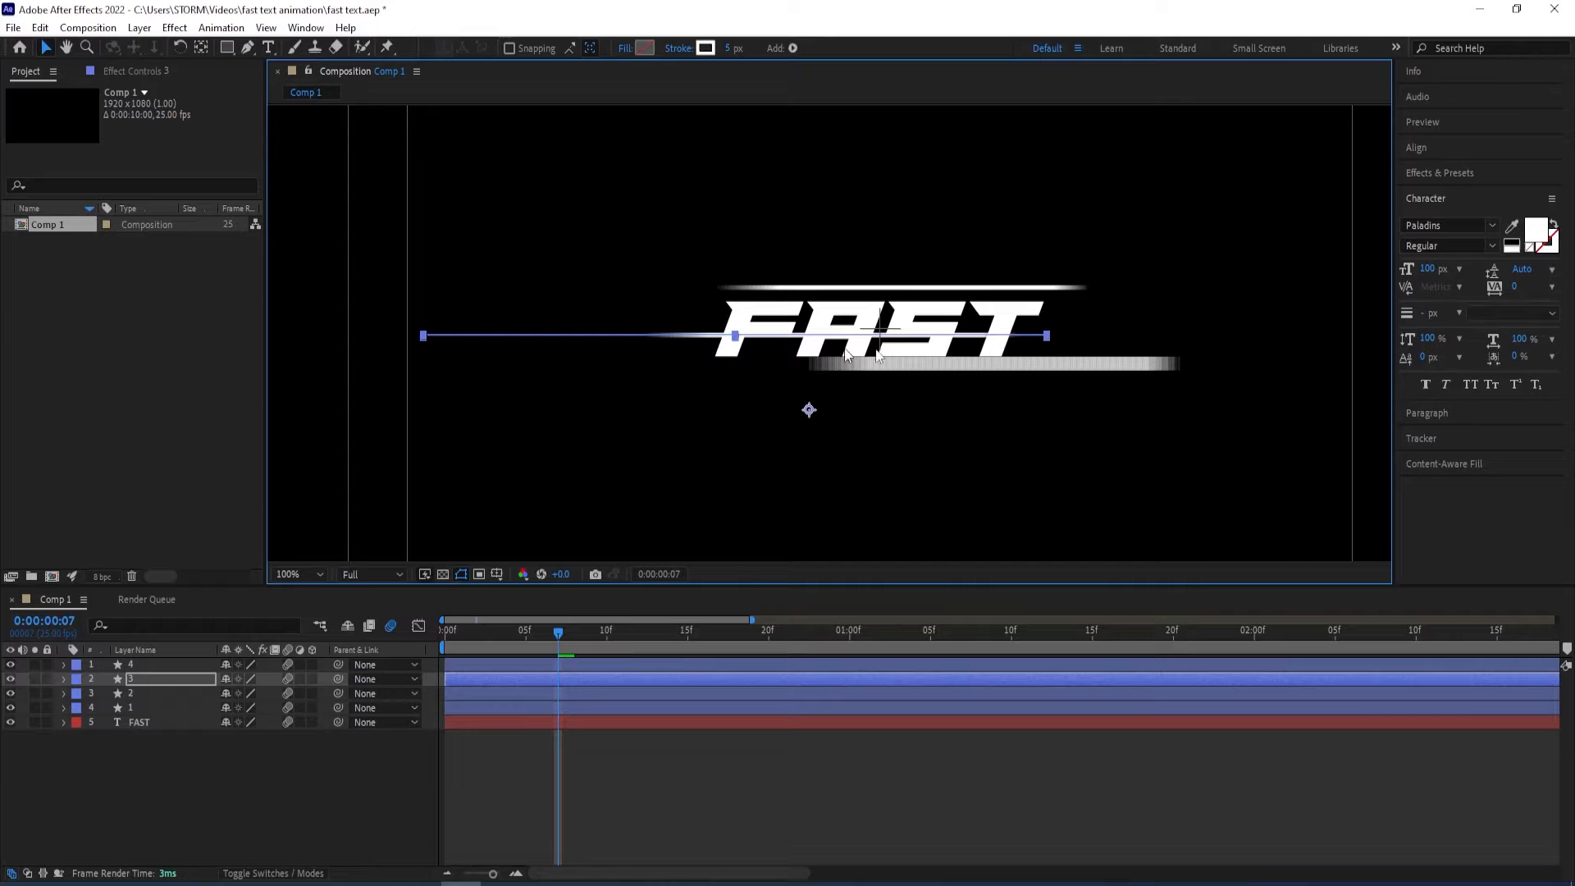
Move layer 4's dashed line slightly up and left across the lower part of the text and set its stroke to 5 px
click(156, 665)
drag(1091, 371, 1074, 348)
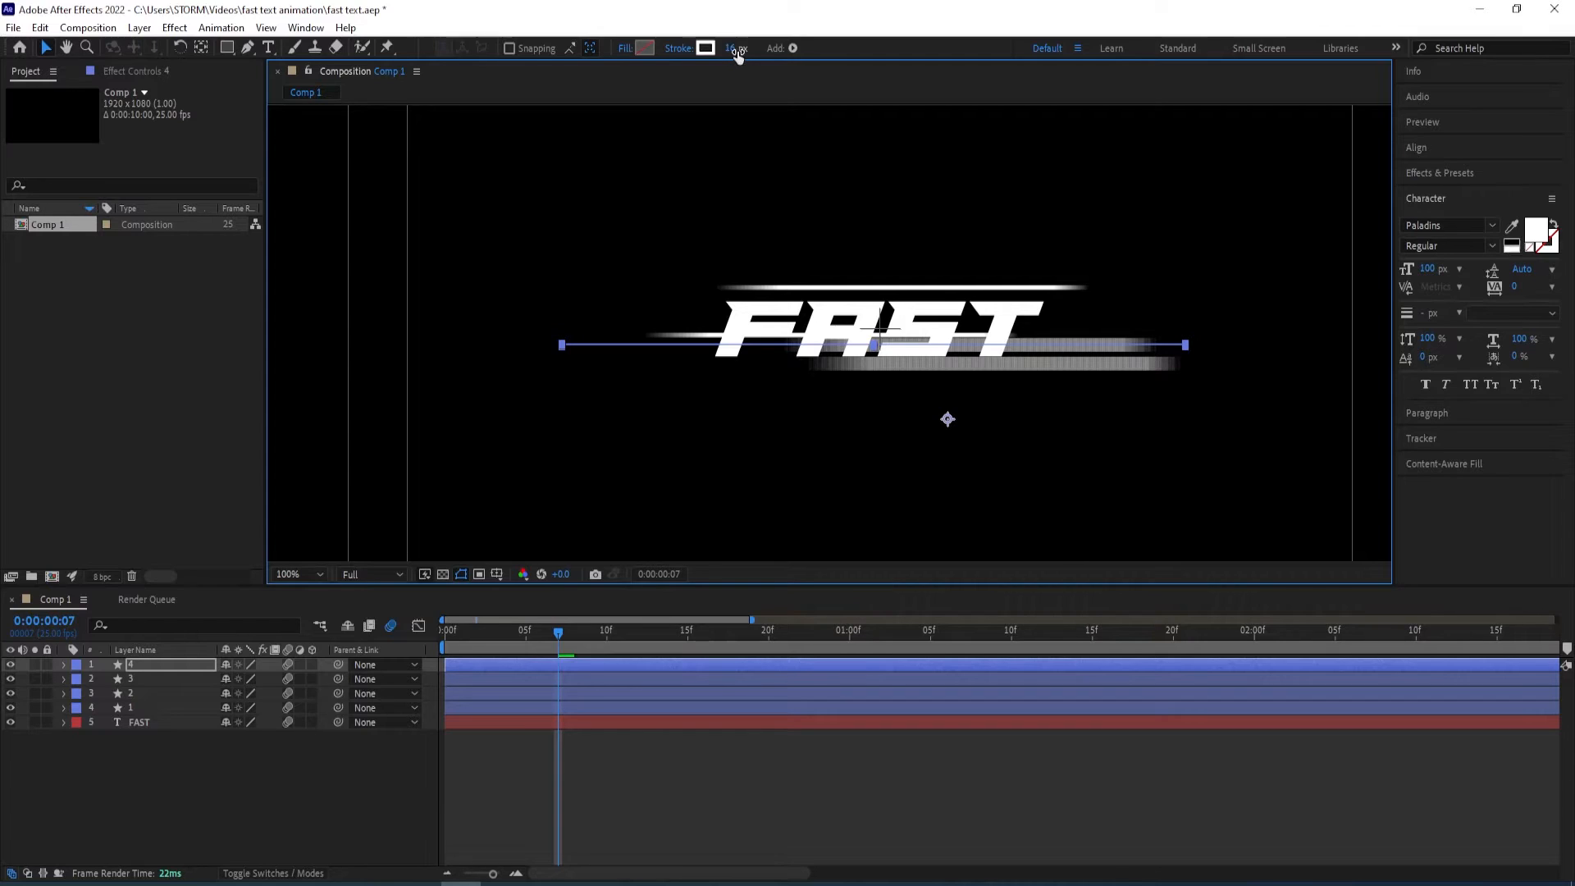
drag(736, 54, 729, 55)
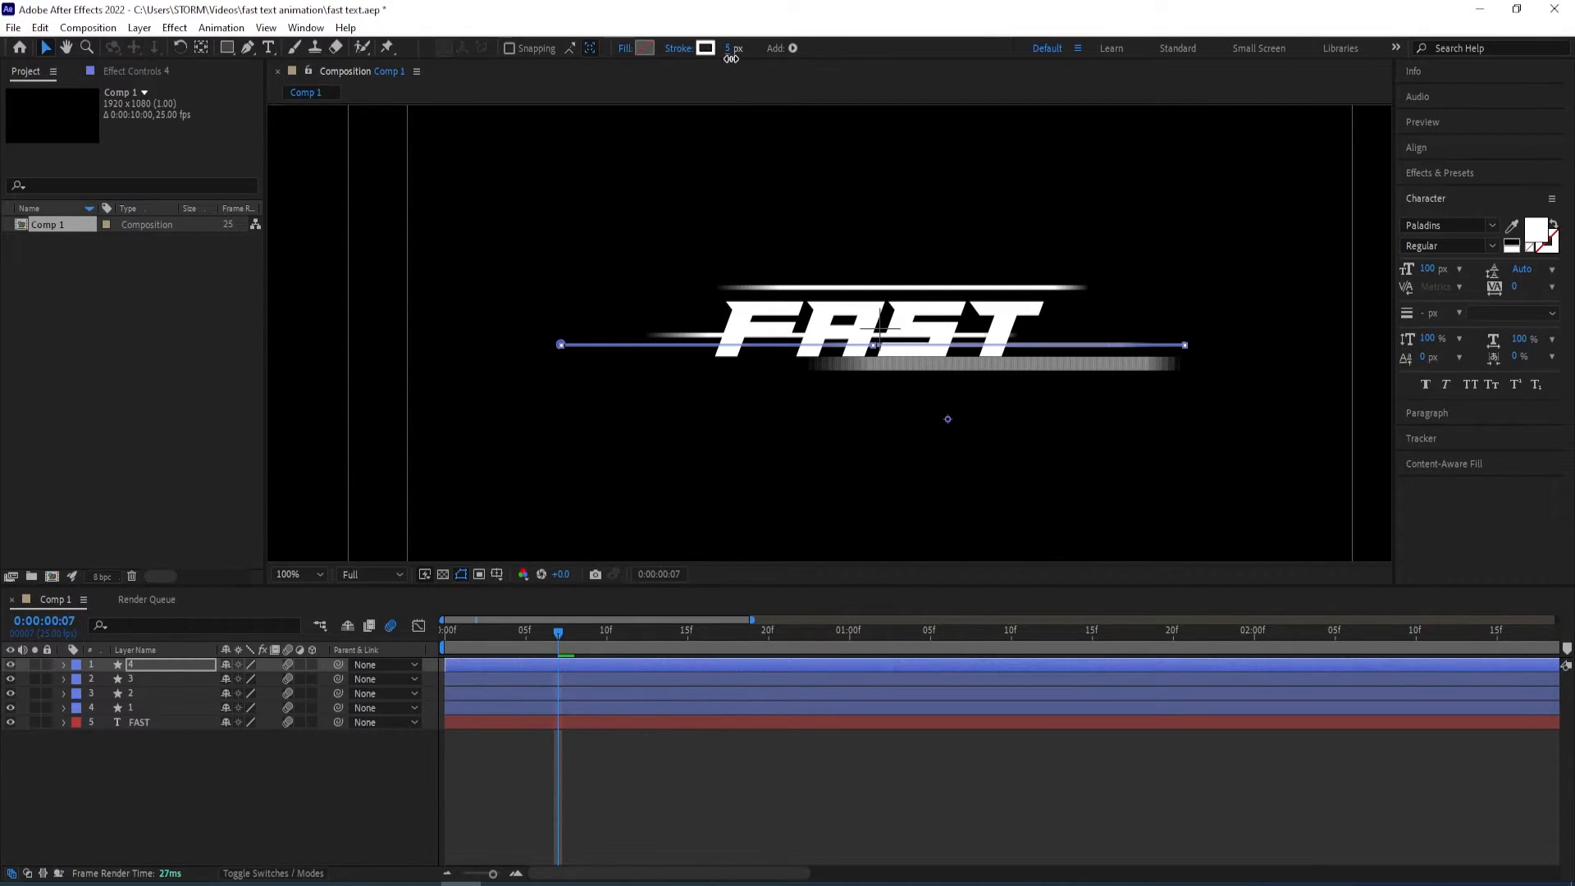
Adjust the stroke width of layer 3's line, trying a thick stroke before keeping it only slightly thicker than 5 px
click(136, 678)
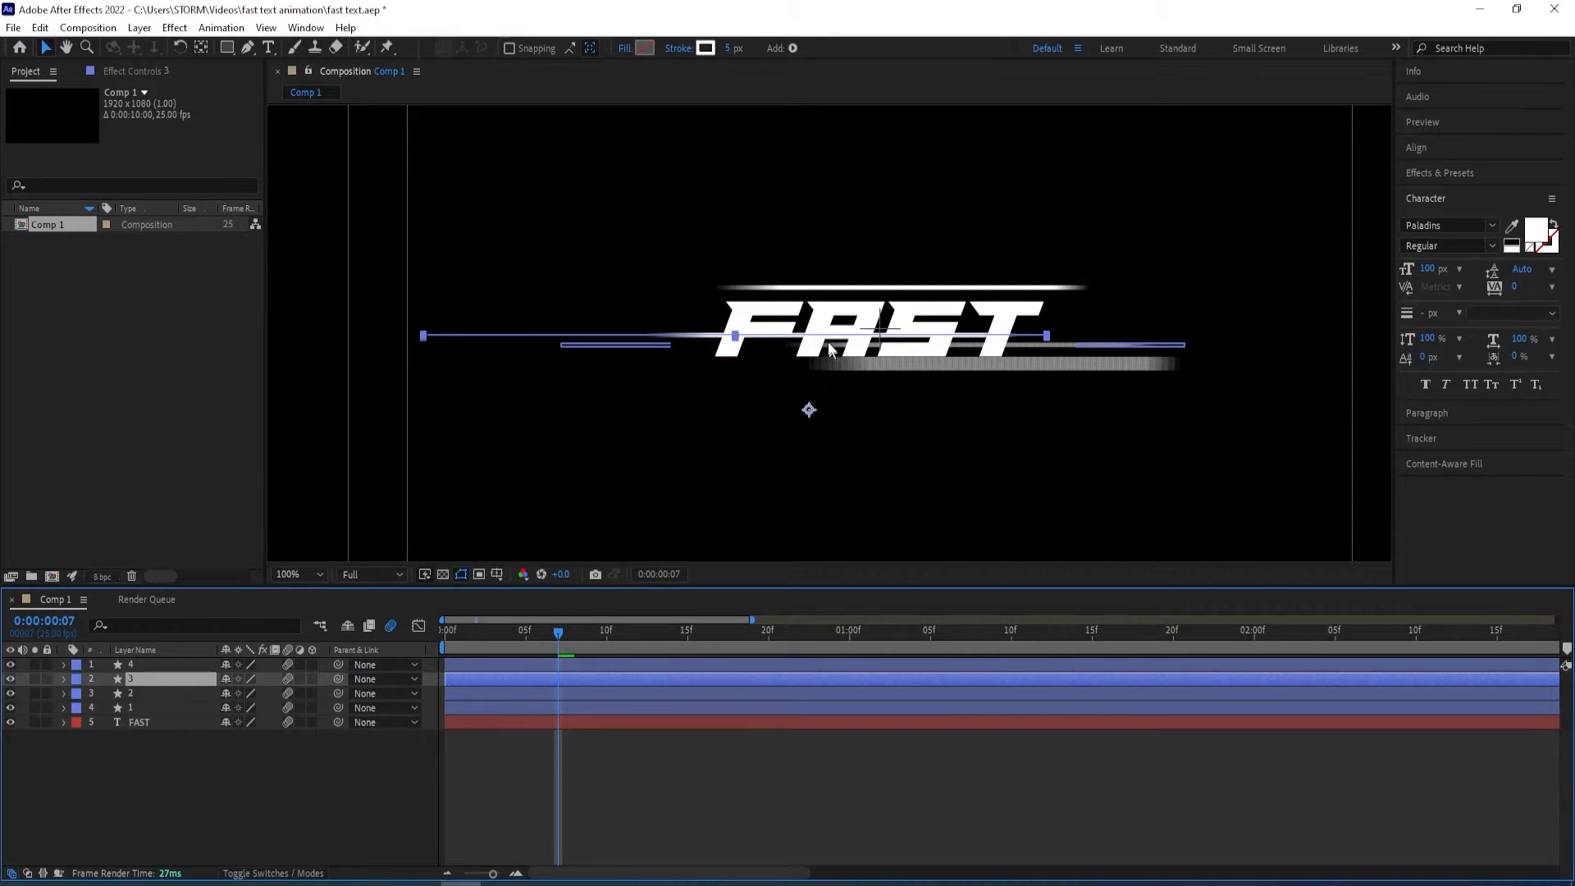
drag(729, 49, 735, 51)
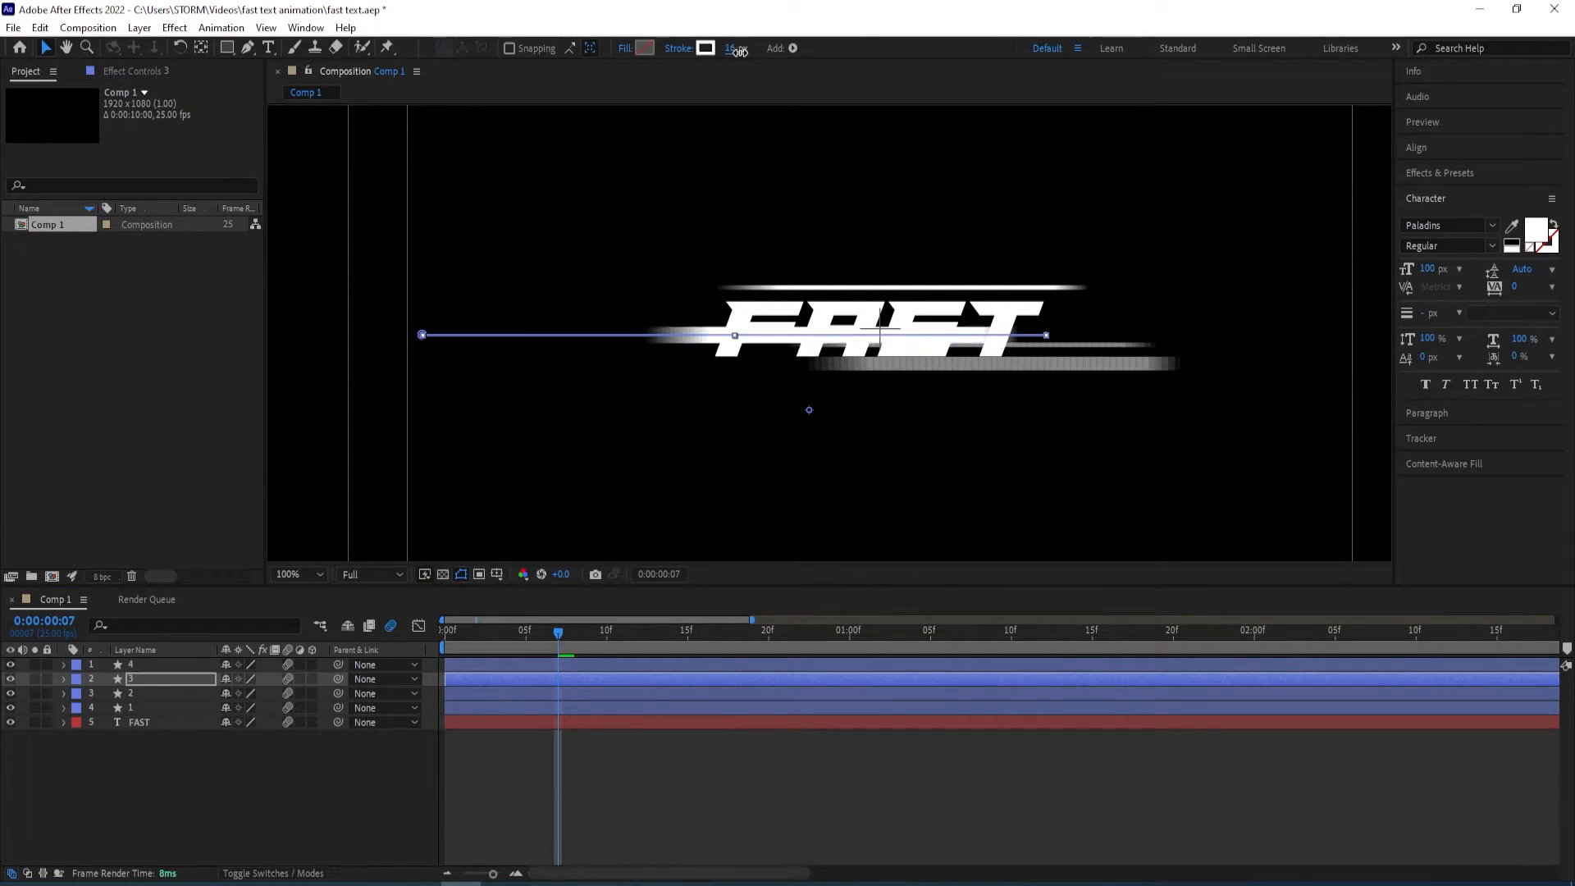
drag(736, 52, 740, 52)
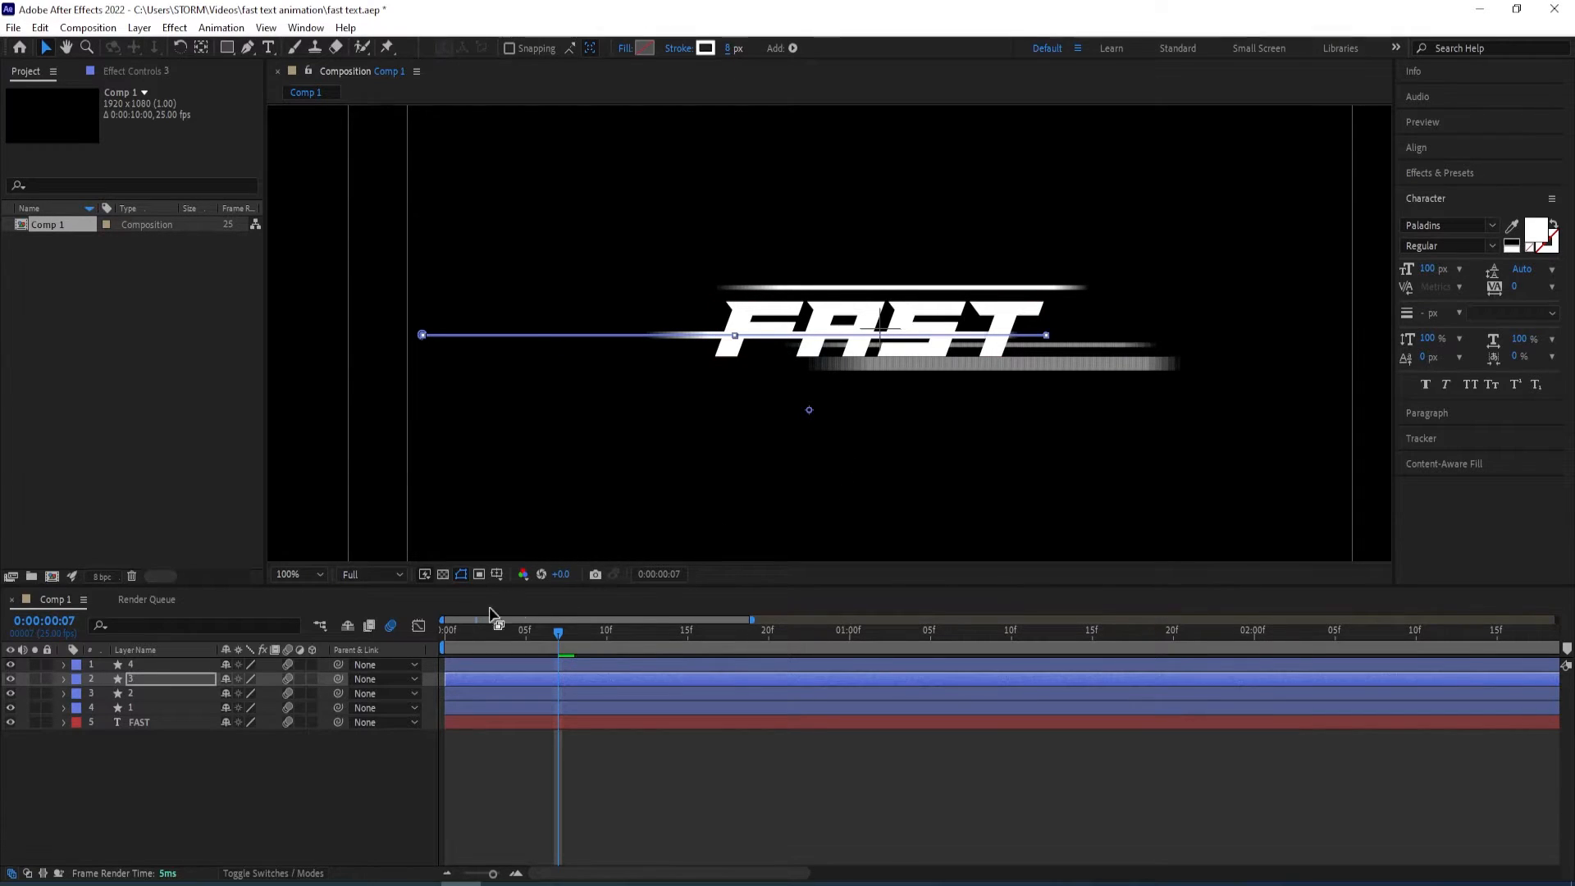
click(145, 802)
click(155, 679)
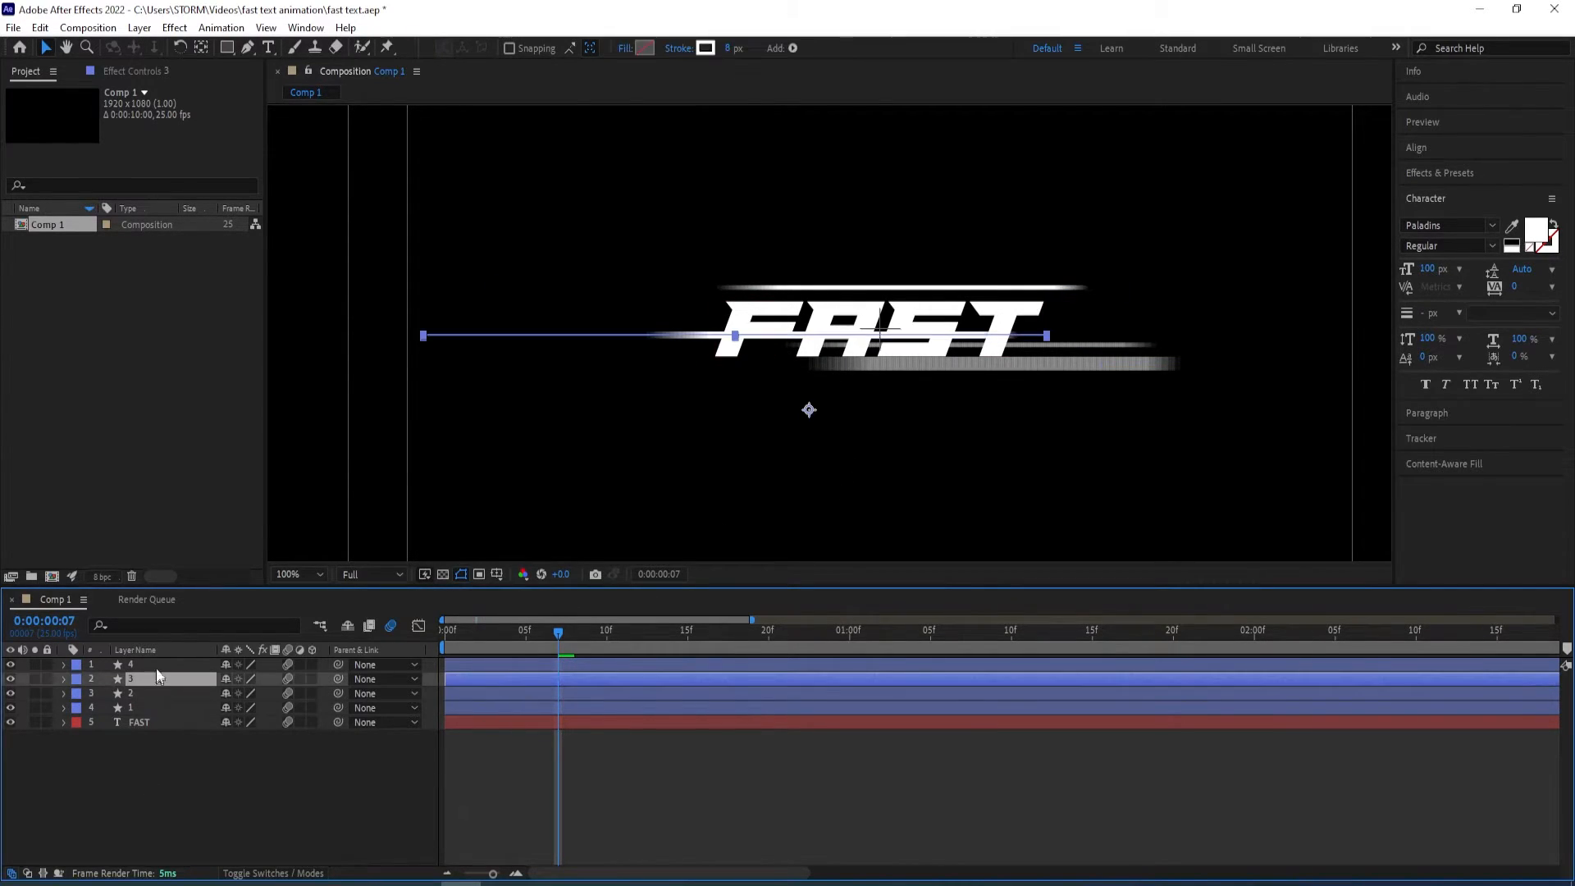
click(157, 666)
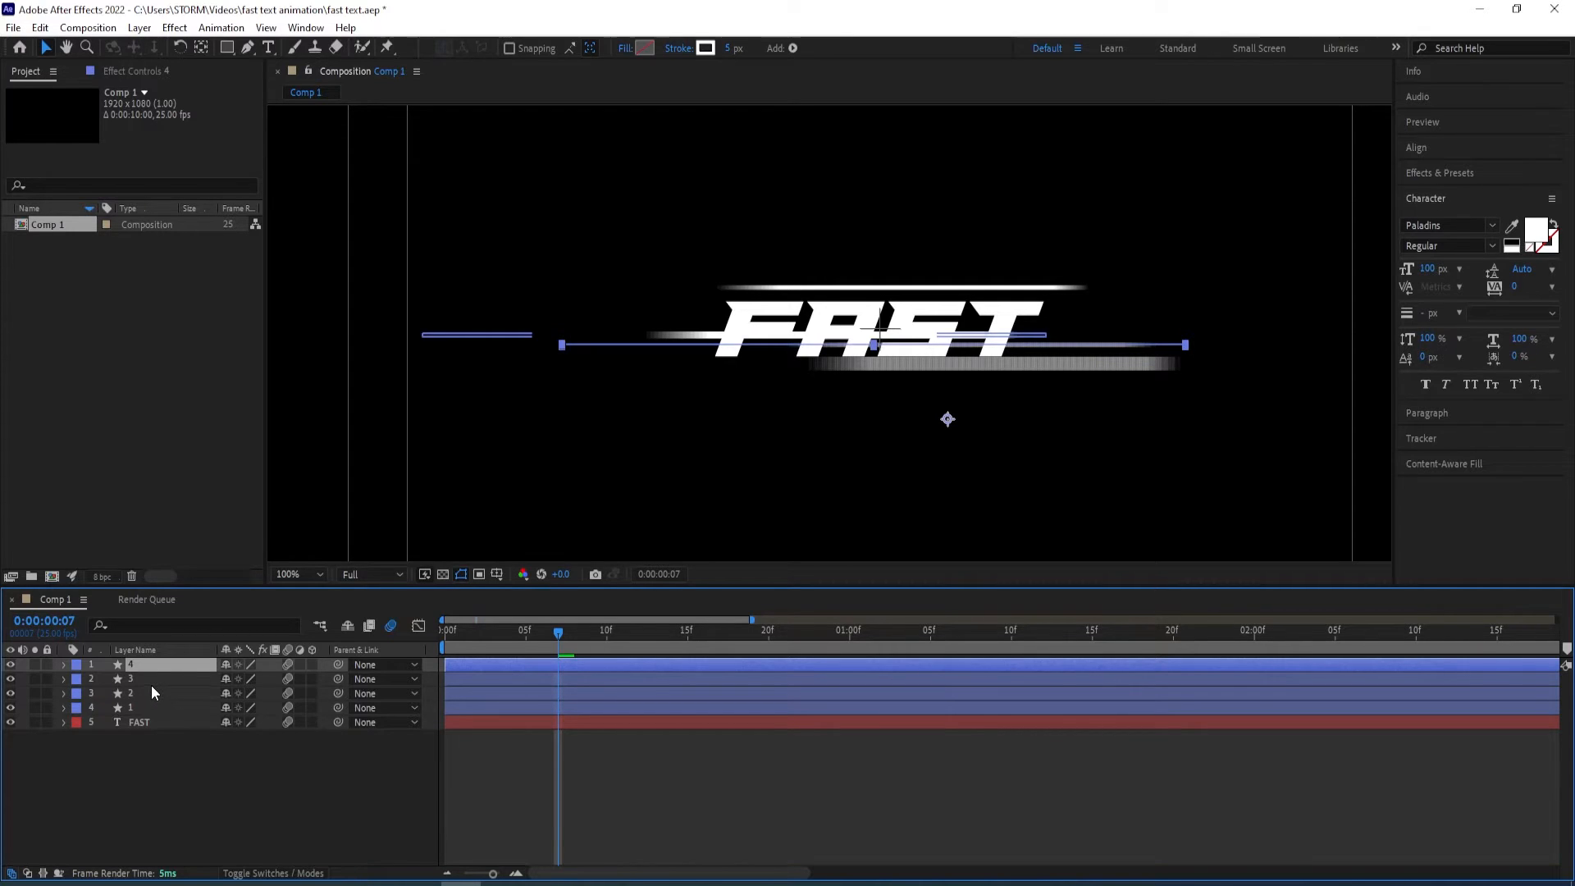
click(151, 683)
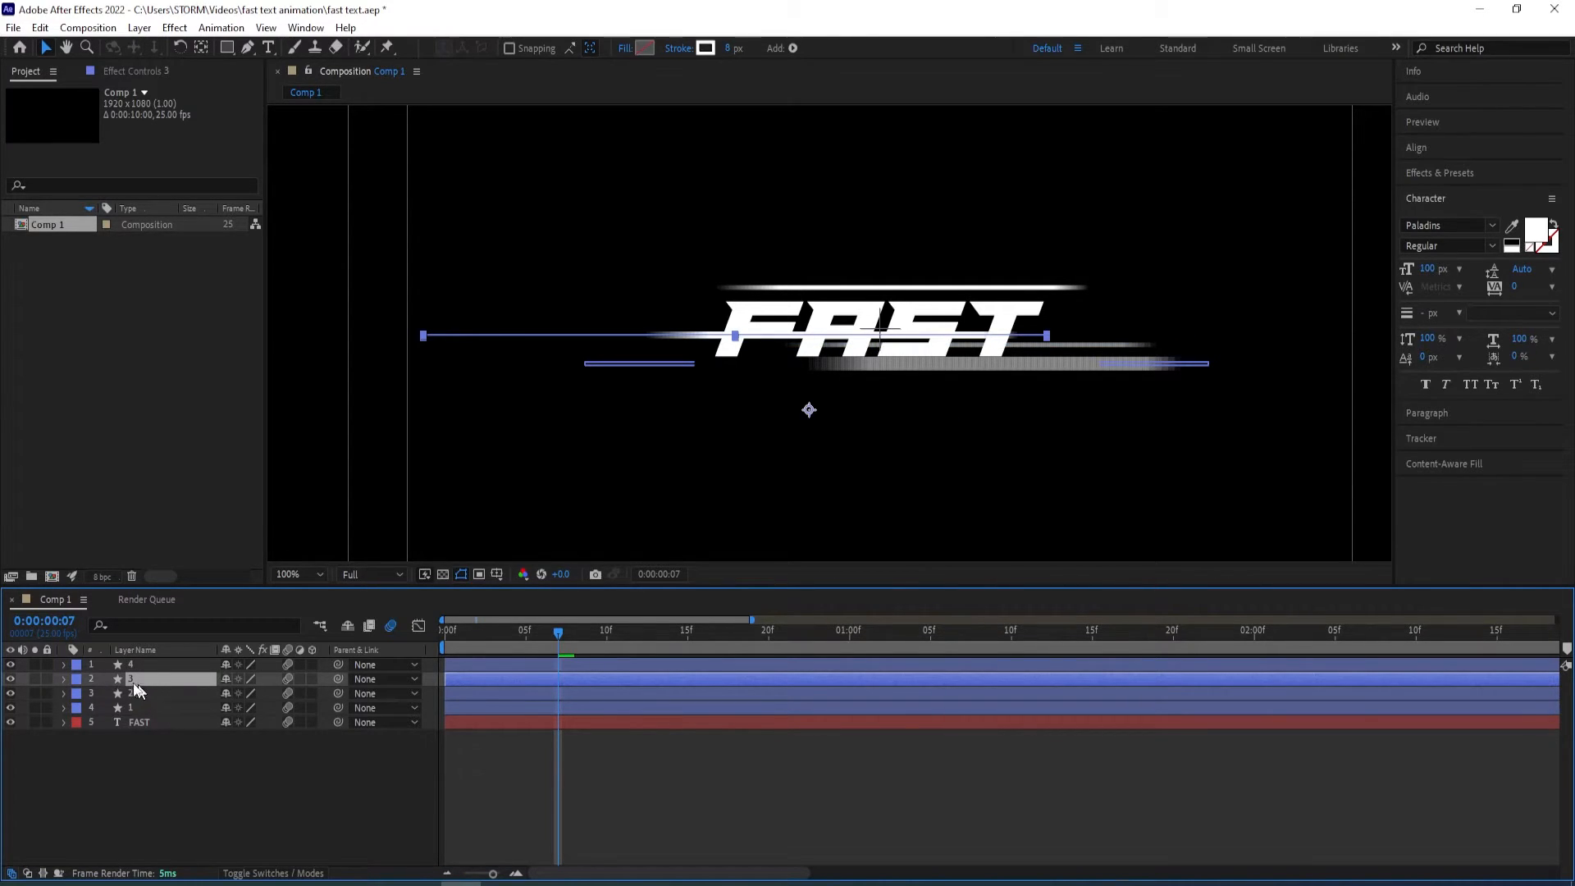
click(135, 663)
click(138, 679)
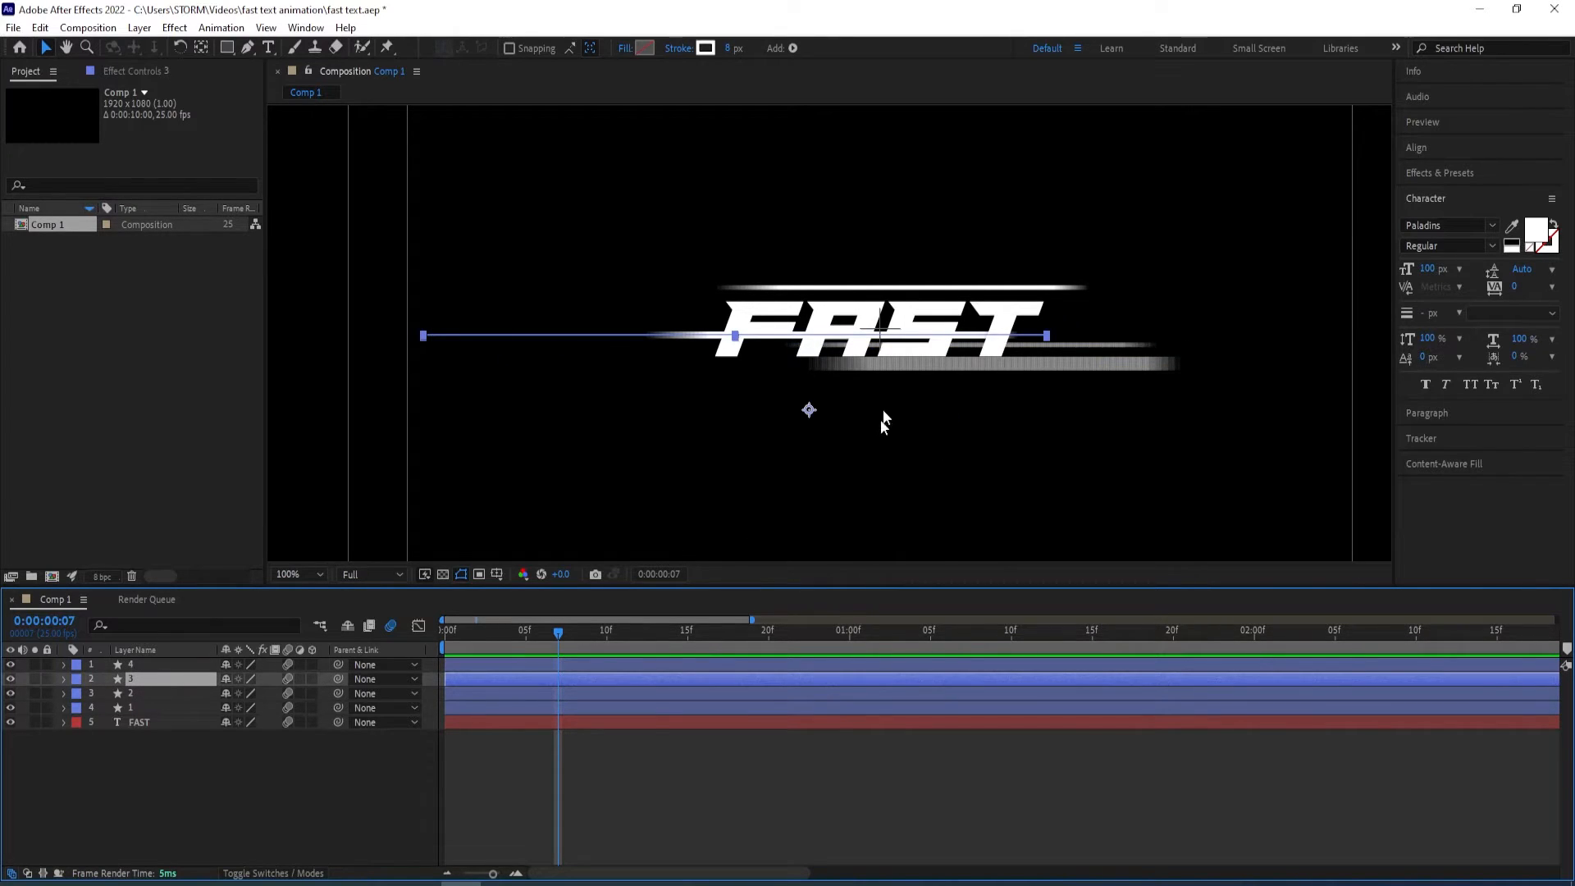
Expand layer 4's stroke dash settings and set the dash length to 15
click(158, 671)
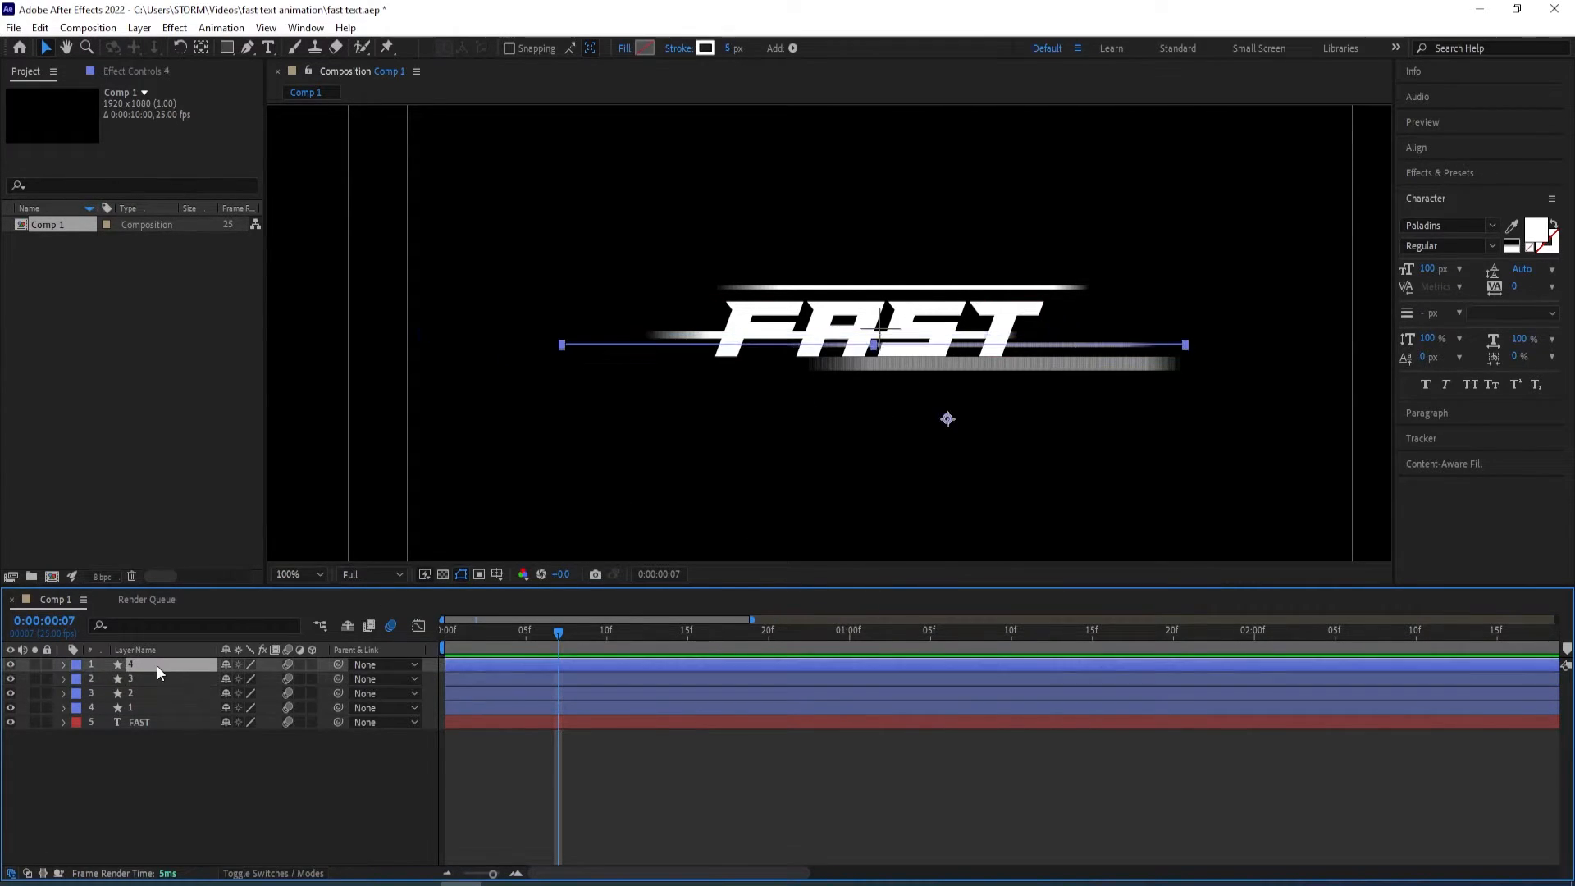
click(63, 665)
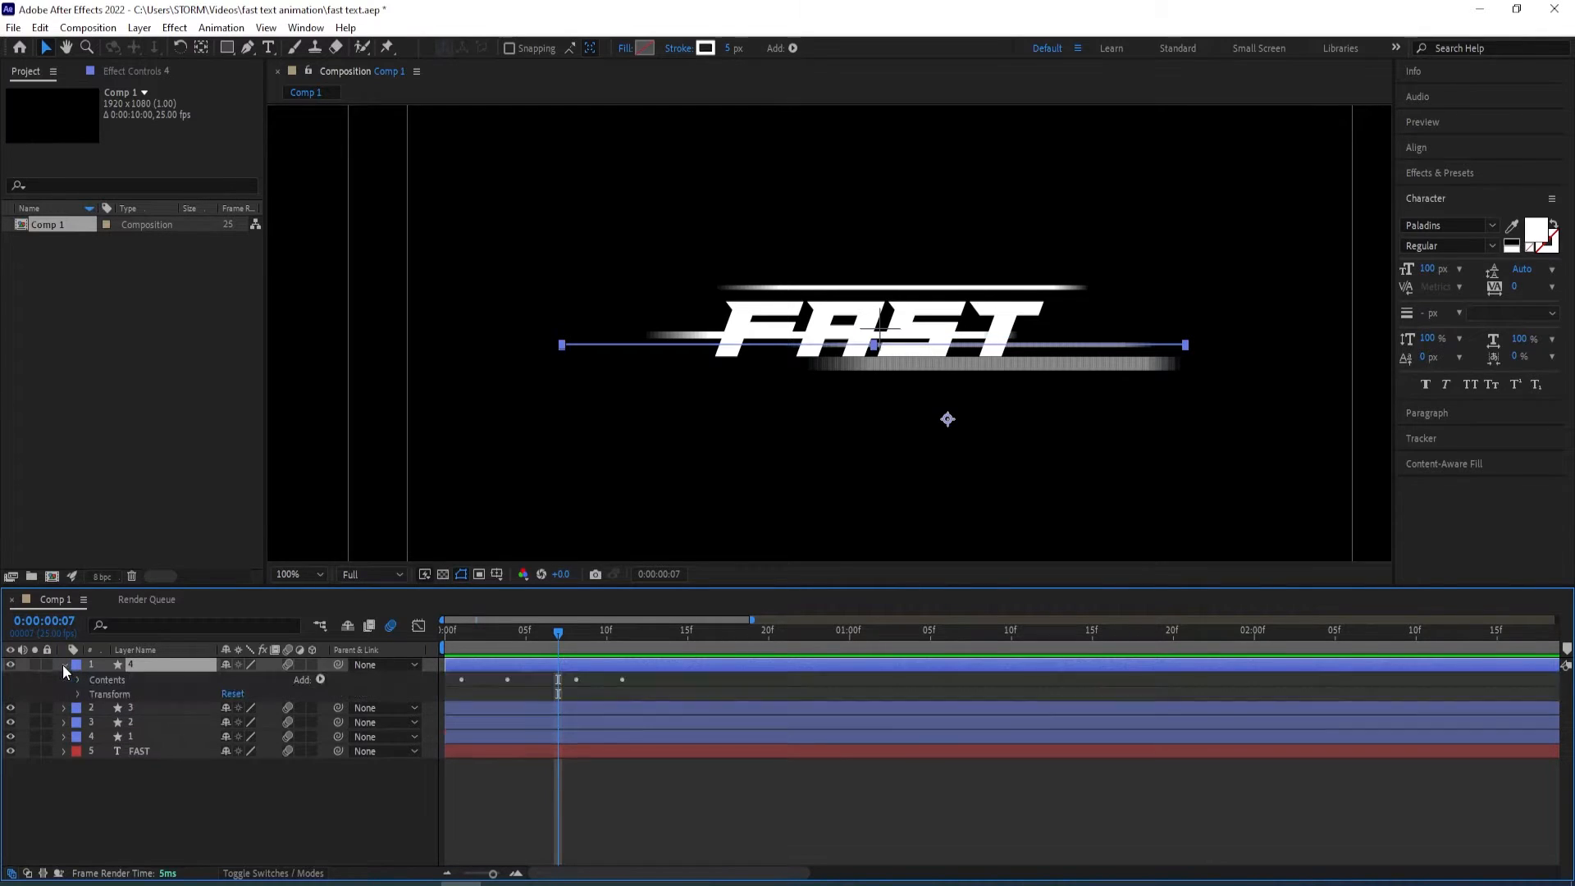
click(79, 680)
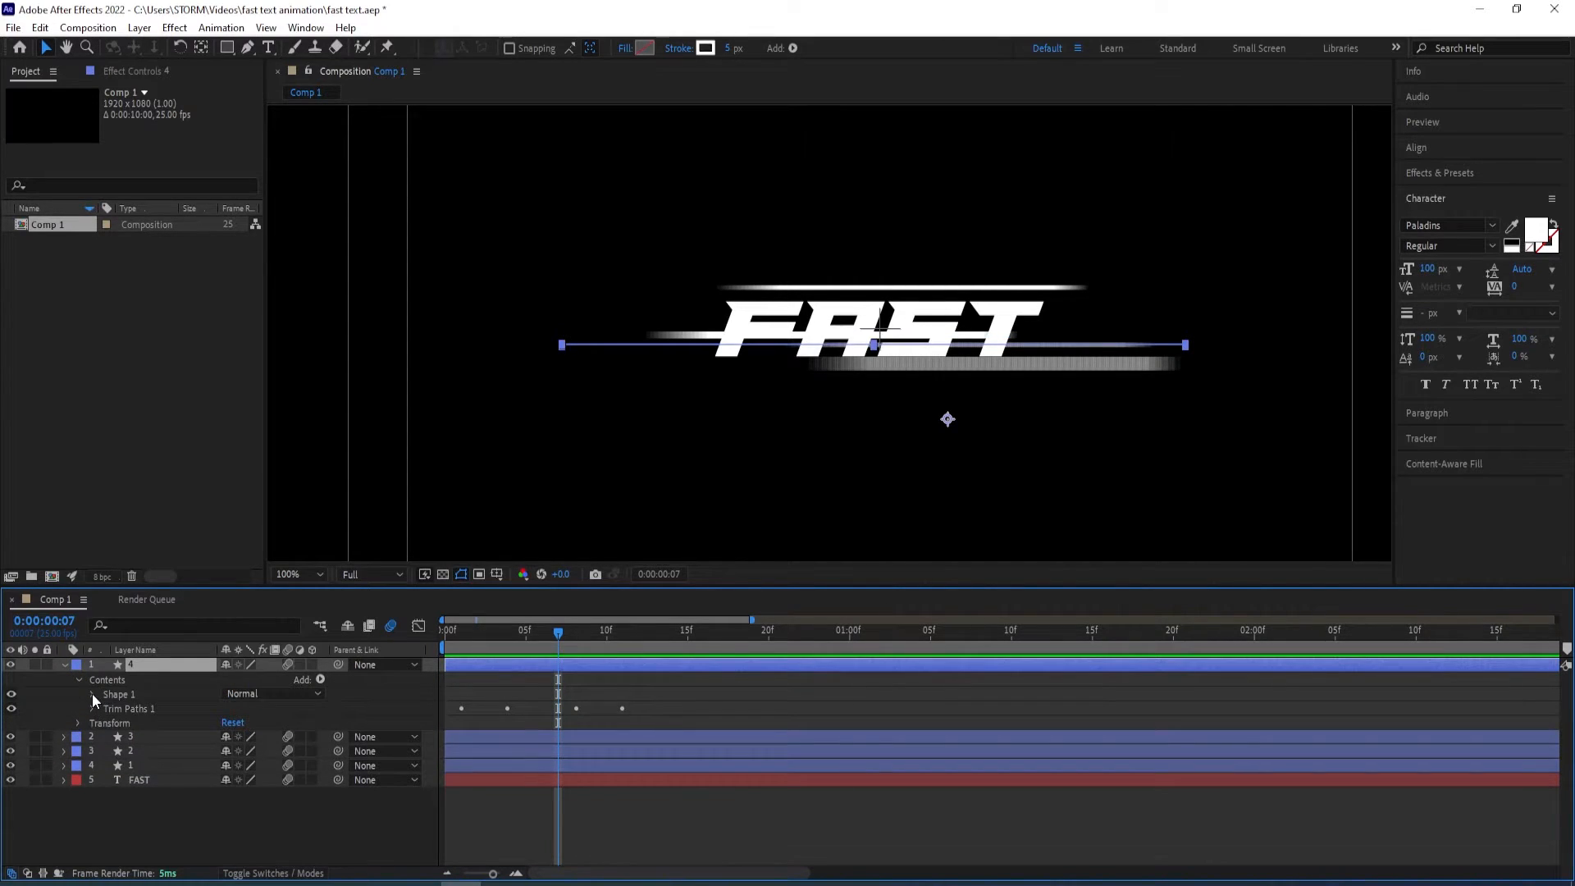
click(92, 694)
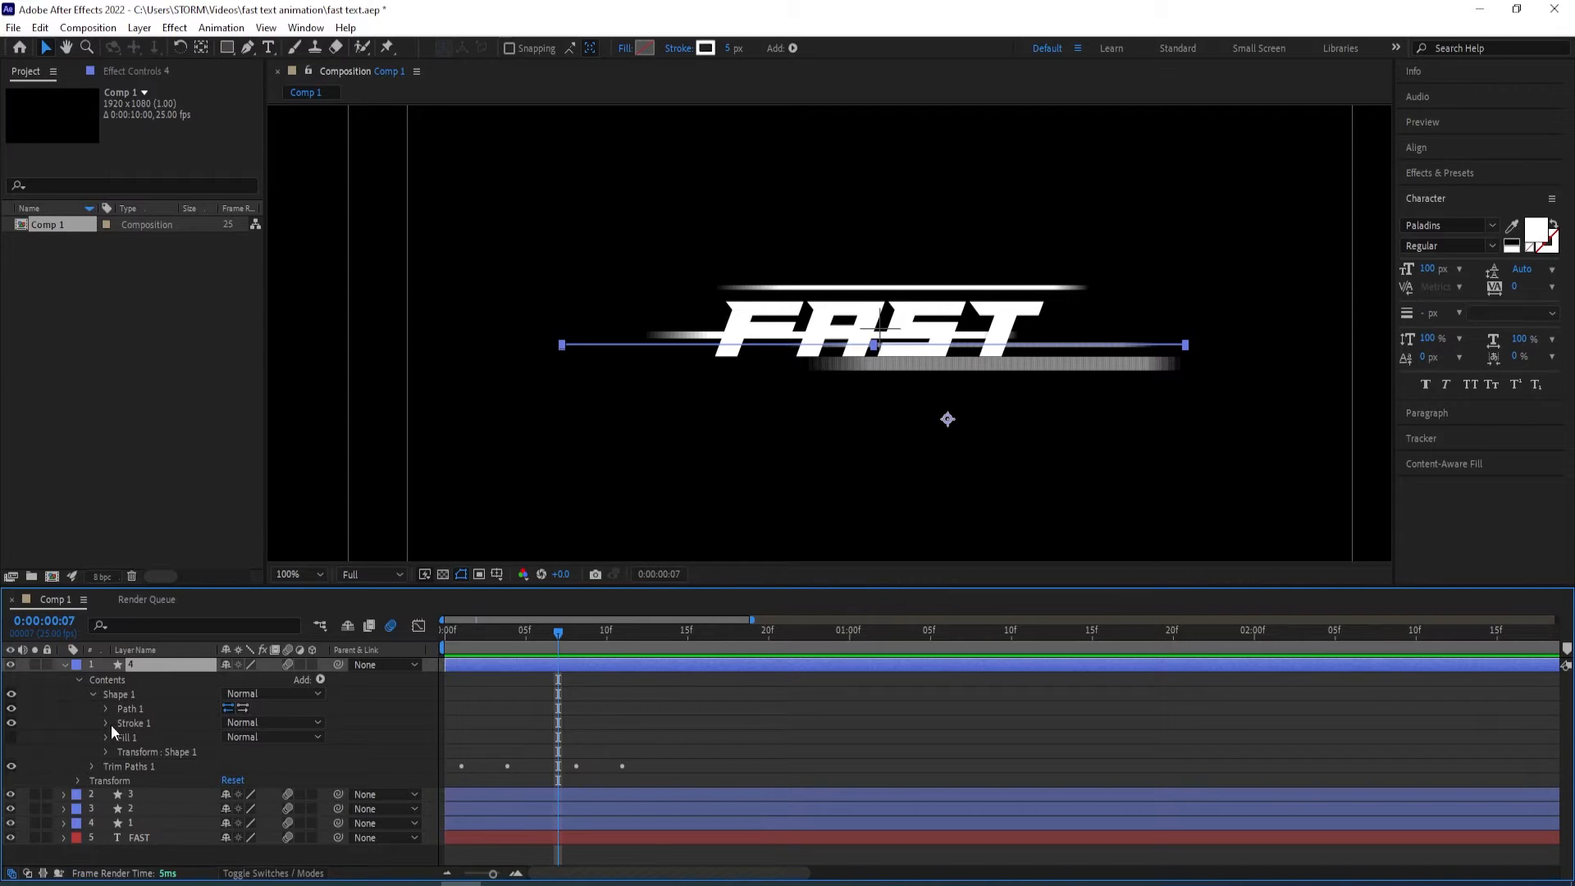
click(107, 722)
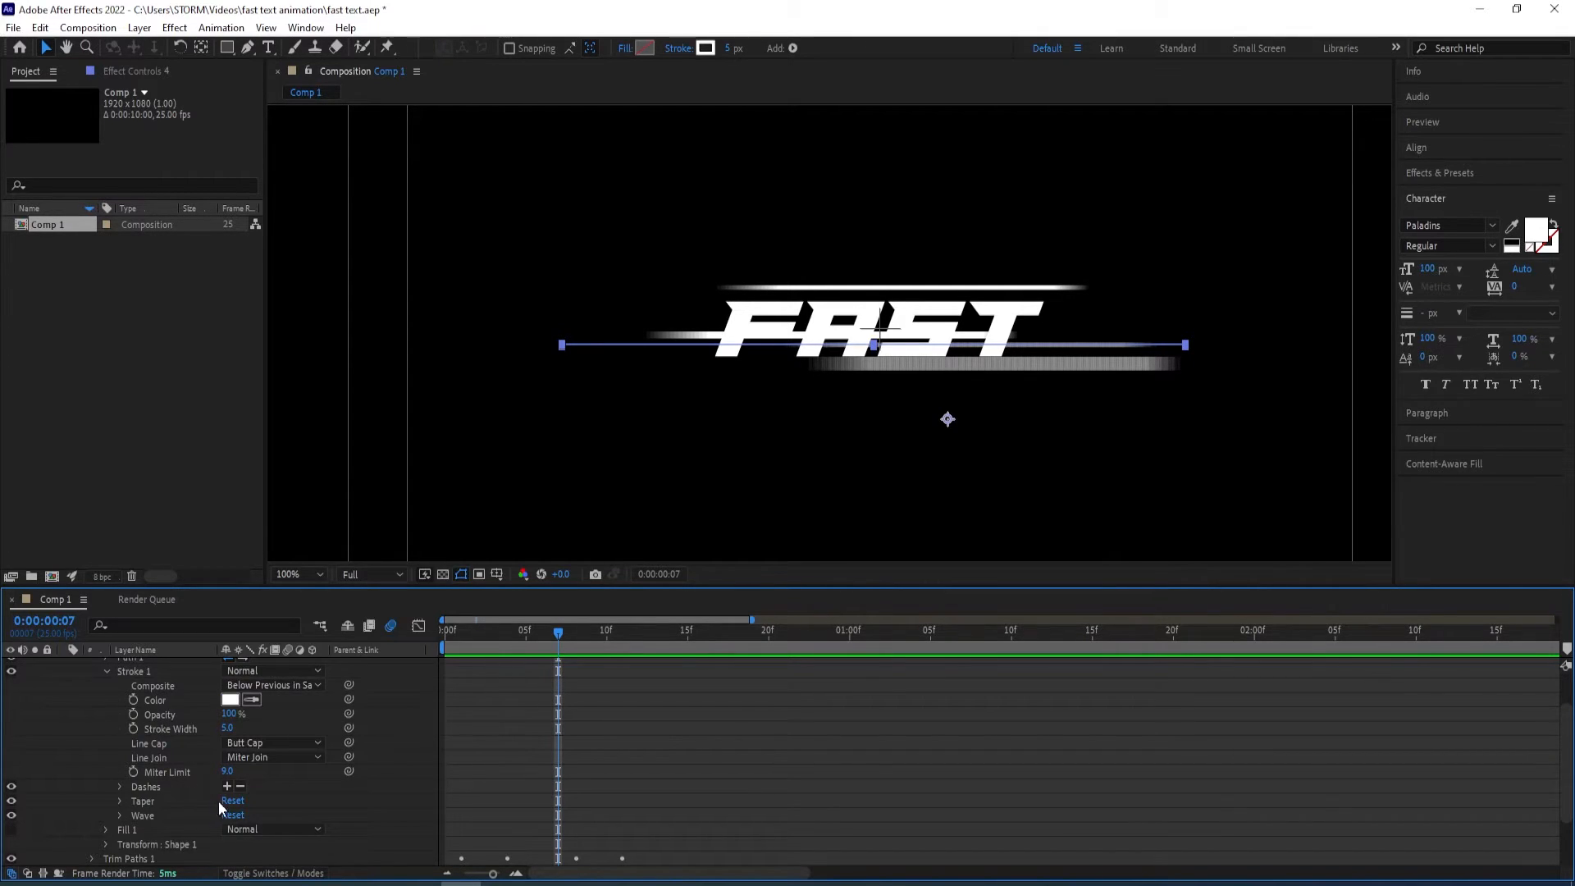
click(120, 787)
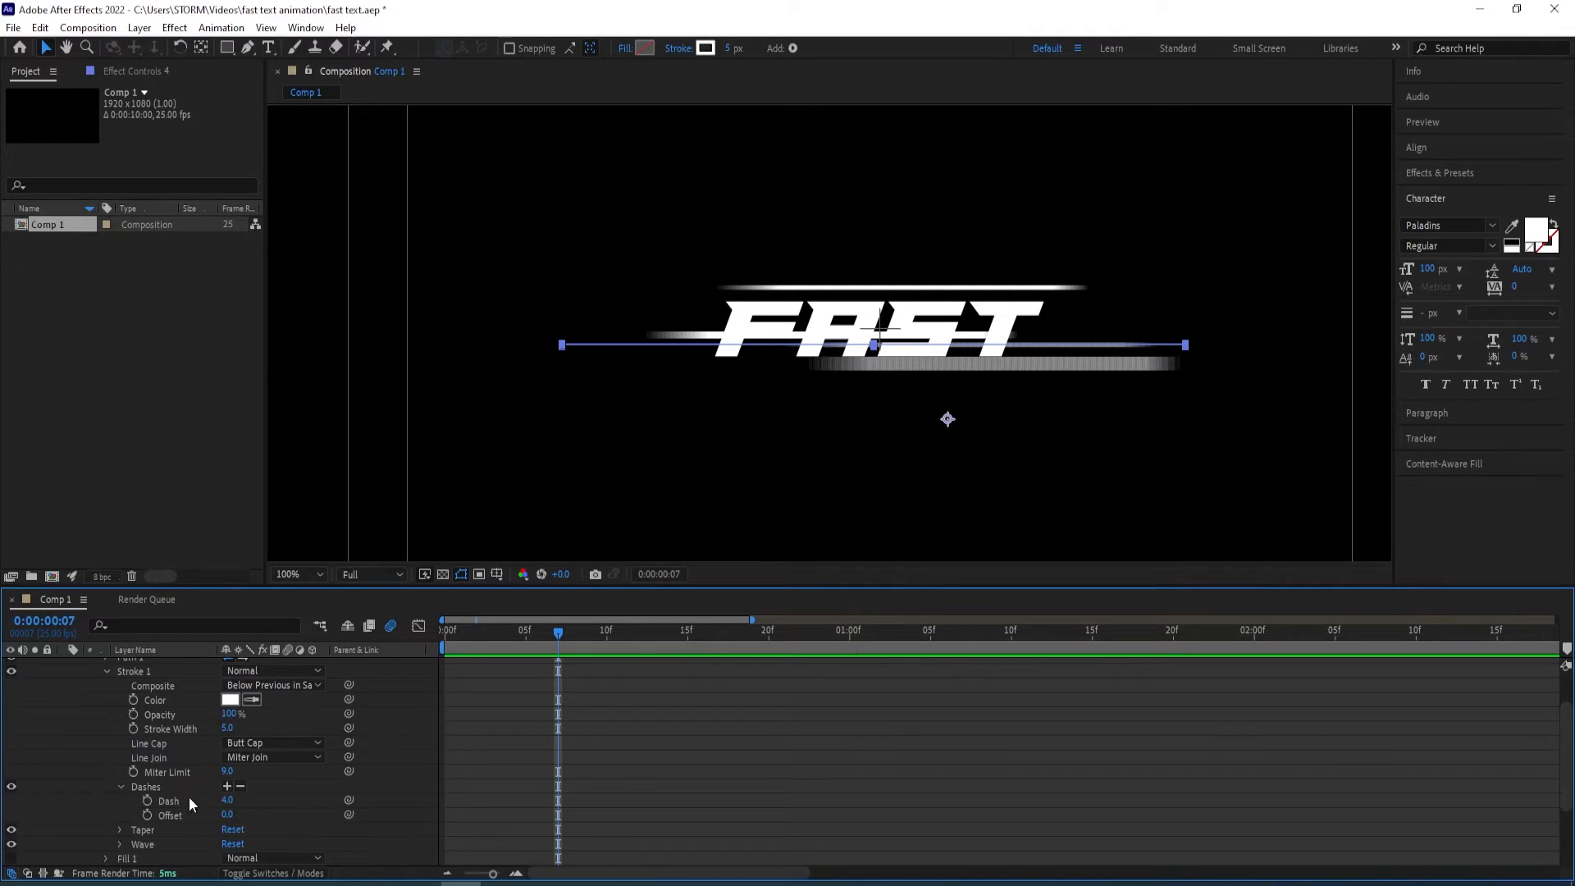
mouse_move(226, 800)
mouse_down()
mouse_move(255, 804)
mouse_move(238, 796)
mouse_up()
click(229, 801)
text(15)
key(Return)
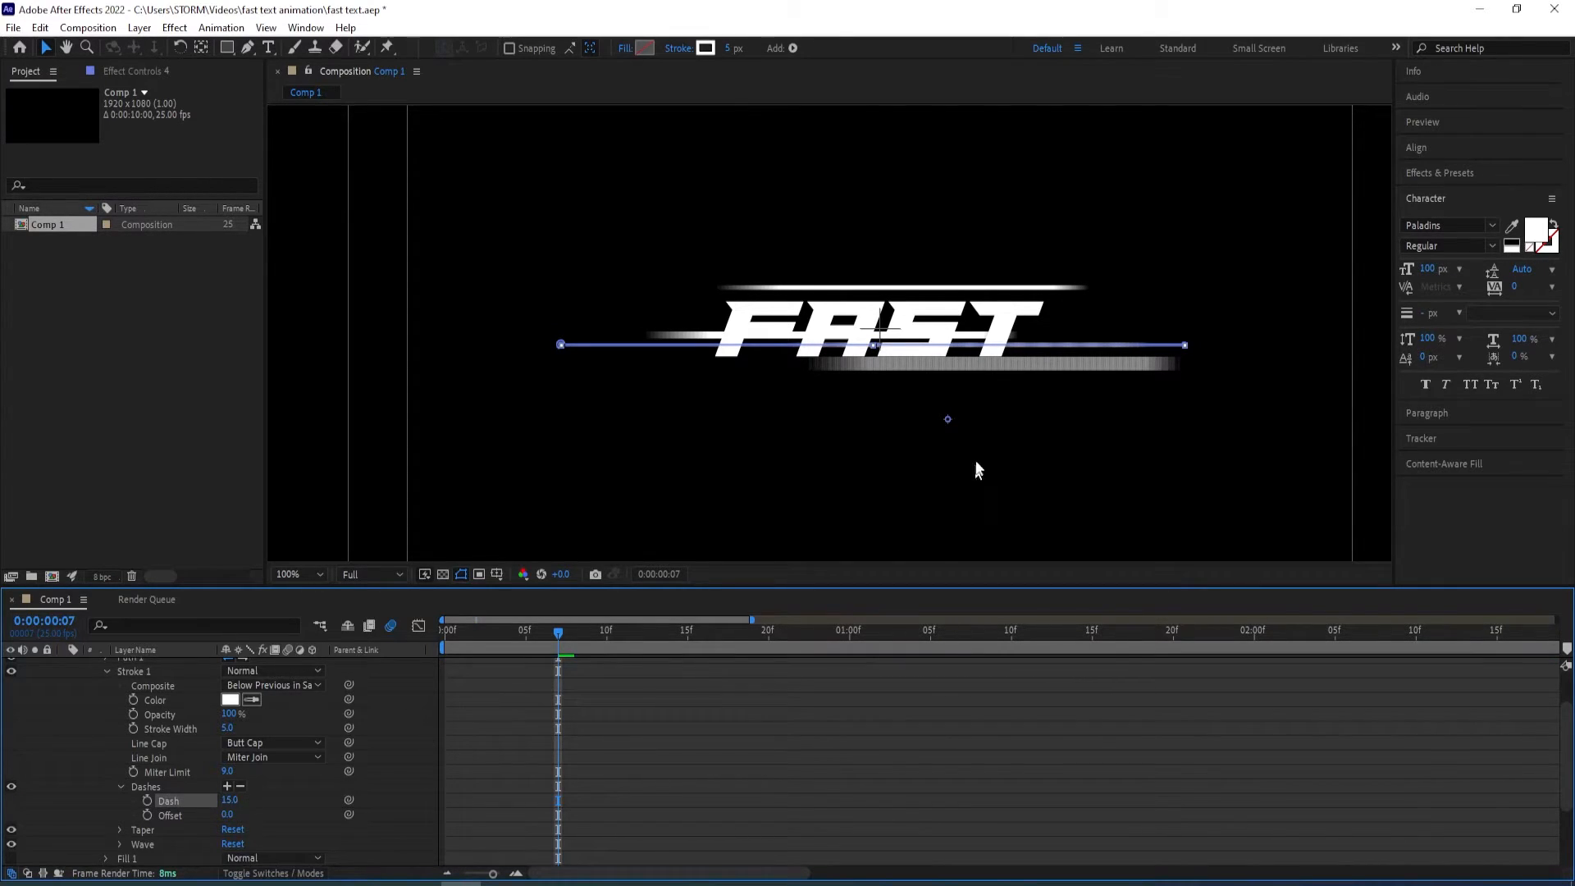
Undo the last dash change on layer 4, set its dash length to 10 and deselect the line
key(period)
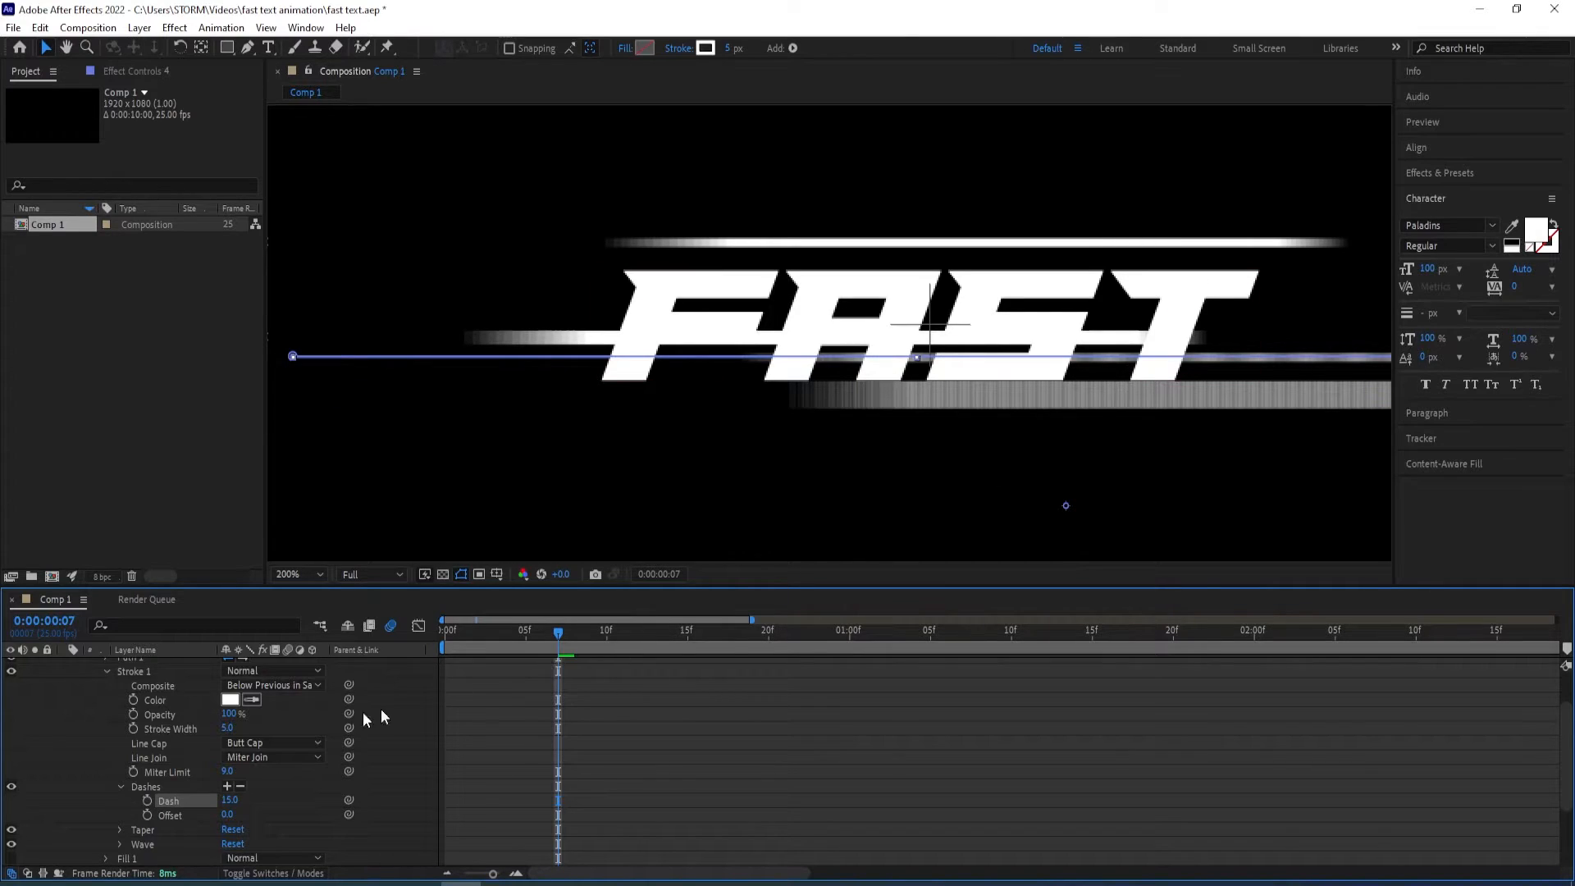
key(ctrl+z)
key(ctrl+z)
drag(230, 801, 235, 803)
key(comma)
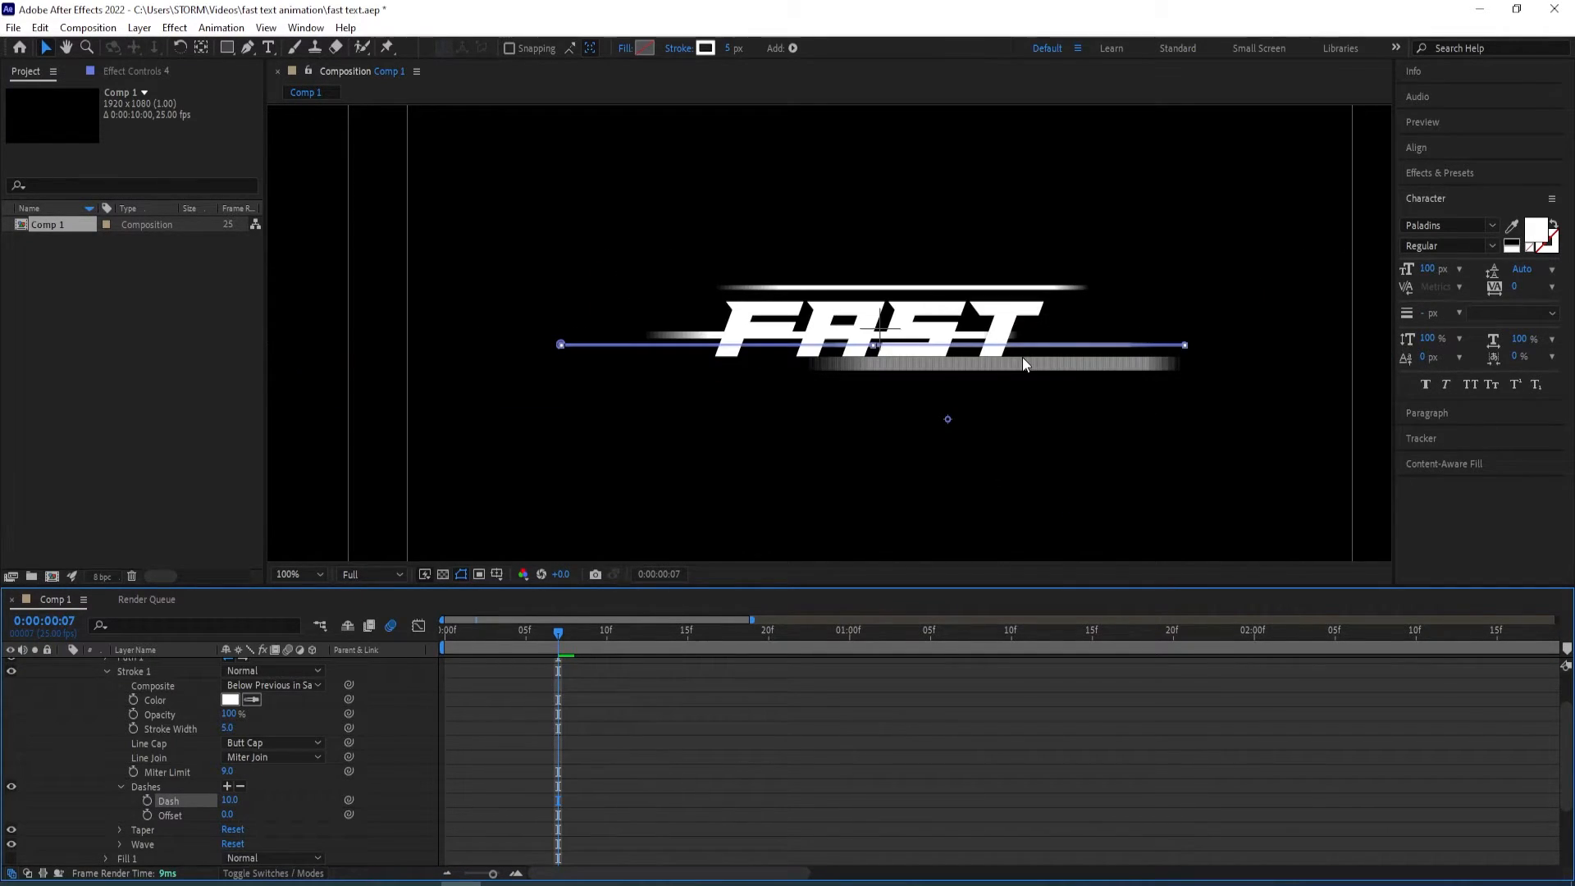
click(993, 457)
At frame 4, collapse layer 4 and stagger the speed lines so layers 2, 3 and 4 start at frames 1, 2 and 3
drag(560, 640, 510, 643)
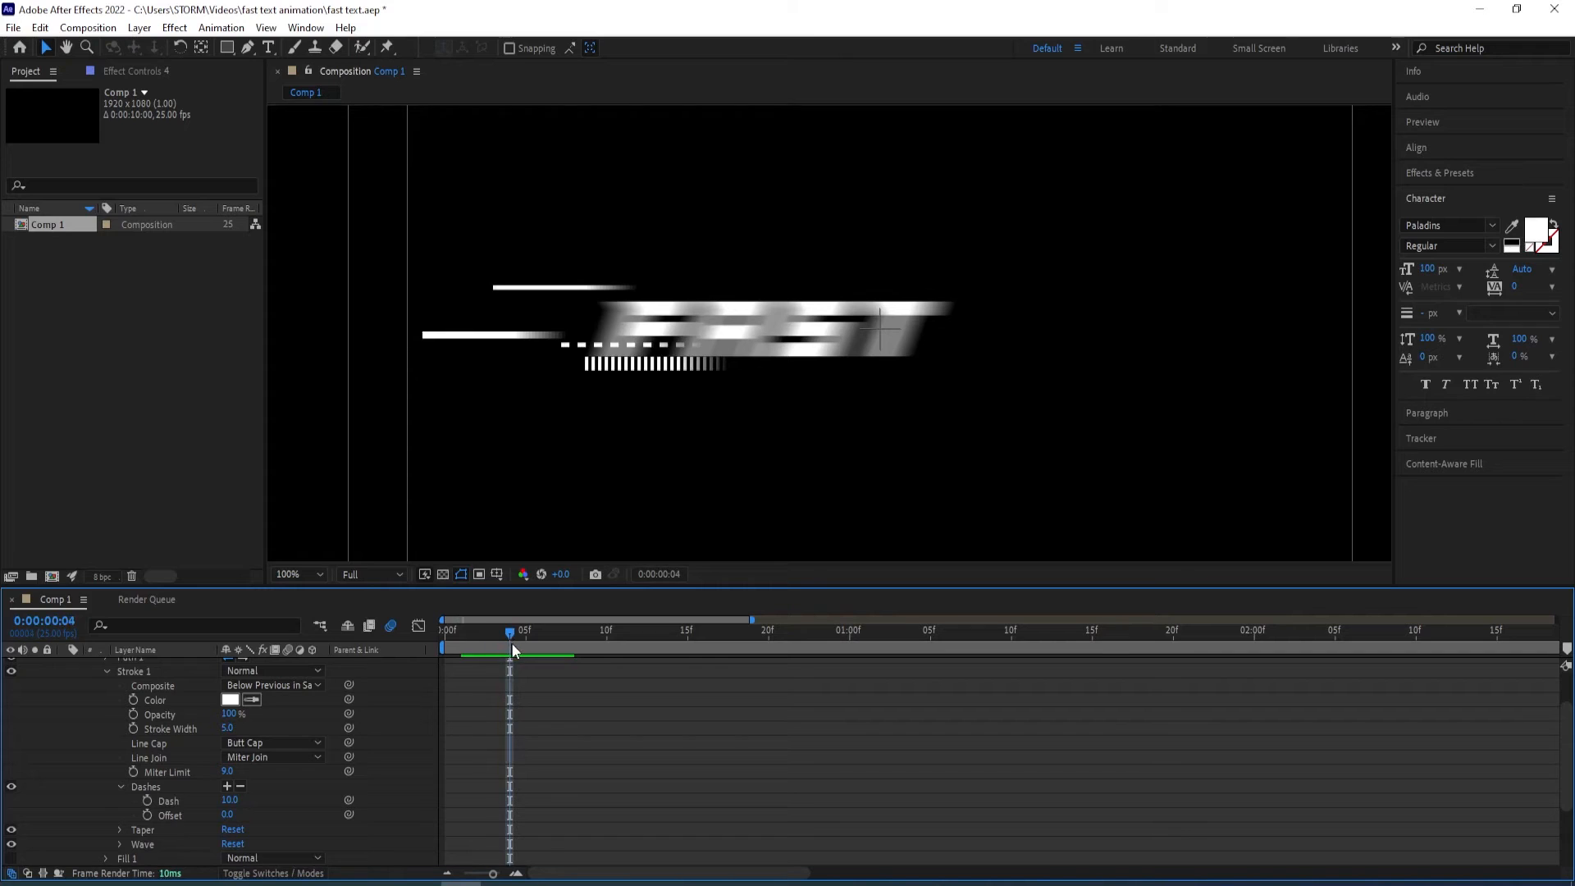
scroll(686, 382, down, 2)
scroll(113, 706, up, 3)
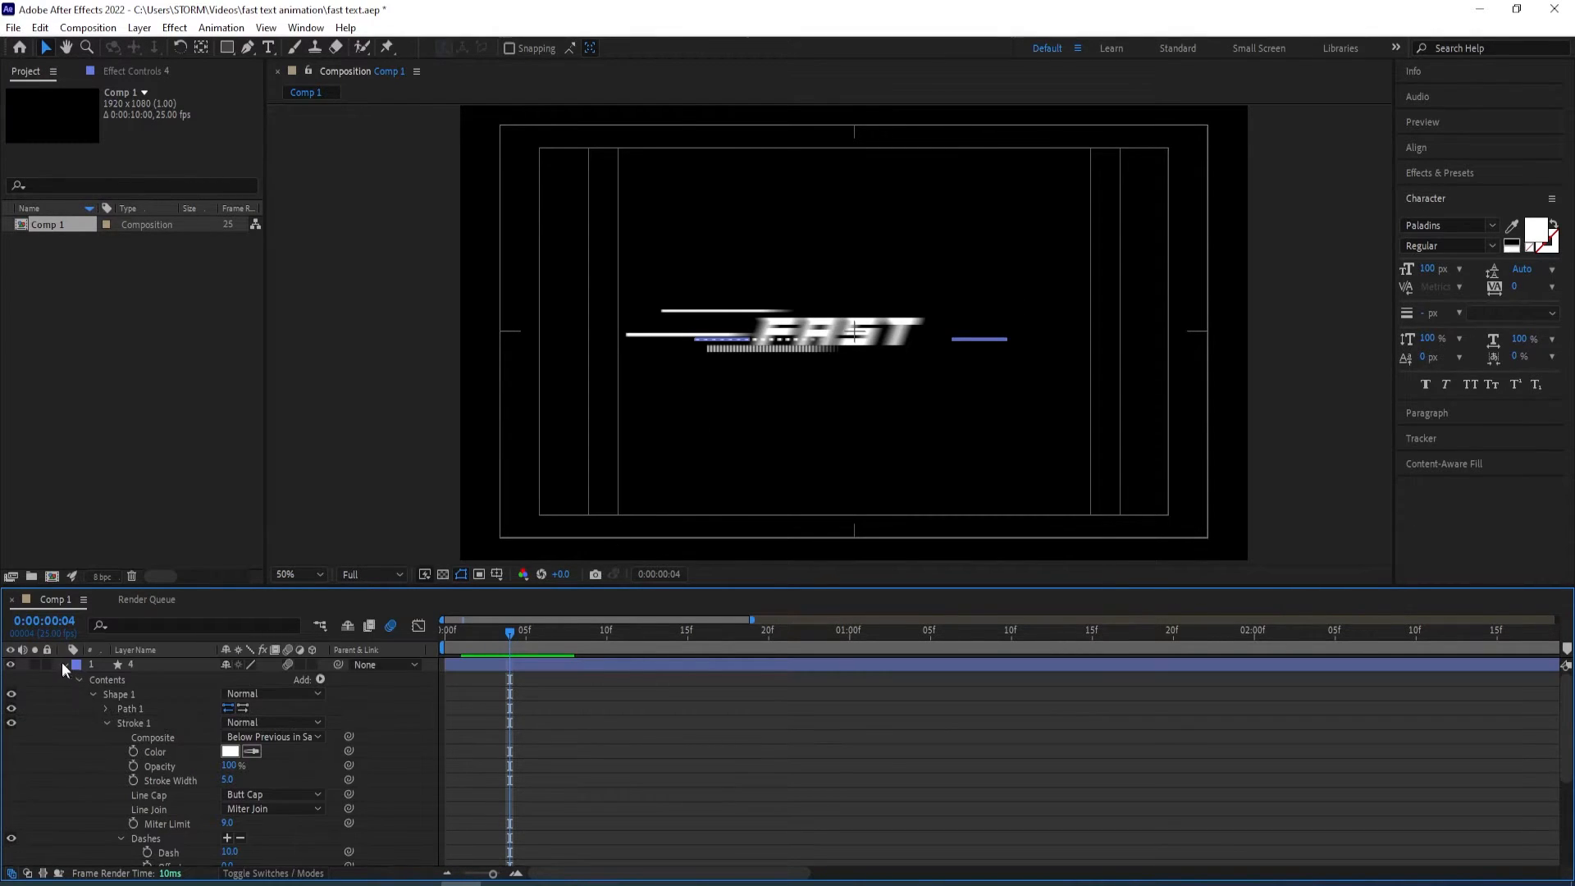
click(63, 664)
click(133, 693)
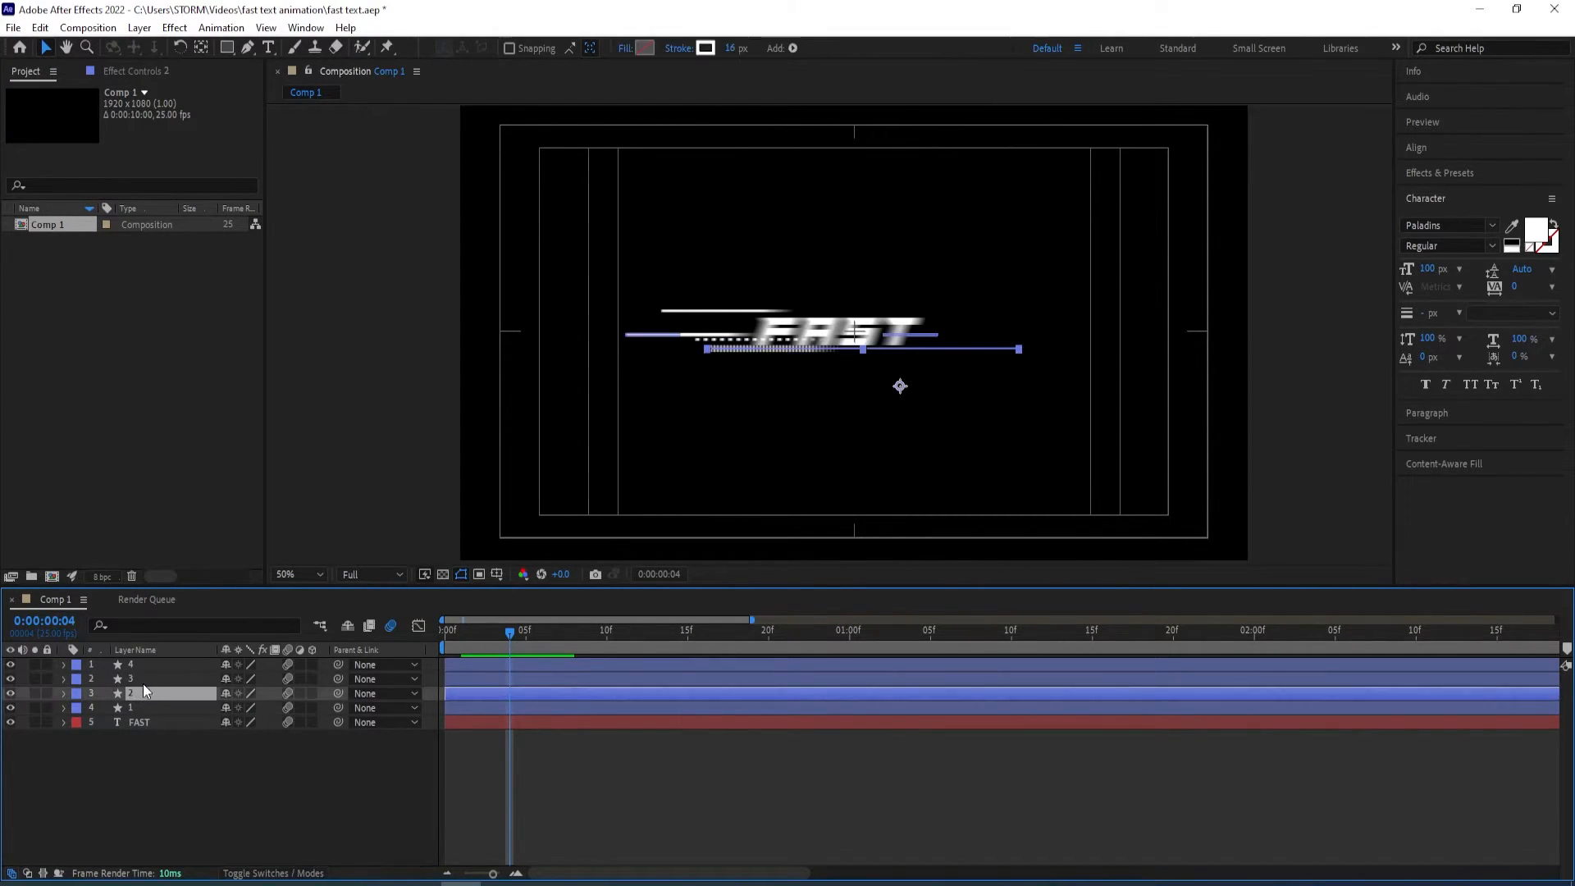
click(147, 681)
click(153, 695)
click(177, 679)
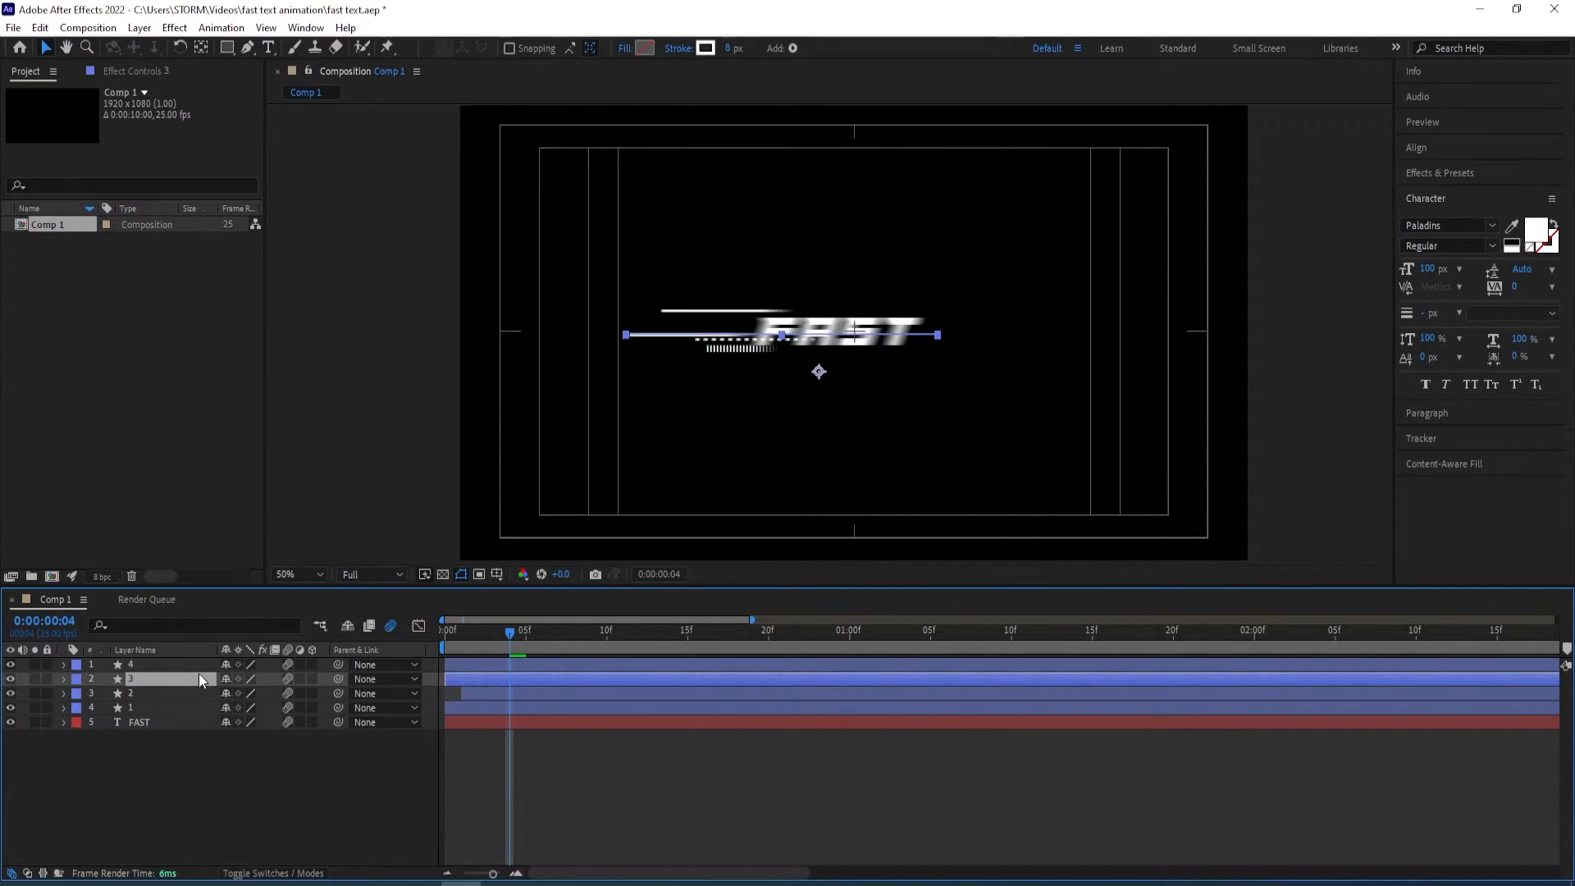
click(179, 666)
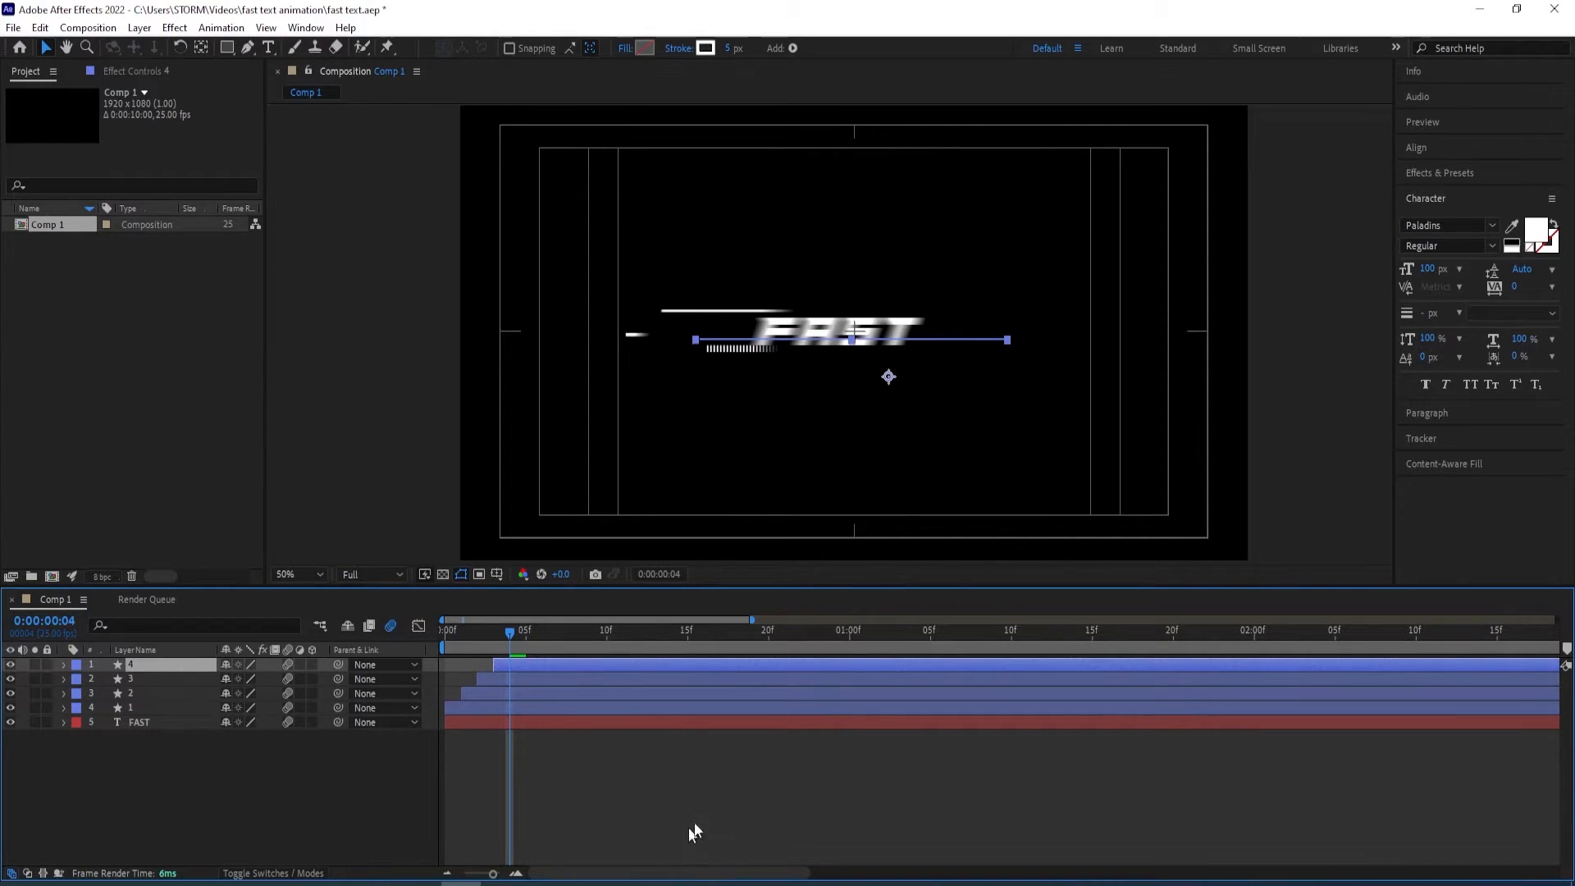
Play the animation from the start twice to check the staggered speed lines
key(space)
drag(776, 636, 426, 648)
key(space)
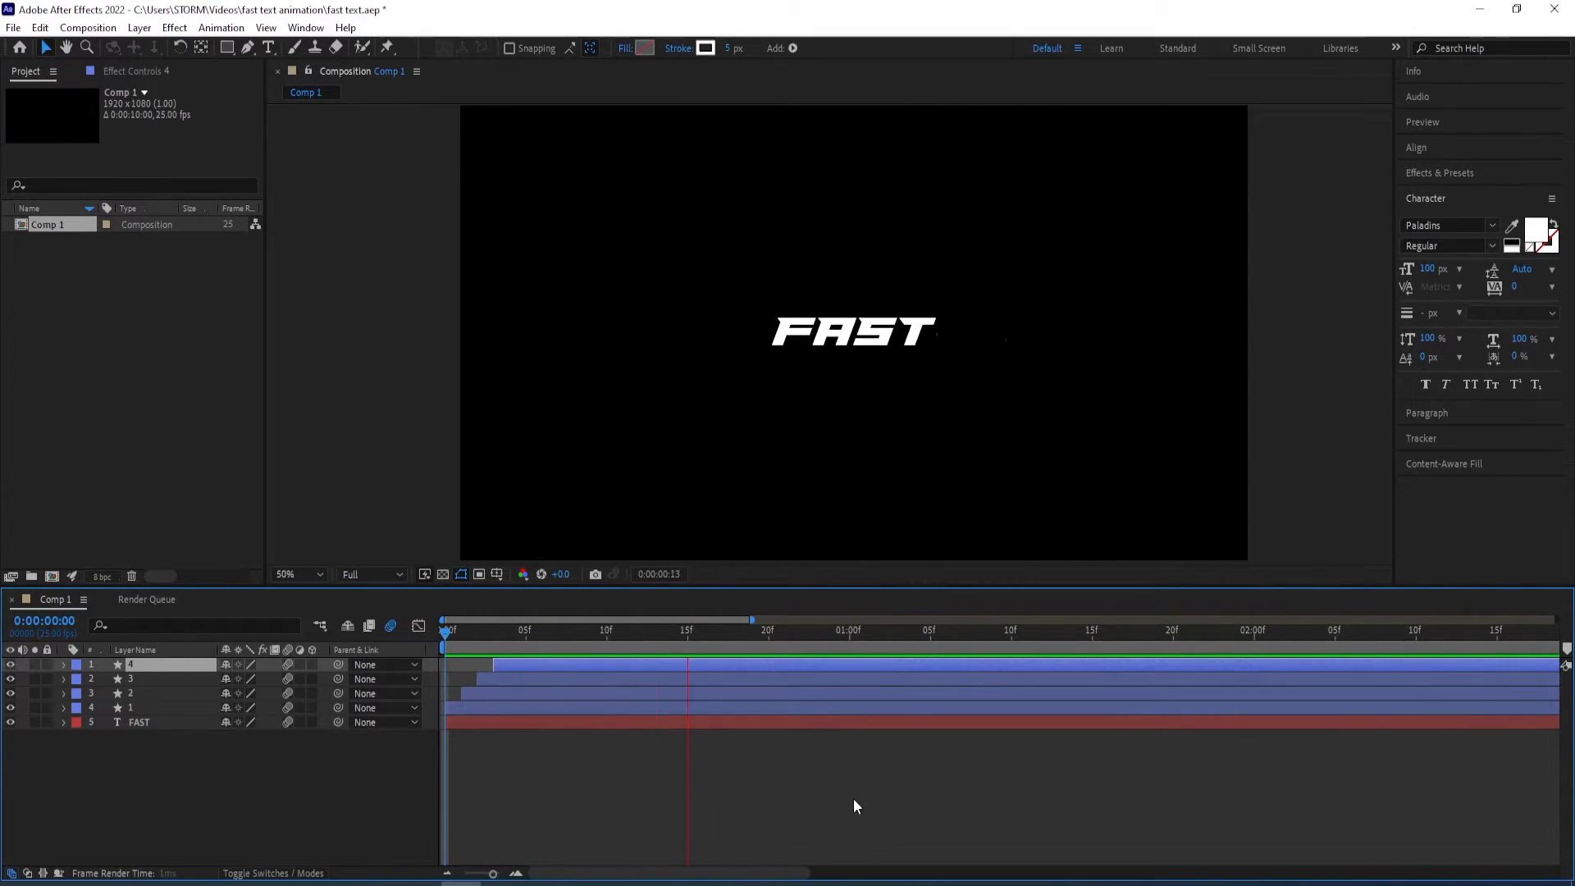
key(space)
drag(943, 636, 435, 648)
key(space)
key(space)
At frame 20, expand layer 4's properties and set its stroke miter limit to 50
scroll(1002, 352, up, 1)
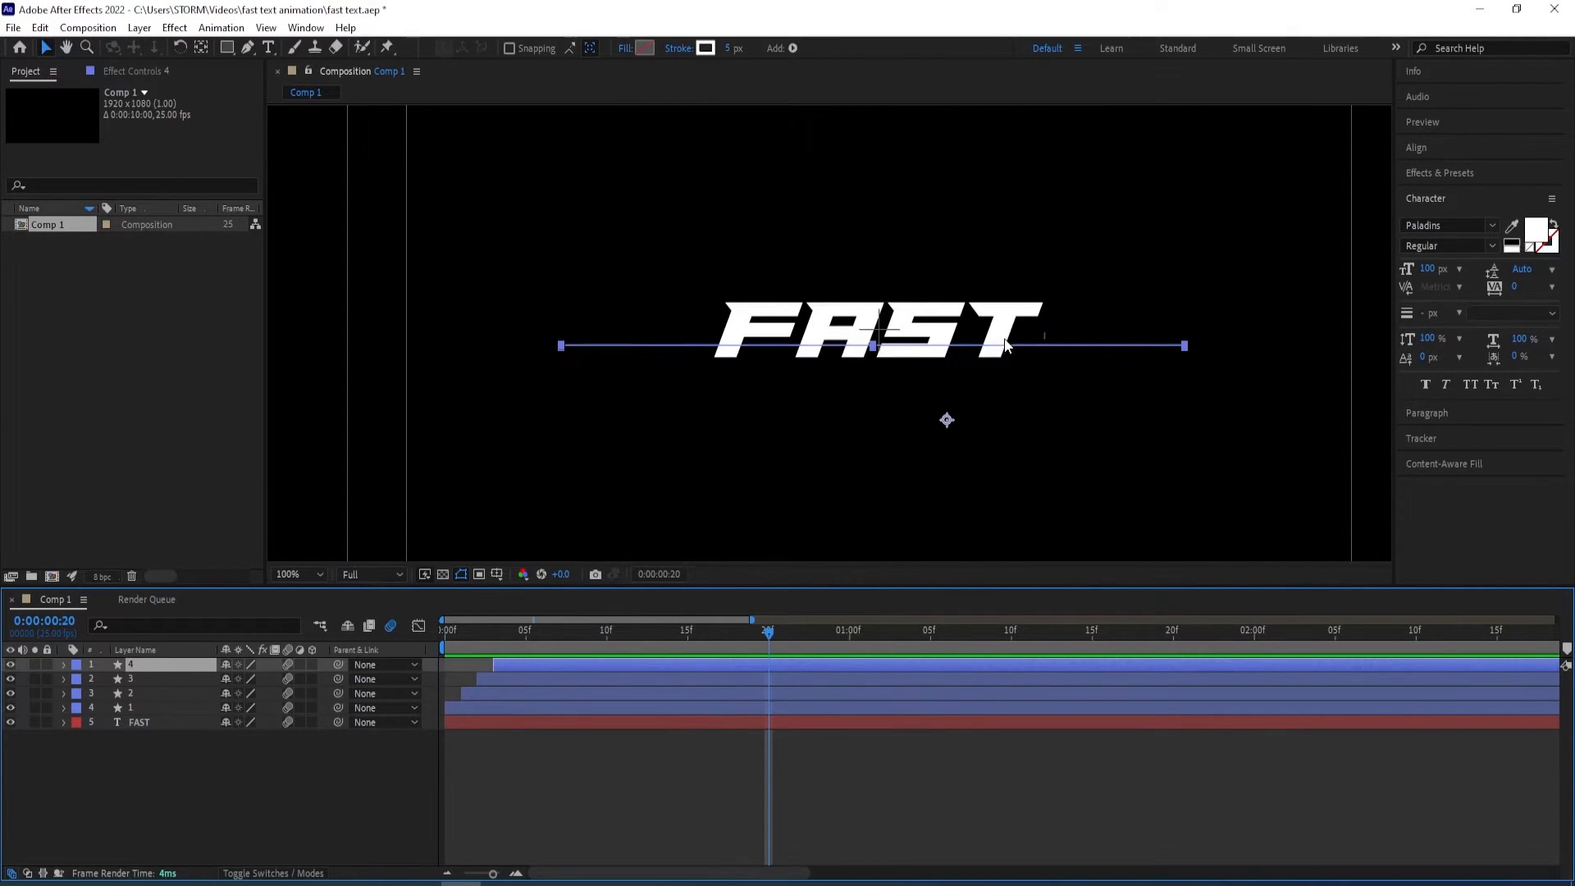
scroll(1069, 347, up, 1)
drag(1214, 454, 883, 455)
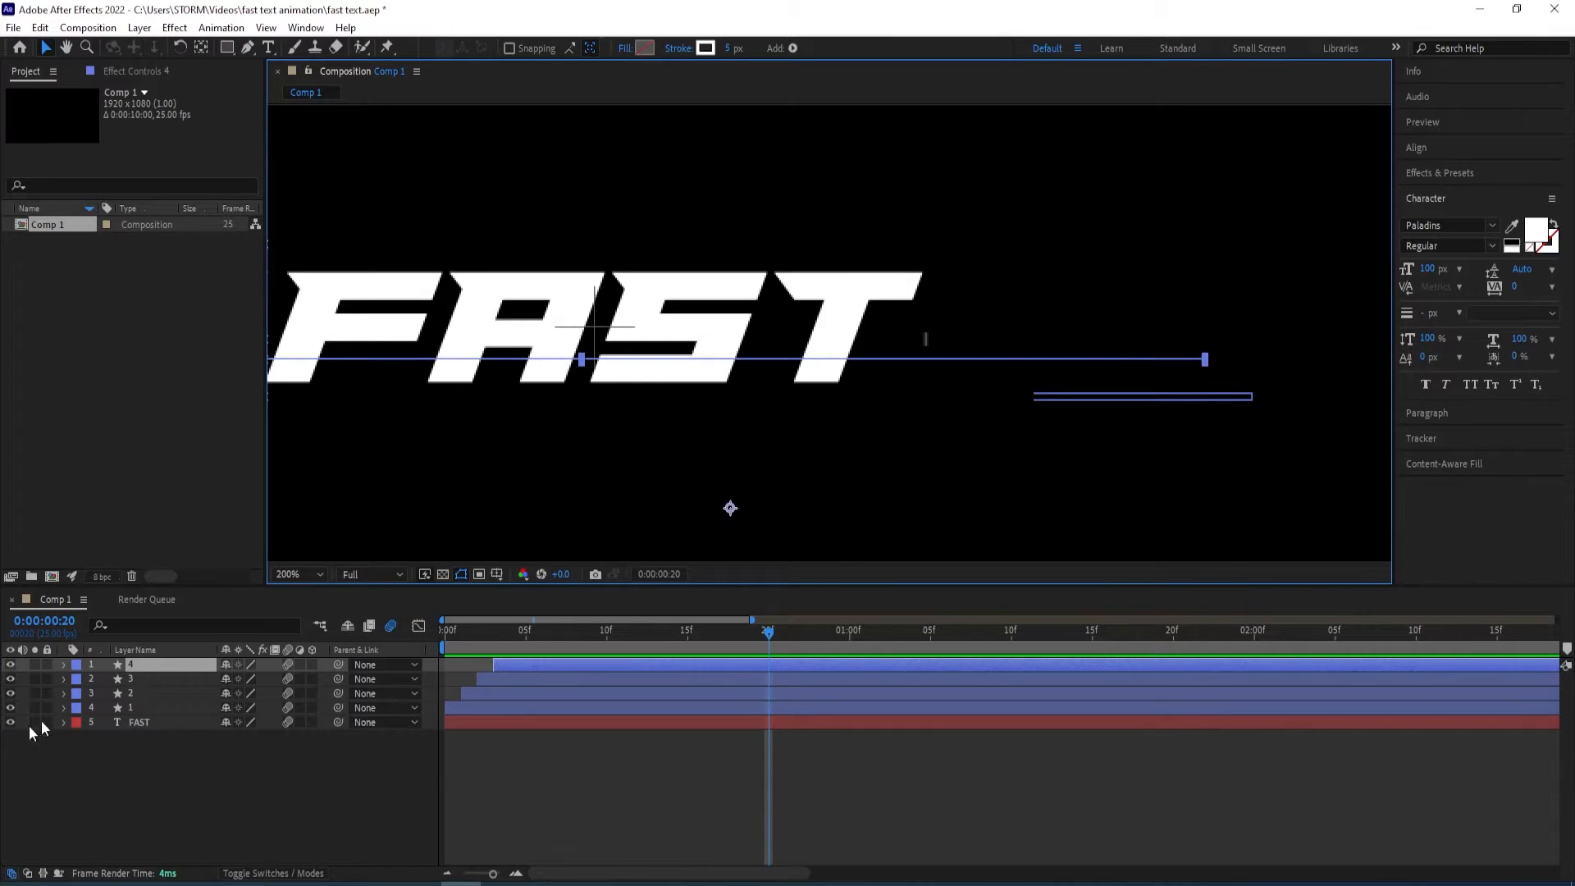
click(62, 663)
scroll(184, 730, down, 1)
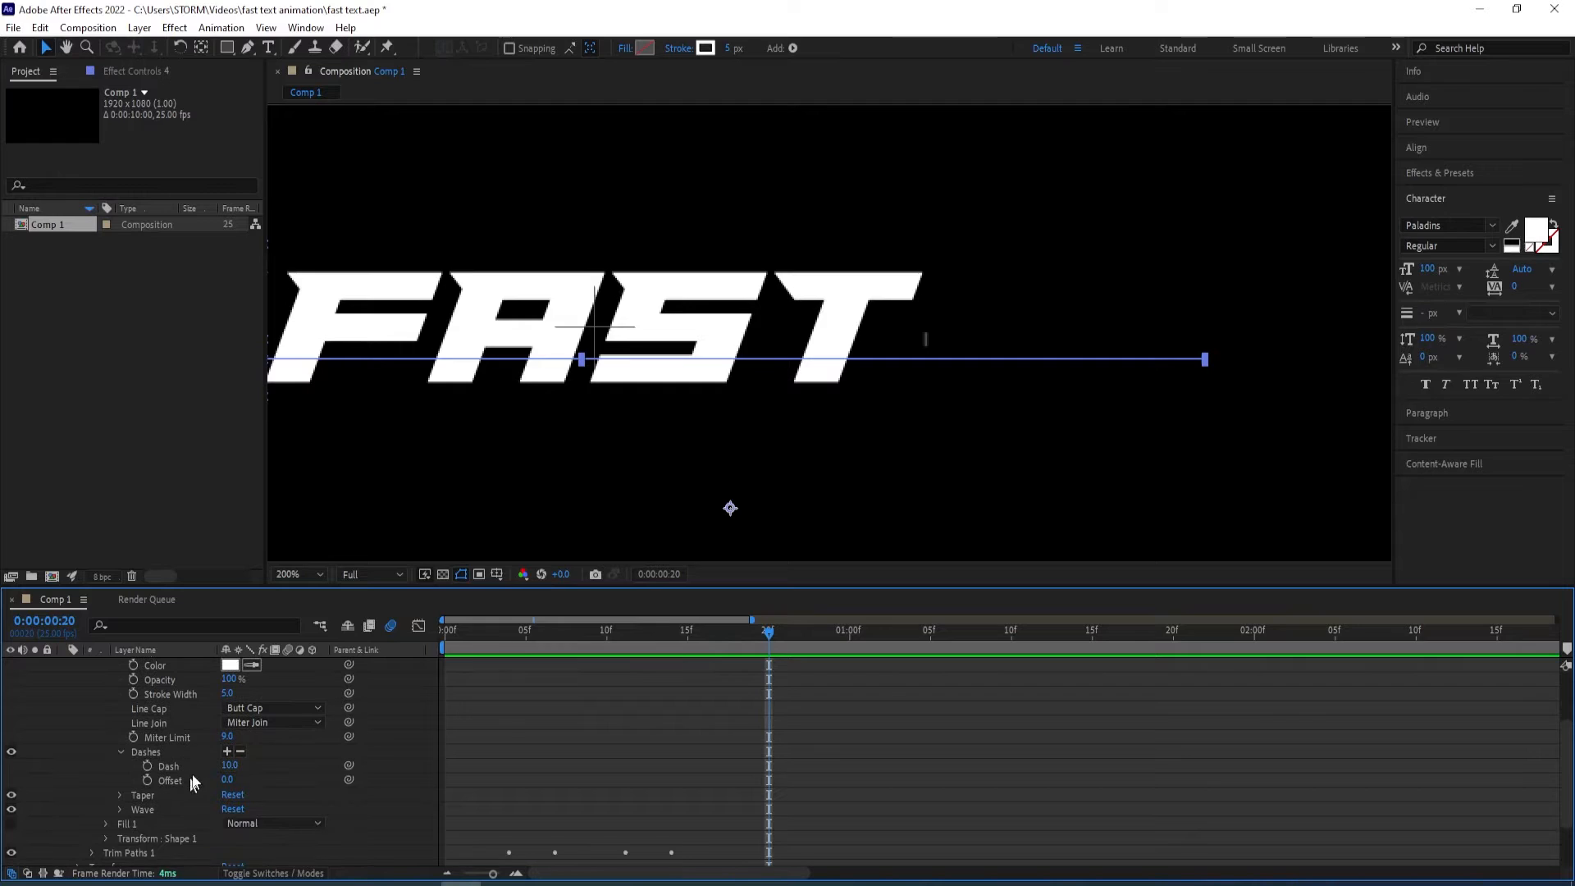
drag(229, 734, 824, 712)
click(1061, 736)
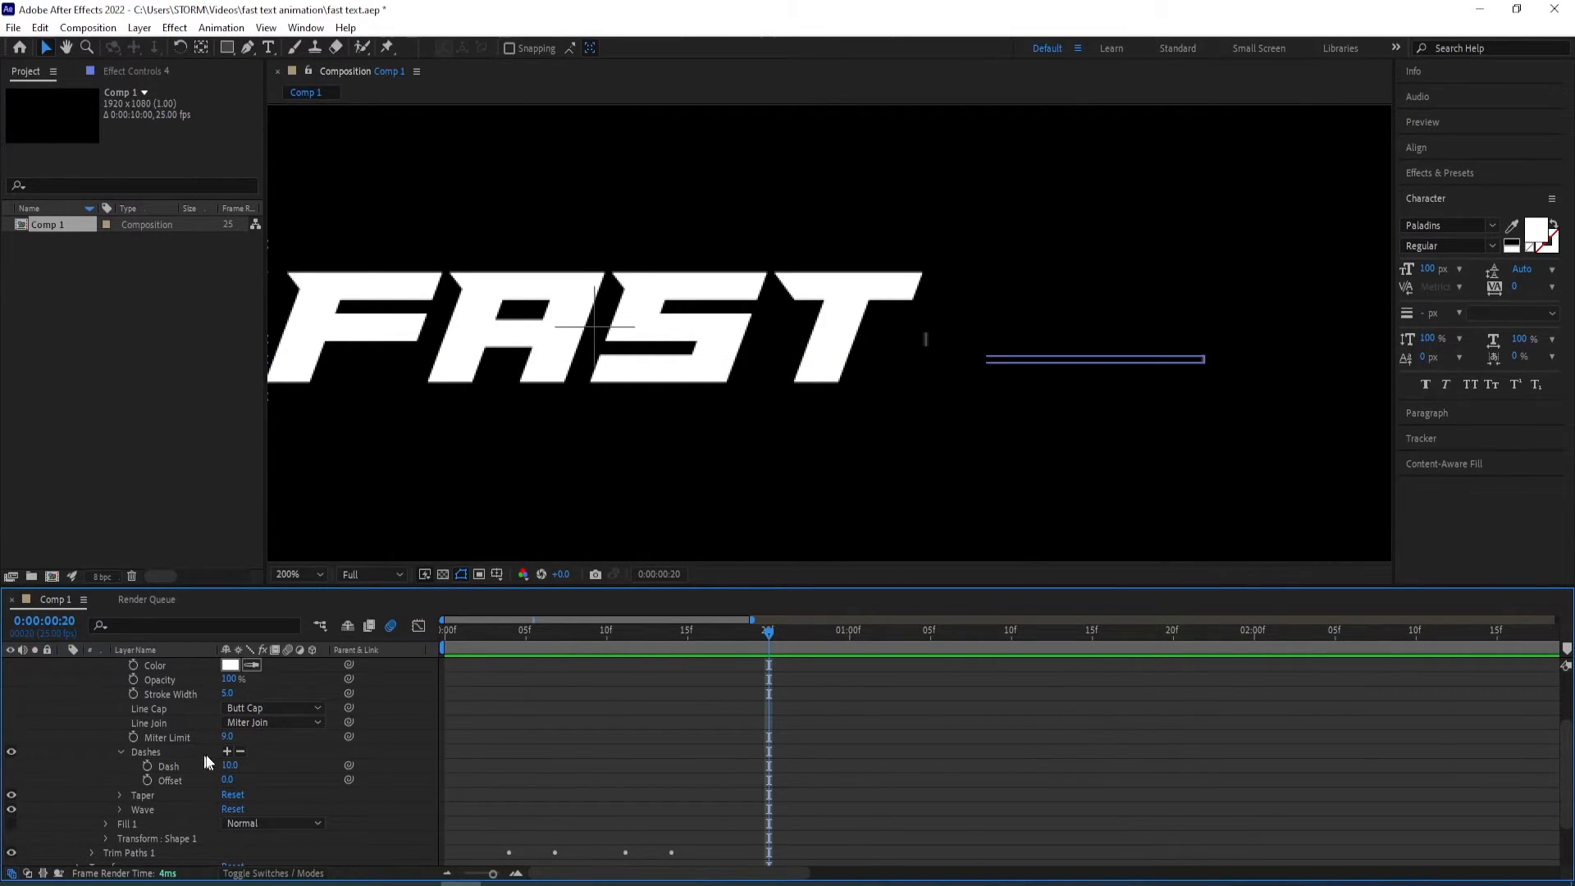
drag(227, 737, 1135, 779)
scroll(105, 686, up, 3)
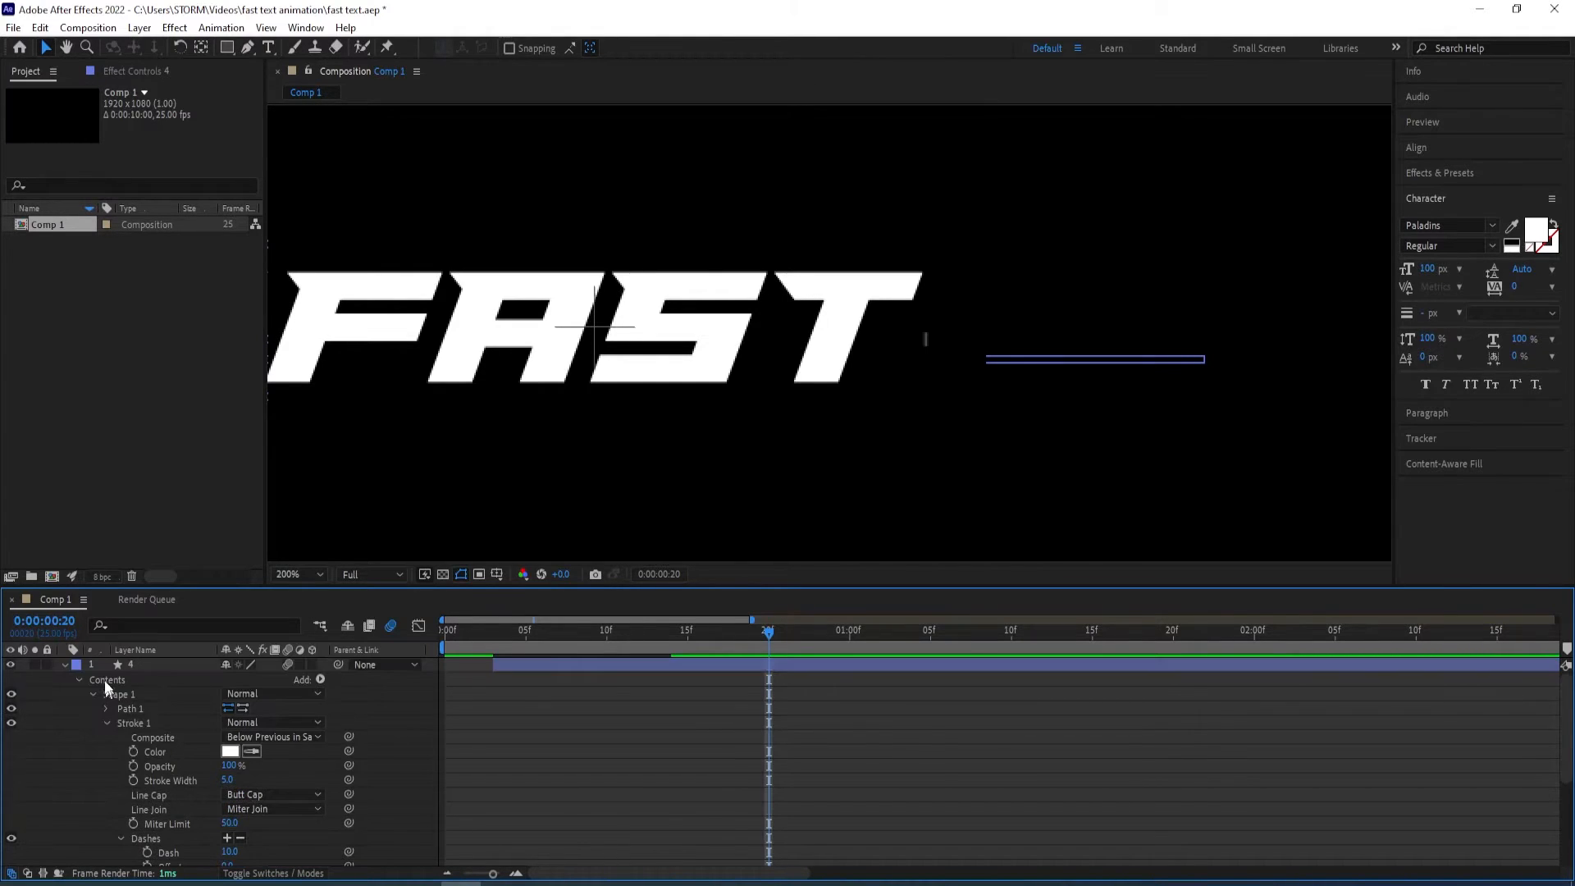
Collapse layer 4, expand layer 3's stroke properties and raise its miter limit to 77
click(64, 665)
click(65, 678)
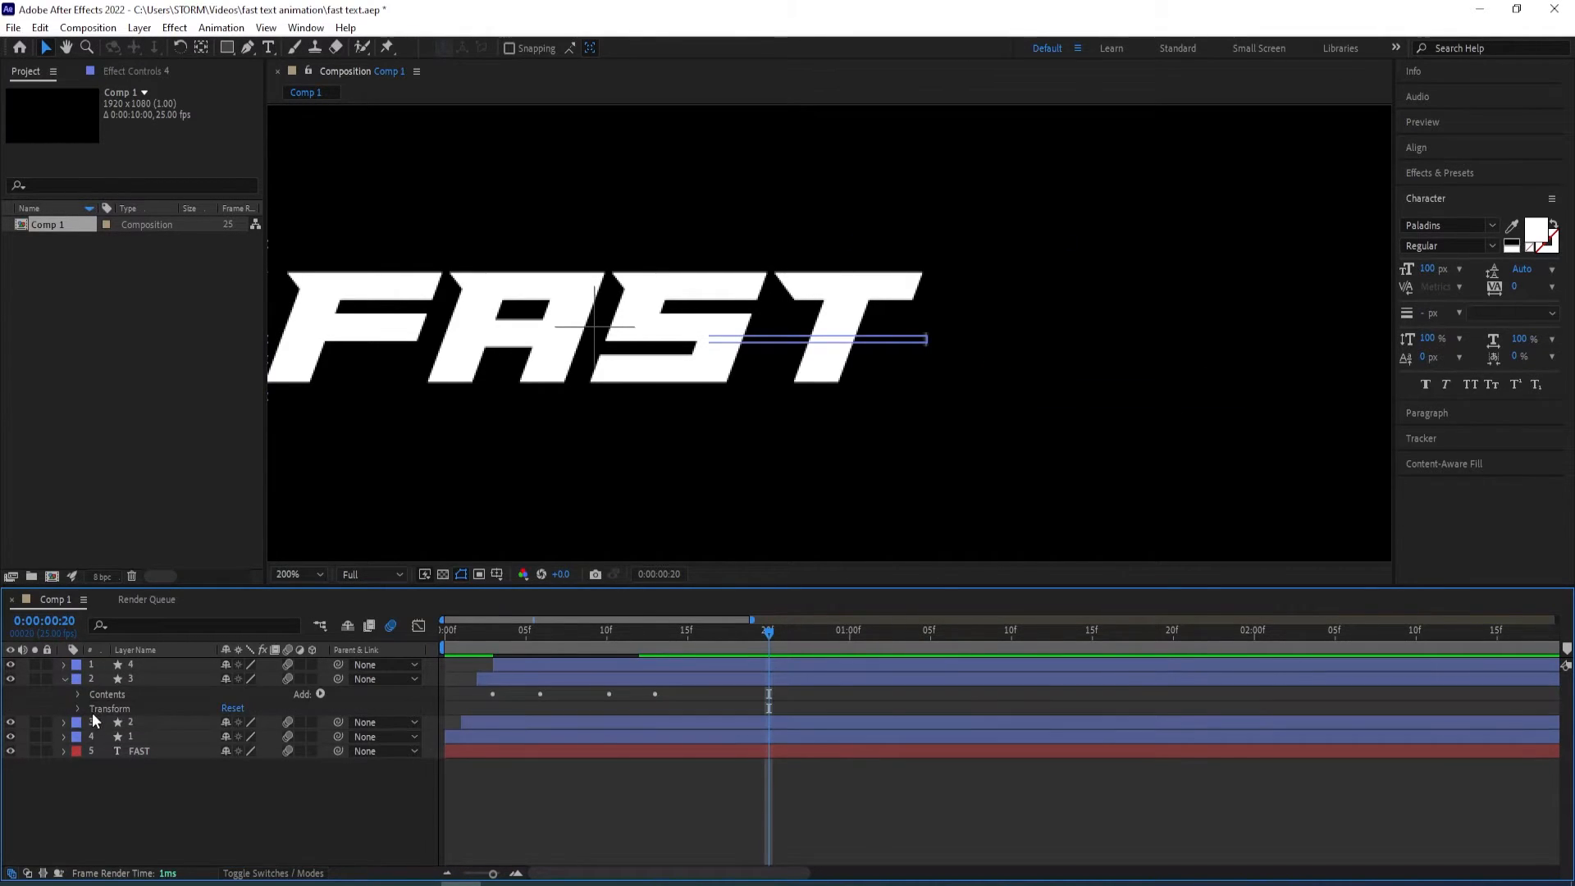
click(82, 696)
click(92, 710)
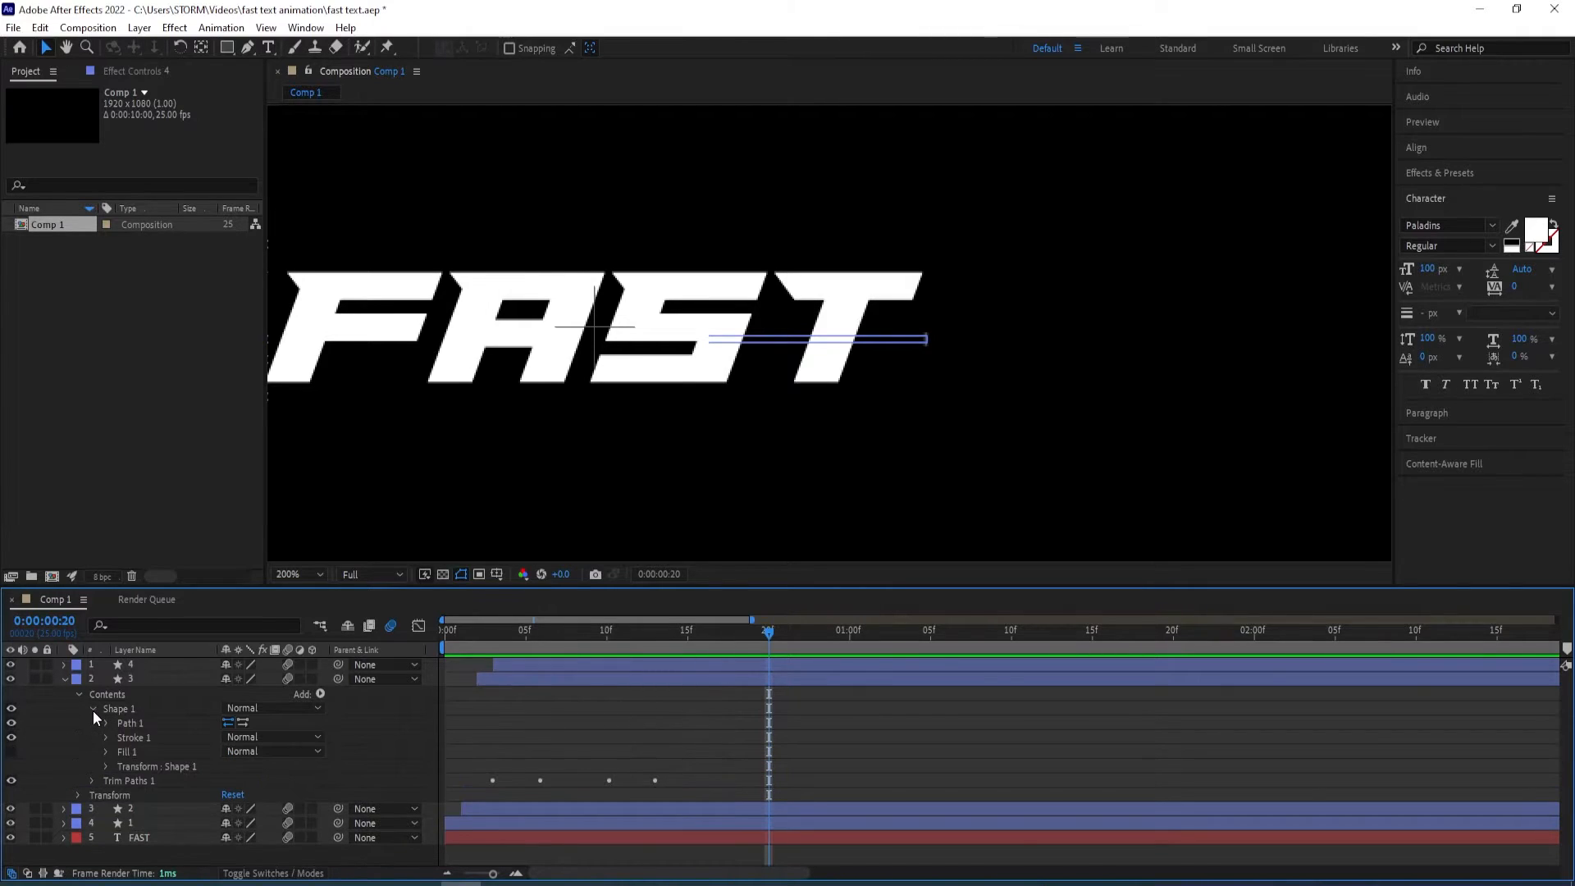
click(104, 739)
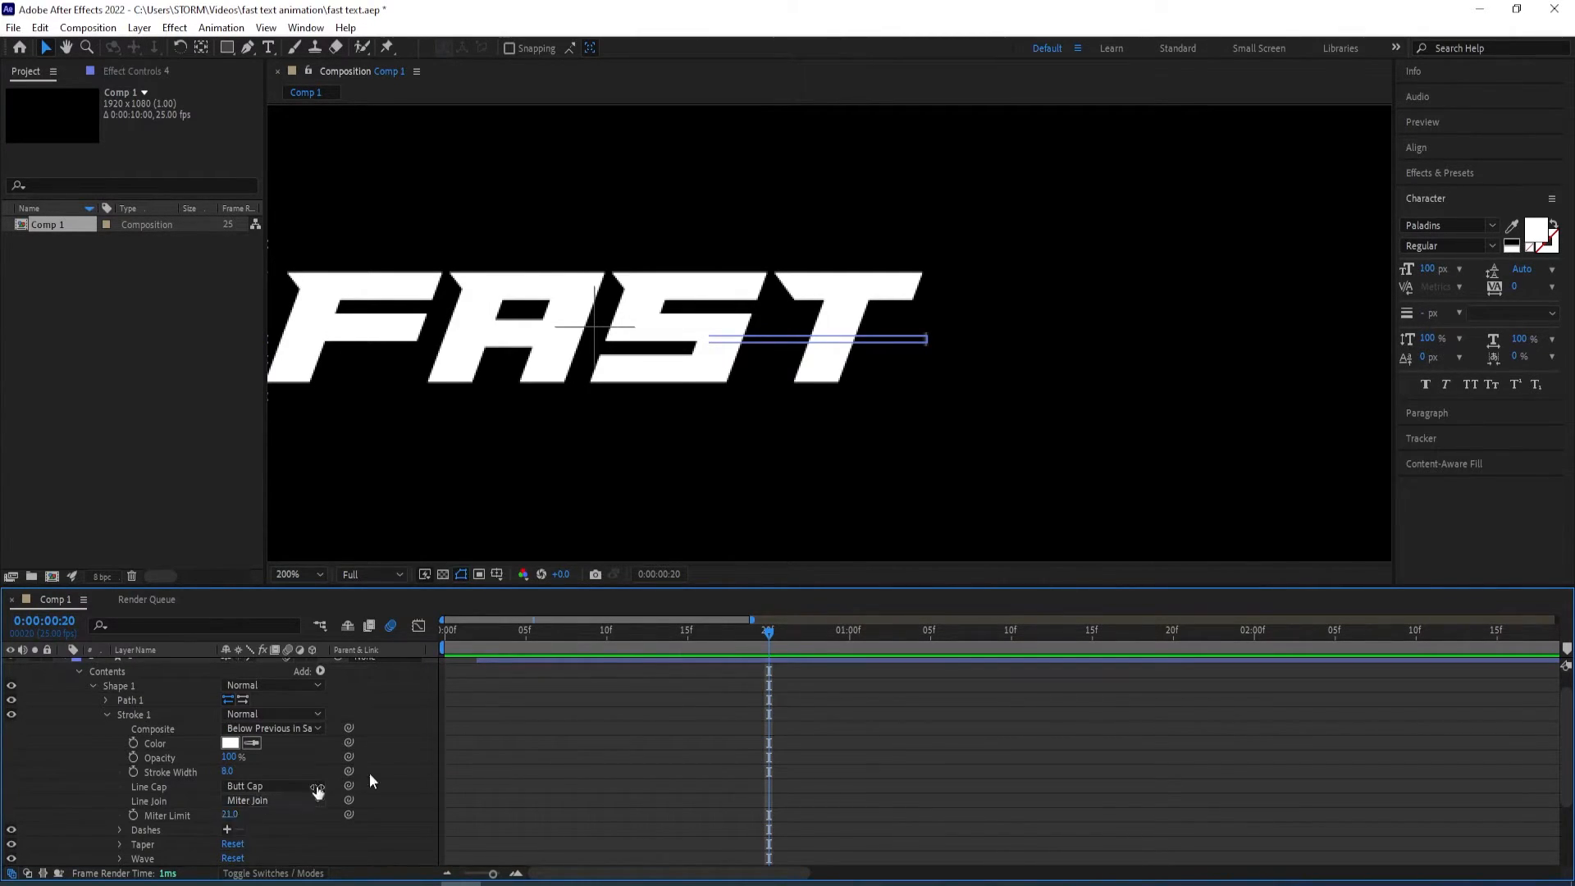
click(236, 814)
drag(237, 814, 279, 814)
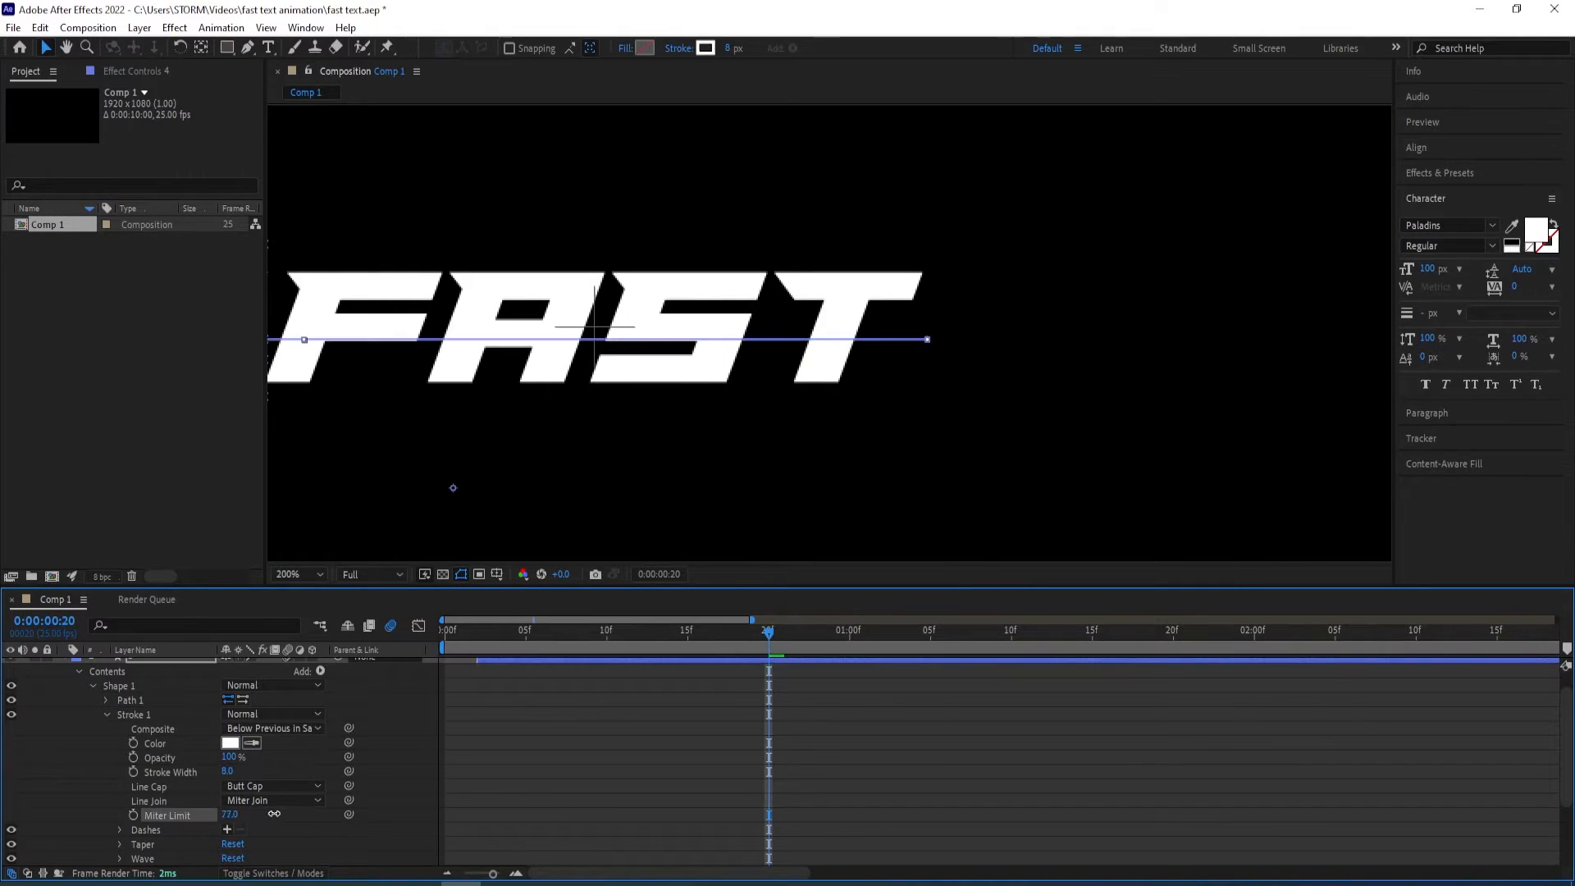
click(602, 800)
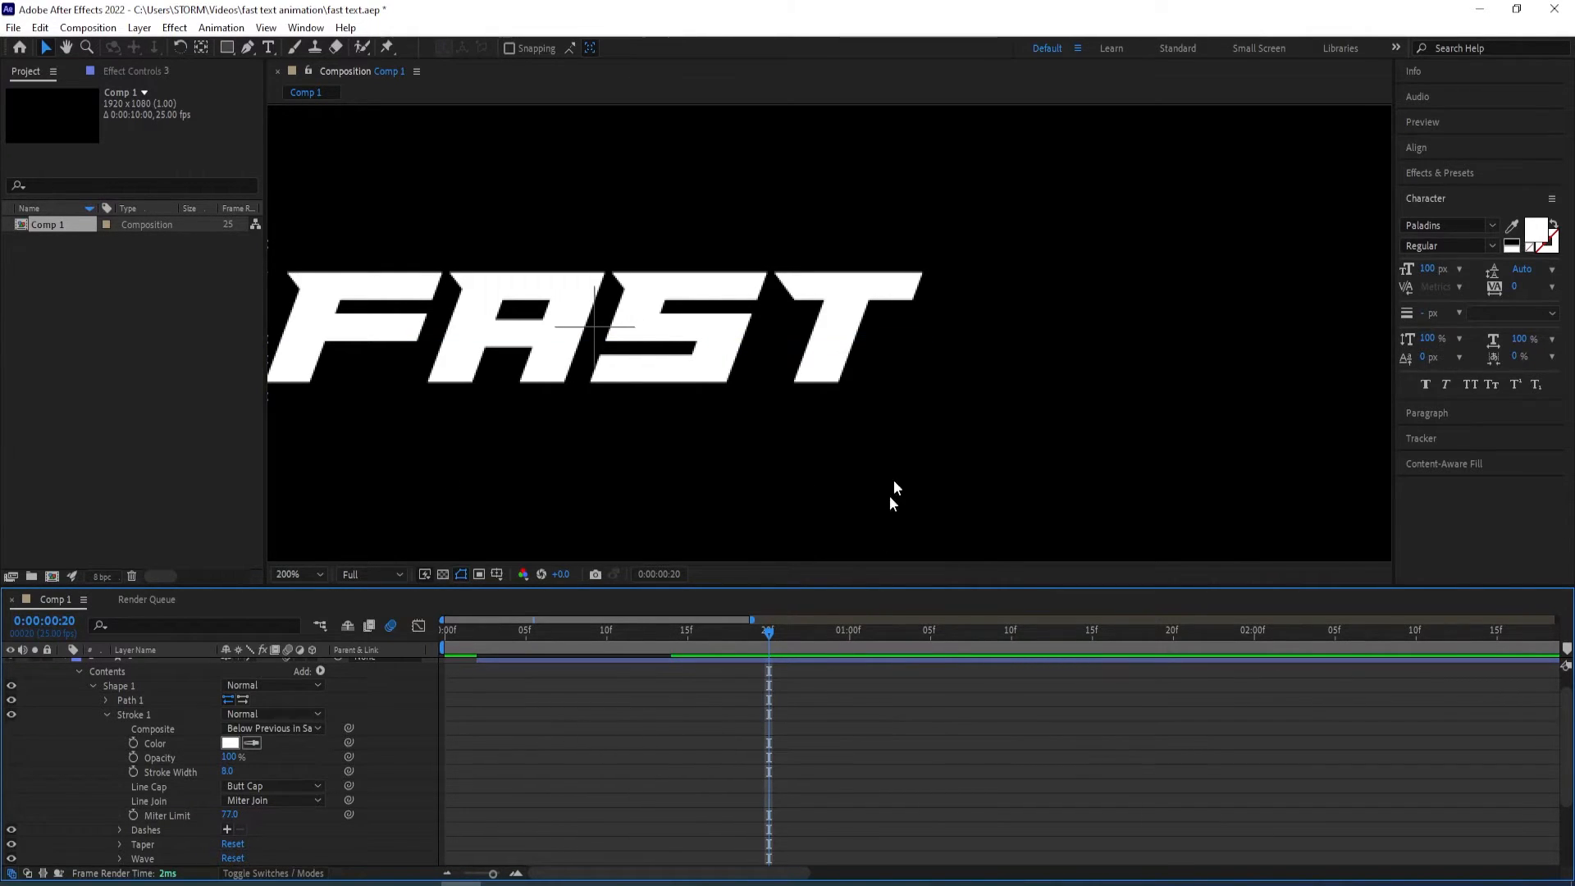
Preview the animation with the full frame in view and collapse layer 3's properties
key(comma)
key(comma)
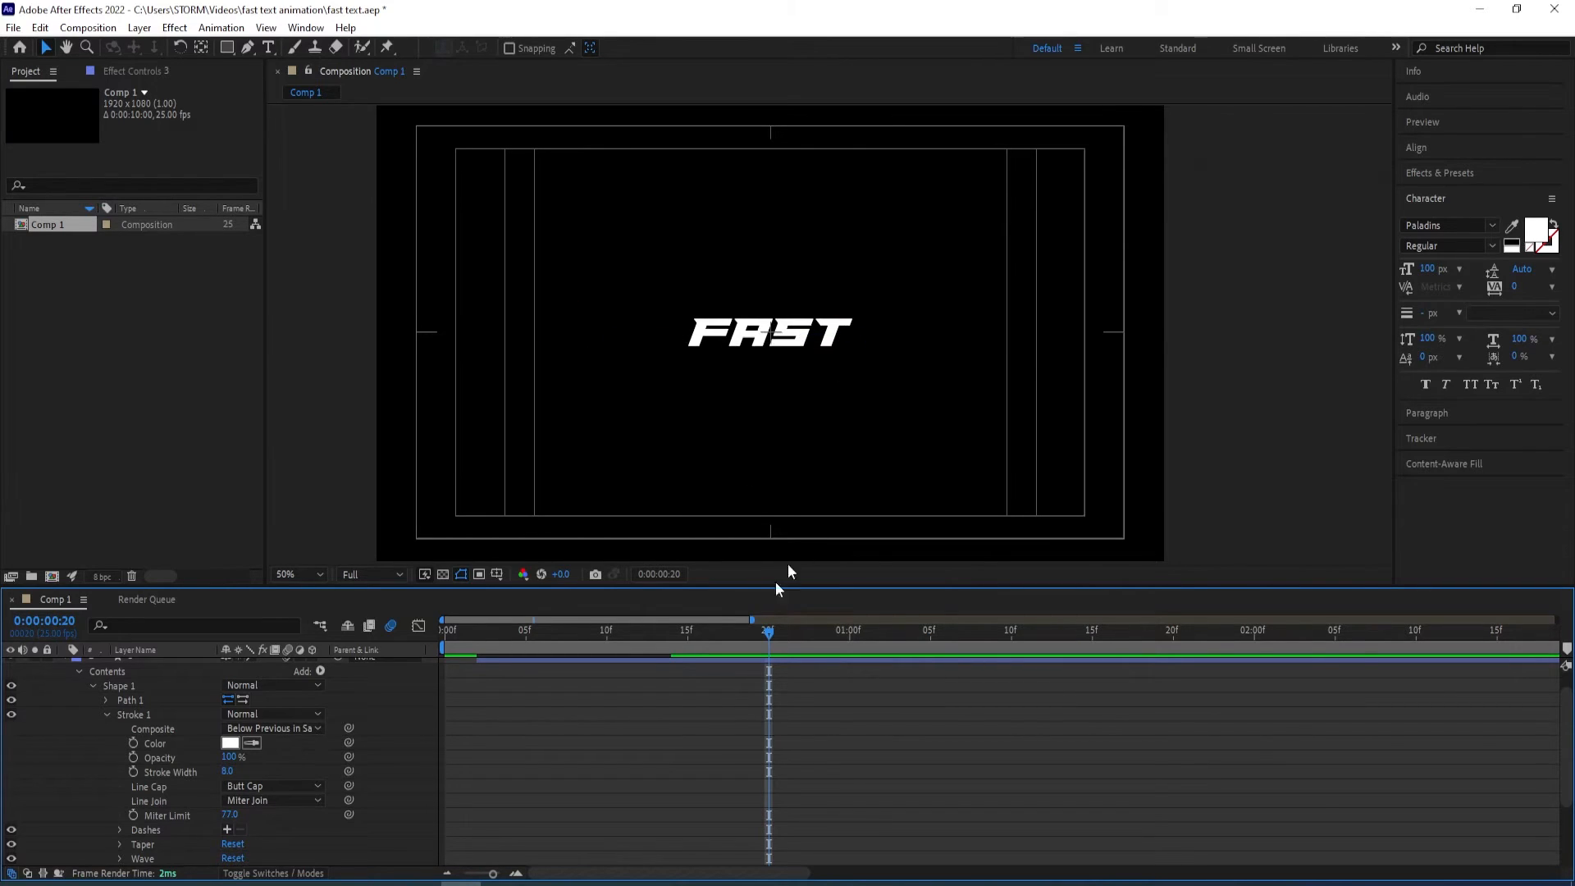
key(space)
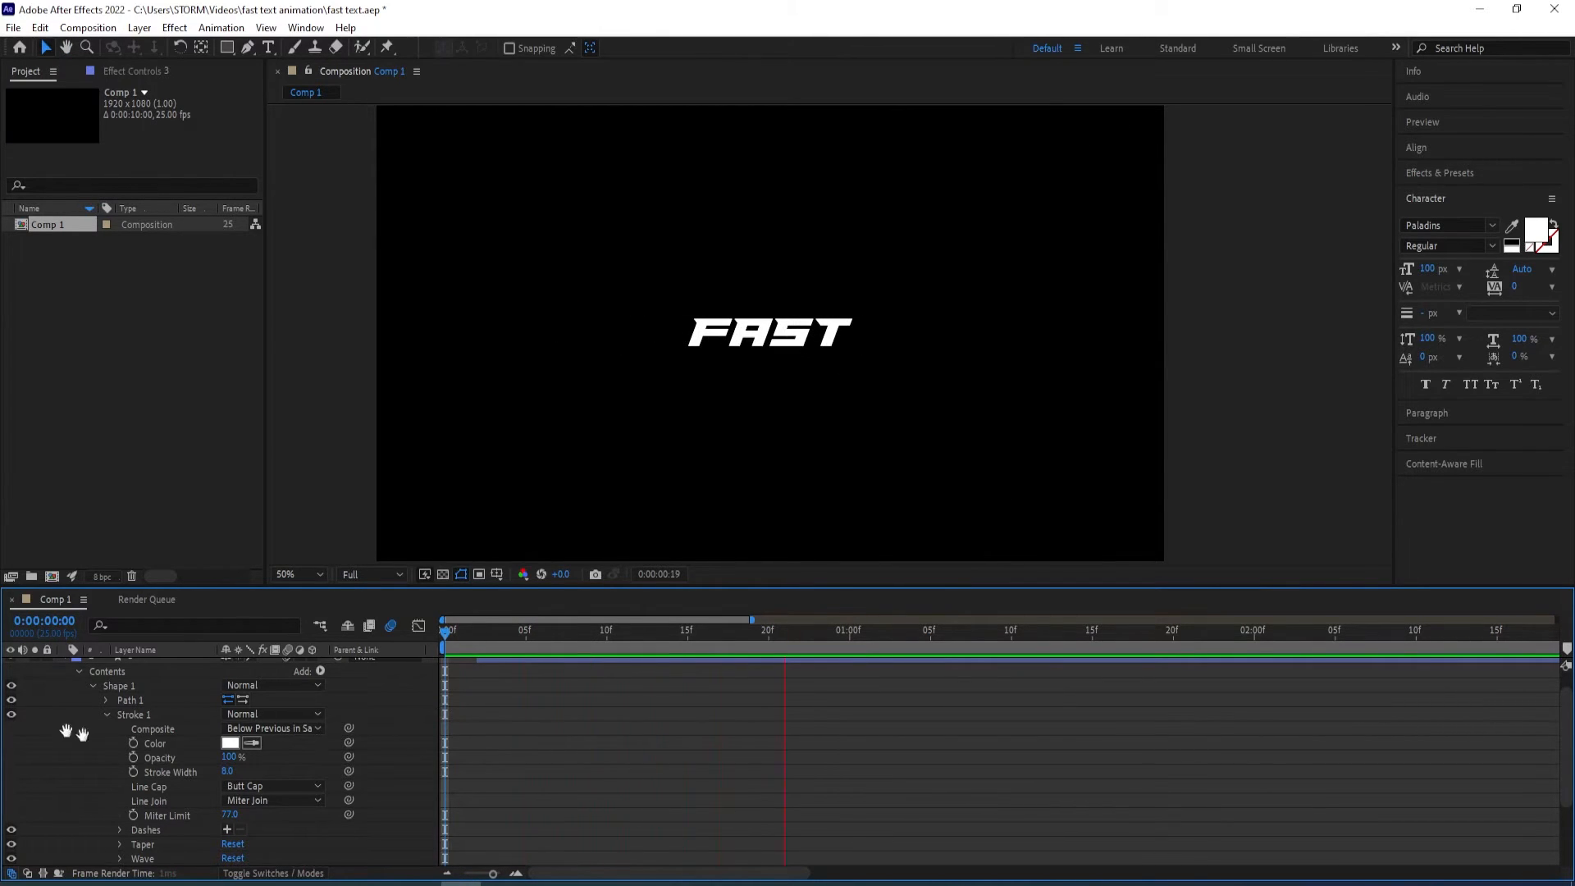
key(space)
scroll(37, 693, up, 1)
click(64, 679)
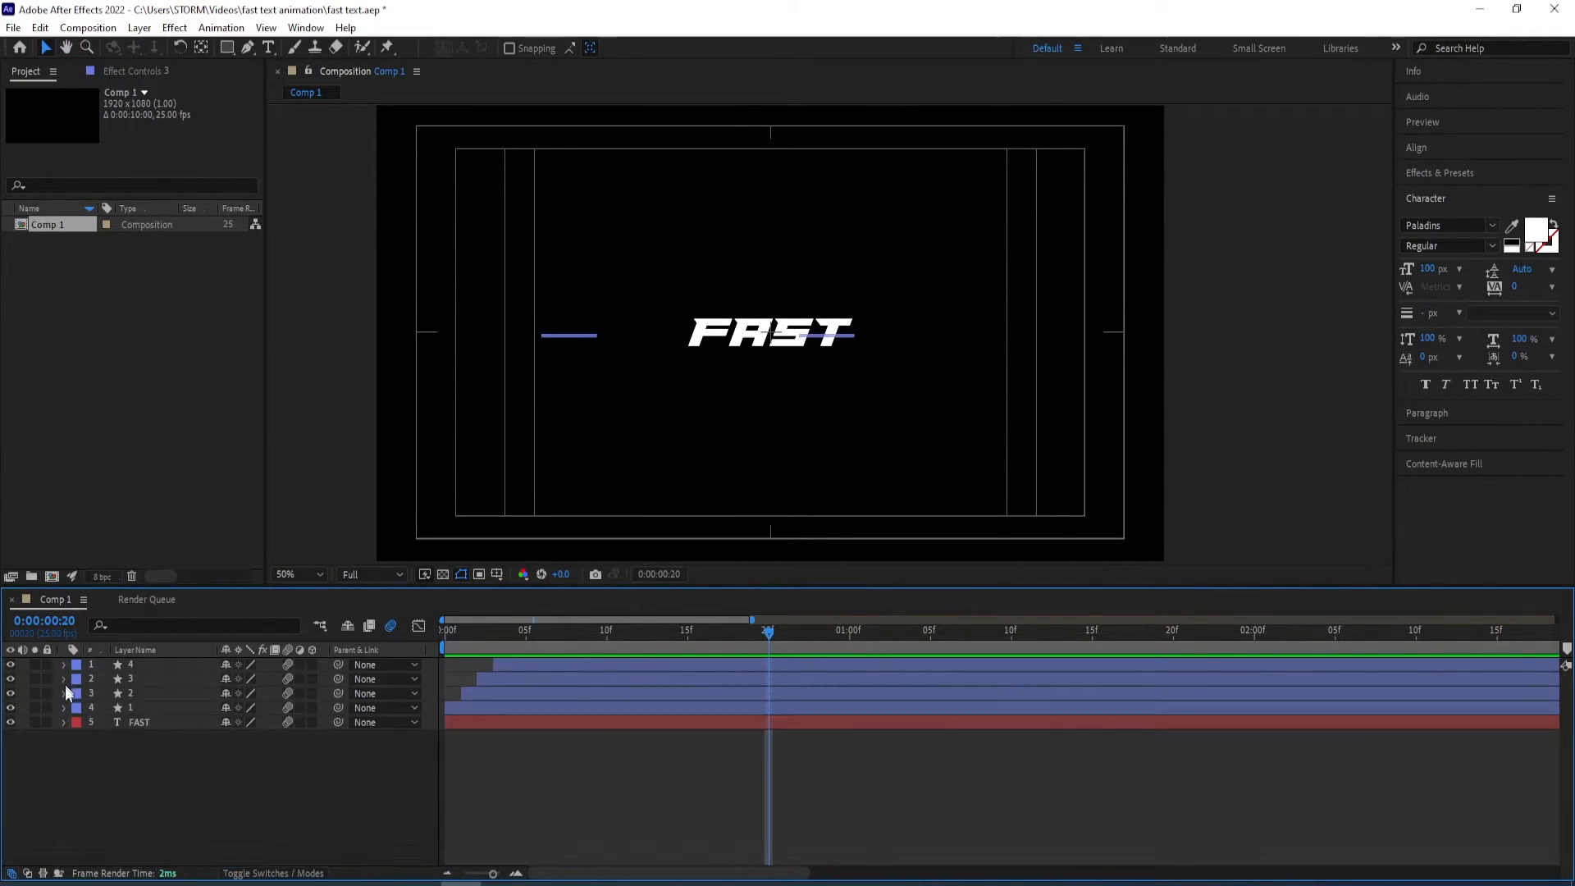
Duplicate layers 3 and 4 and move the two copies to the top of the layer stack
click(156, 678)
shift+click(154, 666)
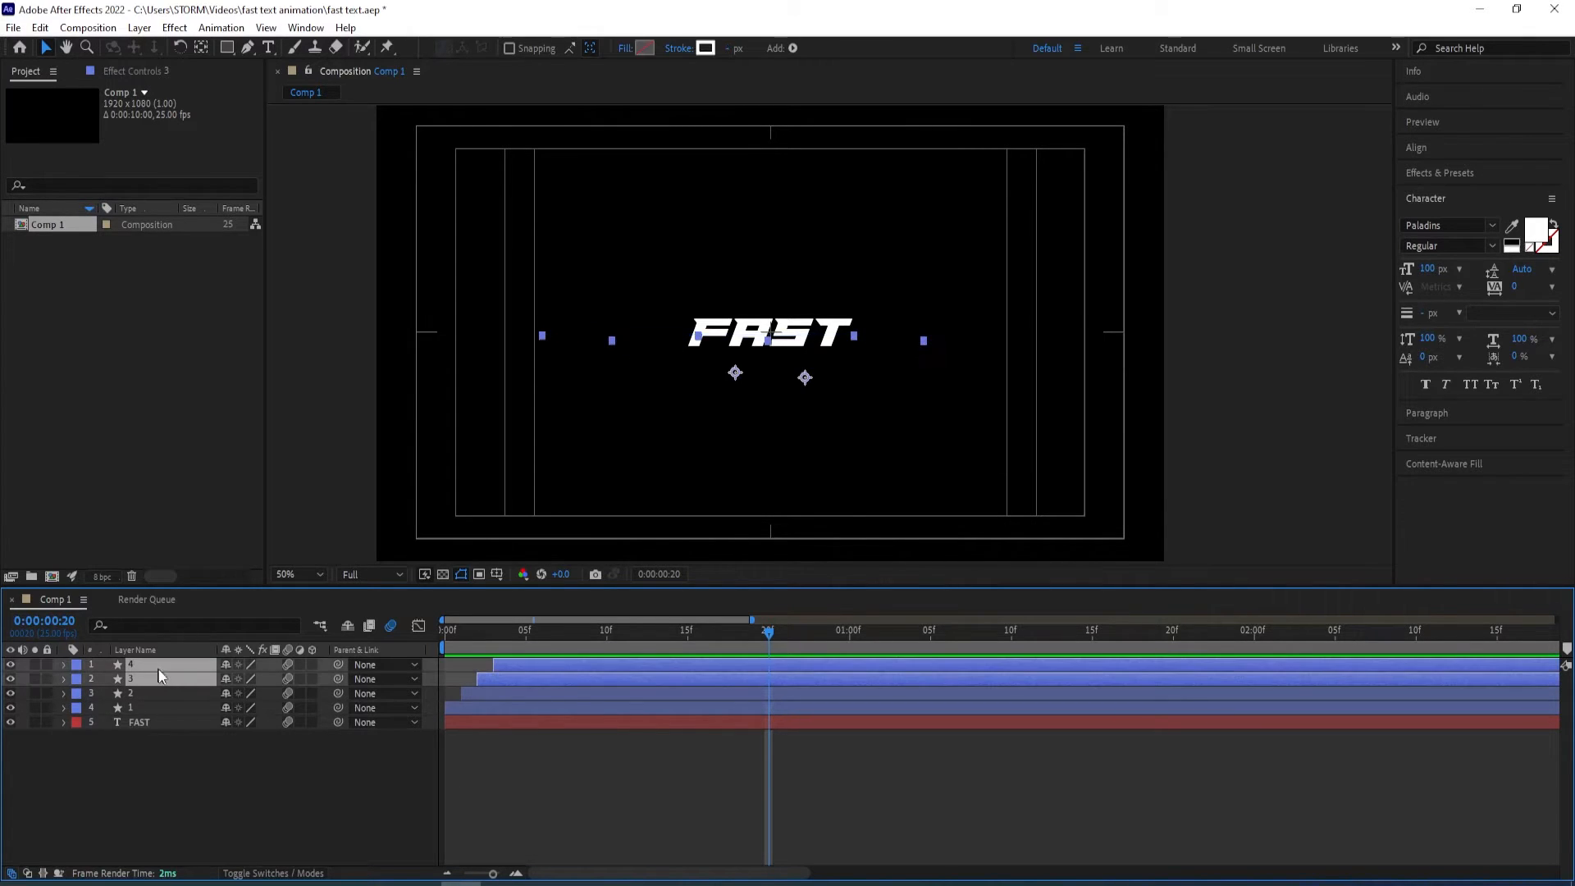
key(ctrl+d)
drag(175, 694, 163, 674)
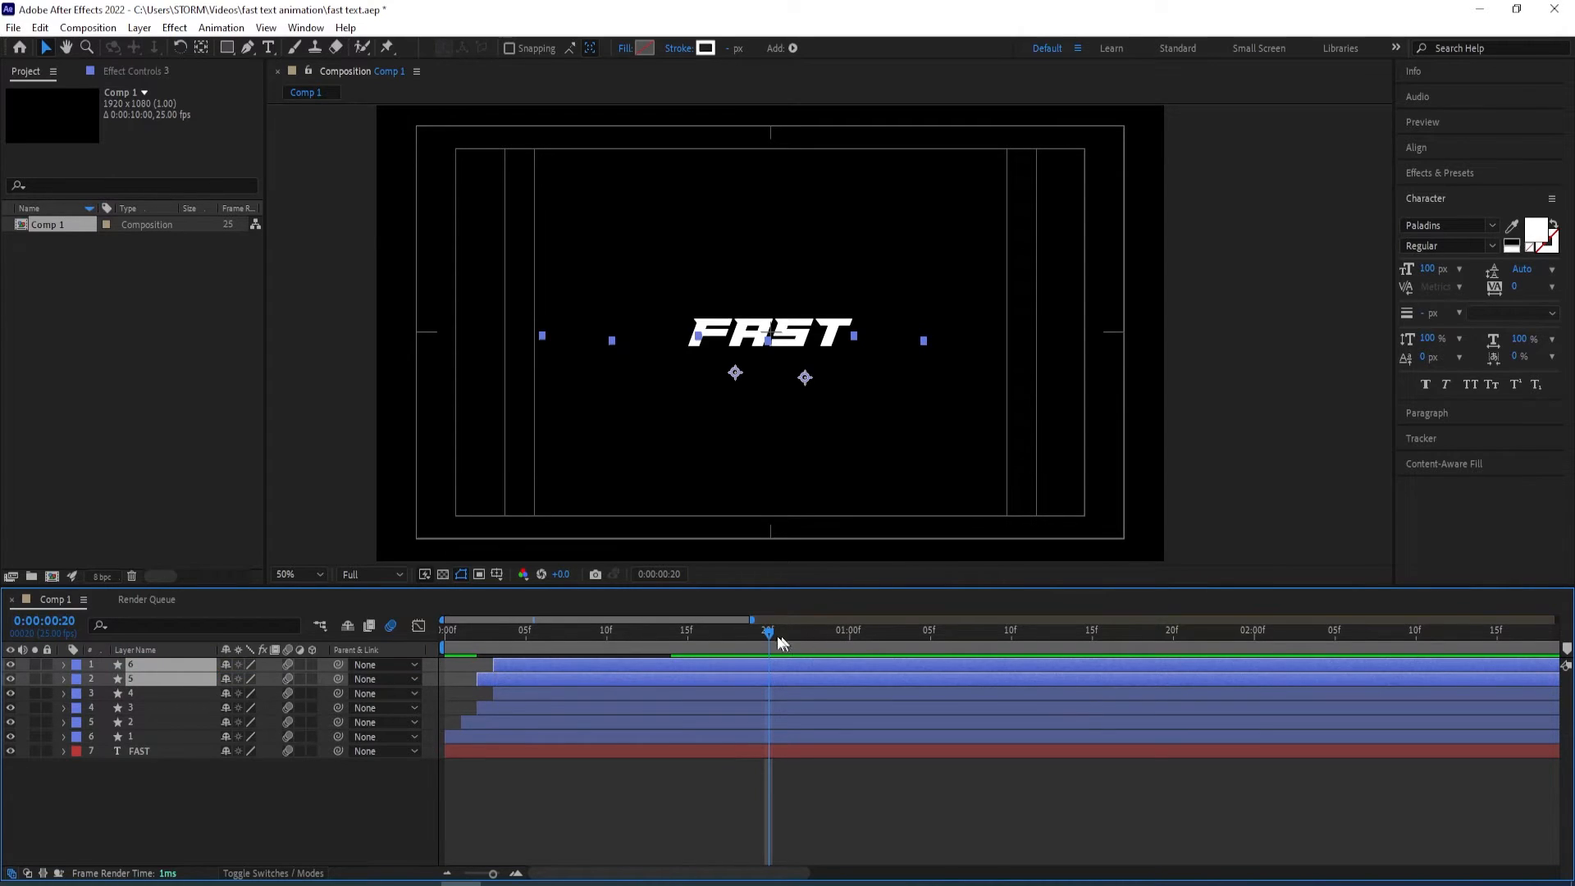
At frame 7, move layer 6's dashed line down and to the left so it runs along the bottom edge of the FAST text
key(space)
key(period)
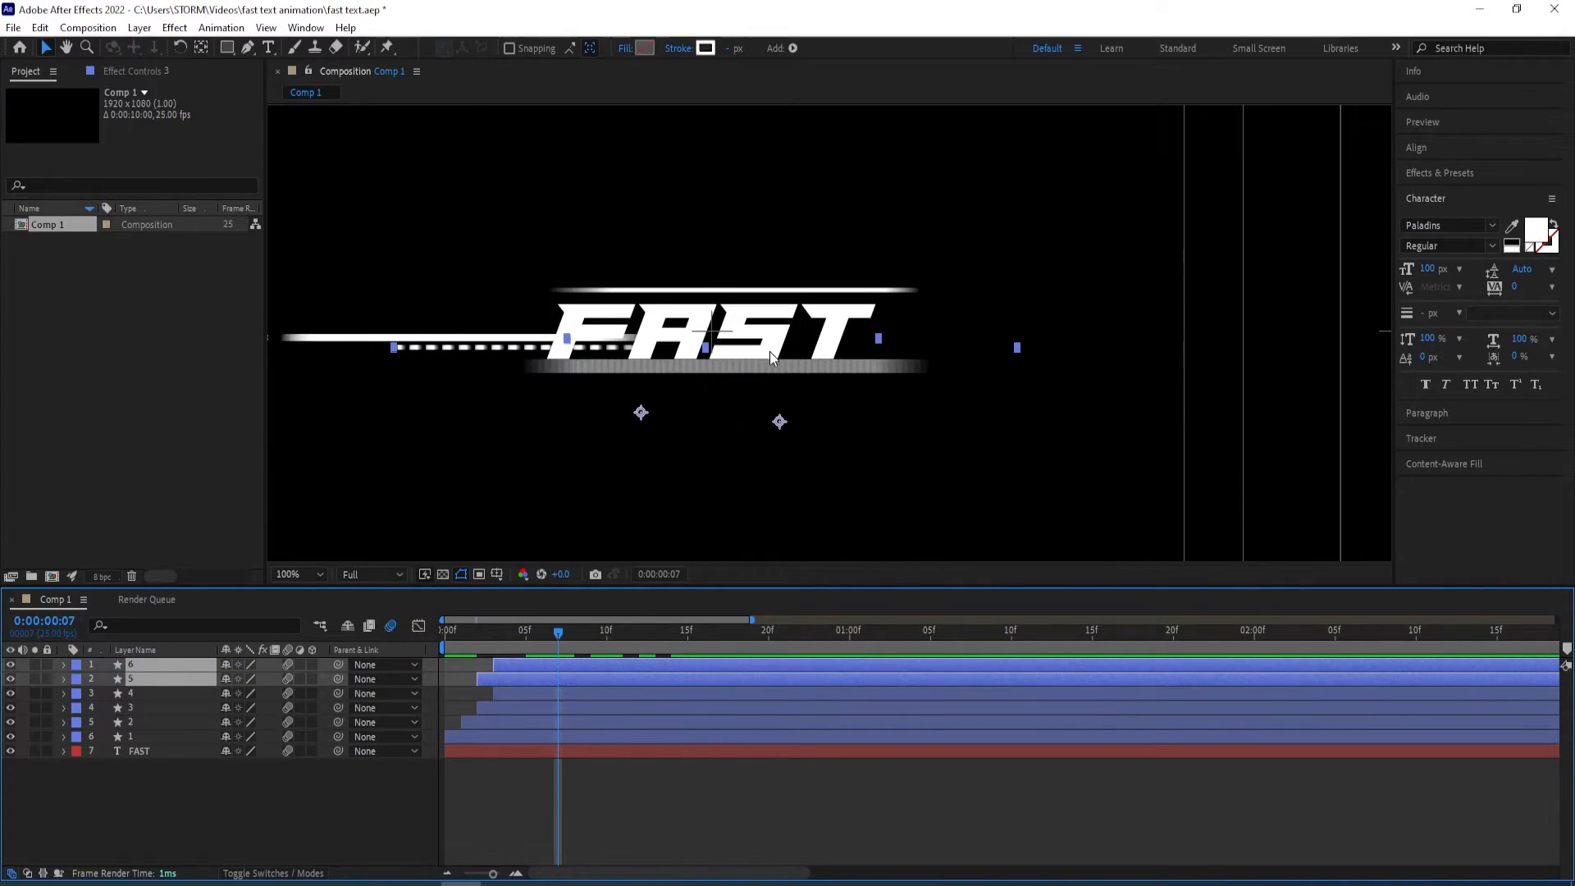
click(144, 661)
drag(449, 346, 363, 361)
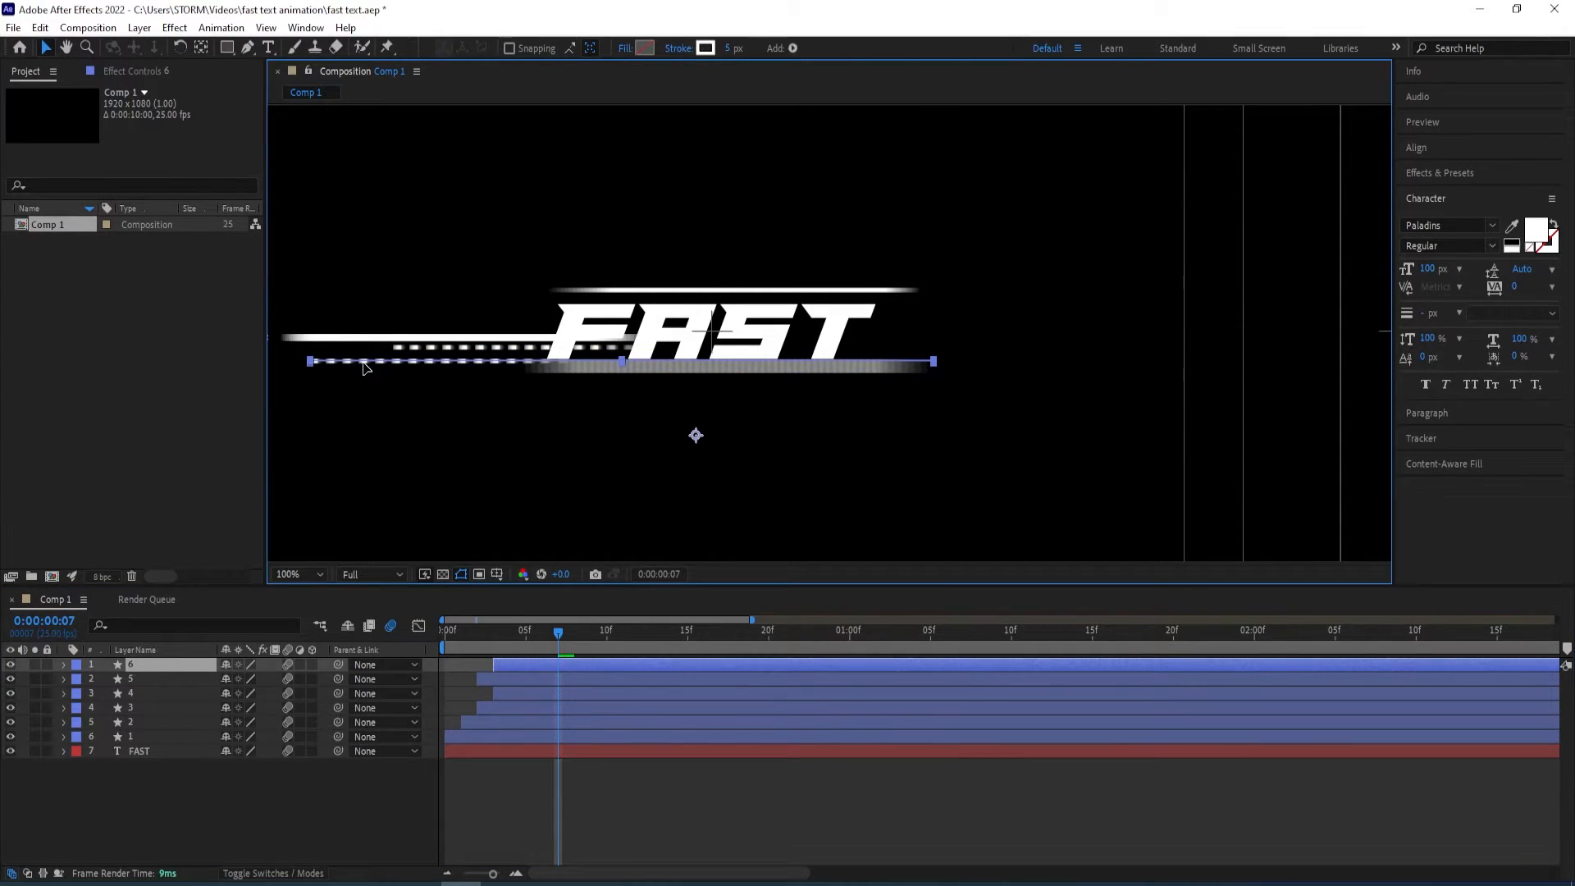
Set layer 6's dash length to 2 and its stroke width to 17 px
click(64, 665)
click(77, 680)
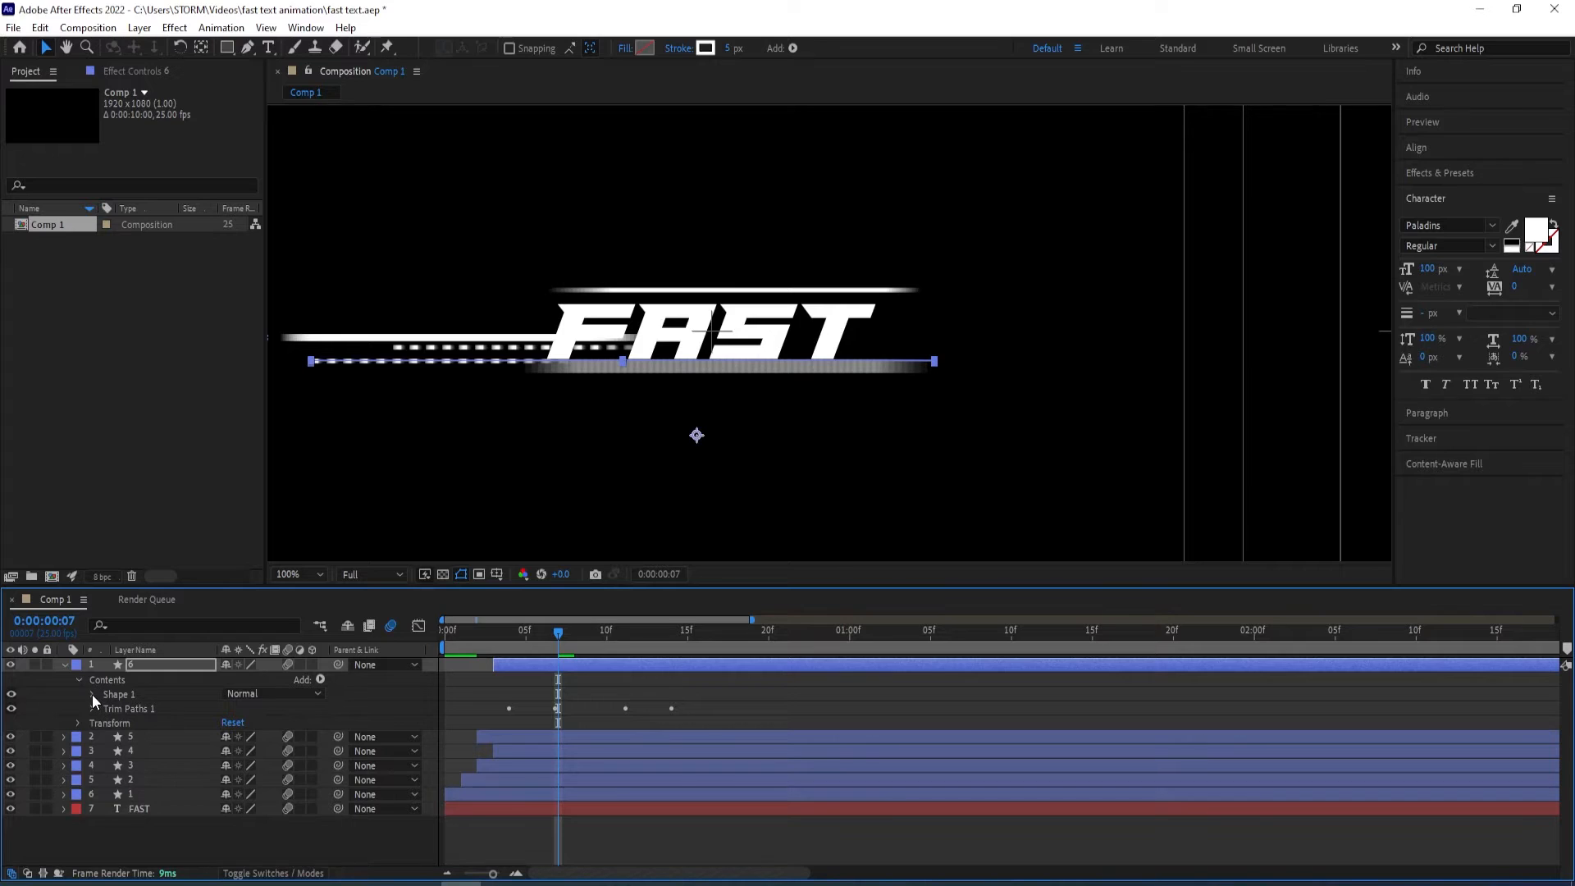
click(92, 694)
click(105, 717)
scroll(156, 722, down, 3)
scroll(172, 726, up, 1)
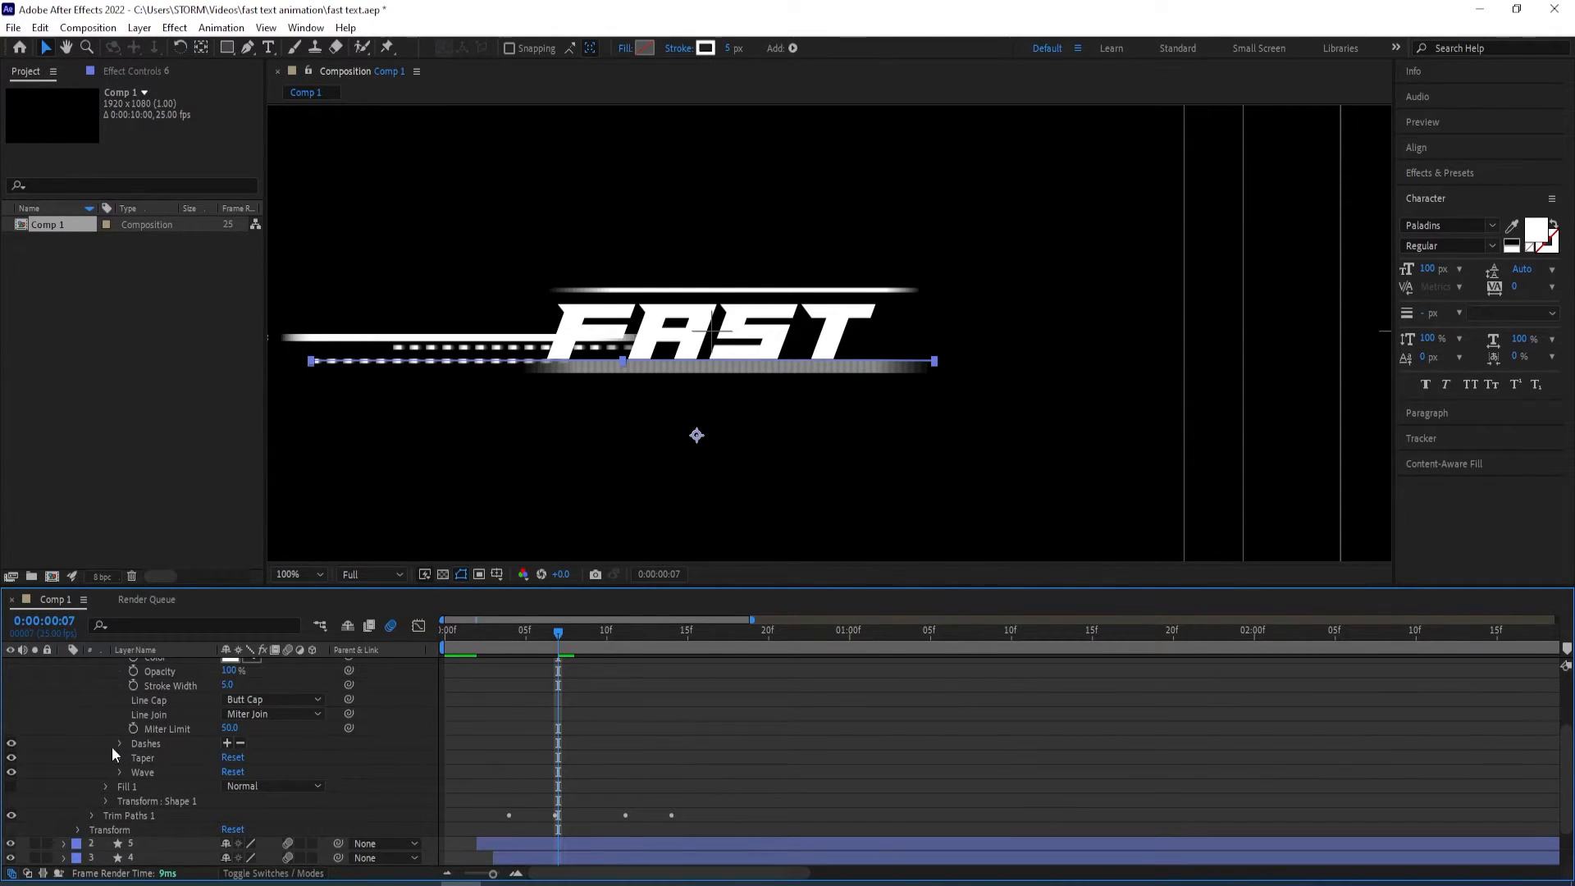
click(120, 743)
click(223, 759)
drag(223, 759, 232, 772)
drag(729, 48, 748, 55)
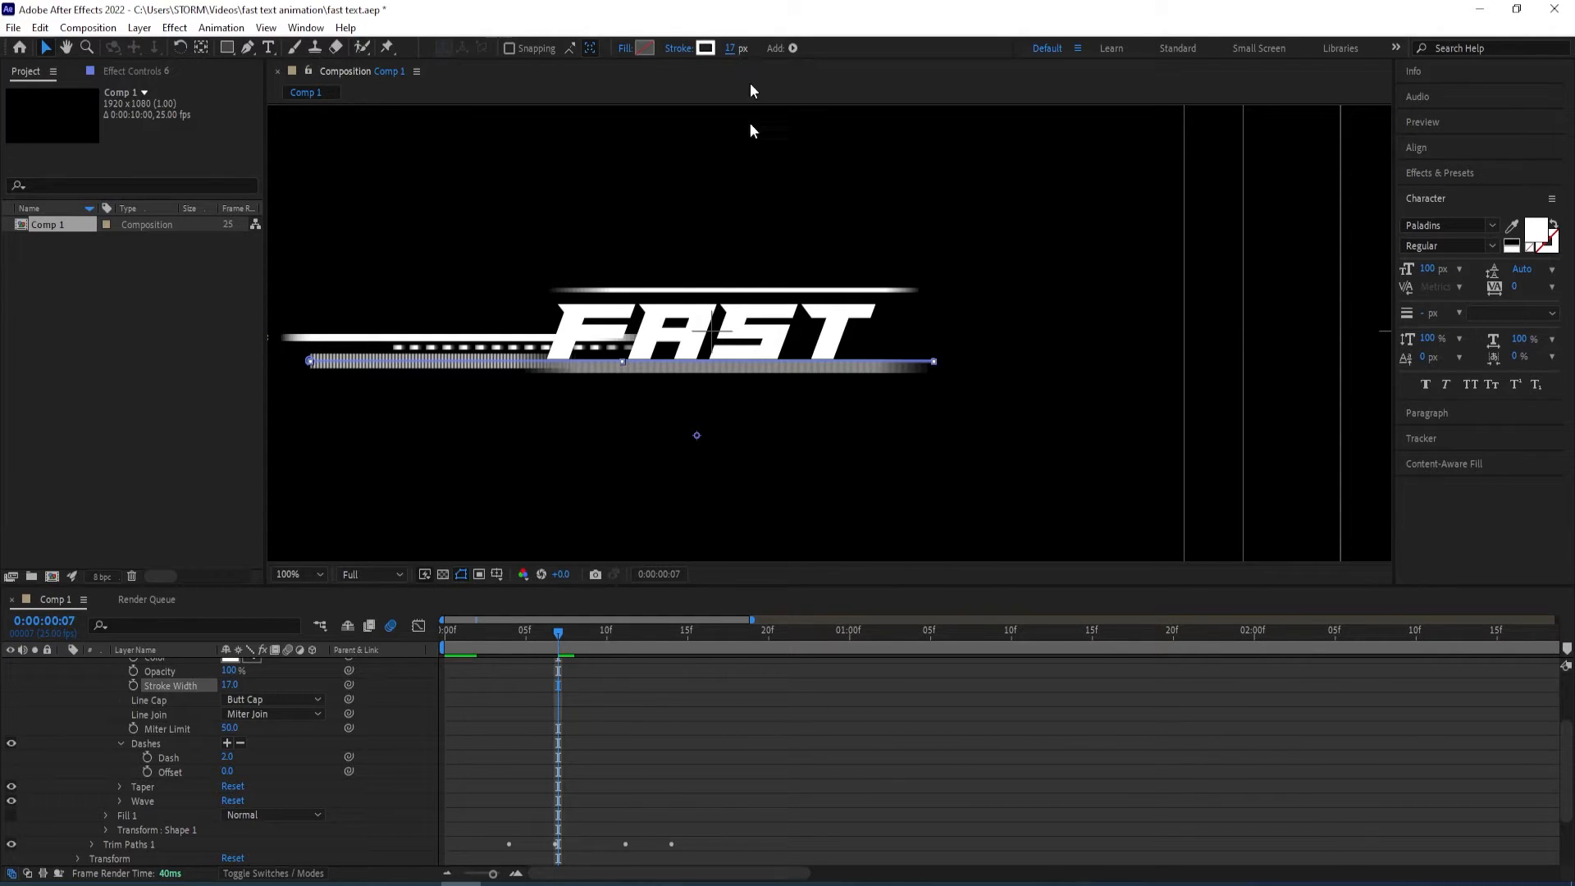
Collapse layer 6's properties and preview the animation from the first frame with the whole composition in view
scroll(90, 689, up, 3)
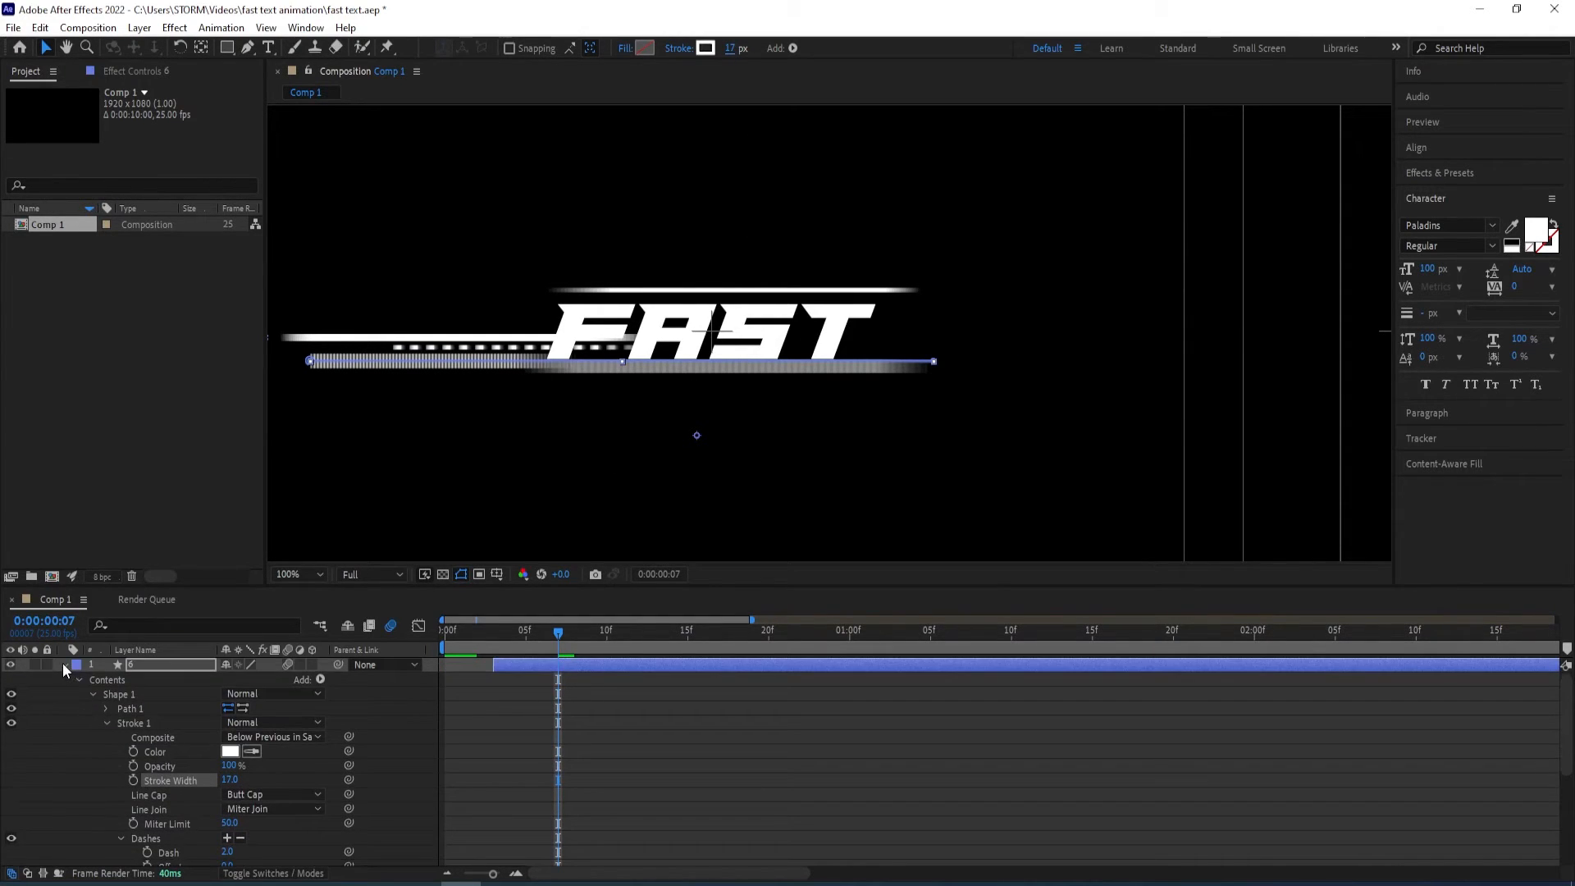
click(63, 665)
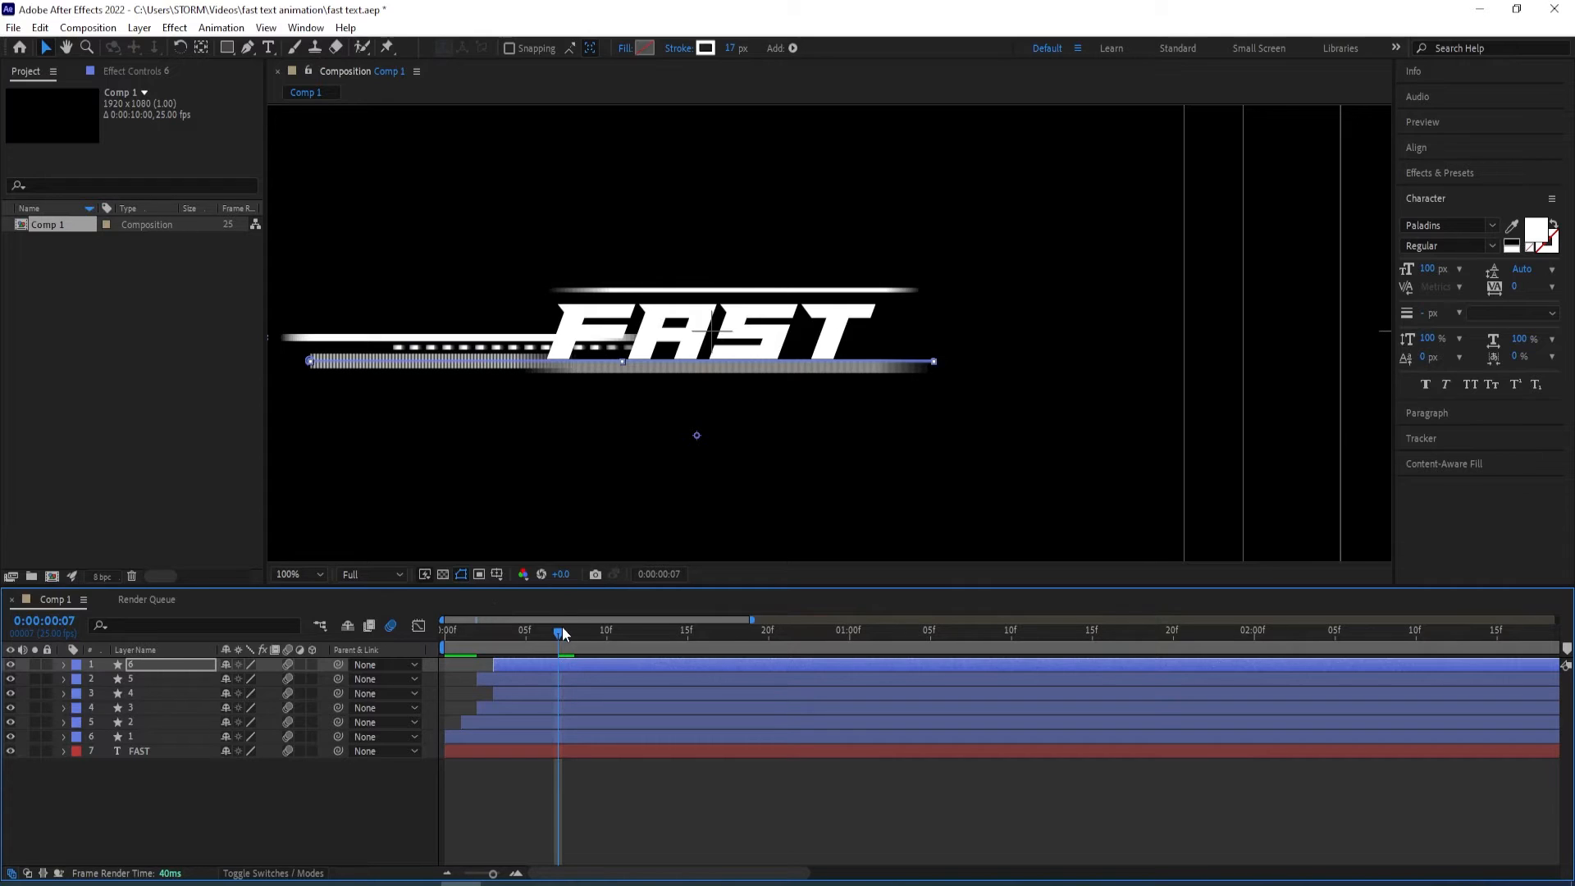
drag(563, 630, 427, 643)
key(space)
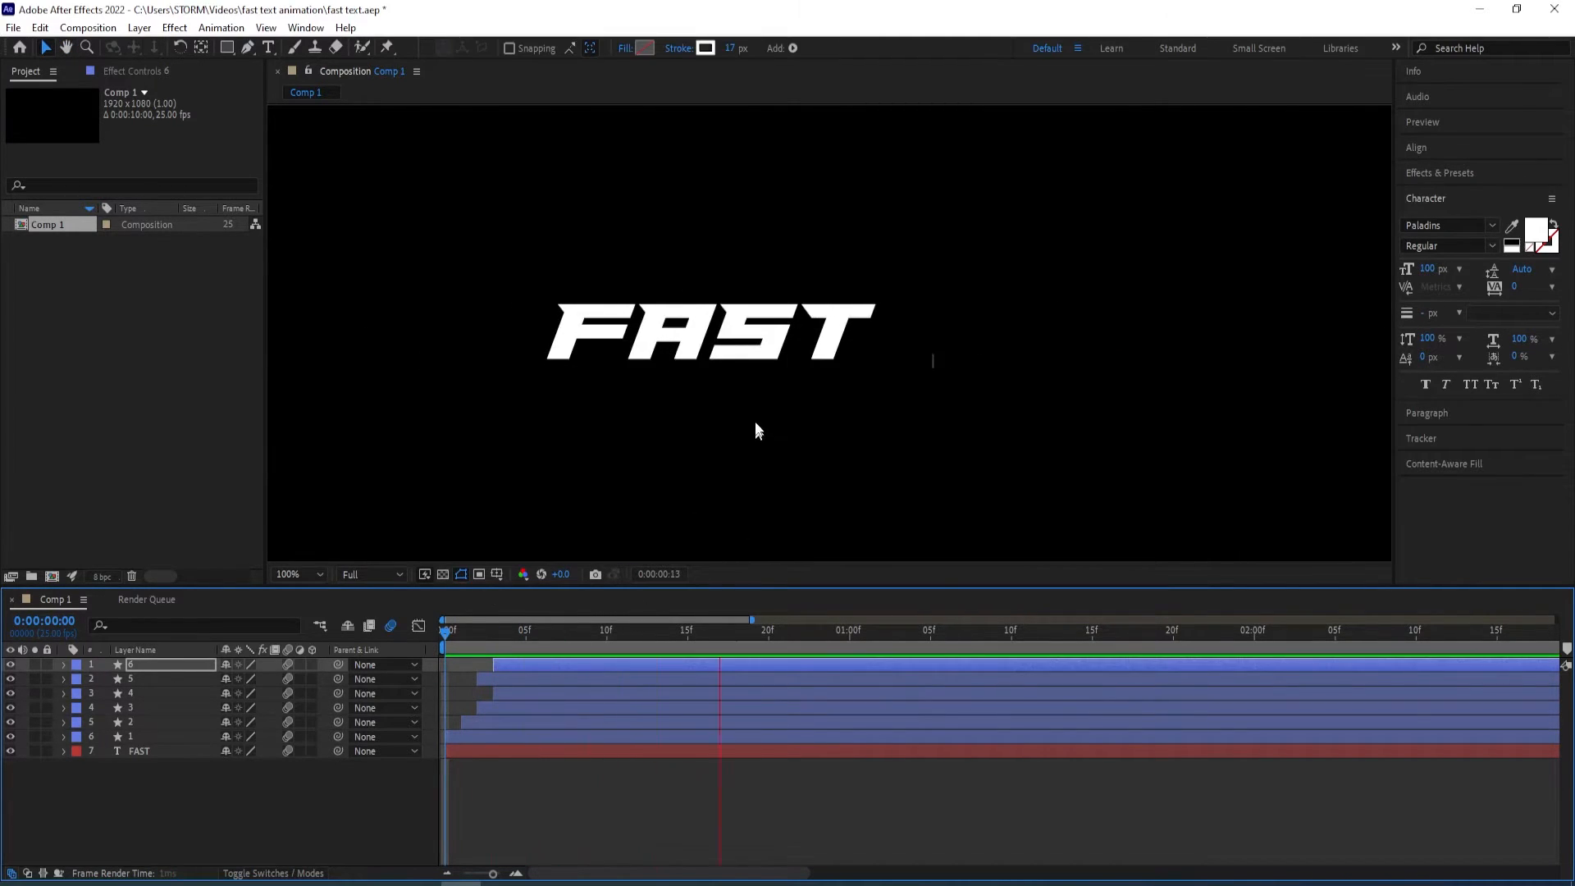
scroll(756, 435, down, 1)
key(space)
key(space)
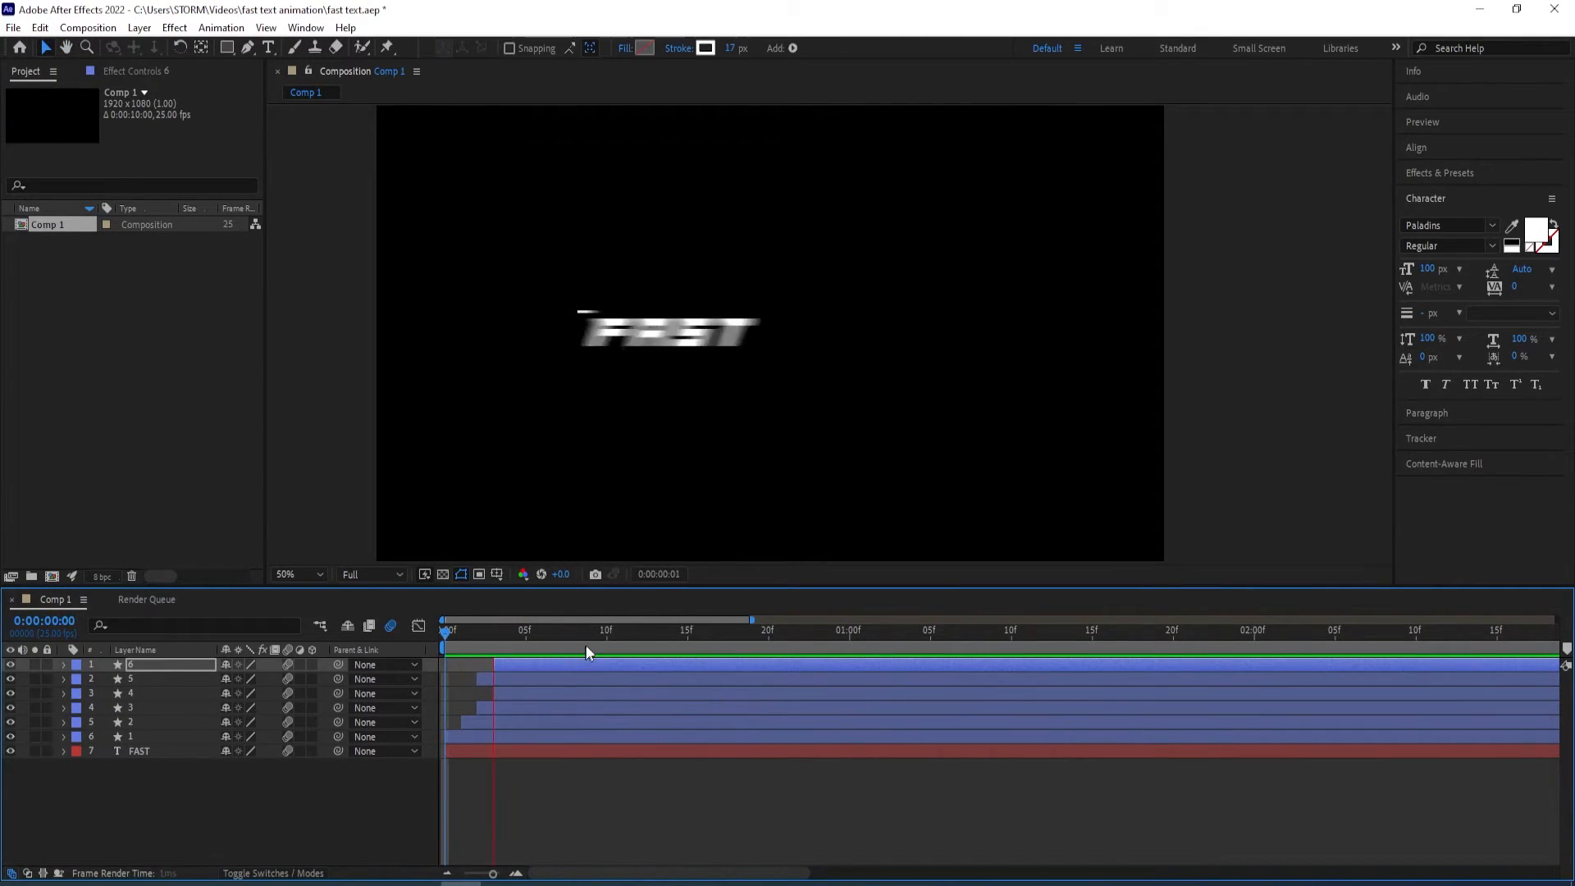
At frame 8, move layer 5's line up and right along the top edge of the FAST text and set its stroke width to 5 px
click(591, 678)
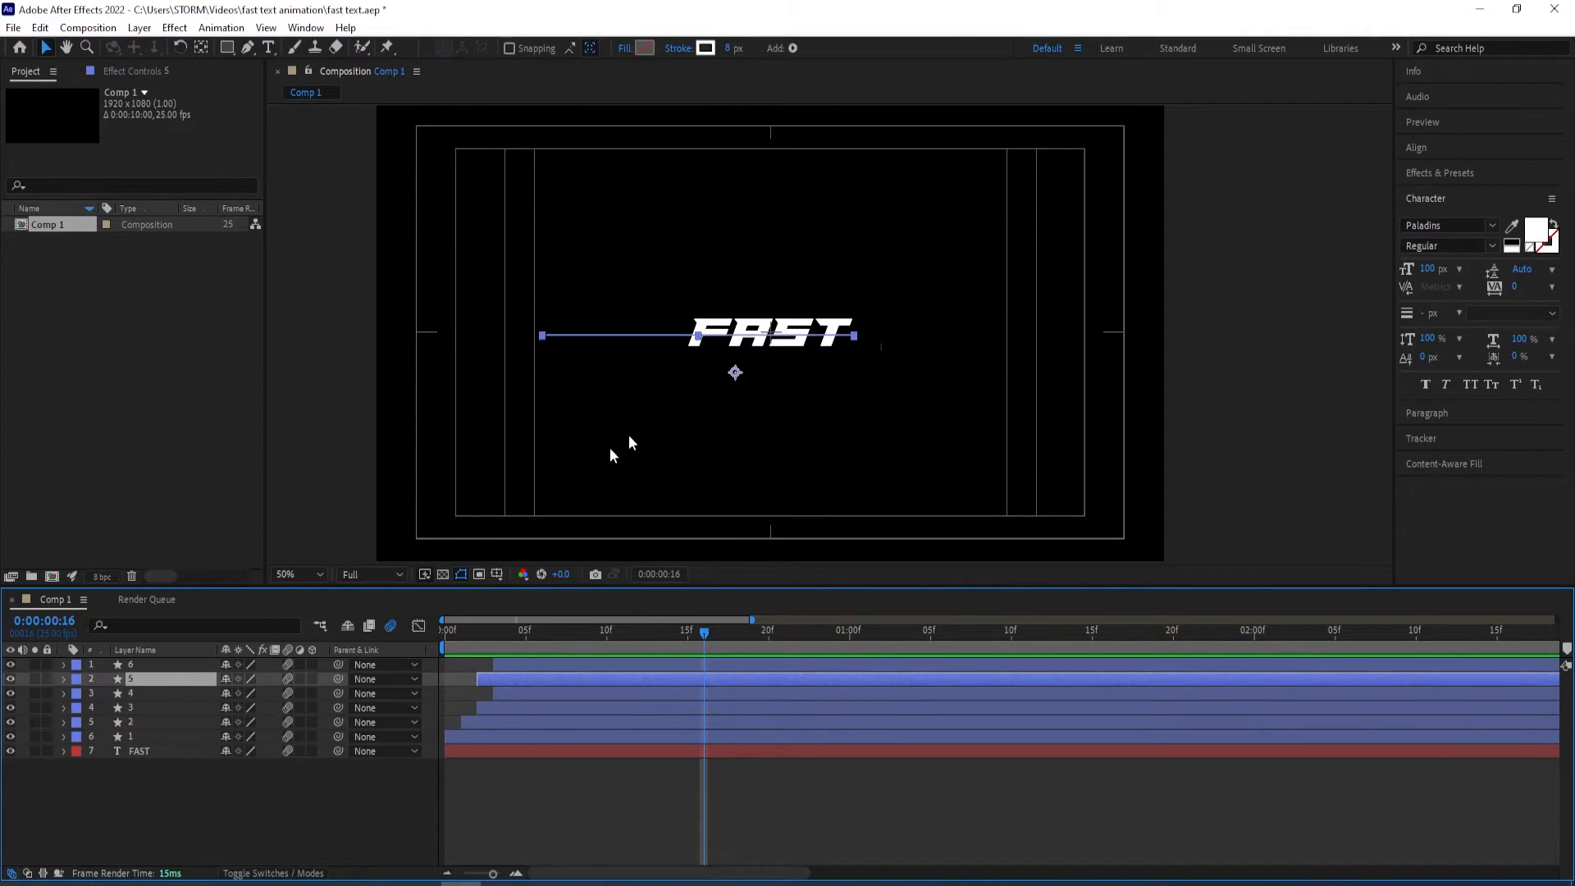
scroll(598, 465, up, 1)
drag(704, 633, 579, 632)
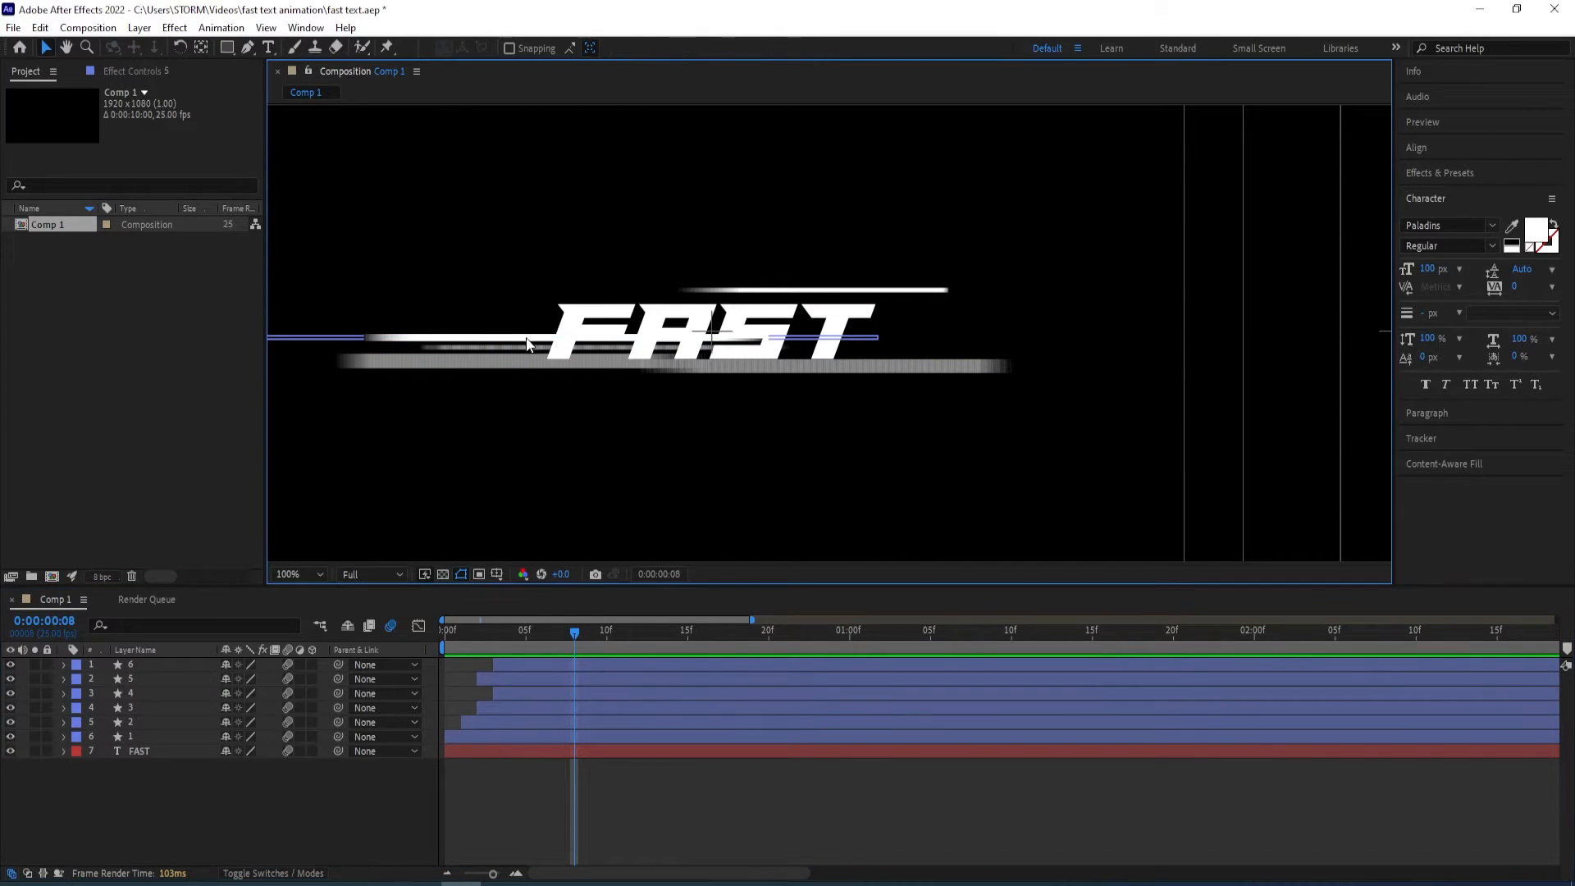
drag(465, 345, 779, 315)
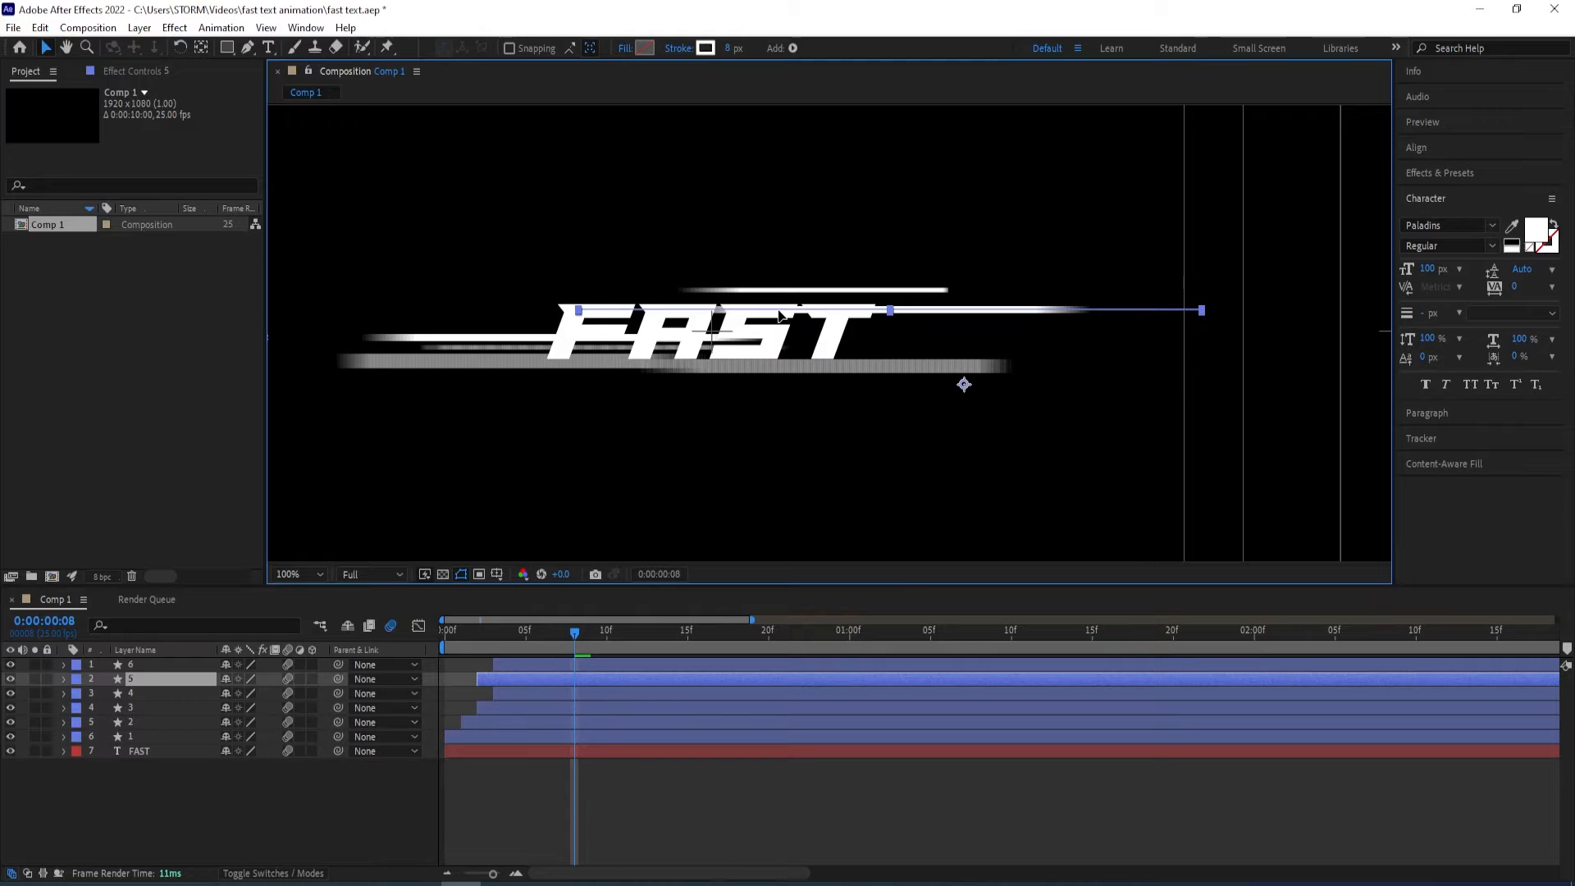
key(Return)
drag(728, 50, 735, 69)
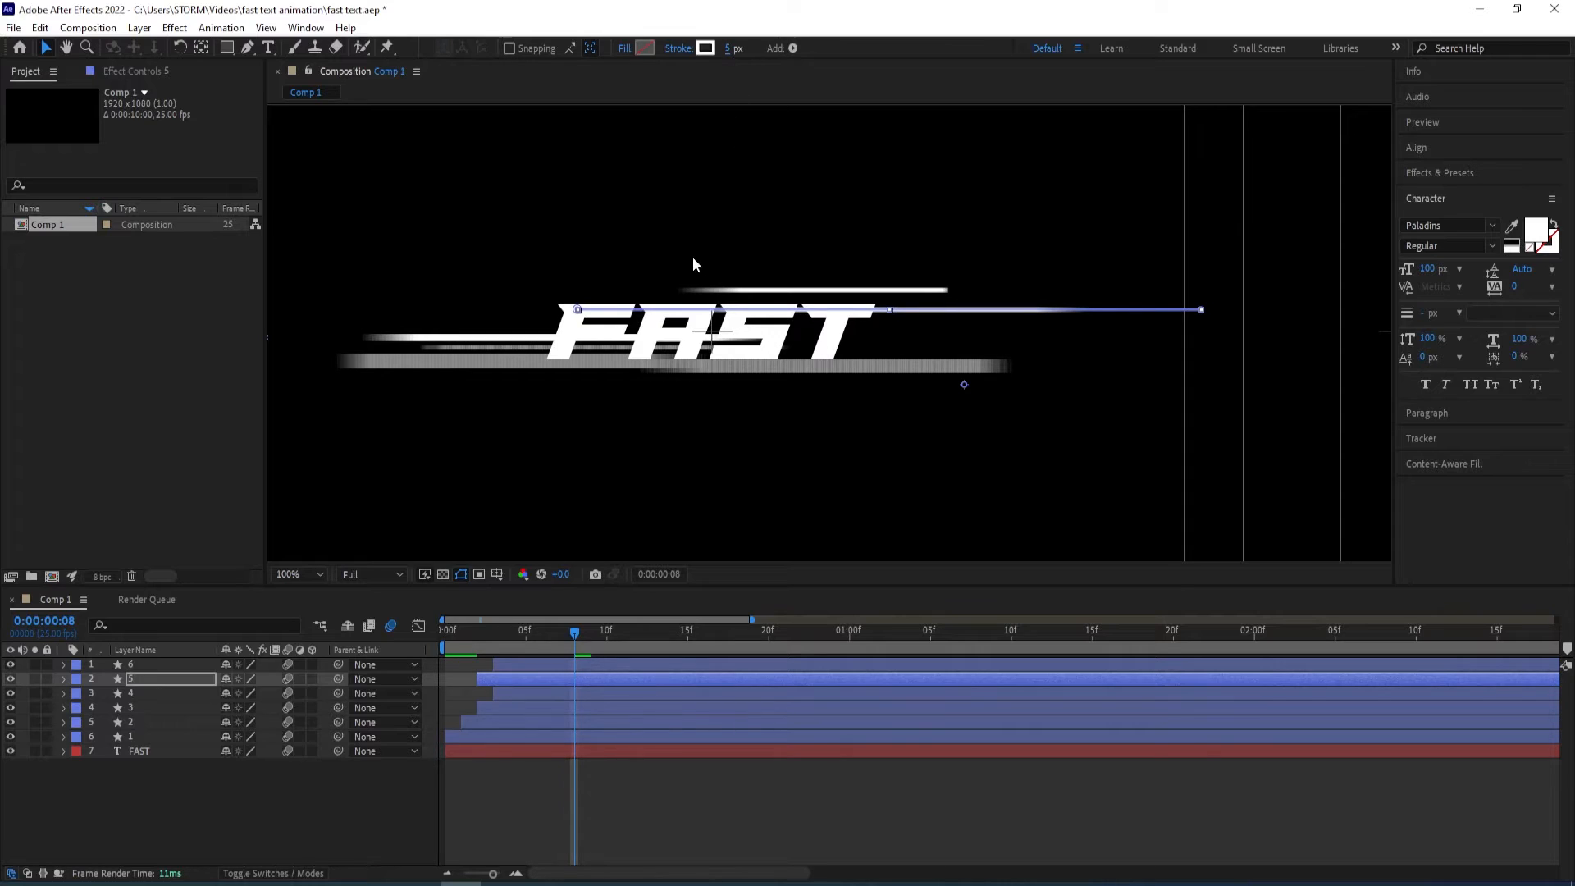
Shift layers 5 and 6 together two frames earlier so layer 5 starts at frame 0, and preview the animation from the start
shift+click(533, 664)
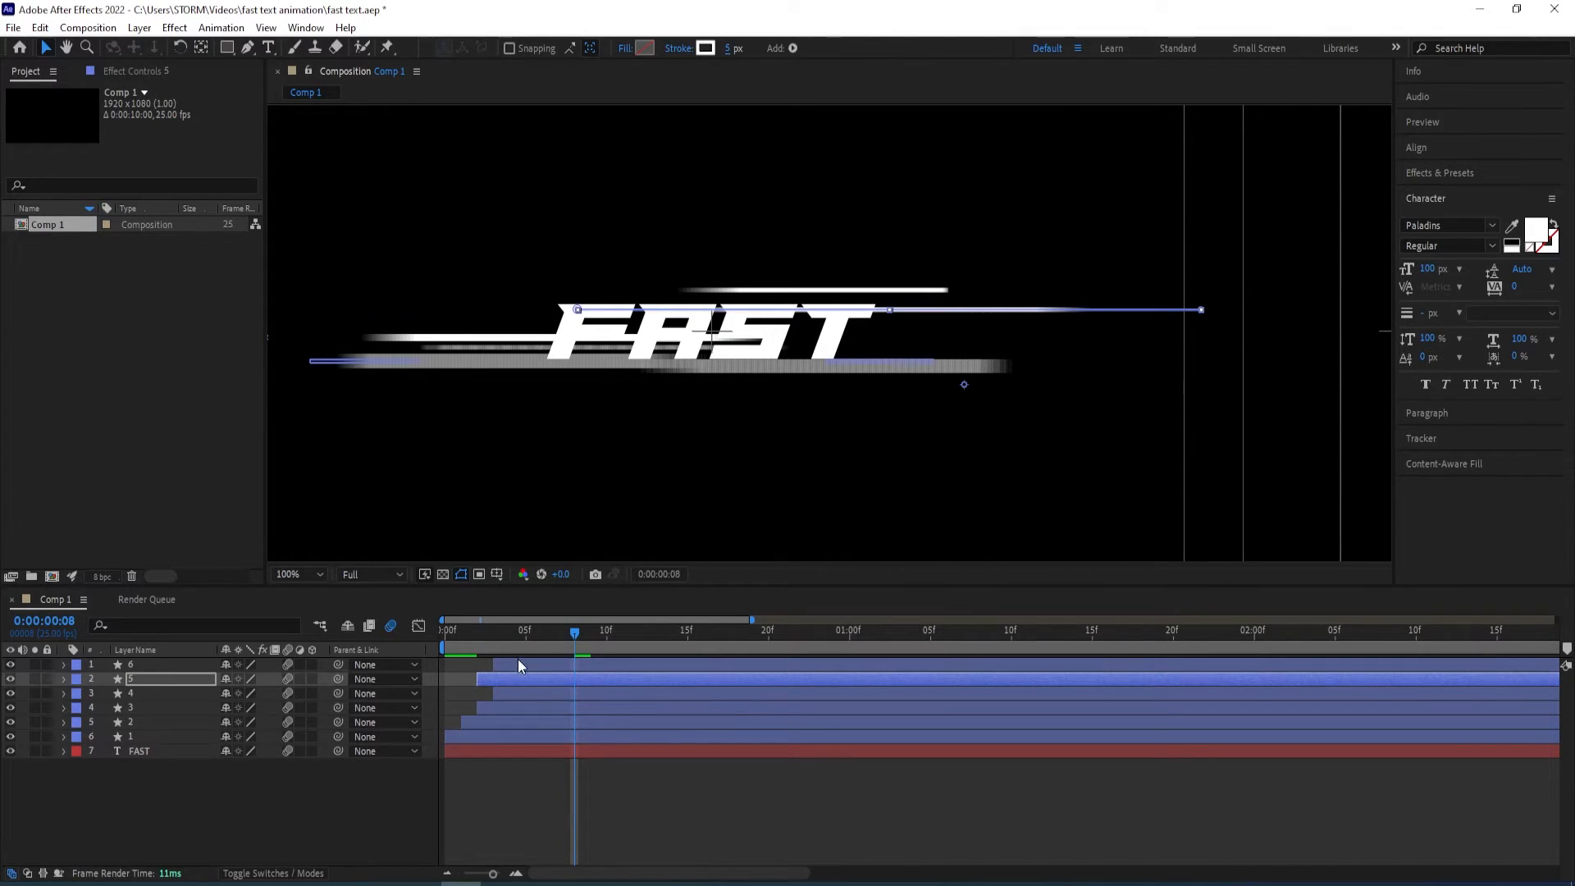
drag(520, 664, 499, 661)
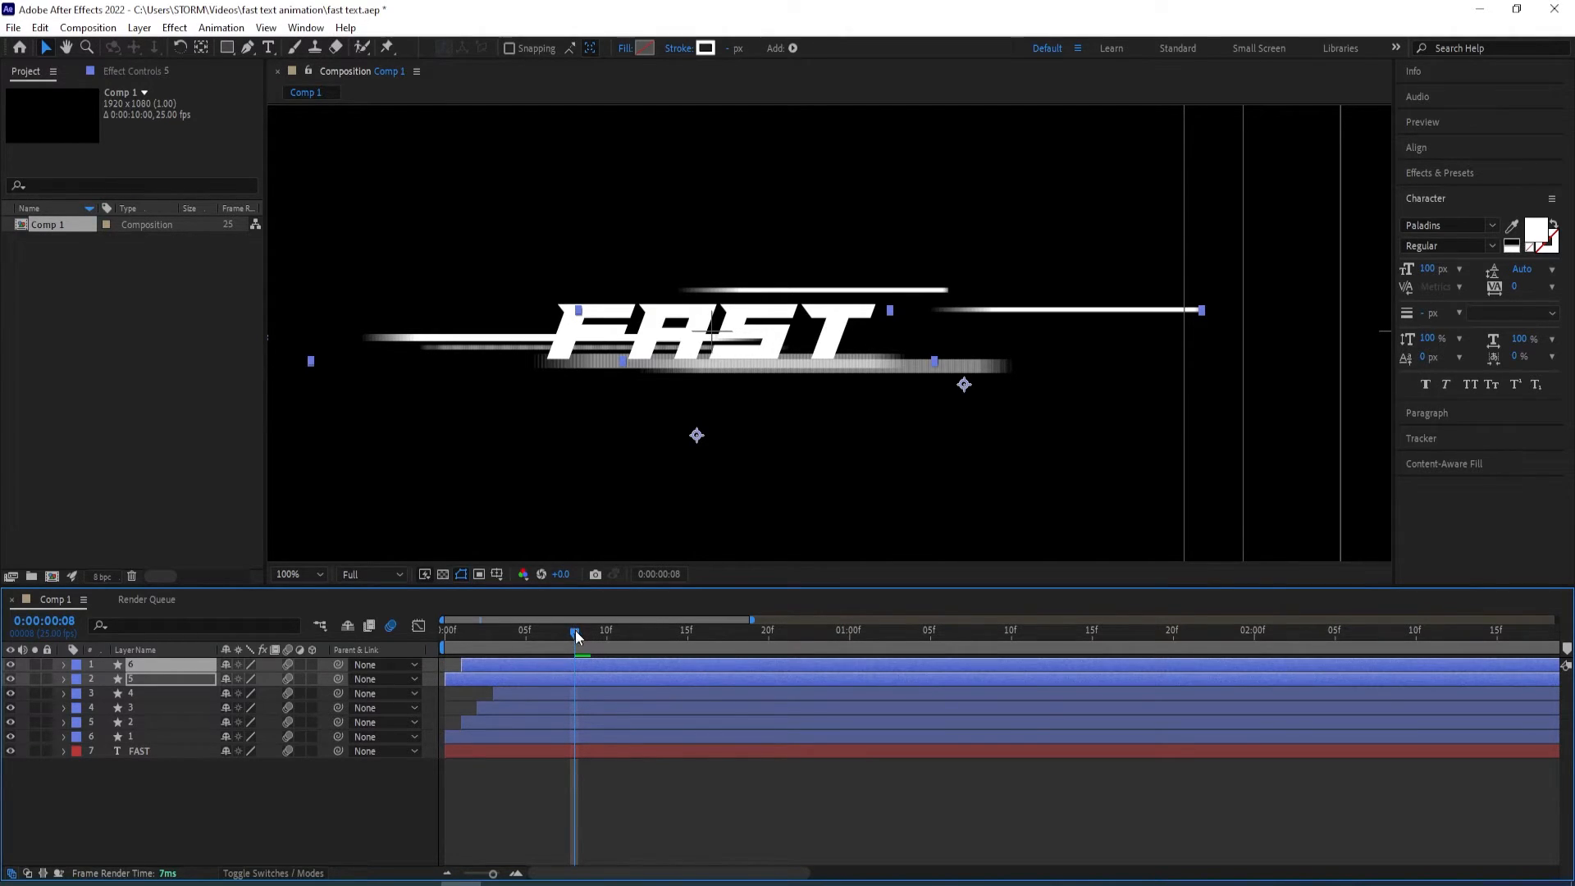
drag(577, 634, 397, 645)
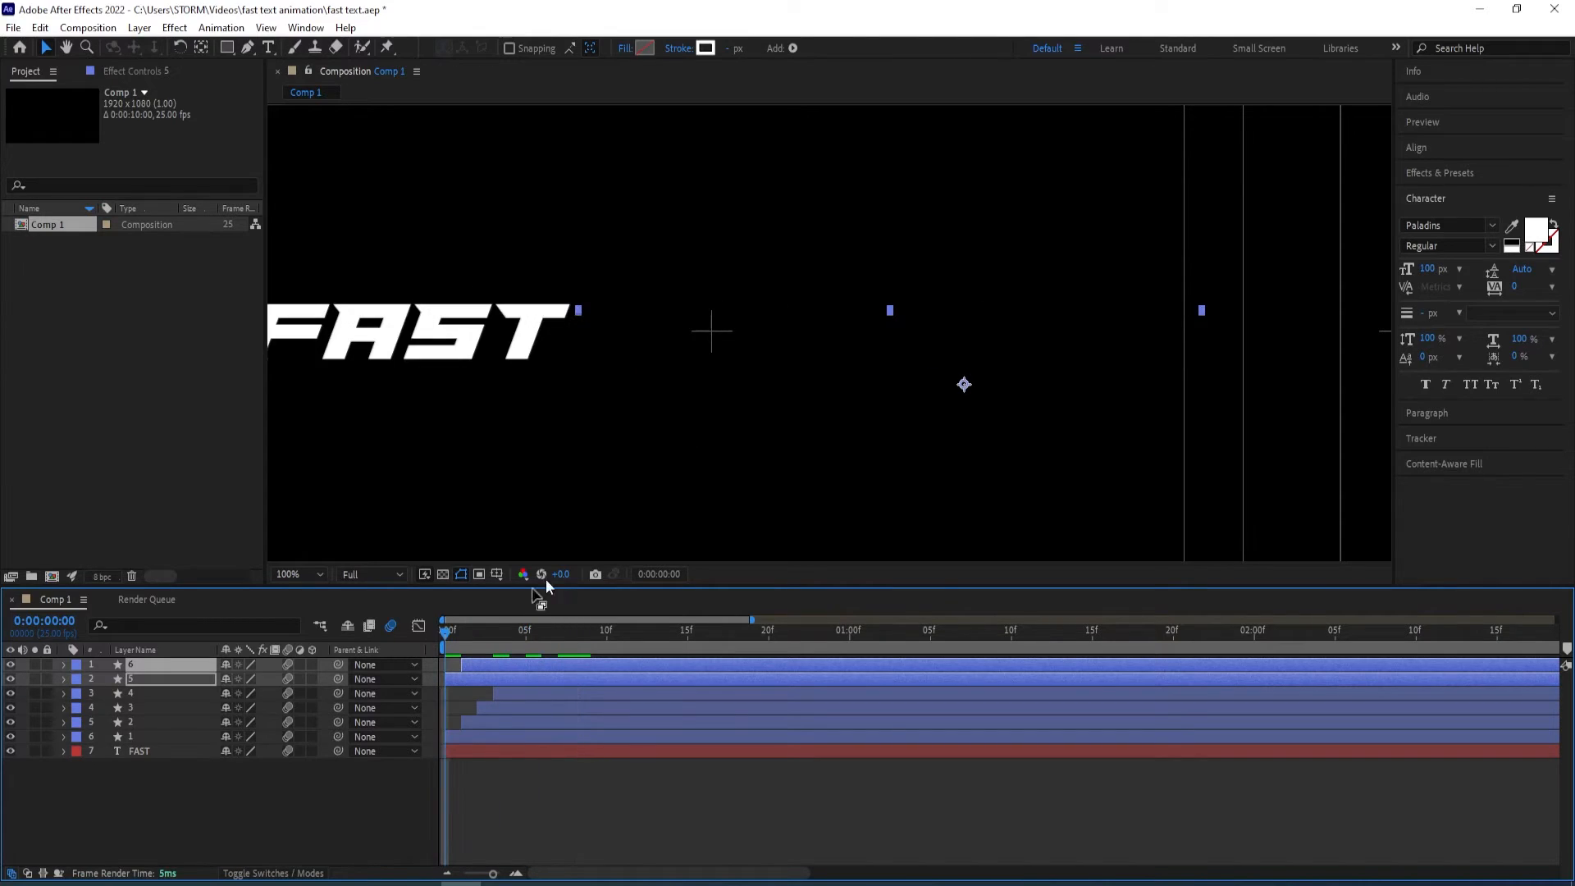
key(comma)
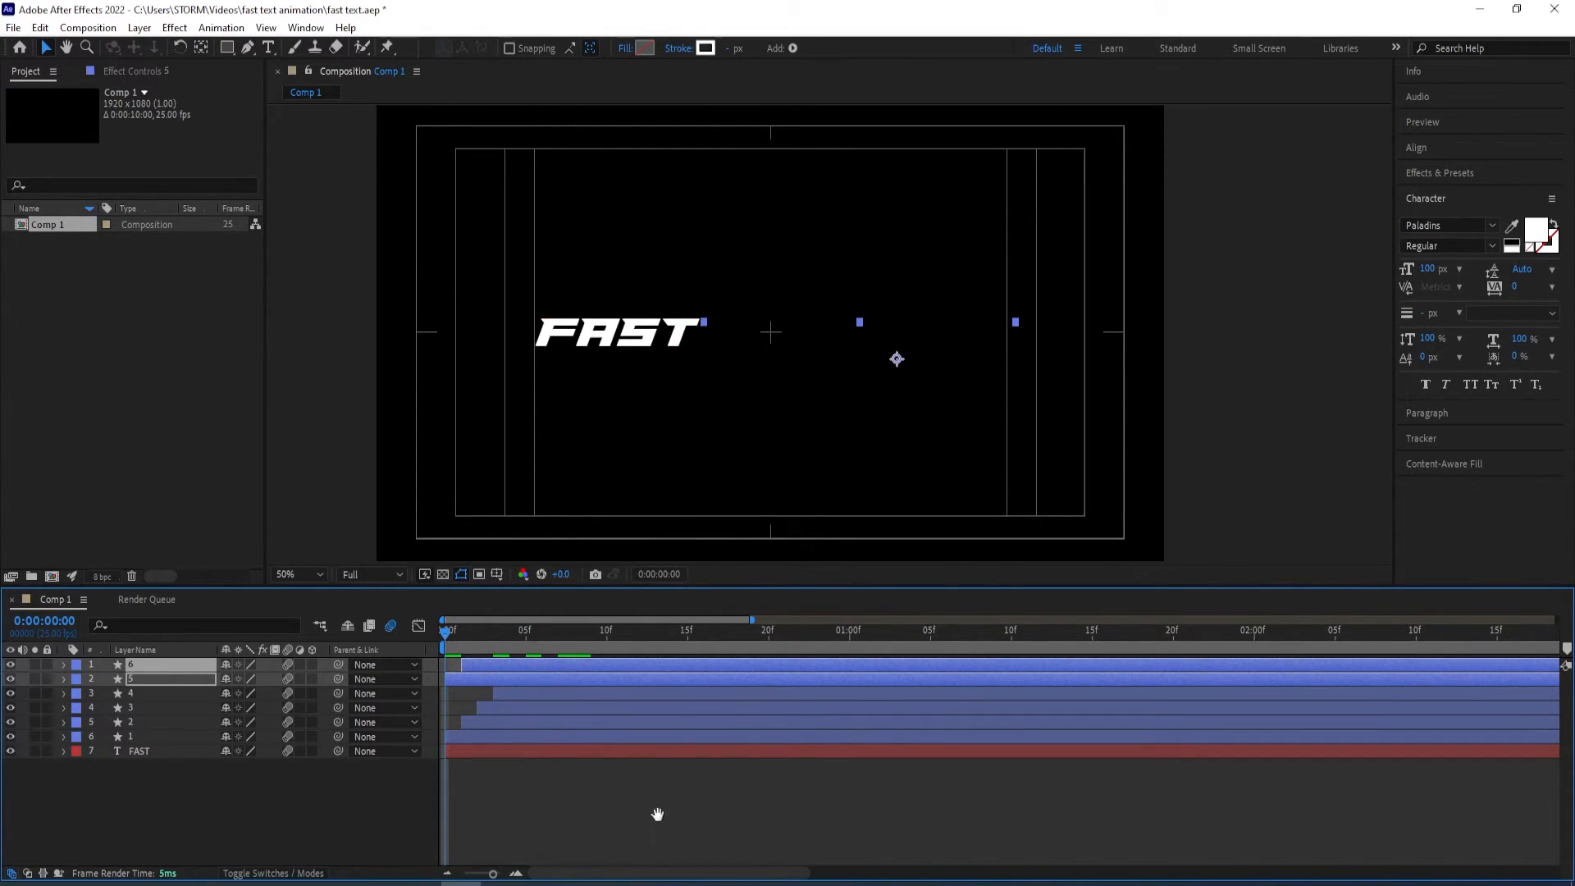
key(space)
key(space)
key(space)
key(period)
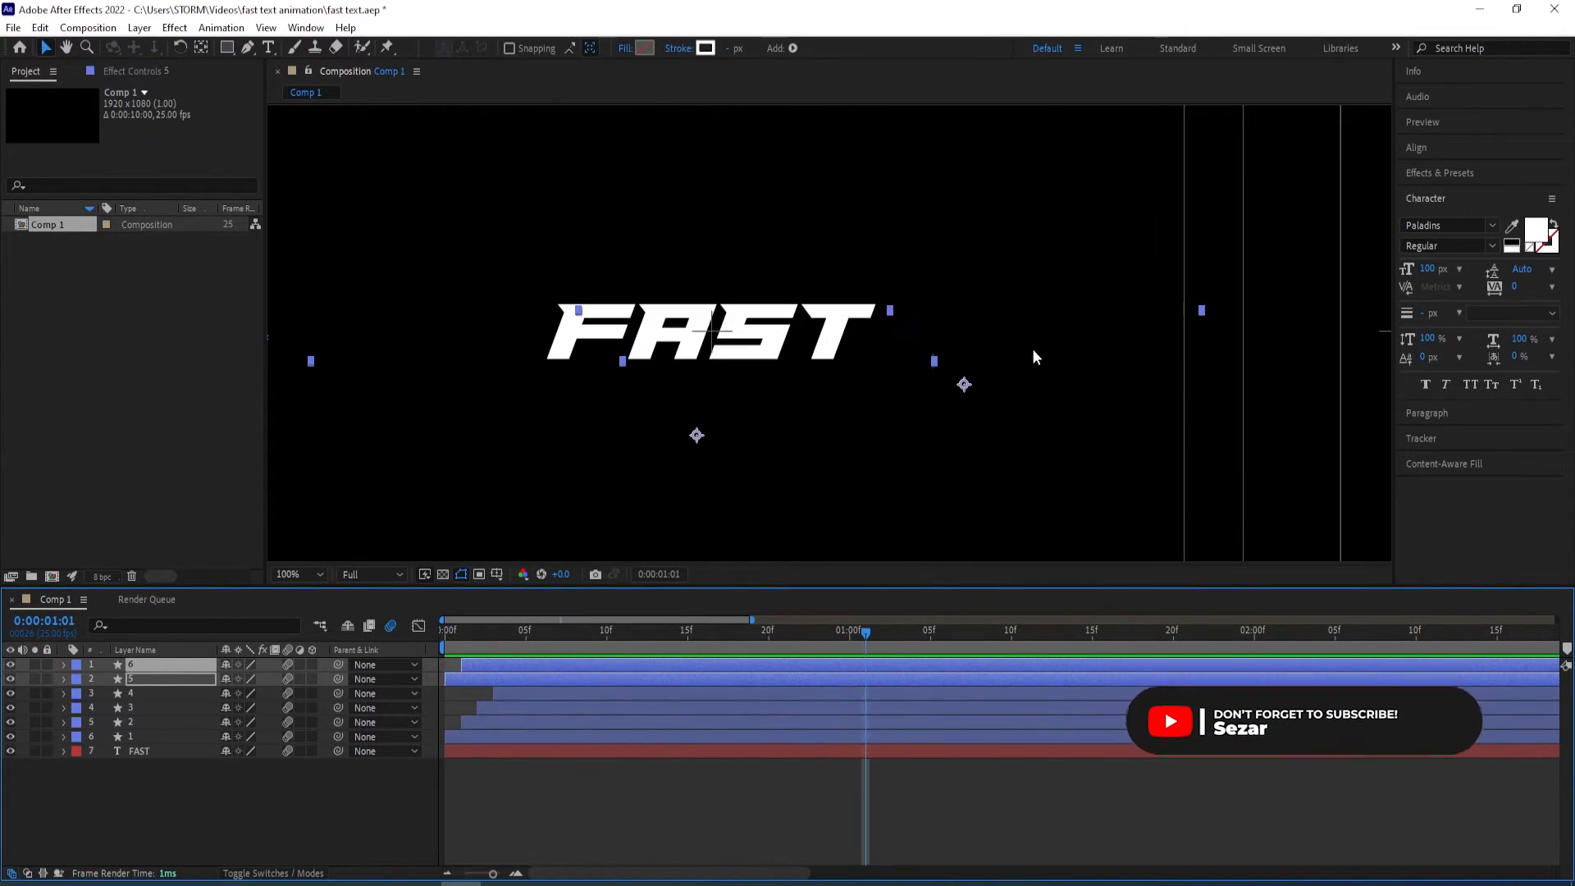
click(1035, 361)
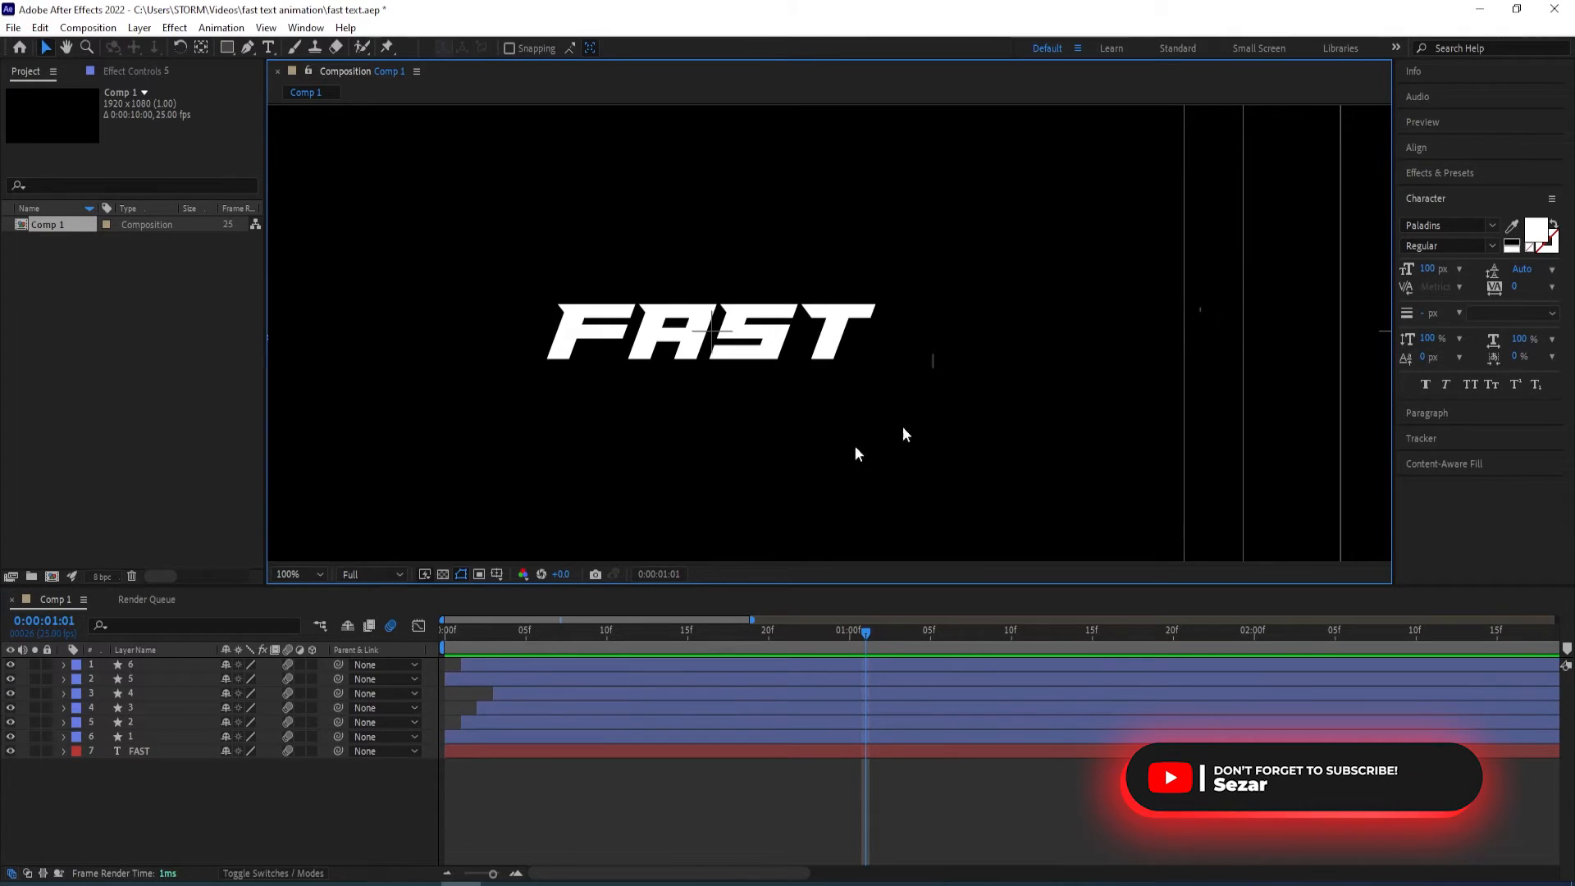
Set the miter limit of layer 6's stroke to 83
click(136, 665)
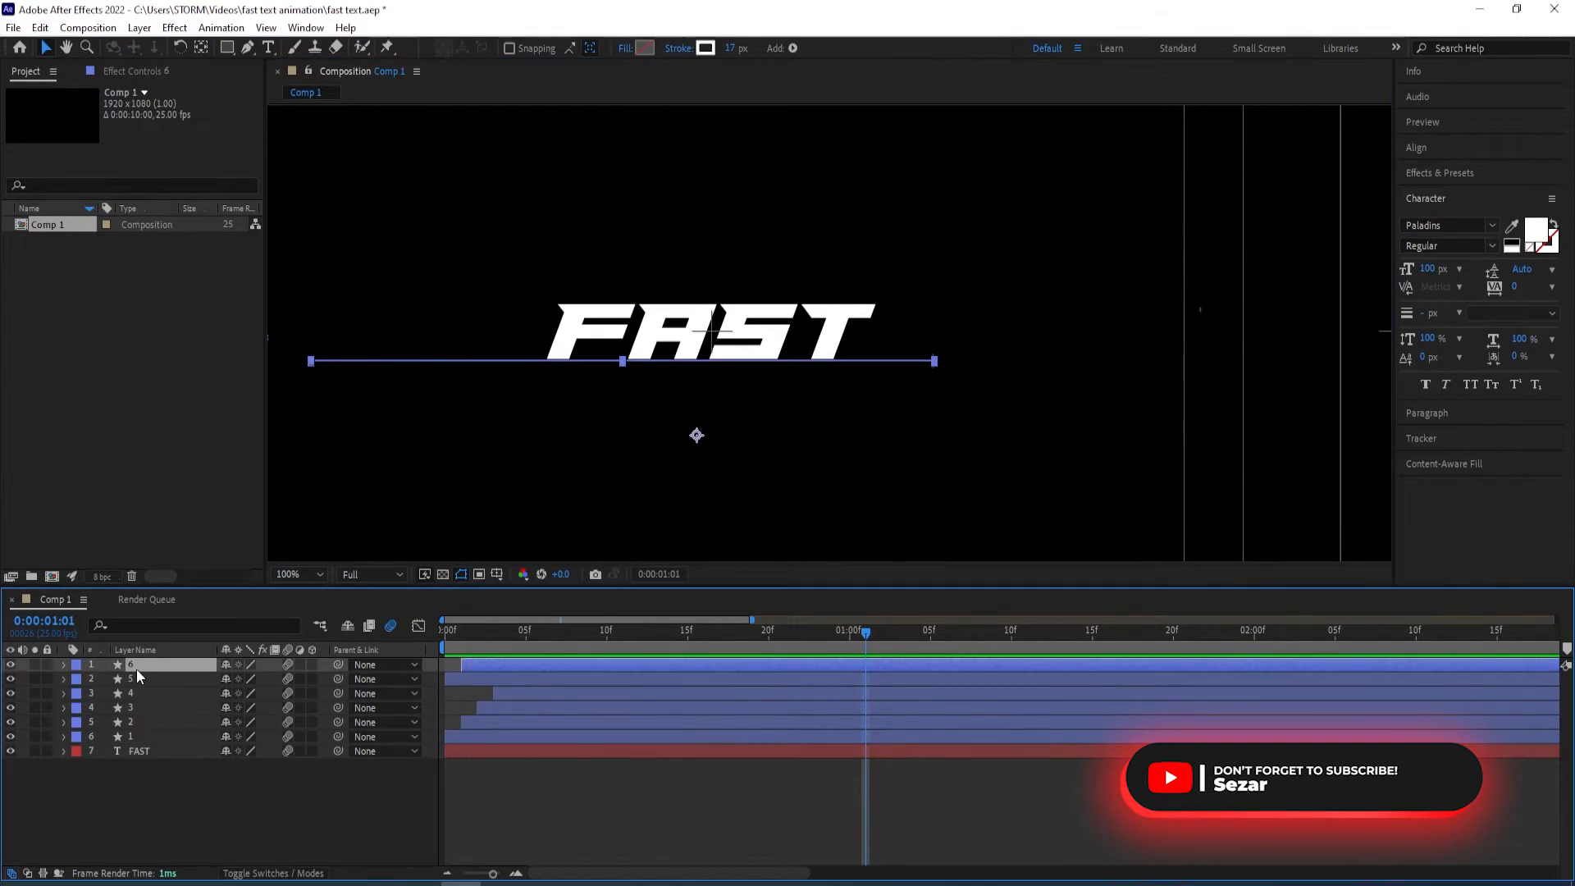
click(64, 668)
scroll(153, 730, down, 3)
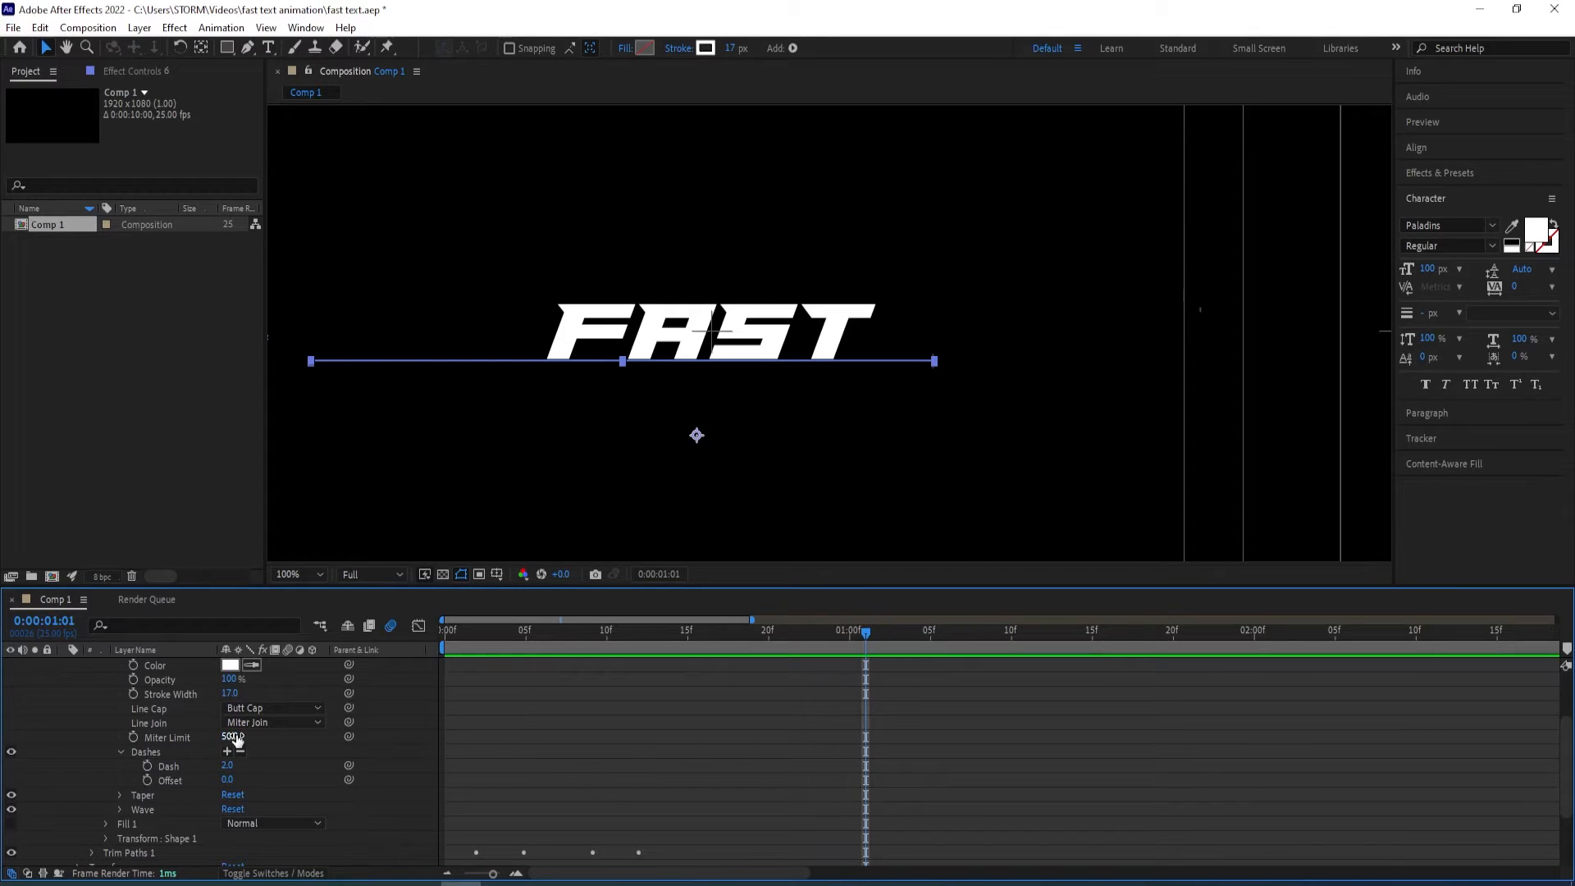
drag(230, 738, 261, 744)
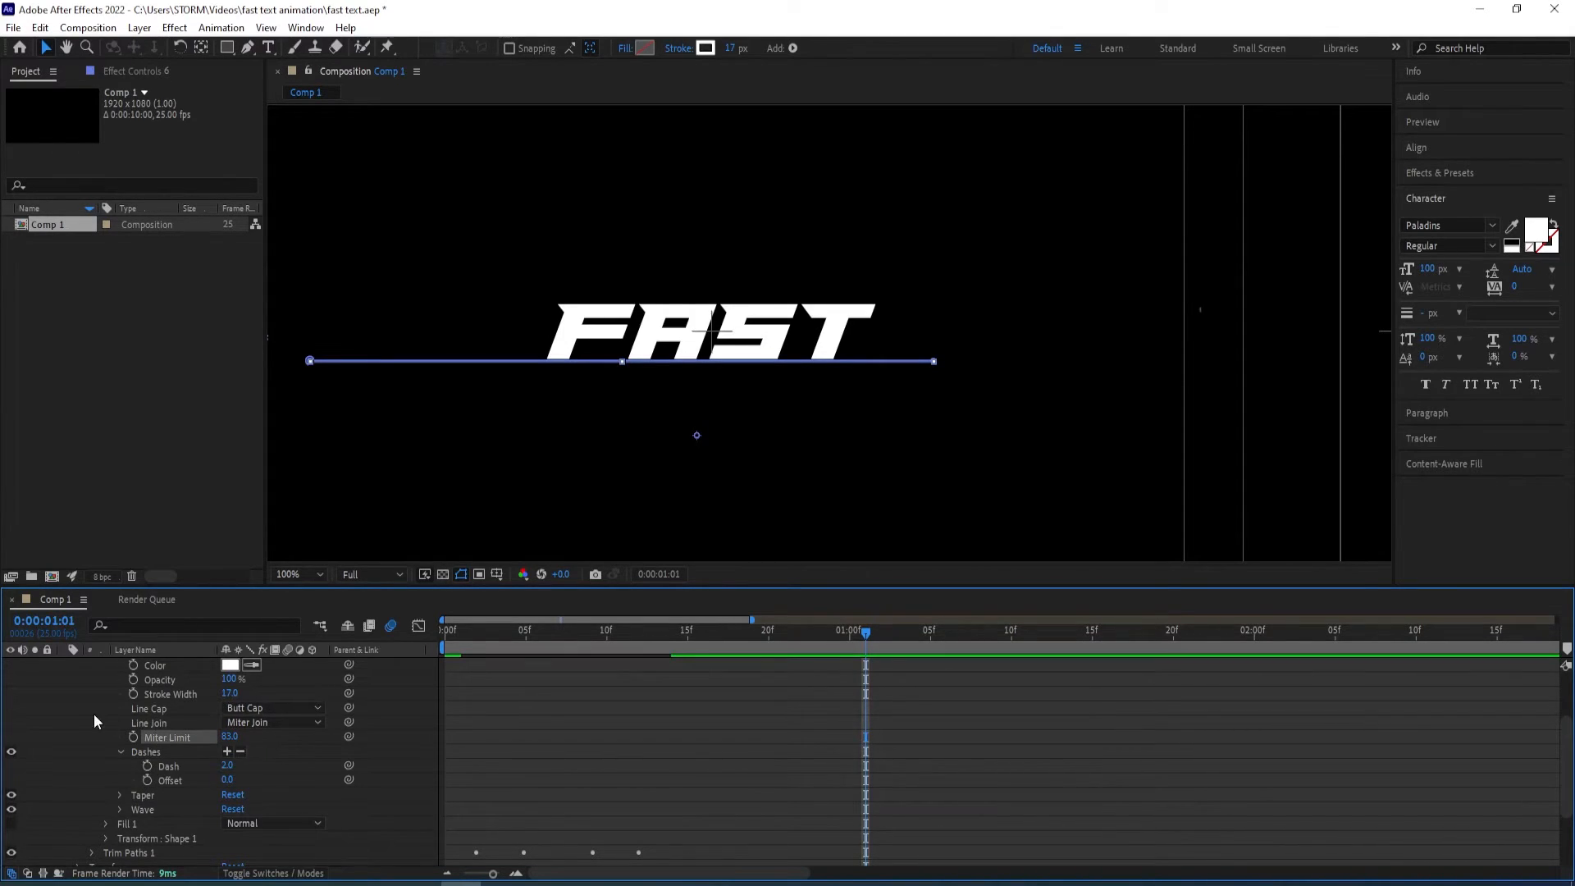
scroll(97, 713, up, 3)
click(65, 665)
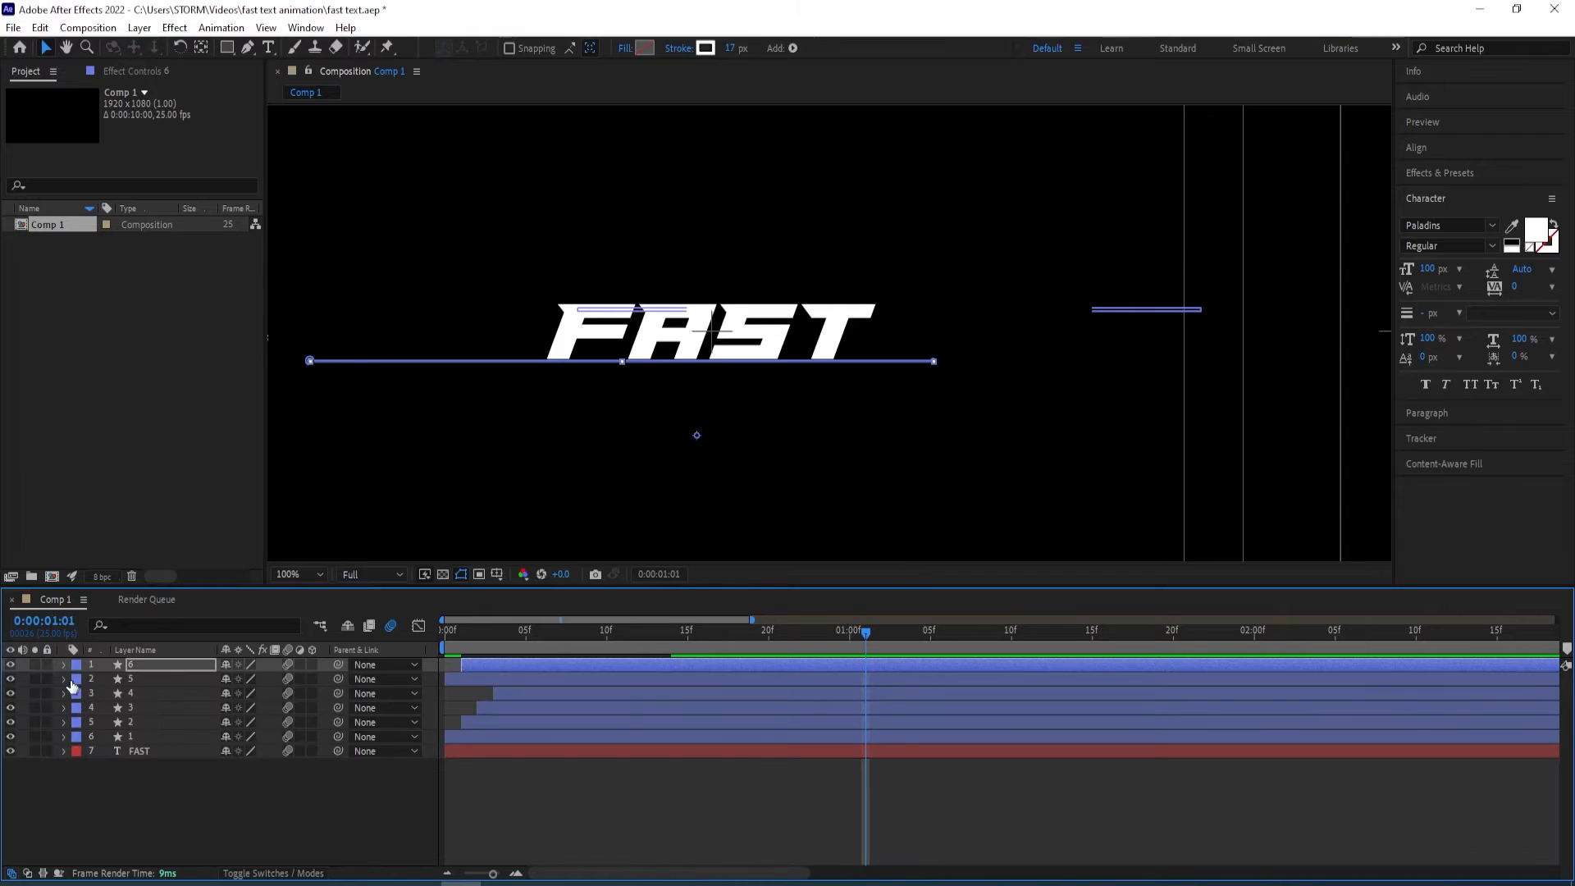
Set the miter limit of layer 5's stroke to 137
click(65, 678)
click(79, 695)
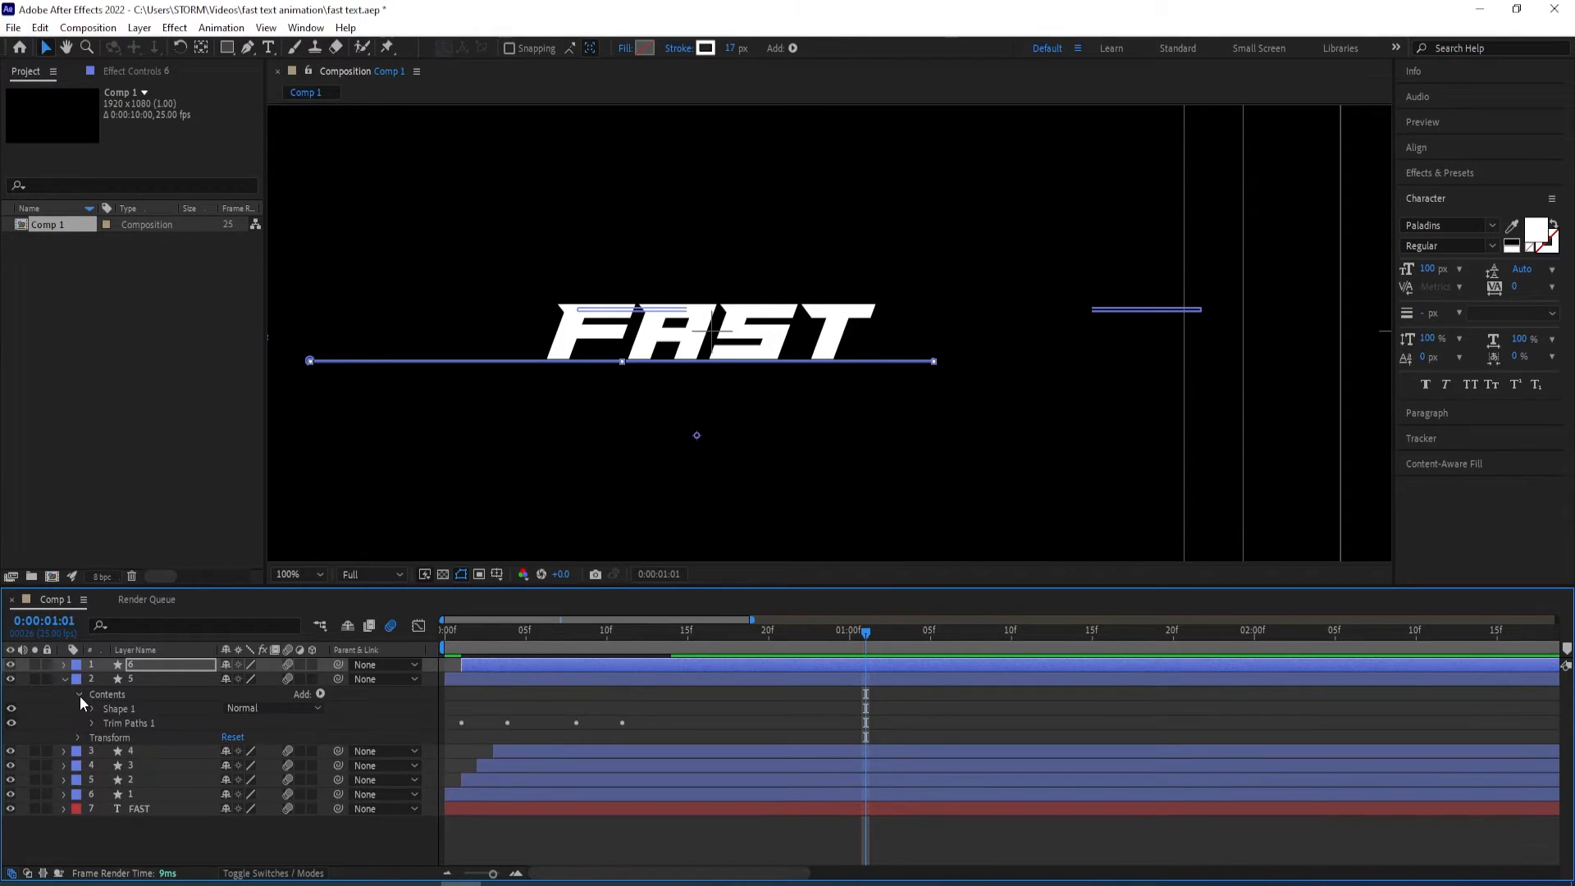
click(91, 710)
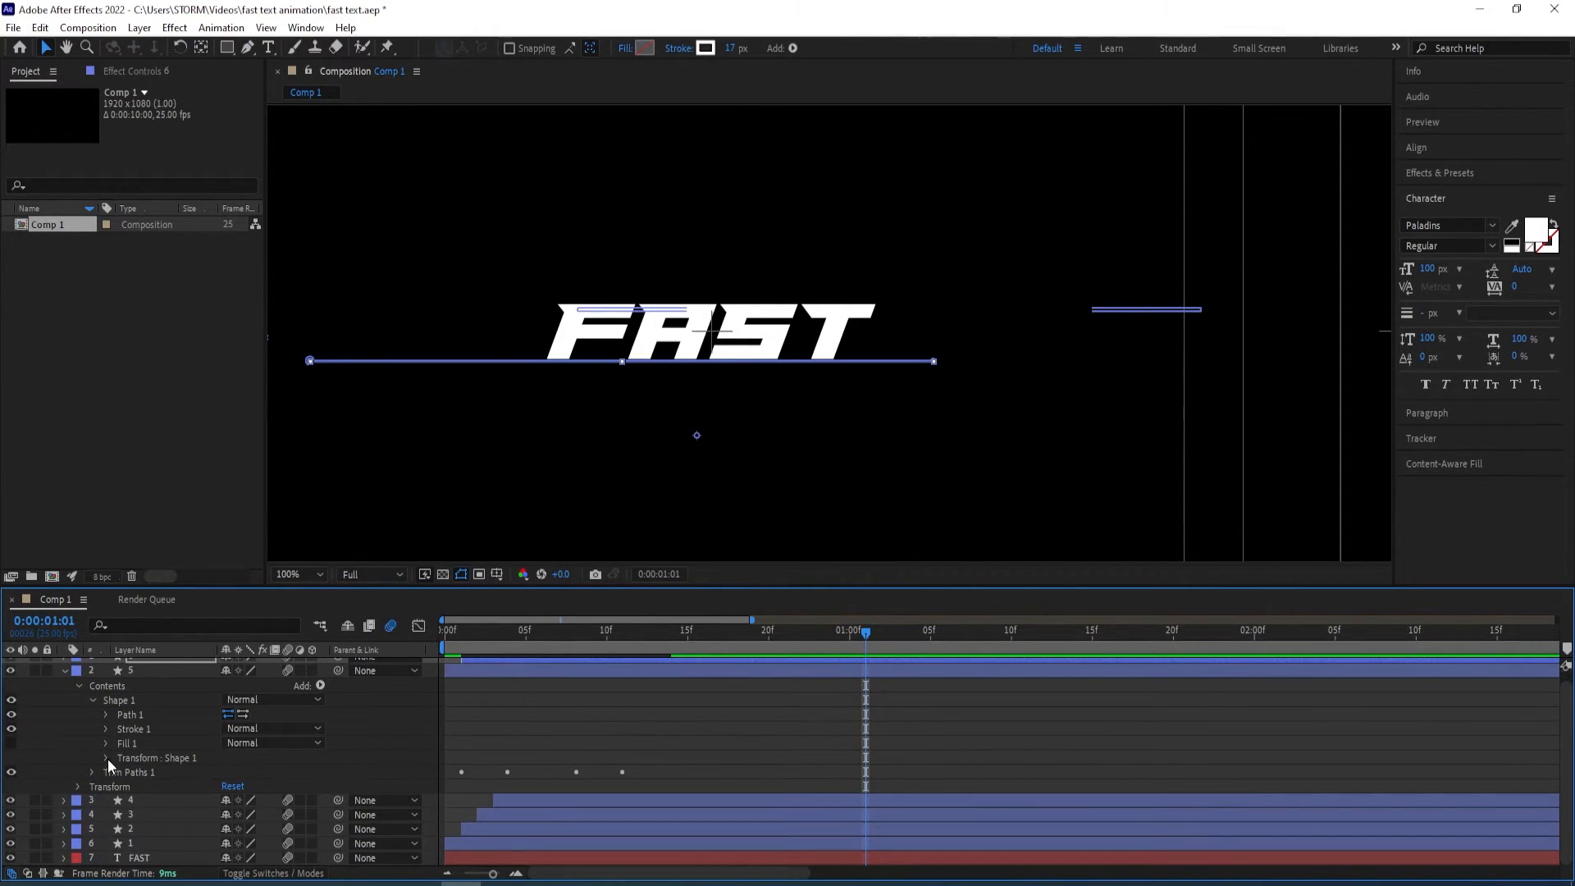
click(104, 728)
scroll(169, 720, down, 2)
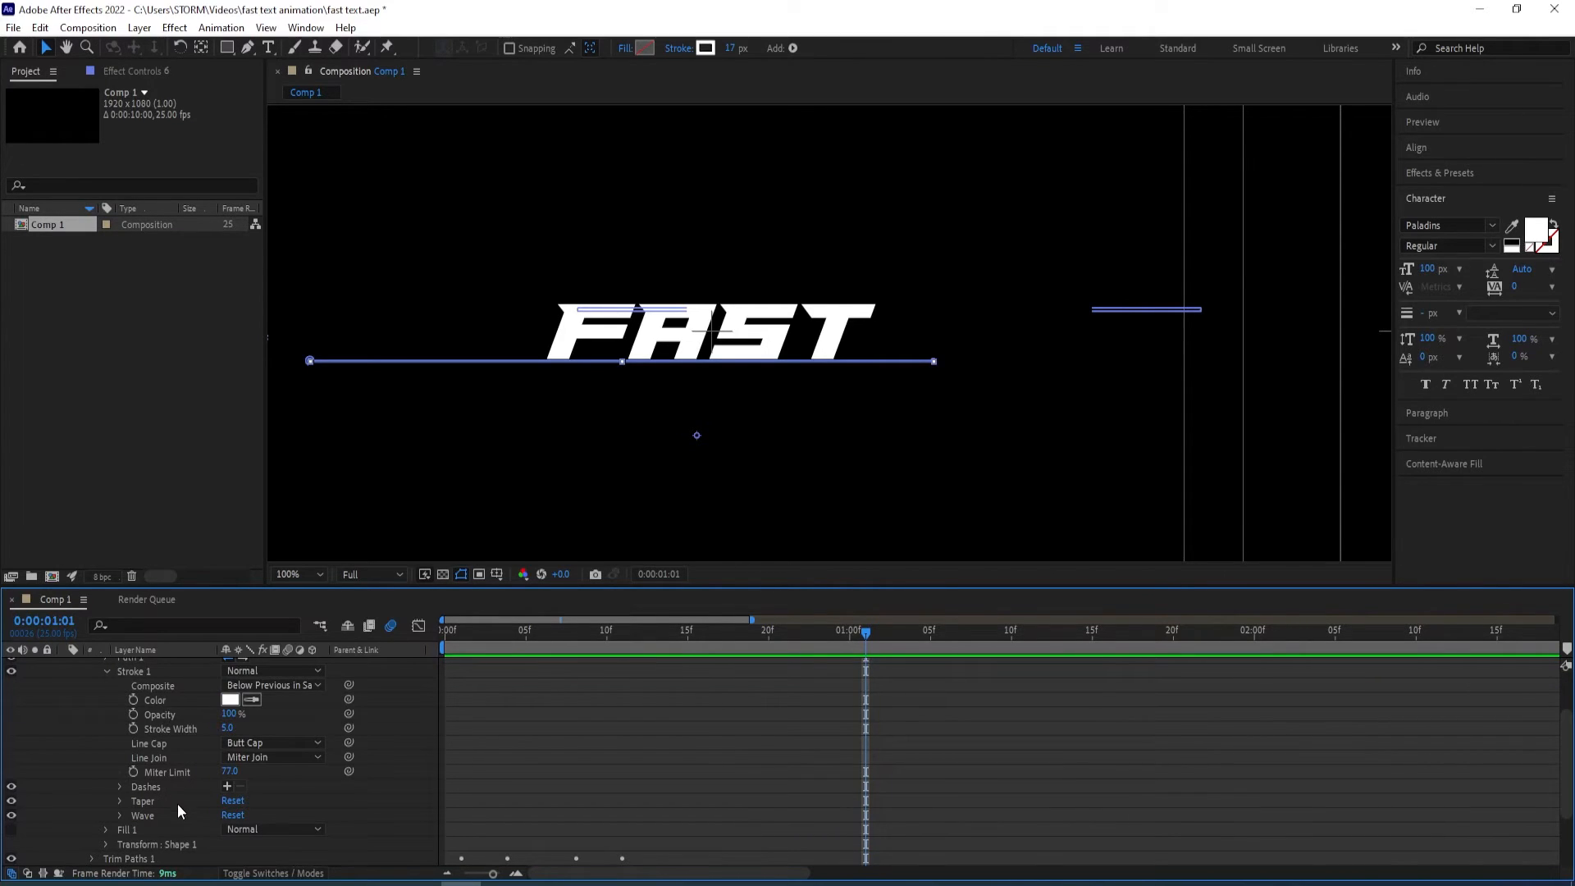
drag(230, 771, 278, 772)
click(615, 766)
Preview the animation from the first frame with the composition zoomed out
drag(867, 635, 444, 640)
scroll(947, 250, down, 2)
key(space)
key(space)
drag(932, 642, 444, 638)
key(space)
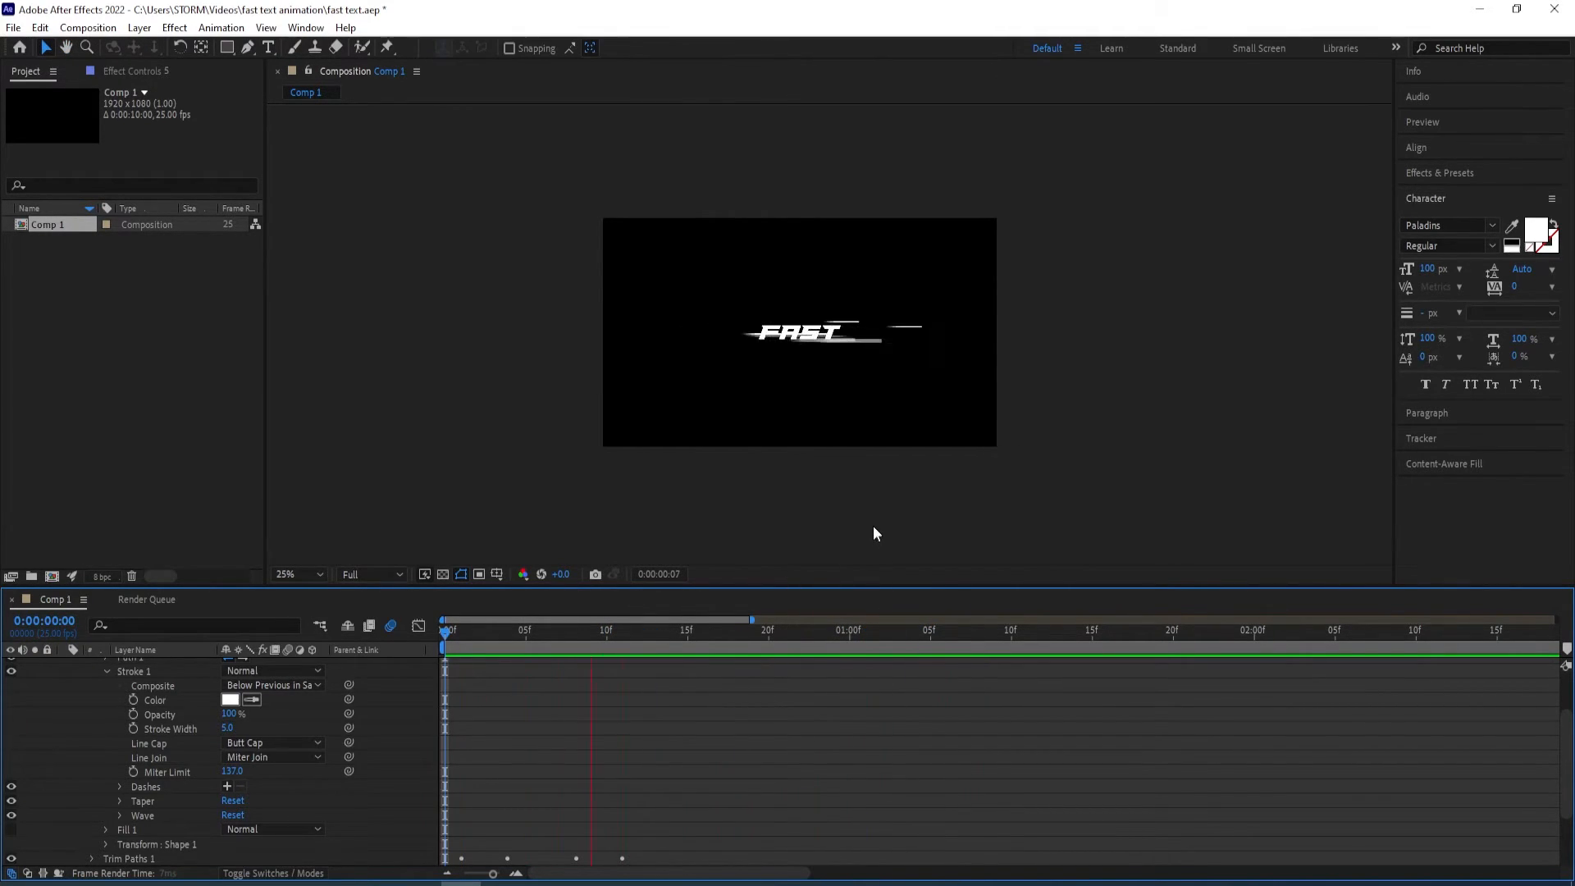
key(space)
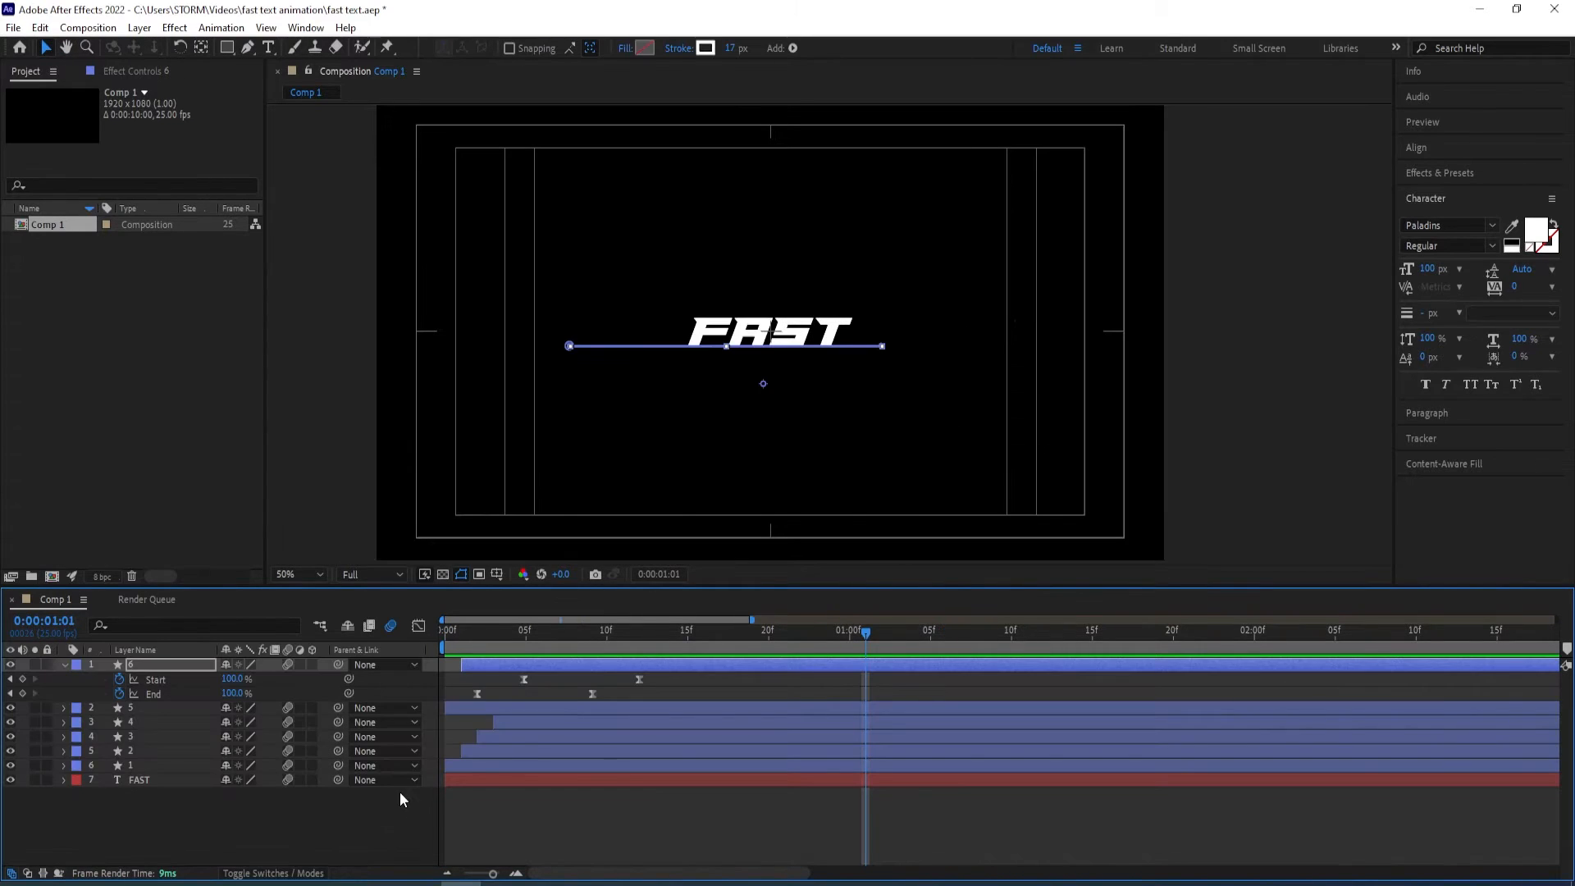
At frame 9, show the rulers and place a vertical guide to the right of the FAST text at about 1310 px
drag(865, 633, 592, 643)
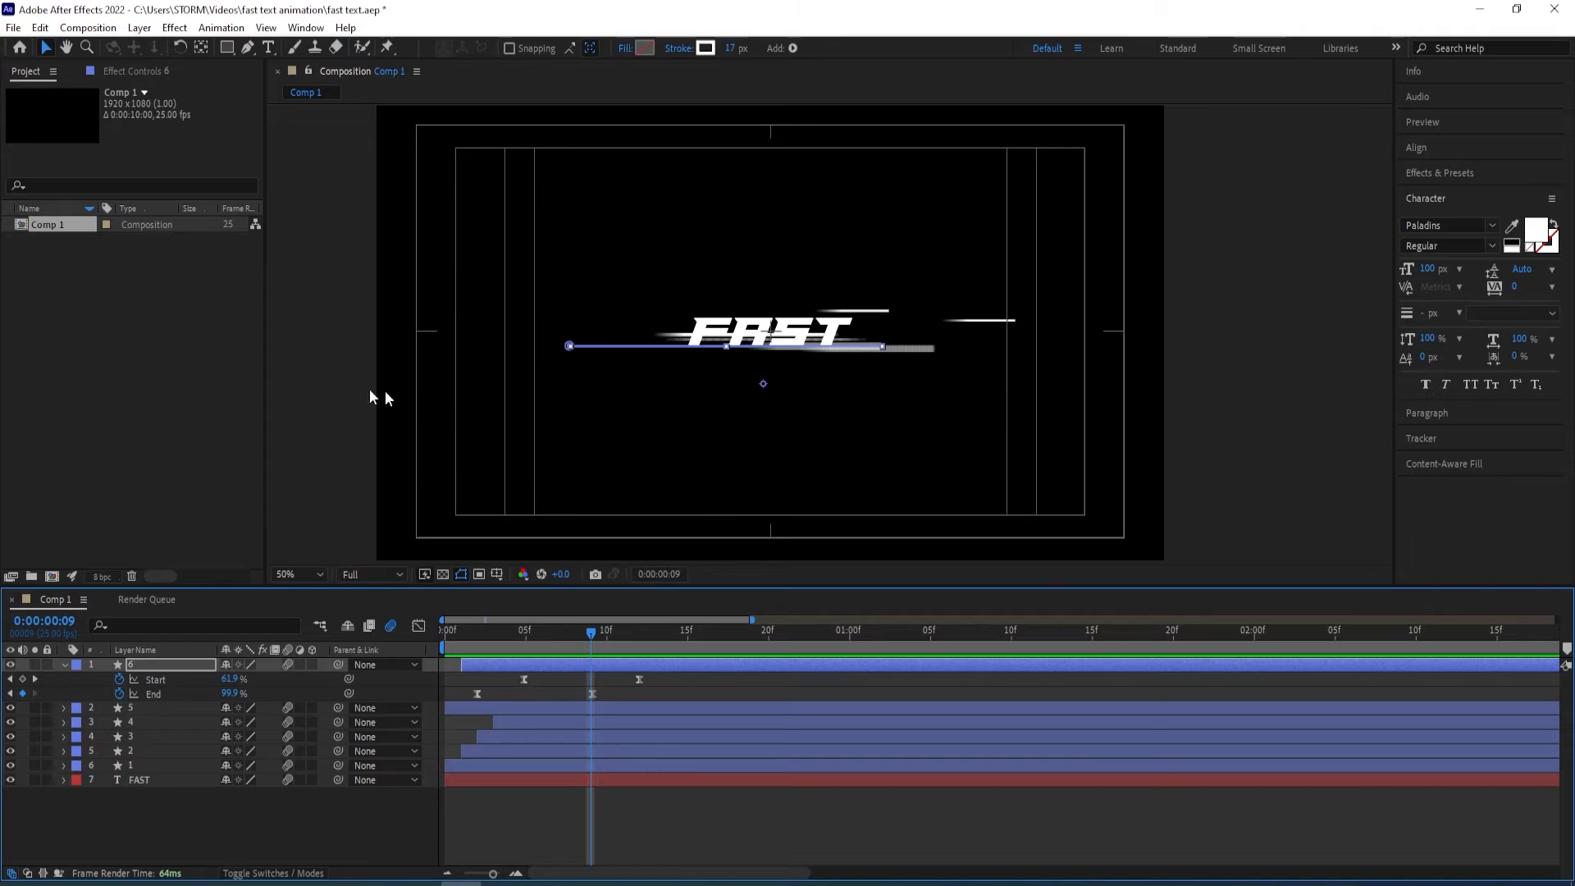
key(ctrl+r)
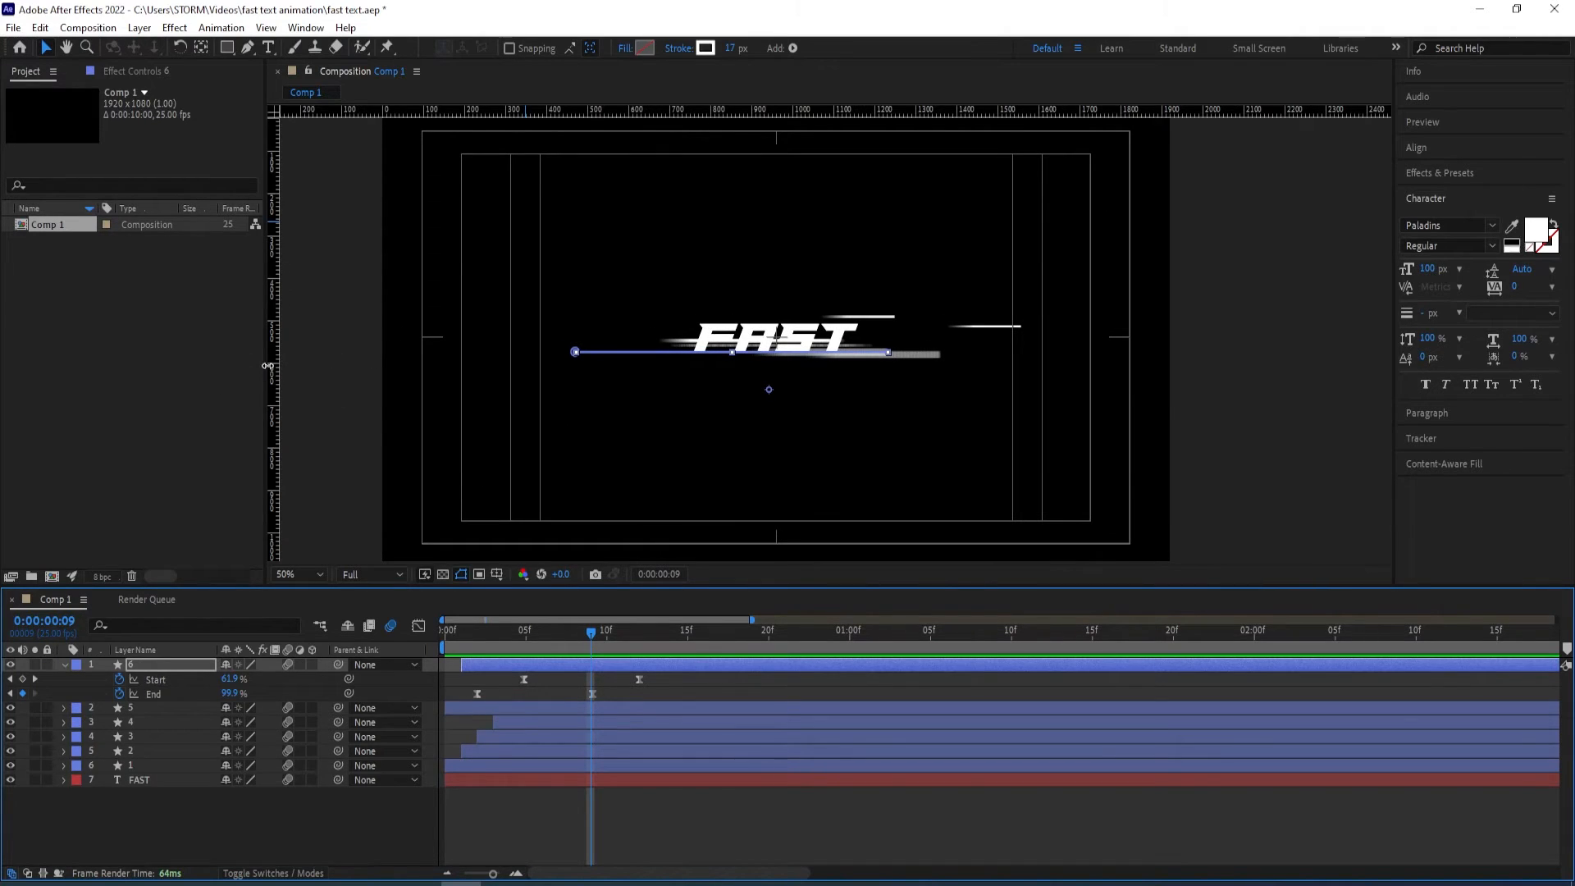
drag(273, 366, 921, 337)
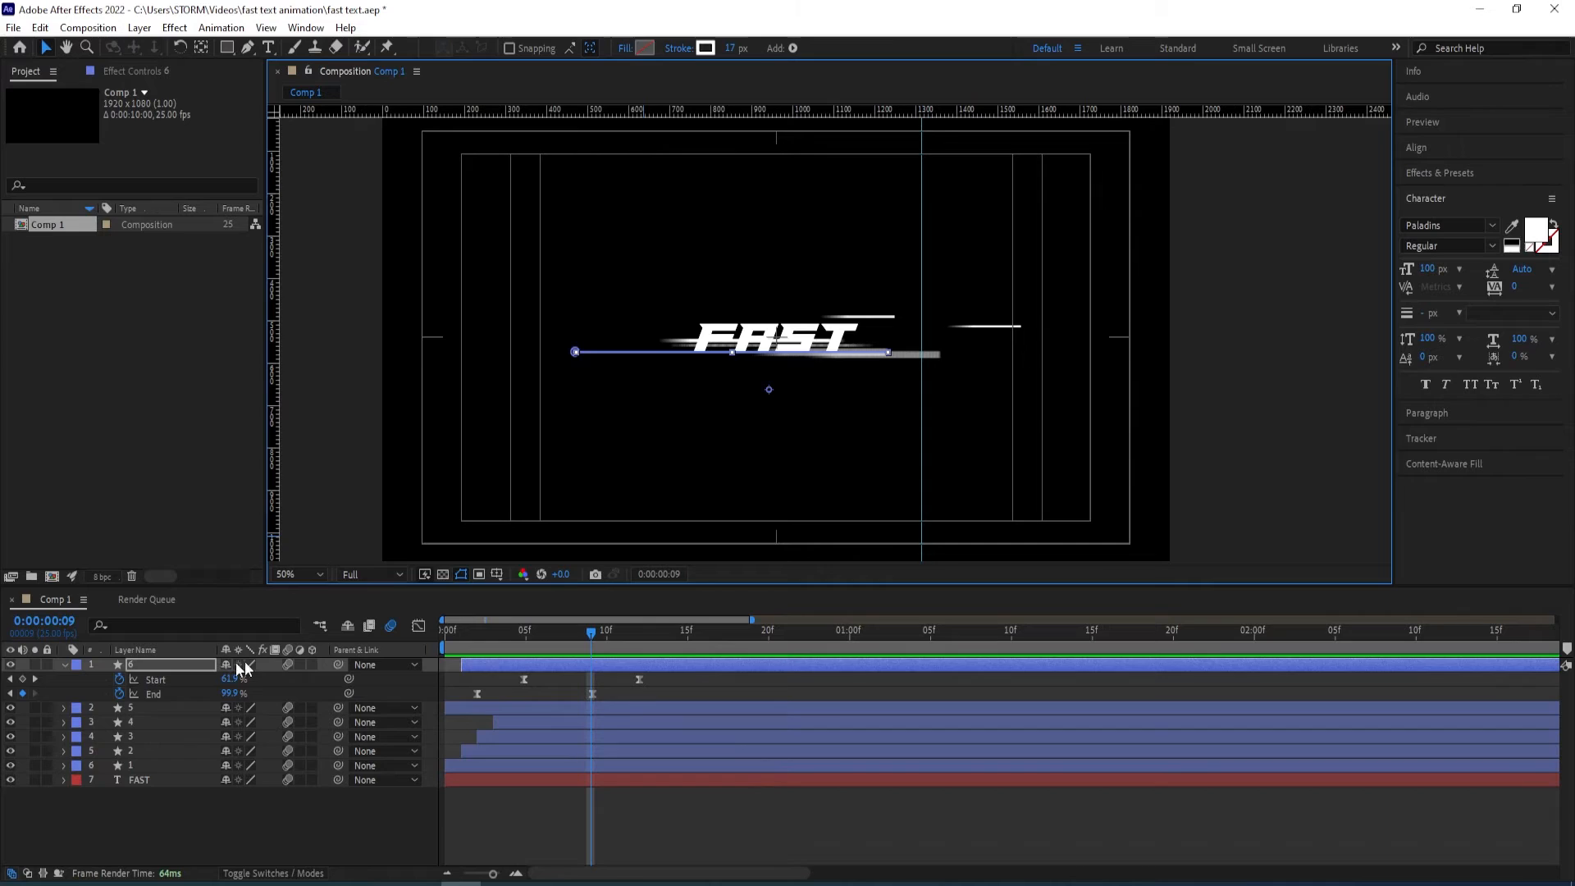
Try to shorten layer 2's path by moving its right end point to the vertical guide, and undo the change
click(145, 710)
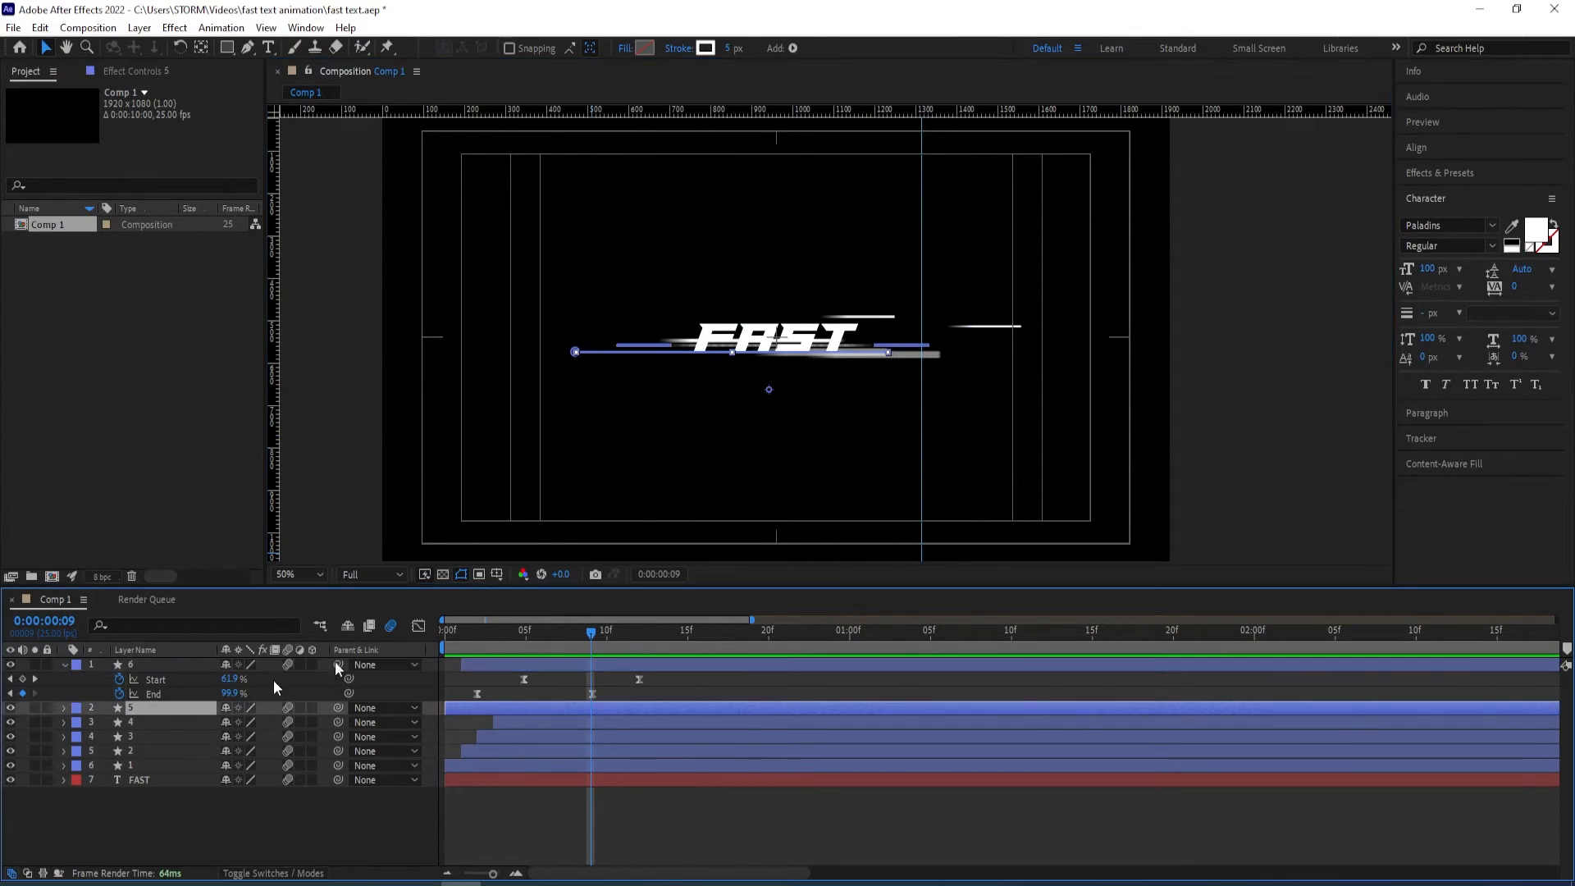
click(937, 355)
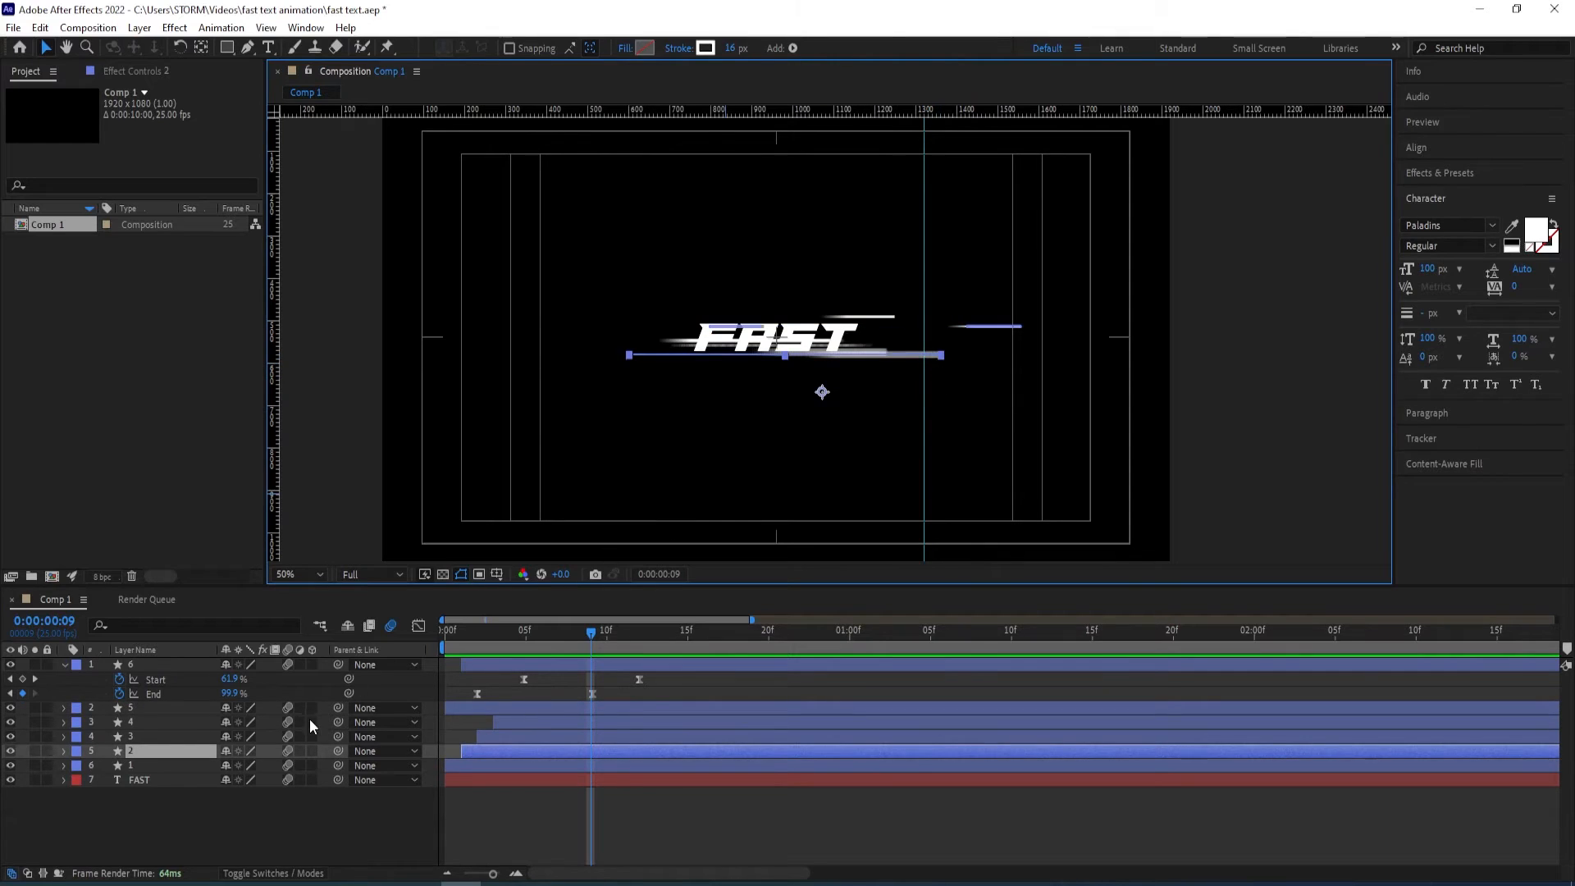
scroll(918, 366, up, 2)
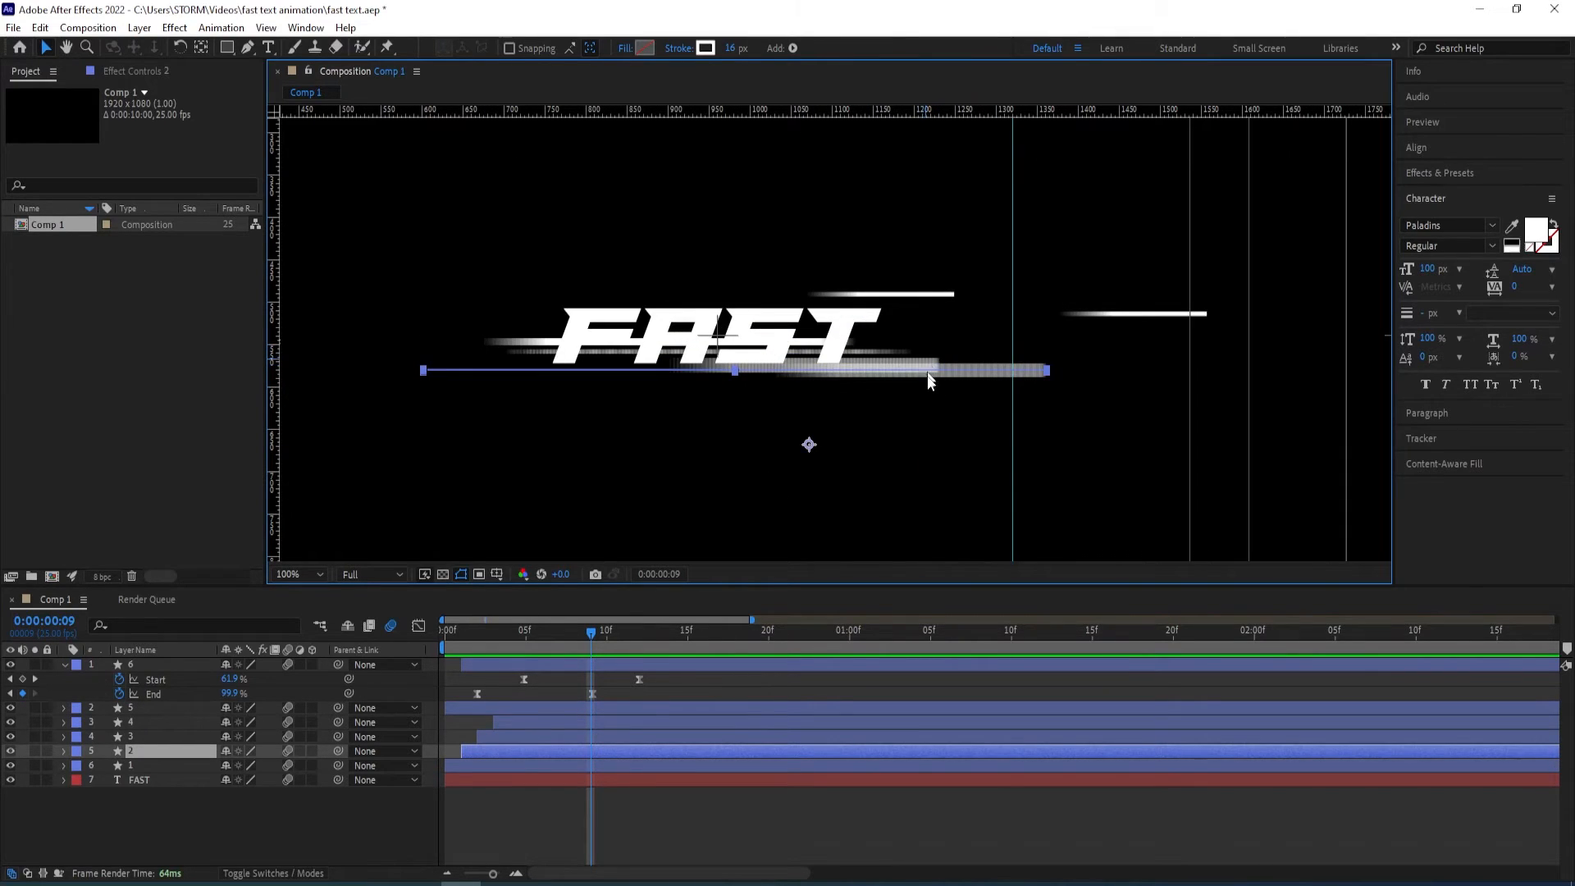
click(65, 751)
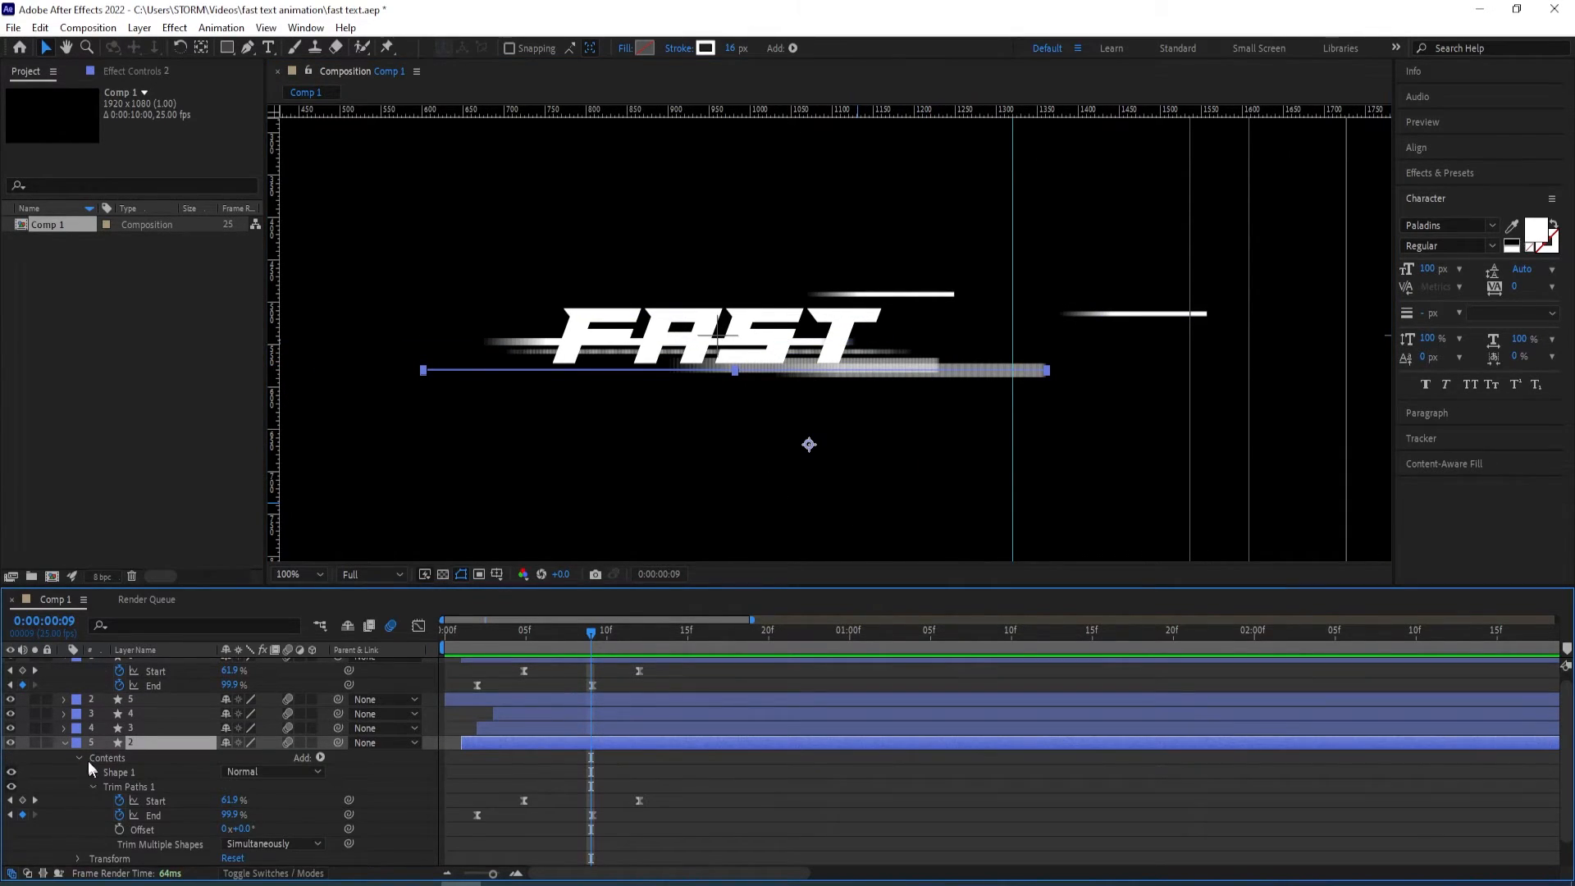
scroll(89, 763, down, 1)
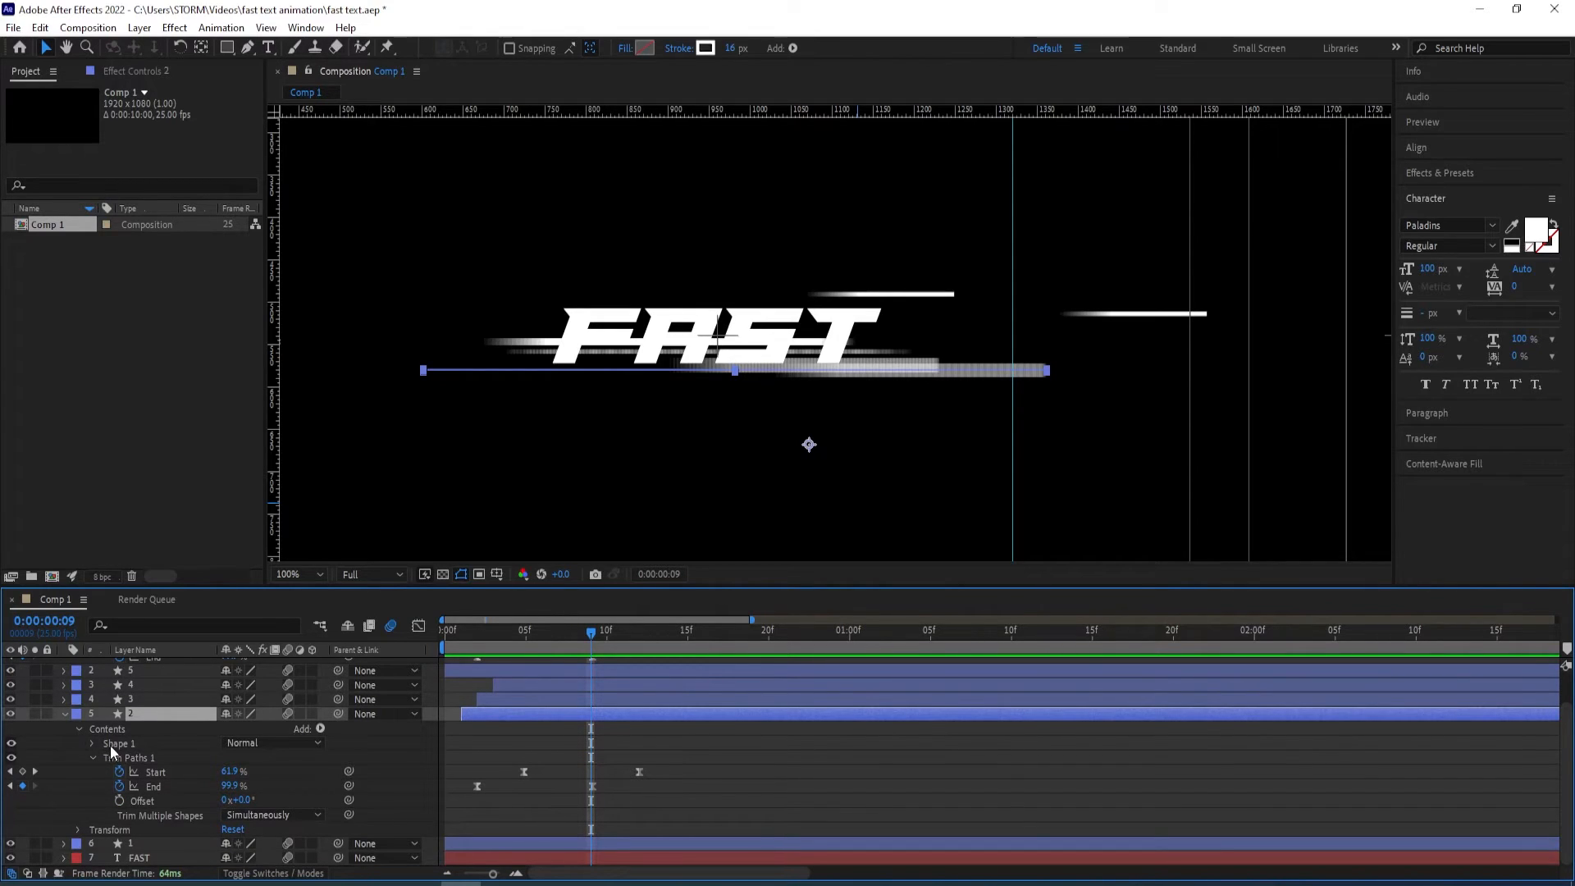
click(92, 743)
click(107, 757)
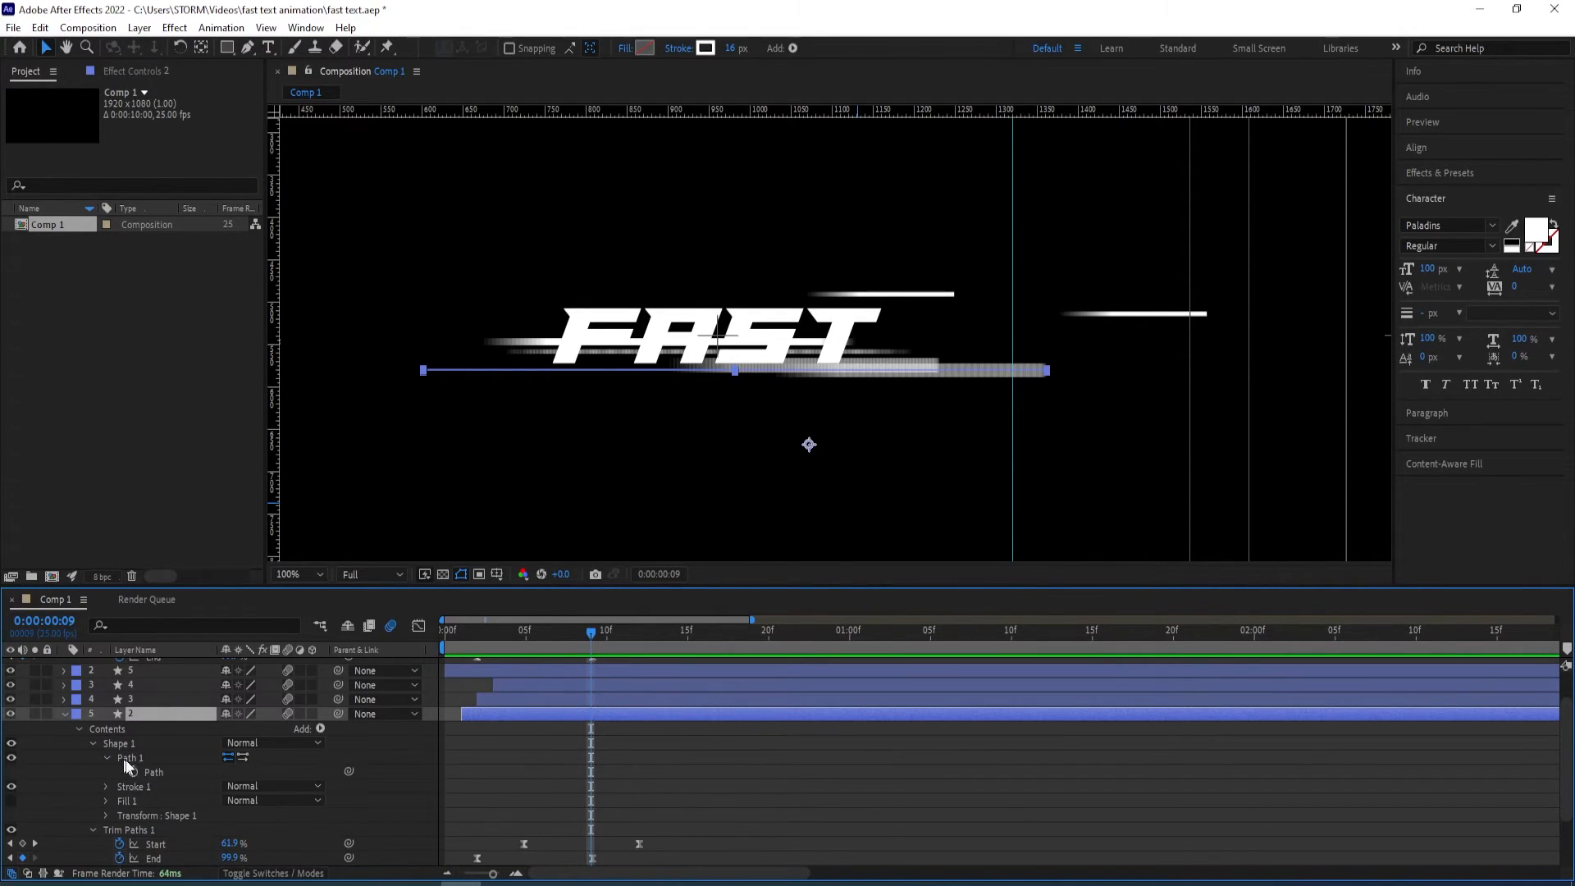
click(126, 759)
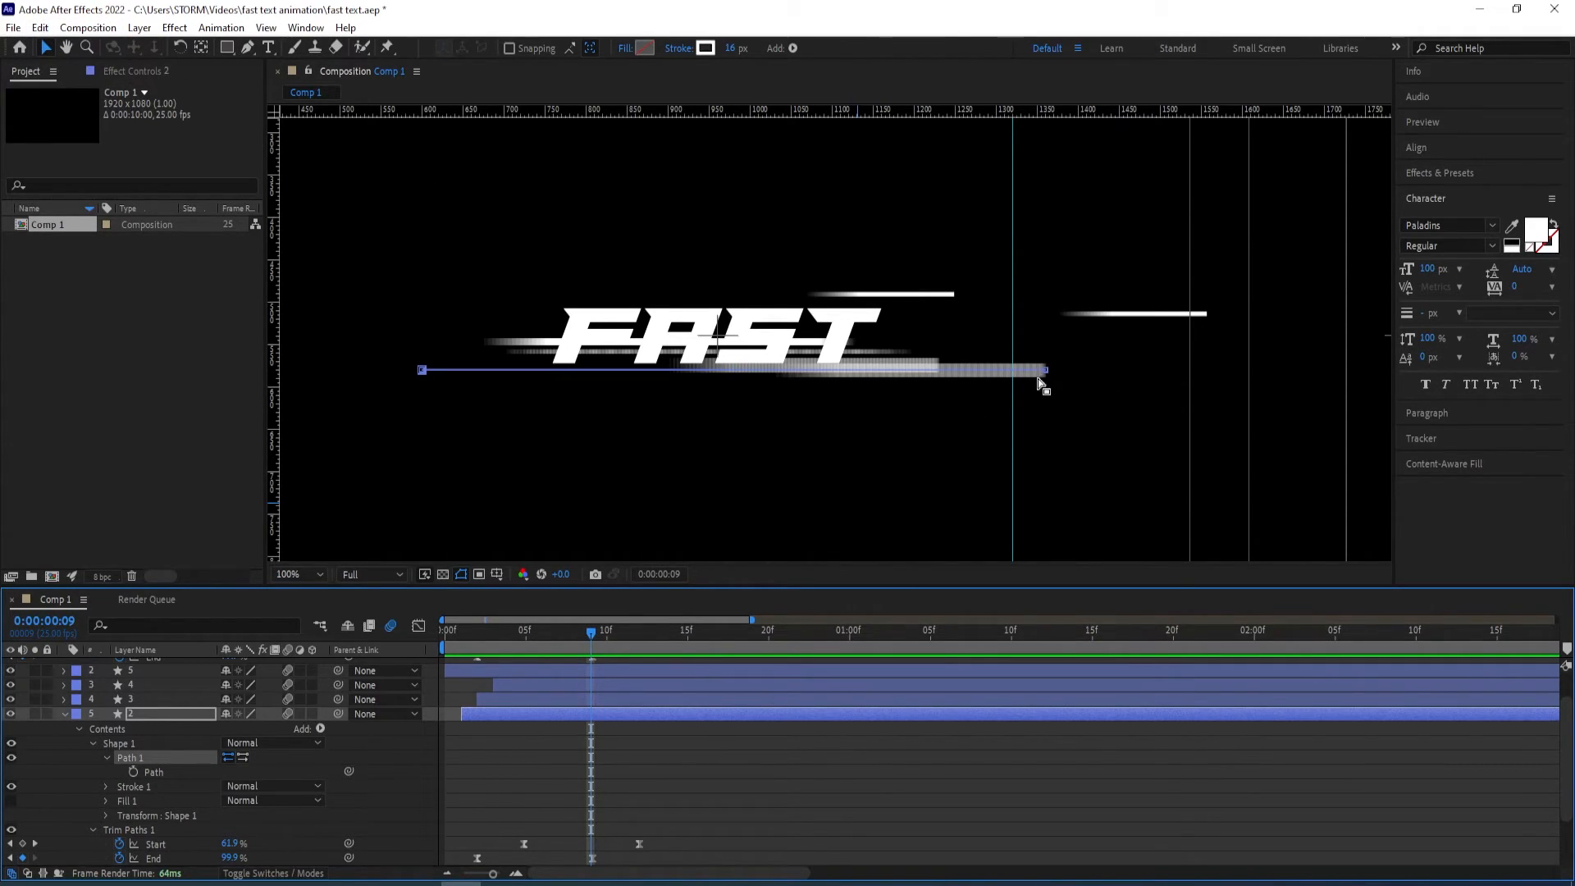
drag(1040, 374, 1016, 374)
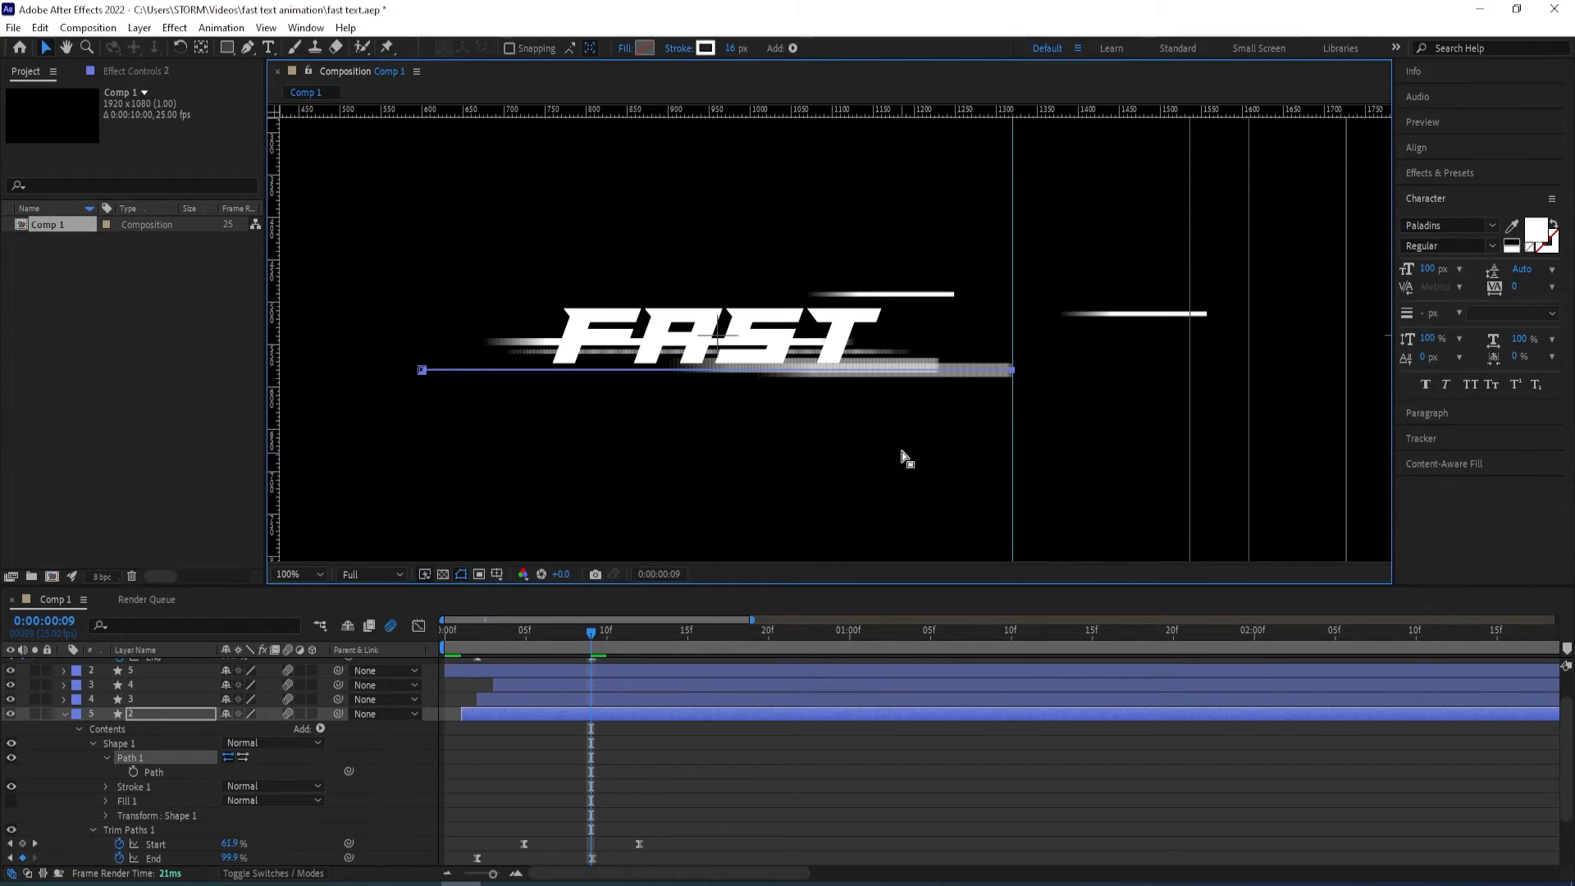
key(ctrl+z)
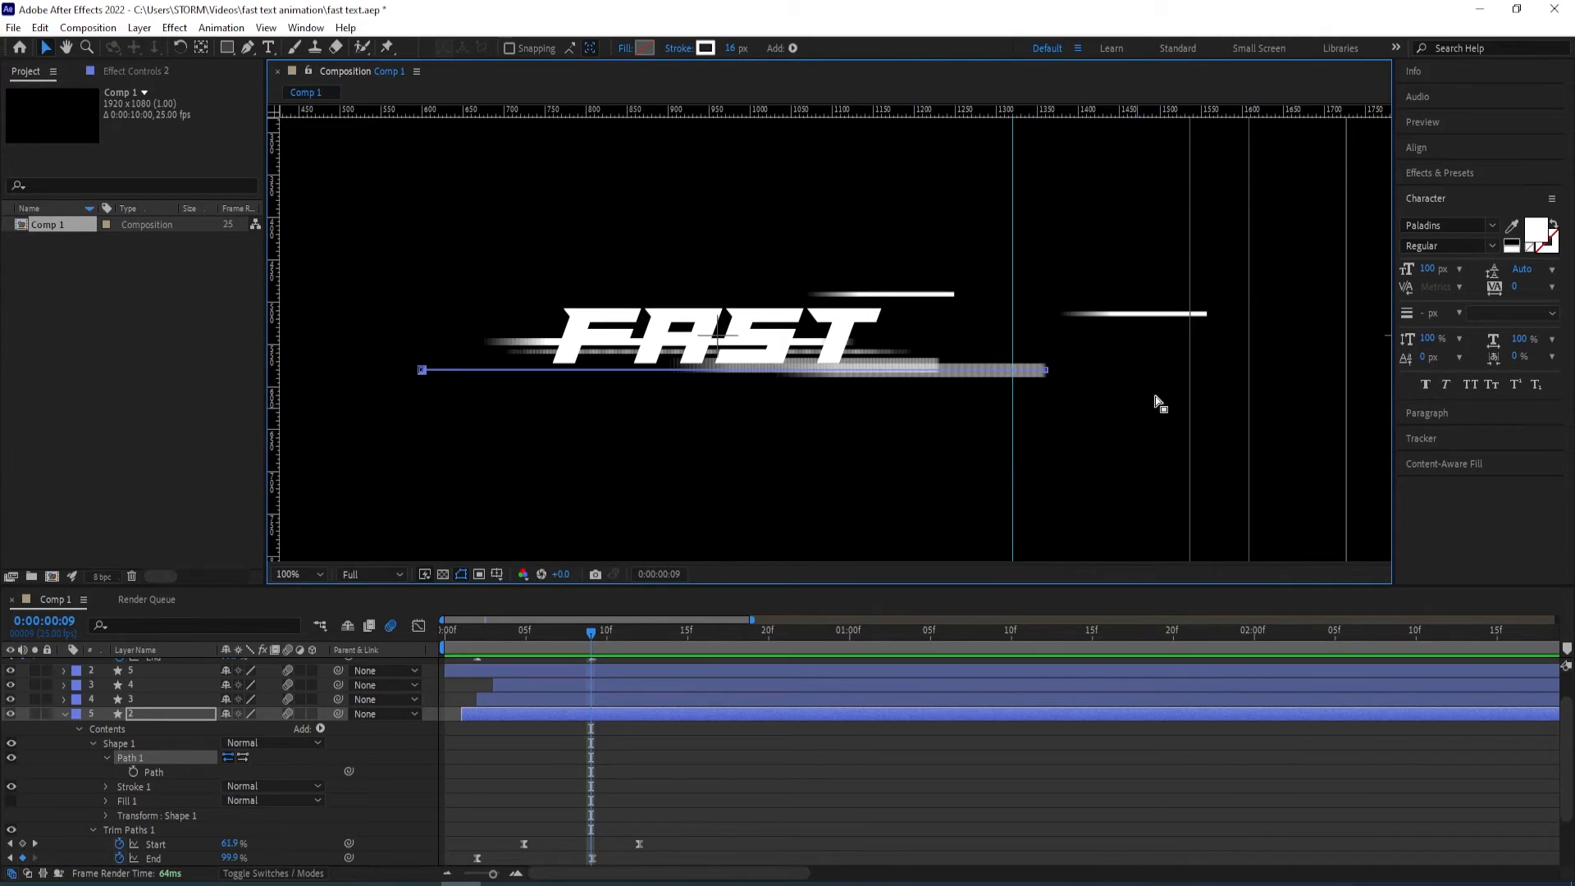
Collapse layer 2's properties, remove the vertical guide from the composition and hide the rulers
click(64, 714)
scroll(928, 275, down, 2)
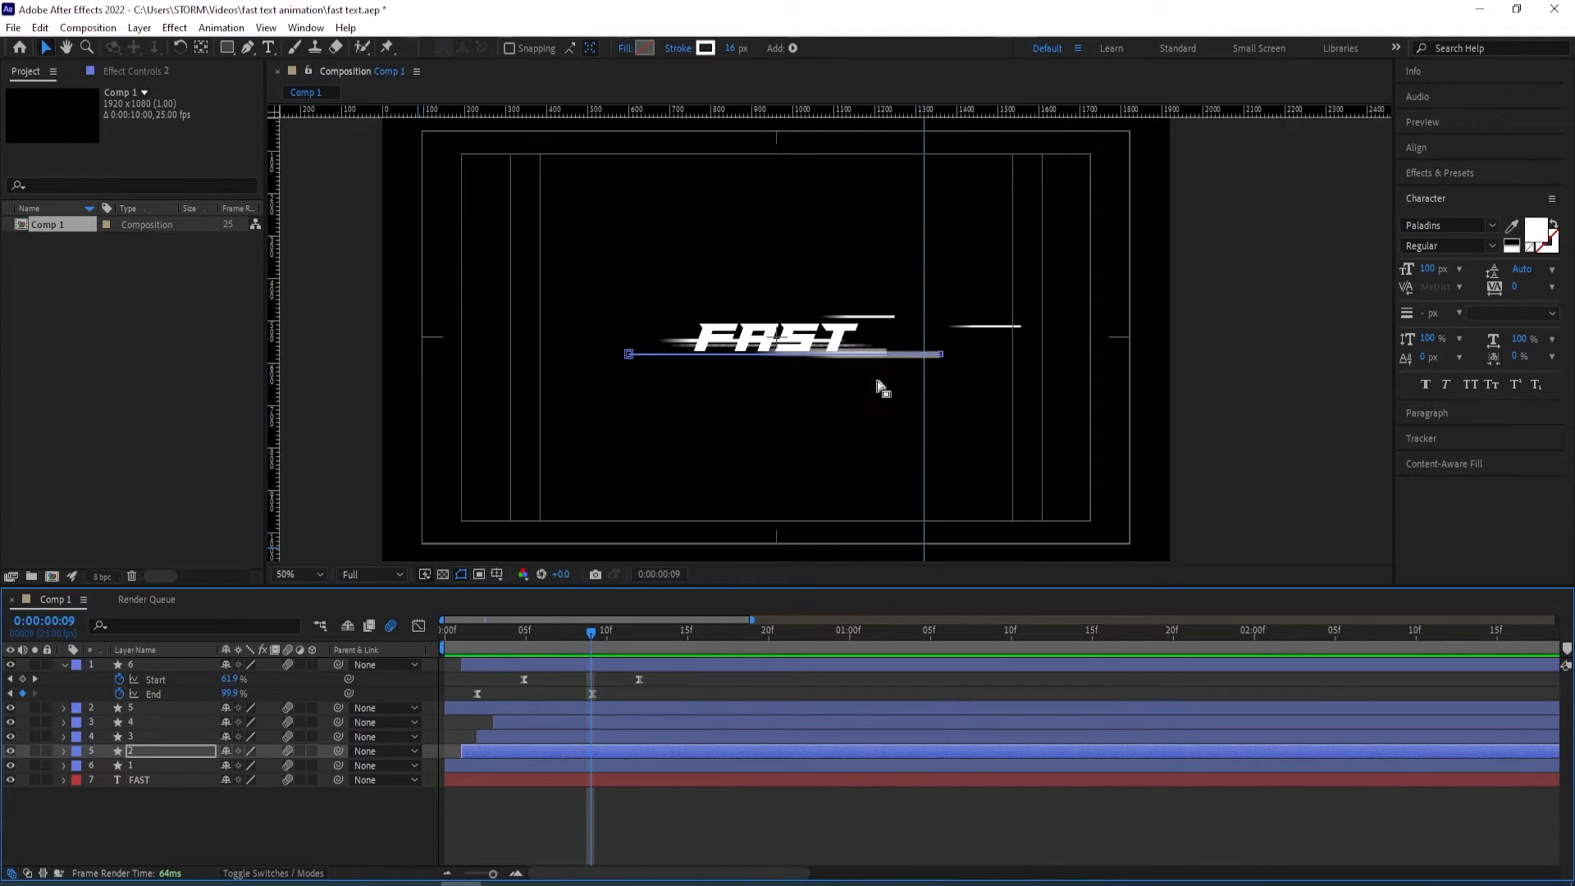
drag(921, 292, 182, 319)
key(ctrl+r)
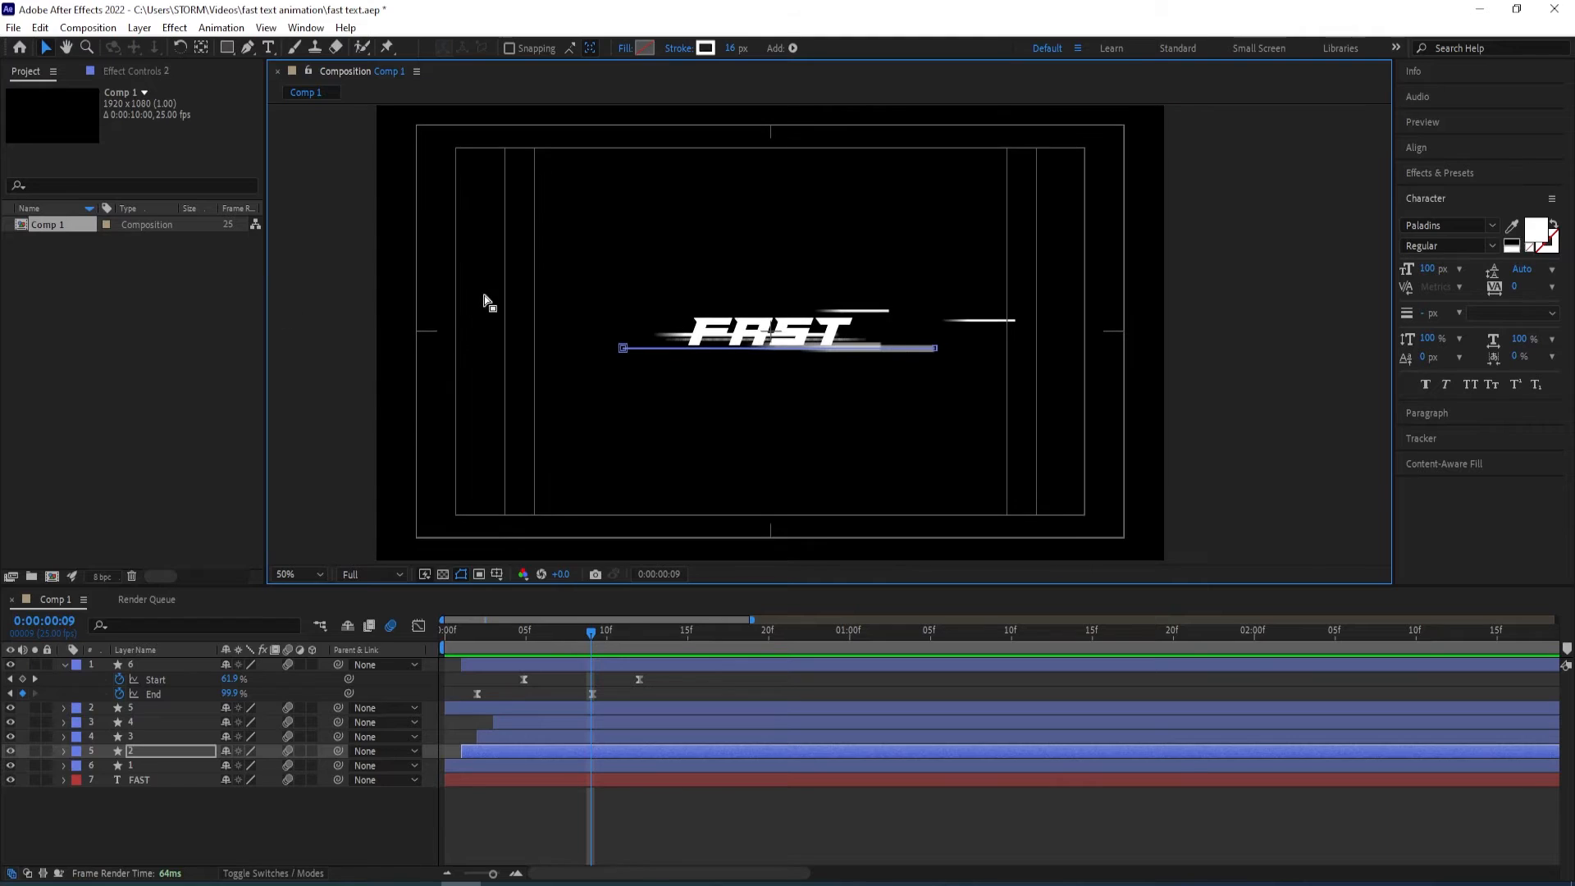
At frame 14, select layer 5's line from its remnant beside the FAST text and set its stroke's miter limit to 169
drag(588, 635, 641, 632)
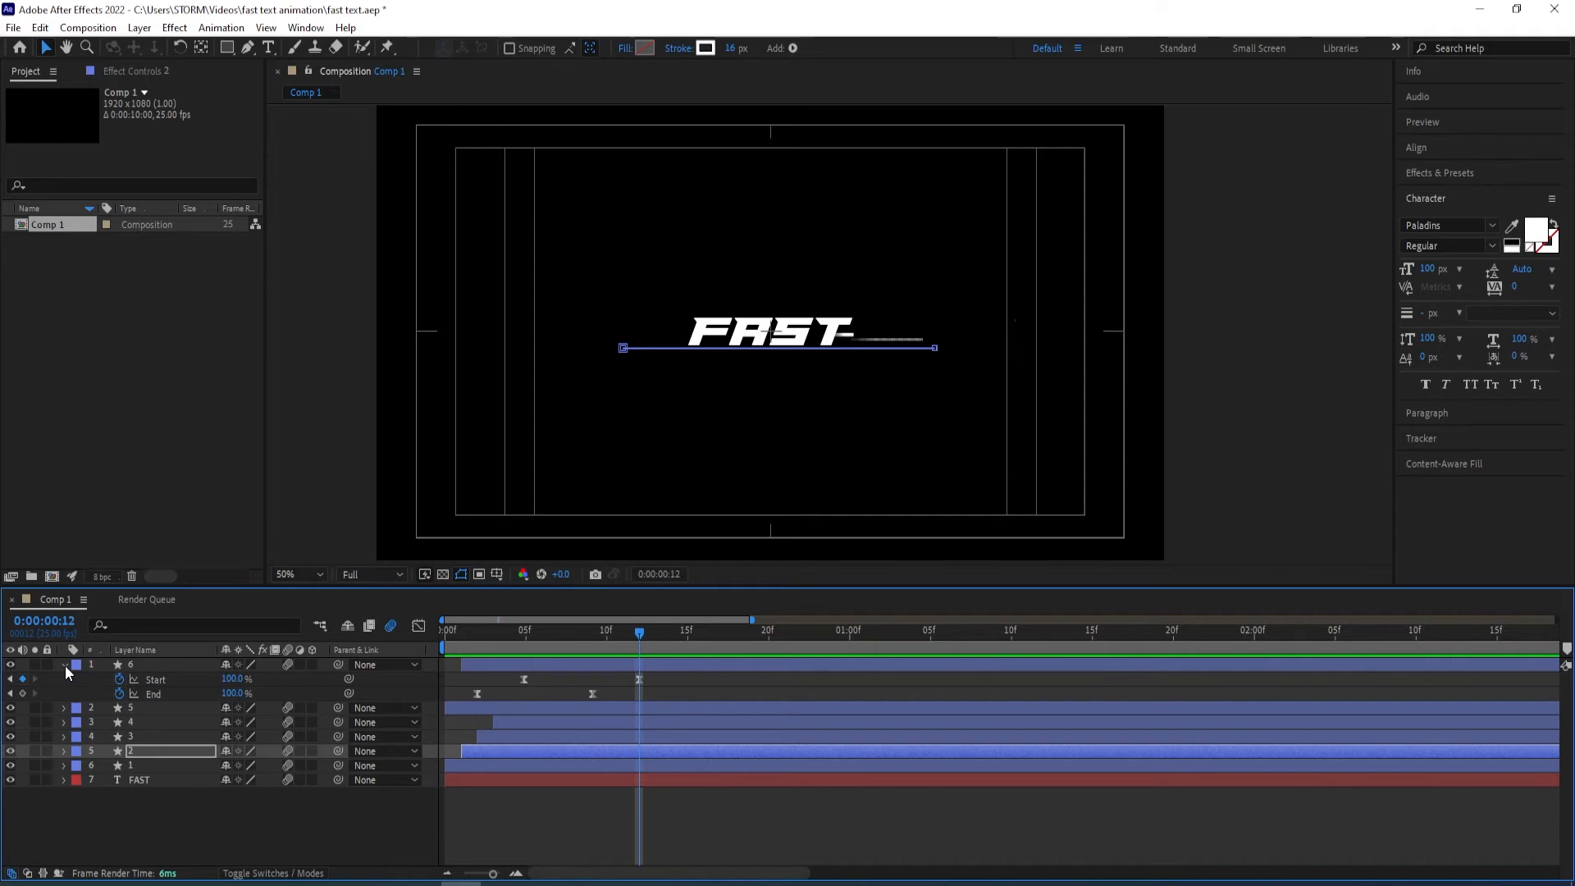
drag(641, 635, 671, 632)
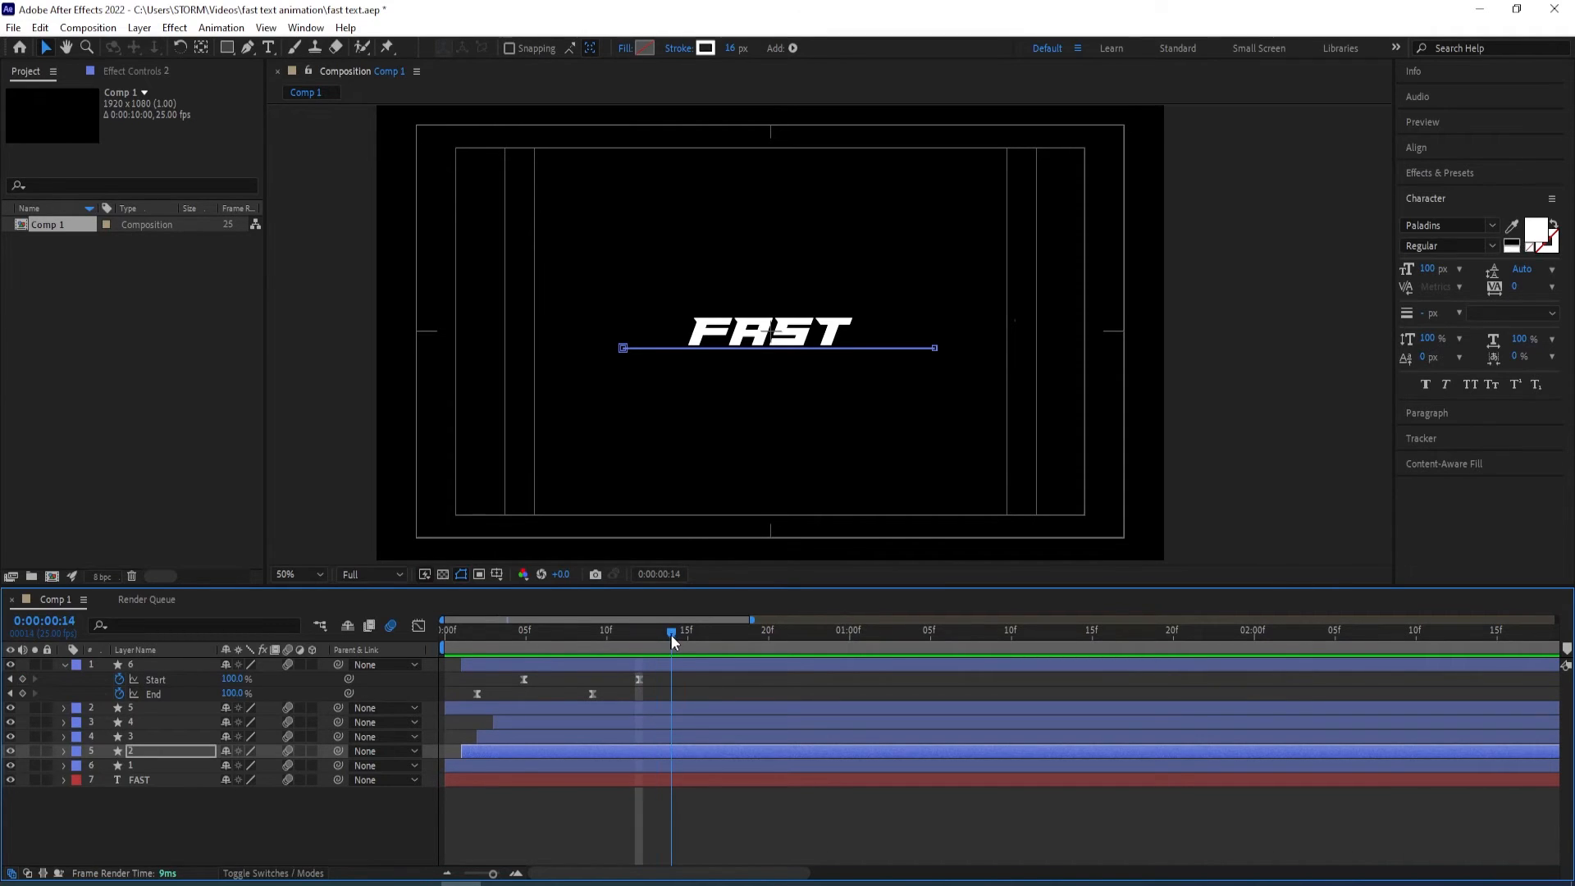
key(period)
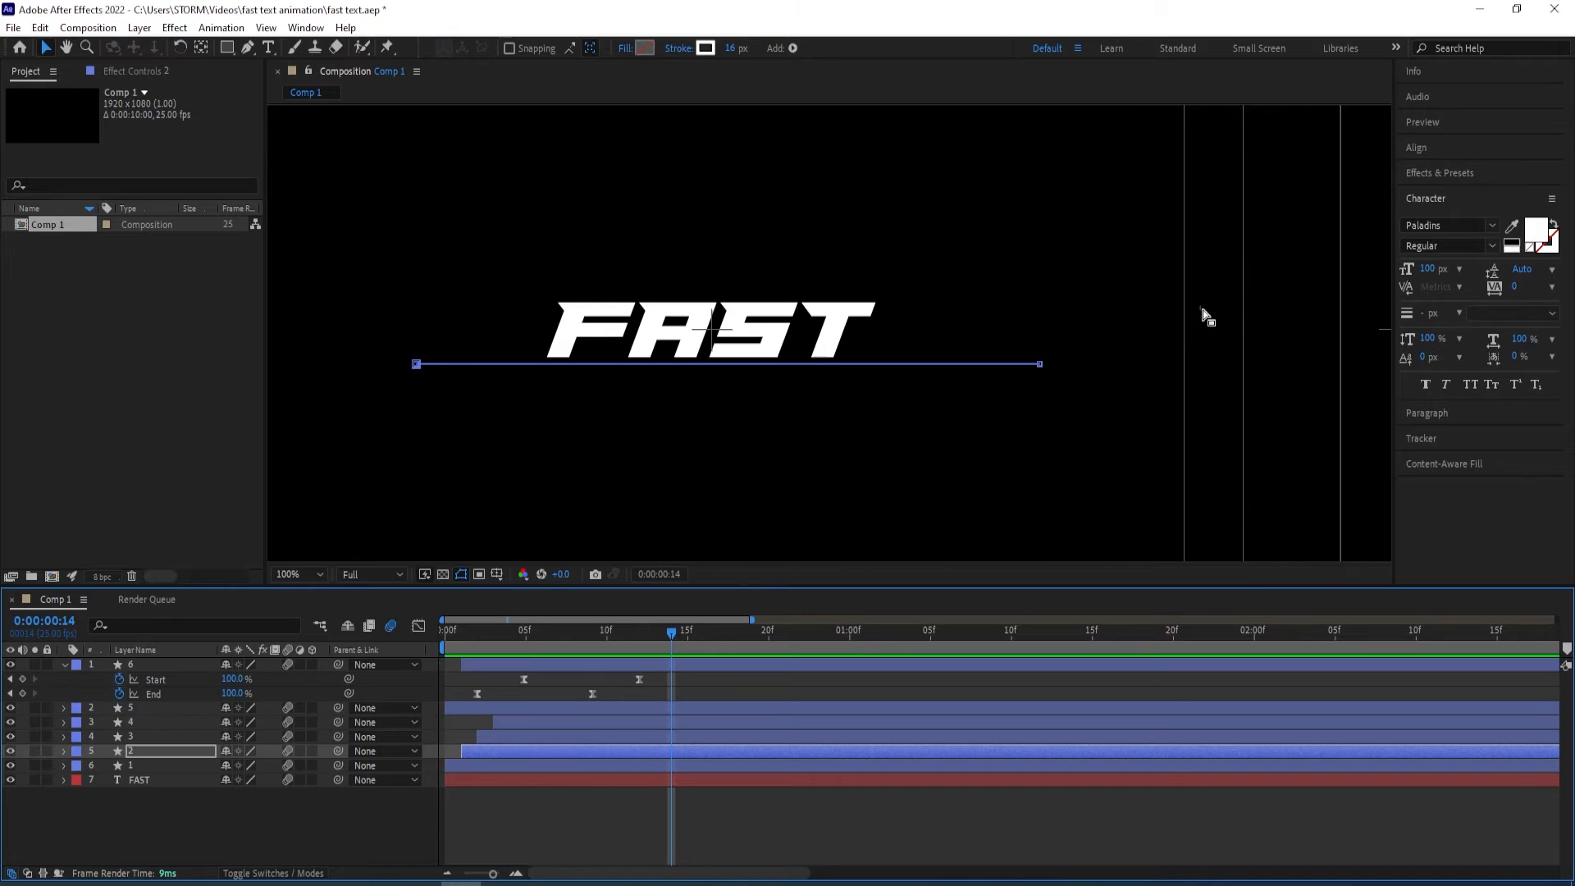
click(175, 812)
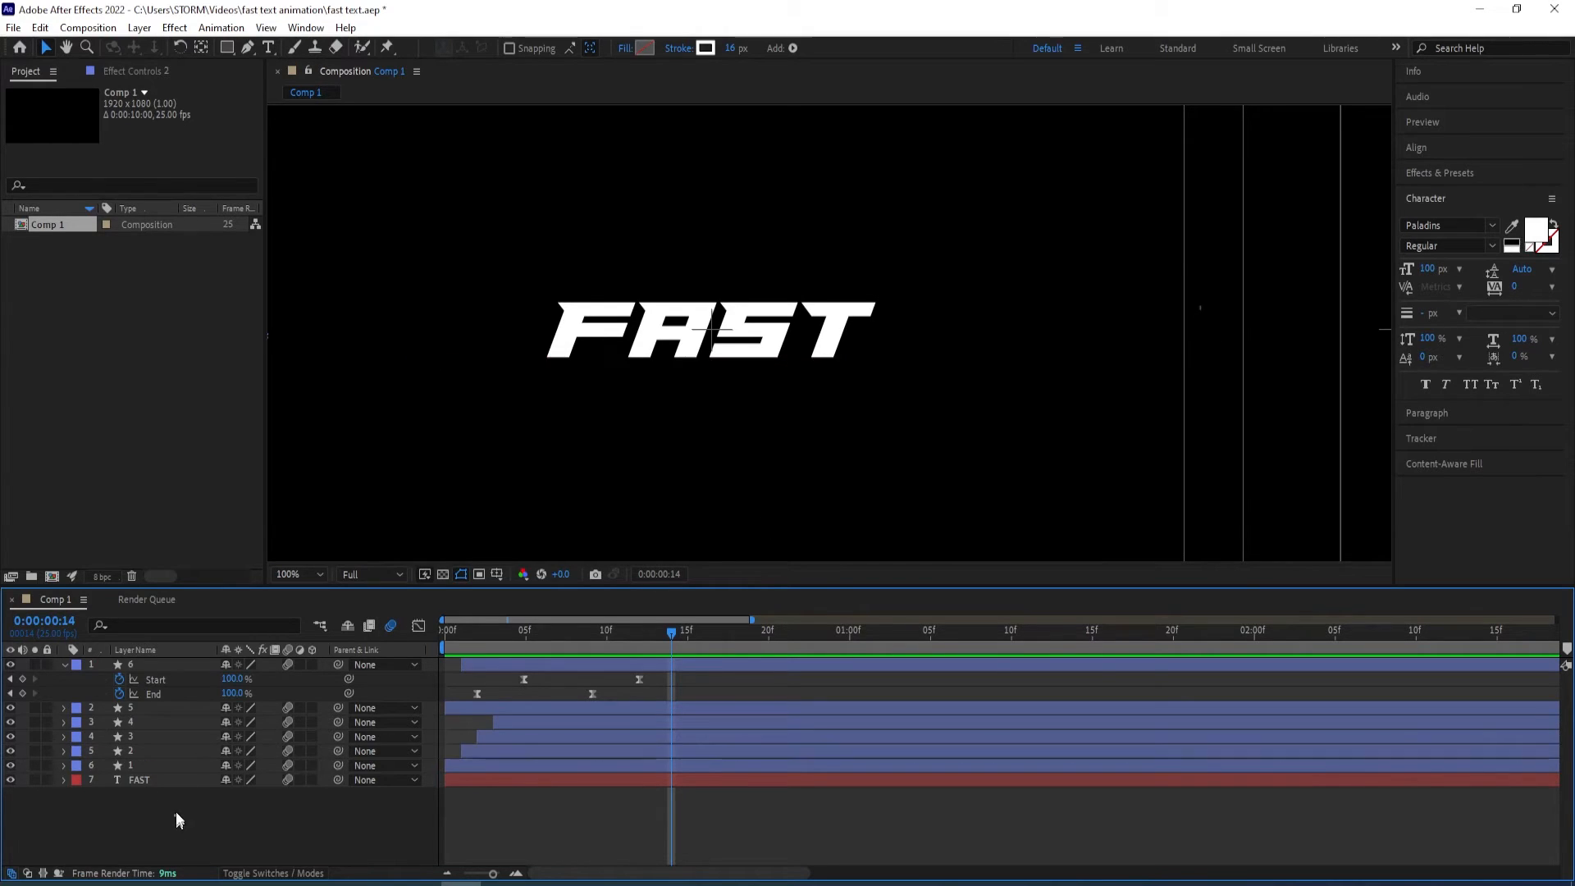
click(1198, 310)
drag(1240, 417, 1064, 422)
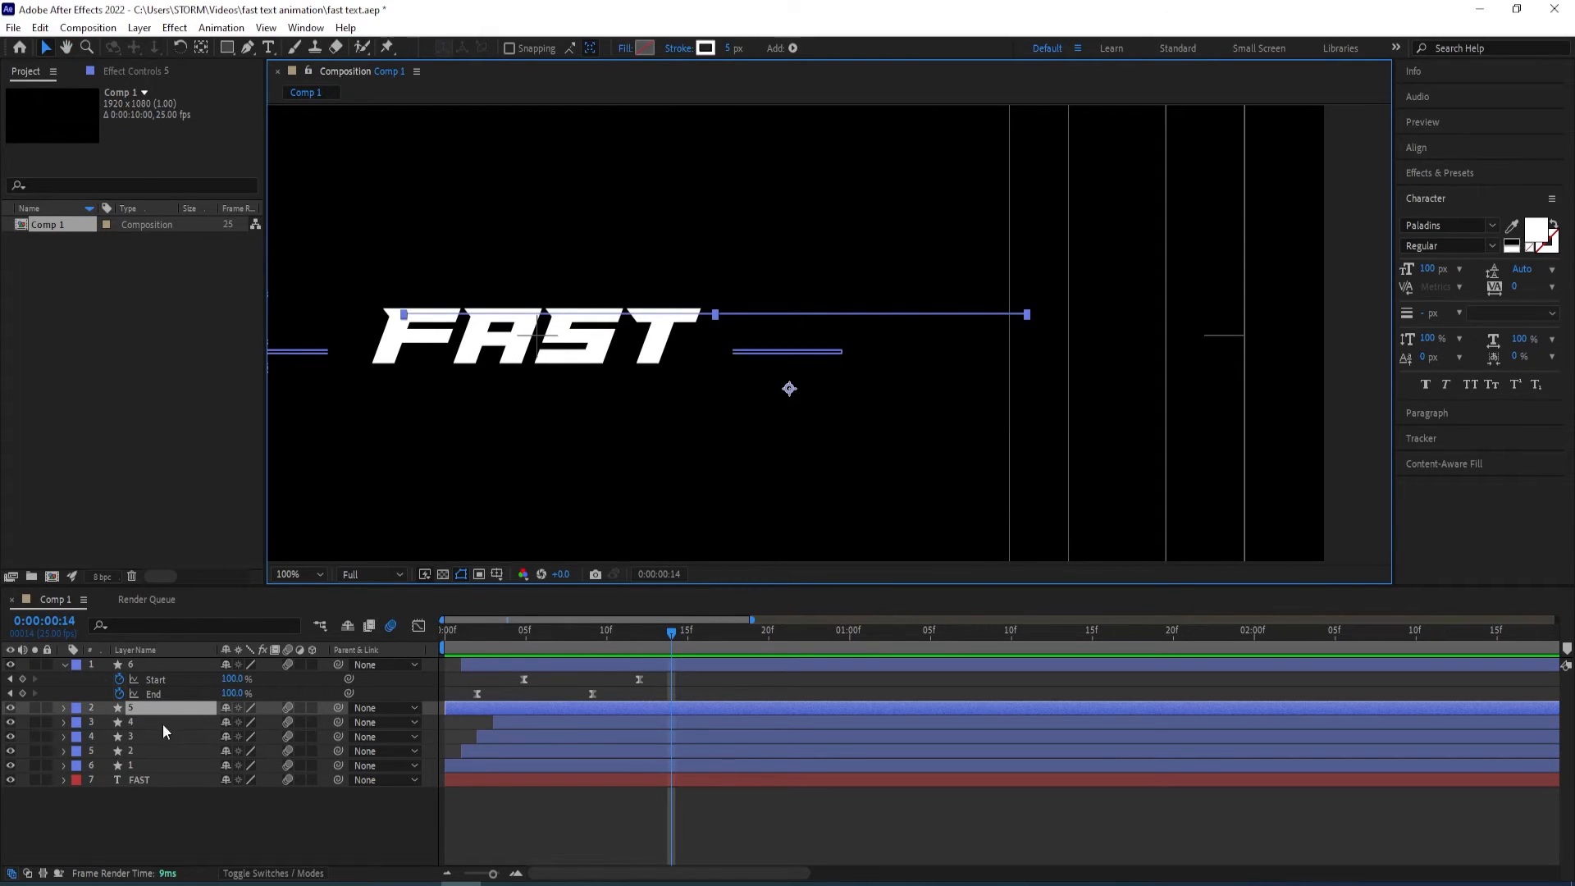
click(63, 707)
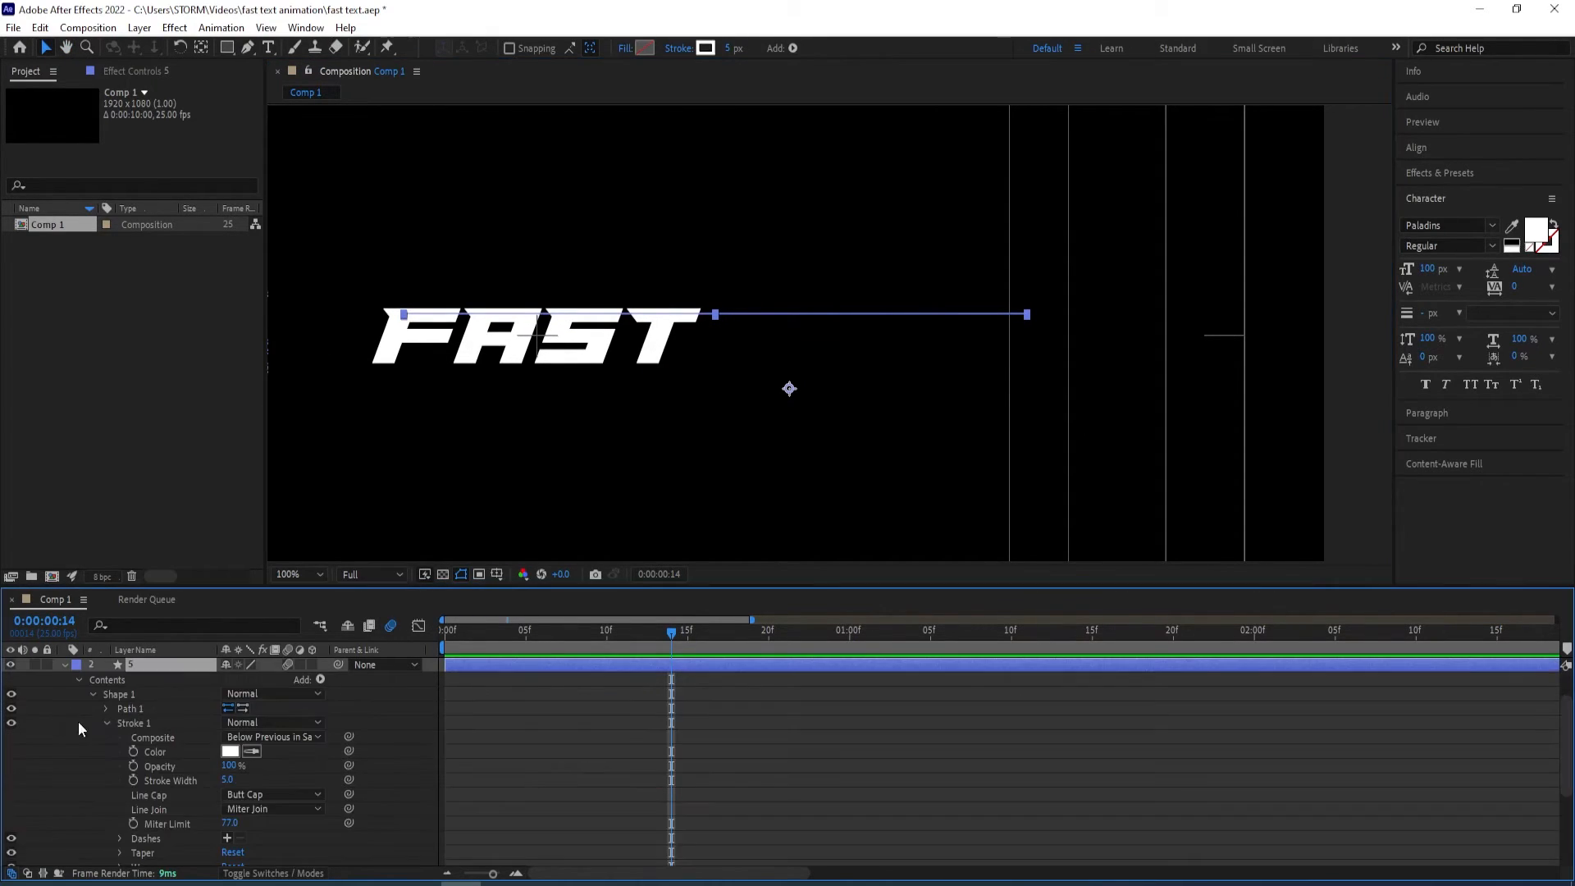
scroll(155, 725, down, 2)
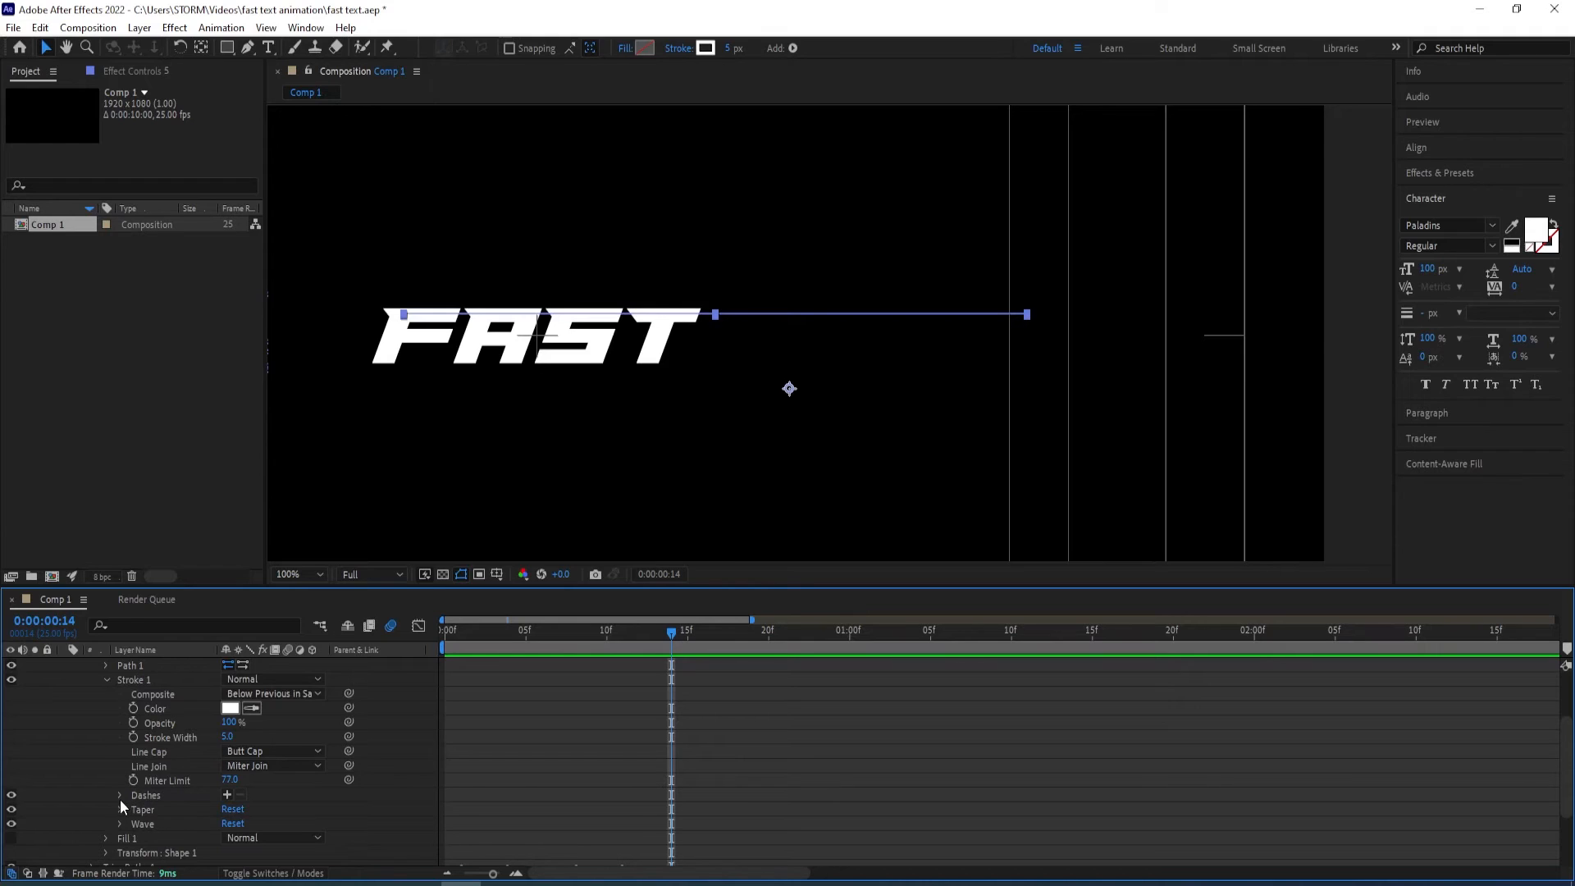
drag(229, 782, 305, 778)
click(461, 802)
scroll(929, 444, down, 1)
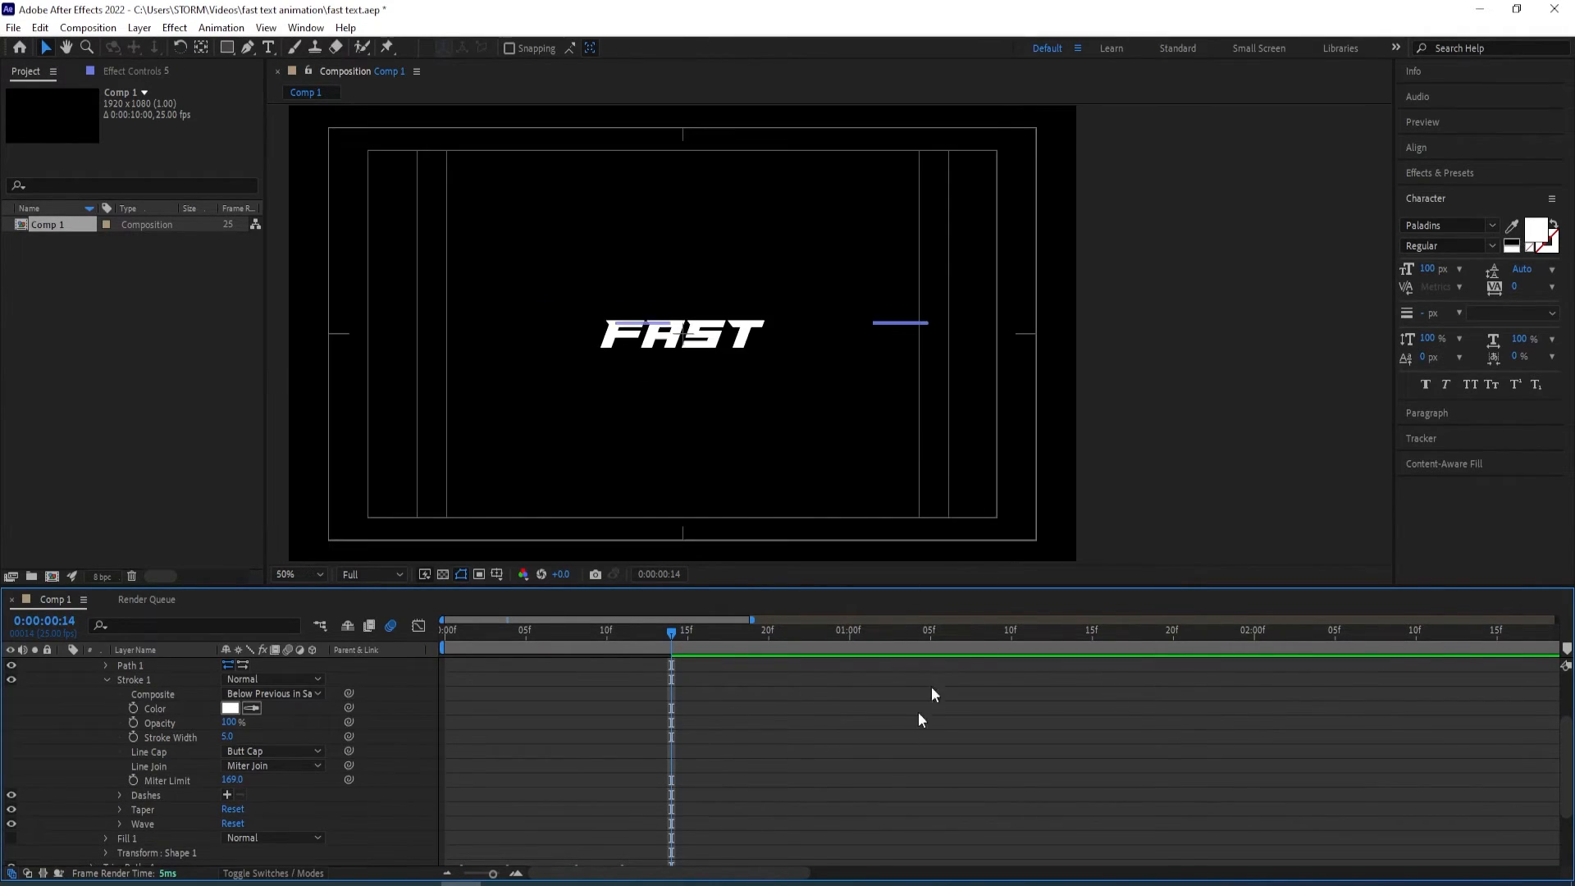
Preview the animation from the first frame, check frame 10 and collapse the open layer properties
key(space)
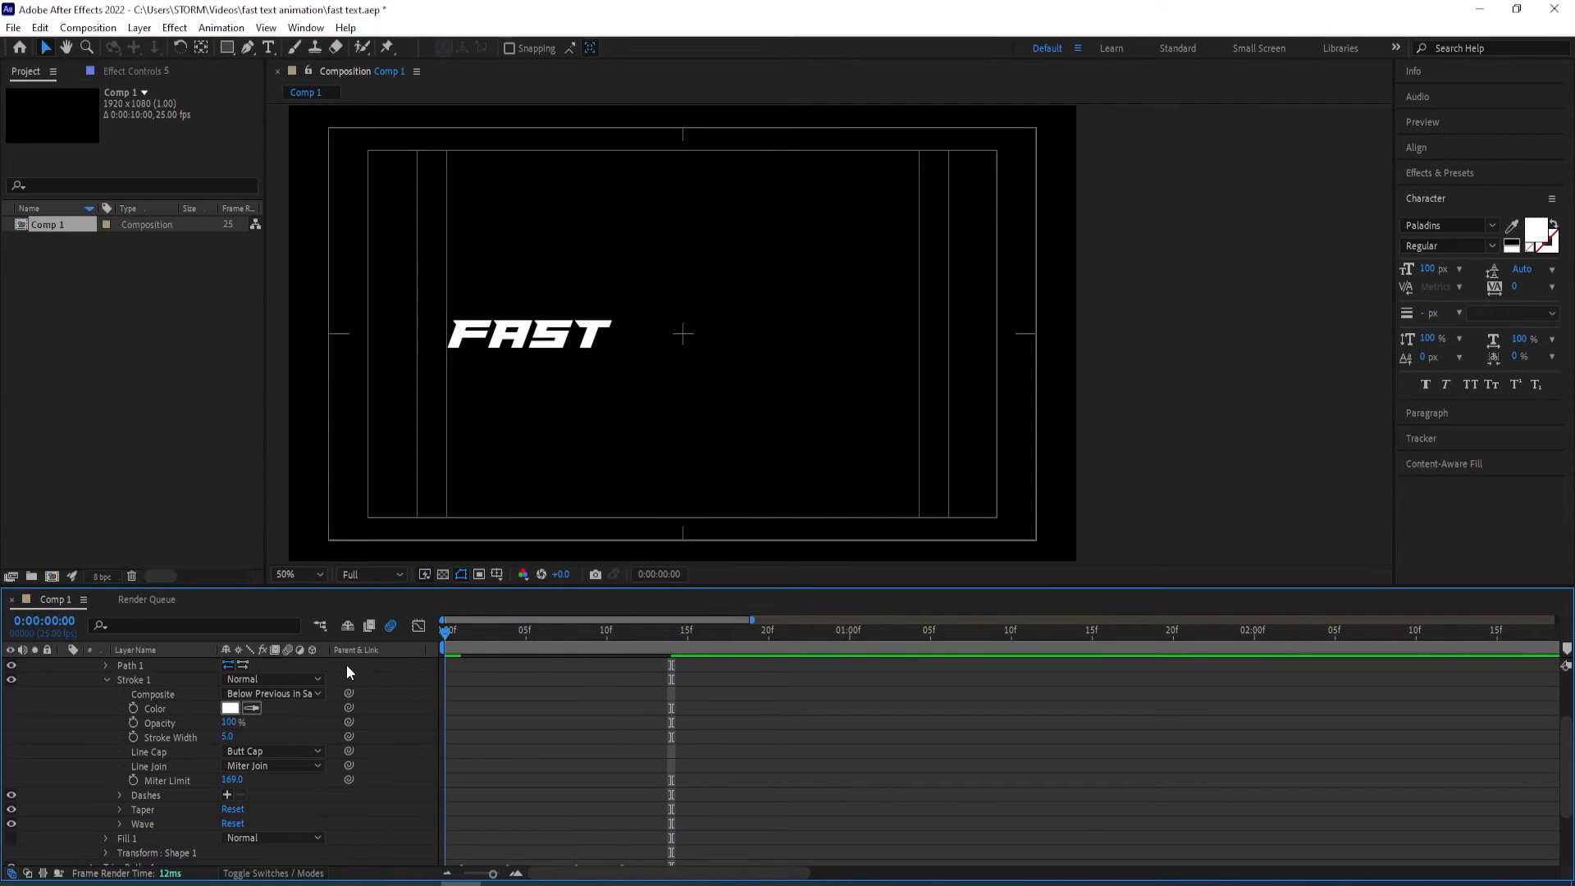
key(space)
drag(752, 632, 607, 633)
key(u)
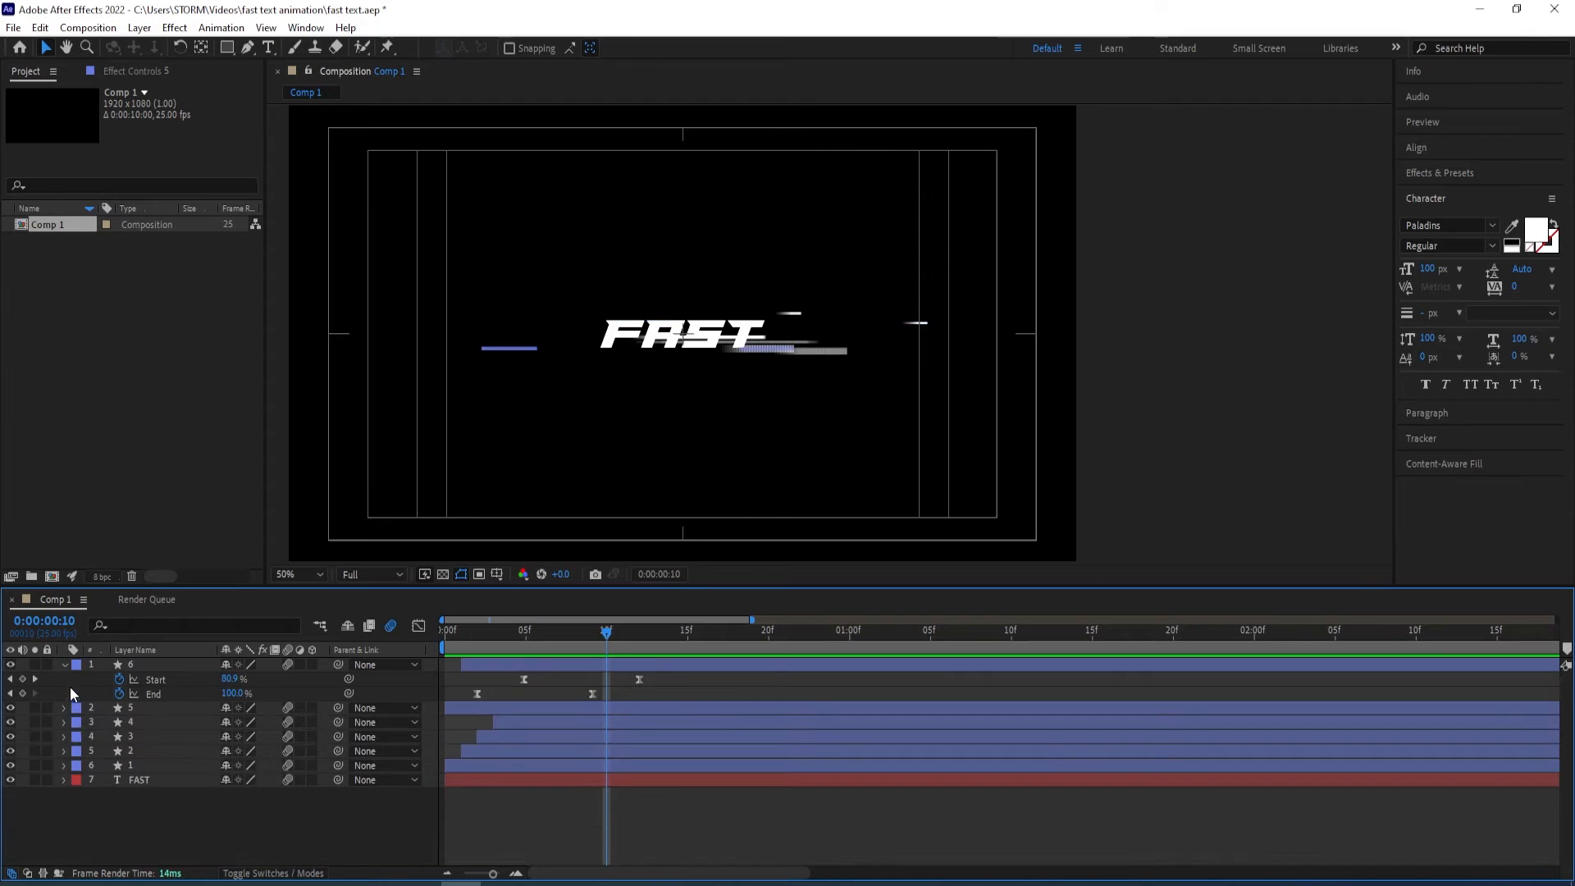
click(66, 666)
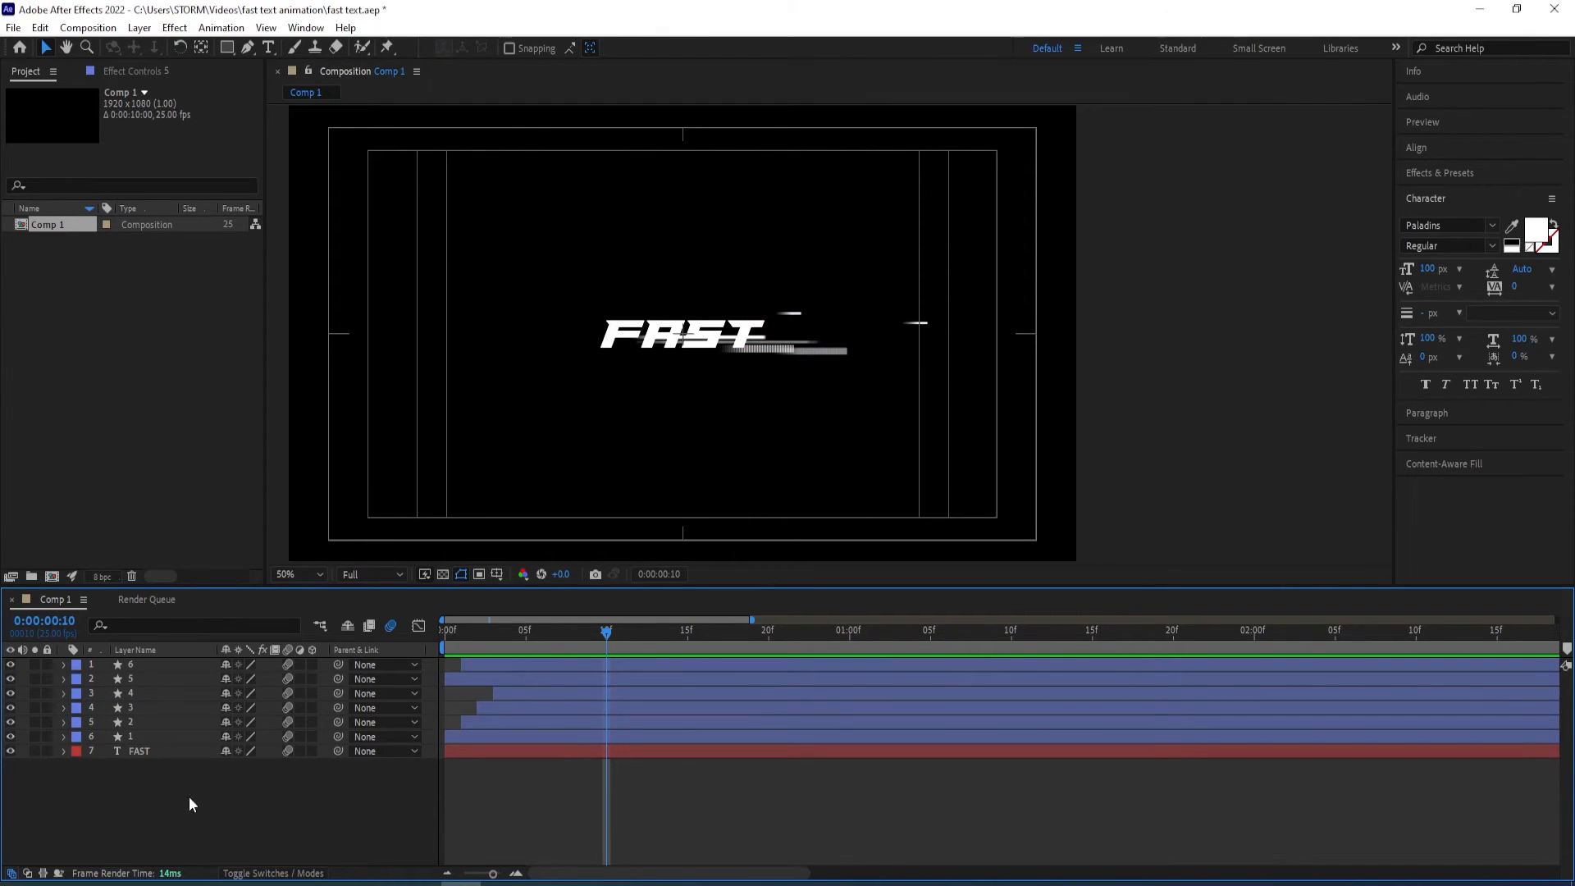
Duplicate speed-line layers 2 to 5 and move the copies to the top of the layer stack
key(Page_Up)
key(Page_Up)
click(172, 722)
shift+click(157, 680)
key(ctrl+d)
drag(156, 706, 193, 663)
Stagger layers 6 to 10 so they start at frames 2, 3, 2, 3 and 4 respectively
mouse_move(494, 697)
mouse_down()
mouse_move(510, 697)
mouse_move(484, 691)
mouse_move(492, 679)
mouse_up()
click(510, 708)
drag(476, 665, 508, 665)
shift+click(496, 722)
drag(496, 722, 512, 722)
Step back through the frames and play the animation to check the timing of the duplicated speed lines
key(Page_Up)
key(Page_Up)
key(Page_Up)
key(Page_Up)
key(Page_Up)
key(Page_Up)
key(Page_Up)
key(Page_Up)
key(space)
drag(545, 634, 525, 634)
Duplicate speed-line layers 4 to 8 and move the copies to the top of the layer stack
click(156, 838)
click(151, 751)
shift+click(143, 694)
key(ctrl+d)
drag(141, 693, 141, 659)
Stagger layers 11 to 15 to start at frames 6, 5, 7, 4 and 3 respectively, and preview the animation
drag(447, 707, 567, 693)
drag(519, 665, 501, 665)
drag(534, 679, 561, 707)
drag(558, 722, 574, 721)
key(Home)
key(space)
key(space)
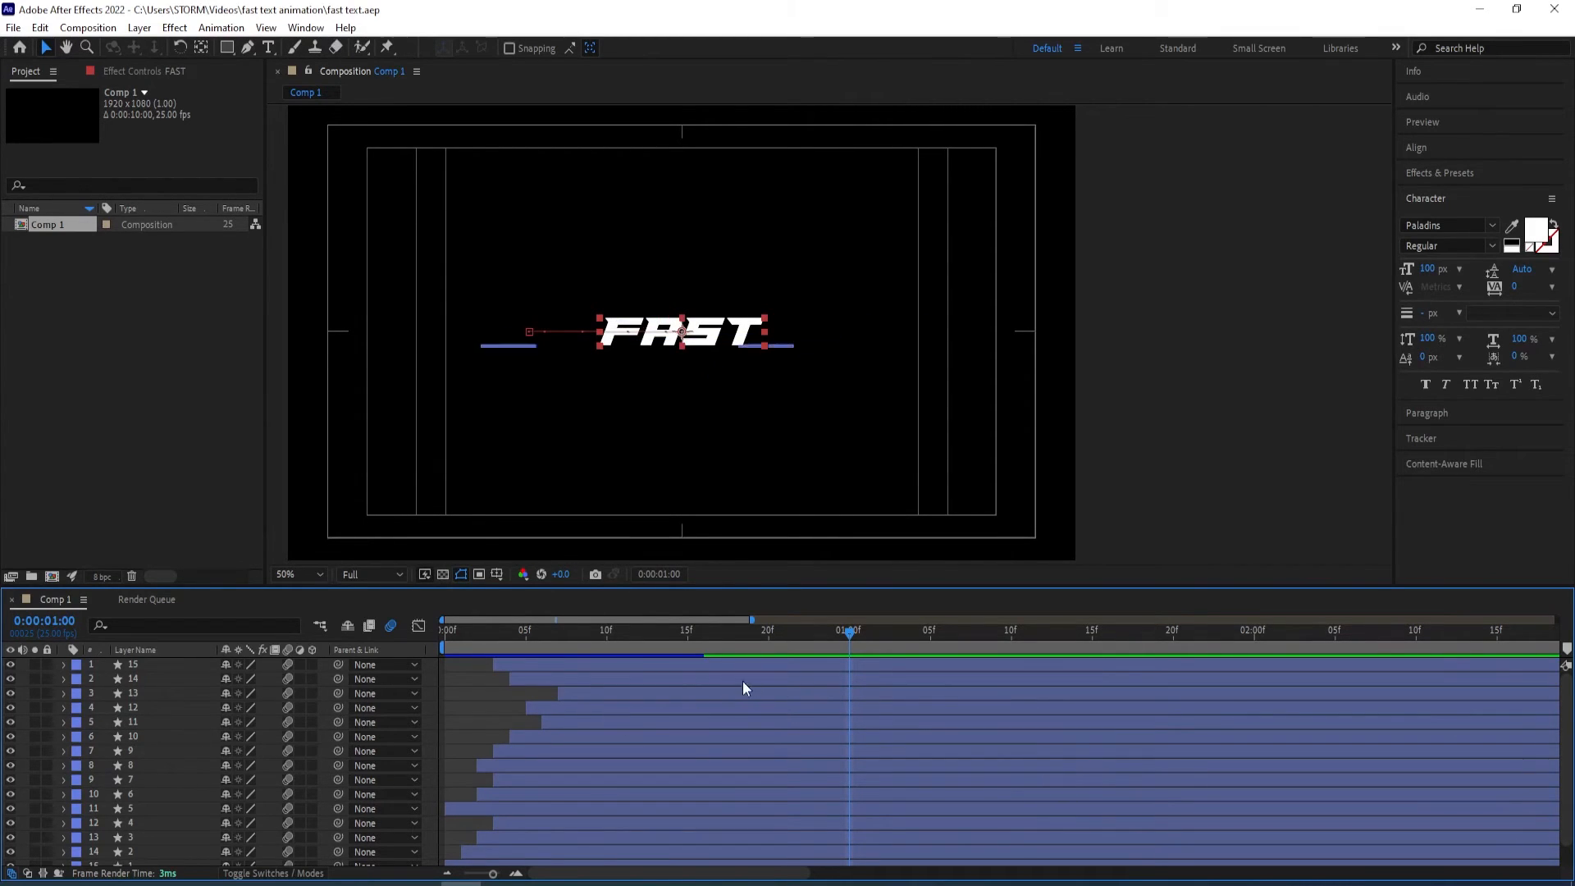
Shift the FAST text layer in time so that it starts at frame 6
mouse_move(844, 632)
mouse_down()
mouse_move(380, 640)
mouse_move(572, 632)
mouse_move(546, 630)
mouse_up()
scroll(672, 701, down, 1)
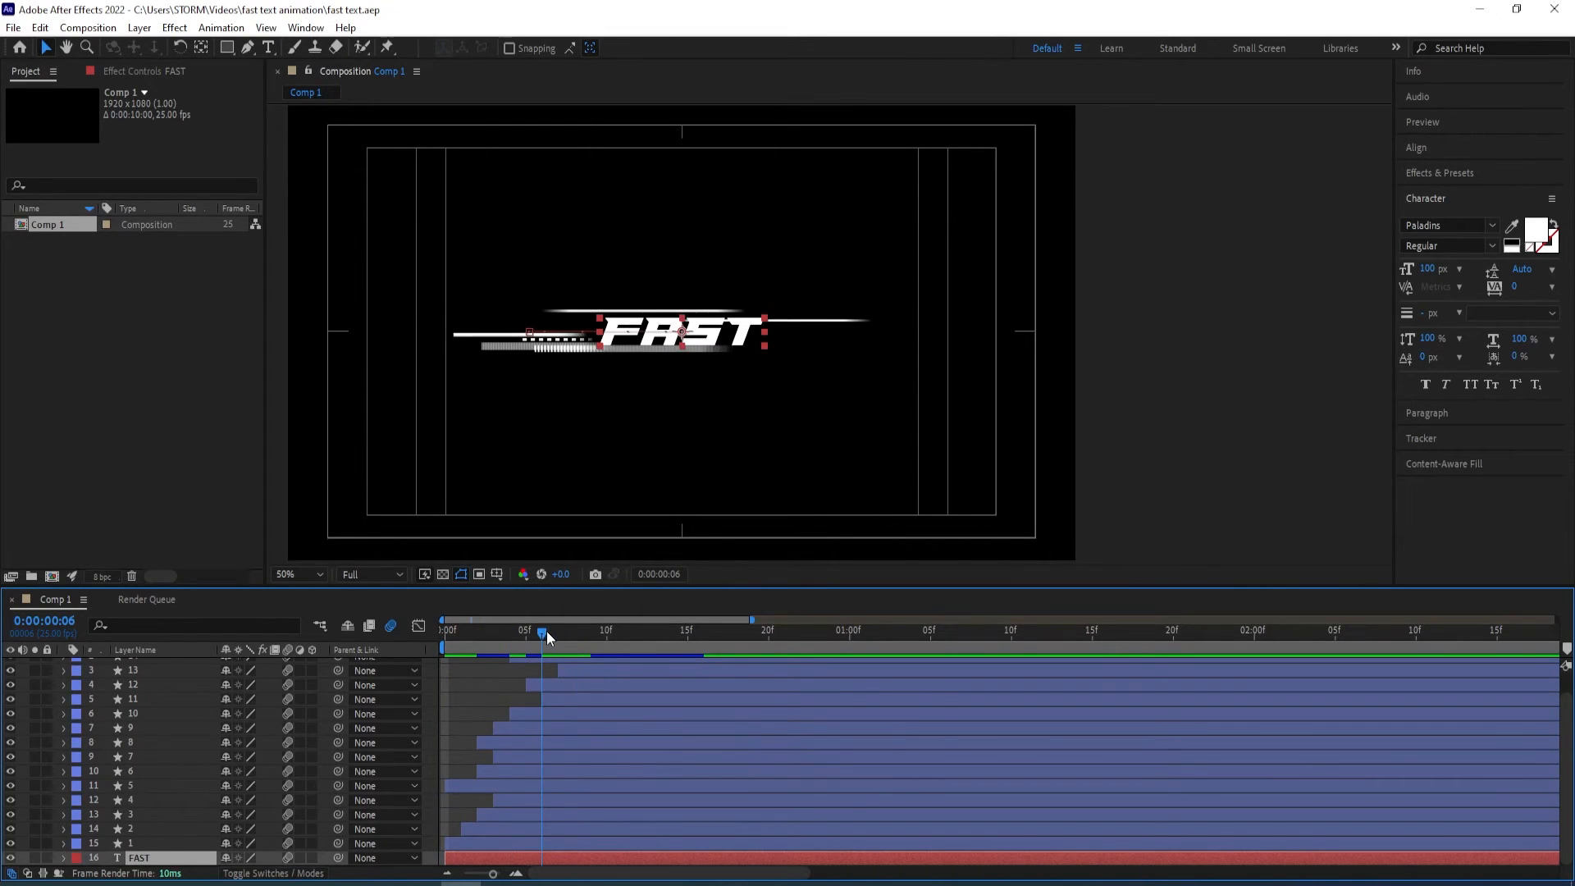
click(502, 843)
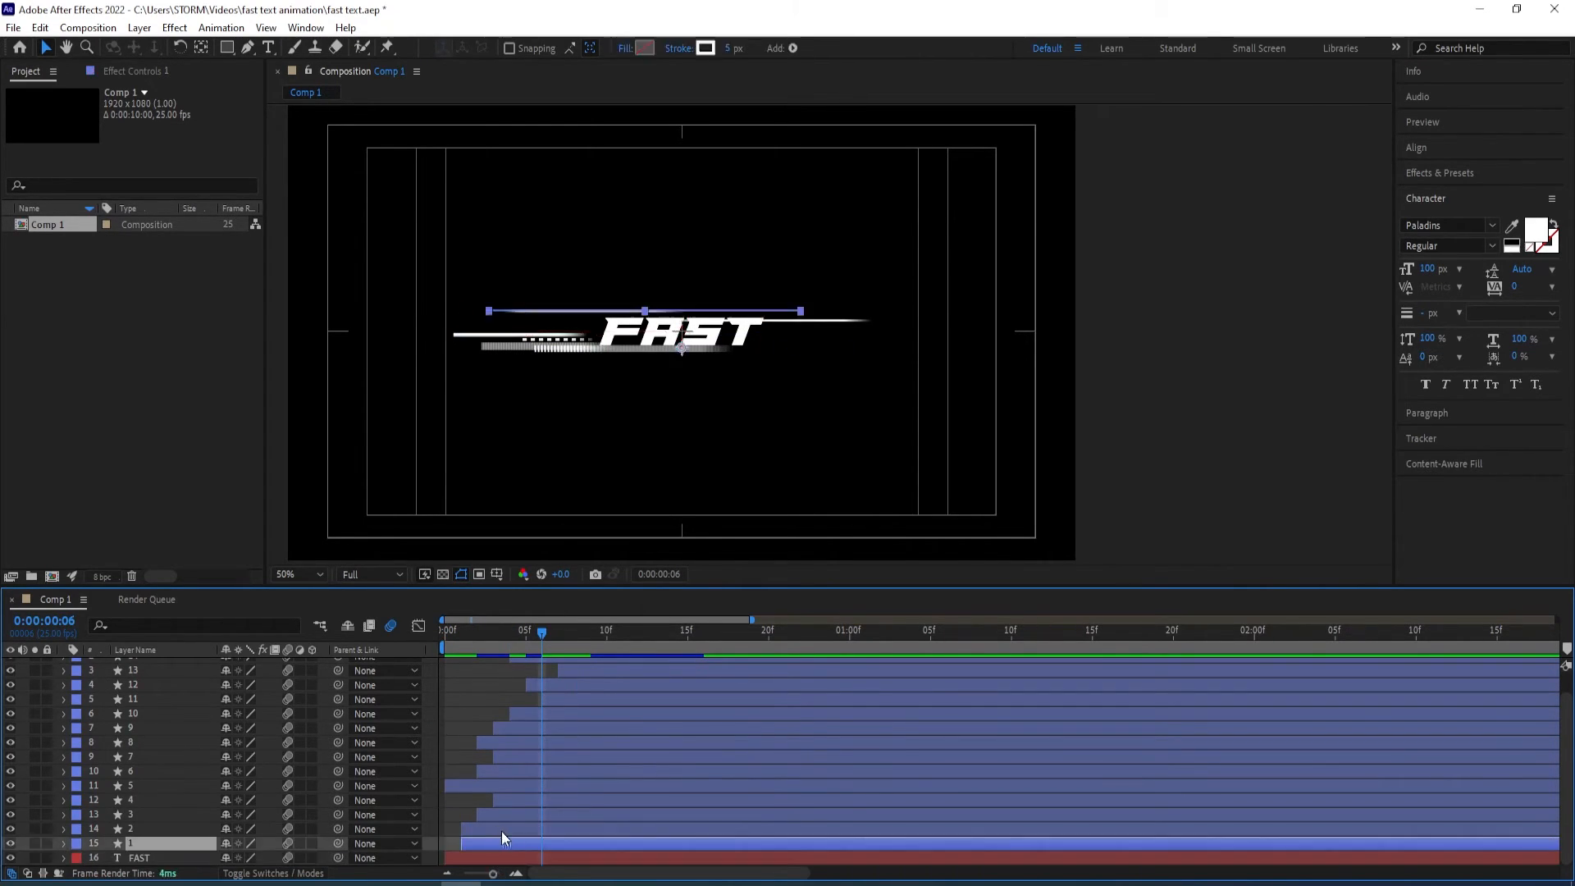
drag(473, 861, 564, 863)
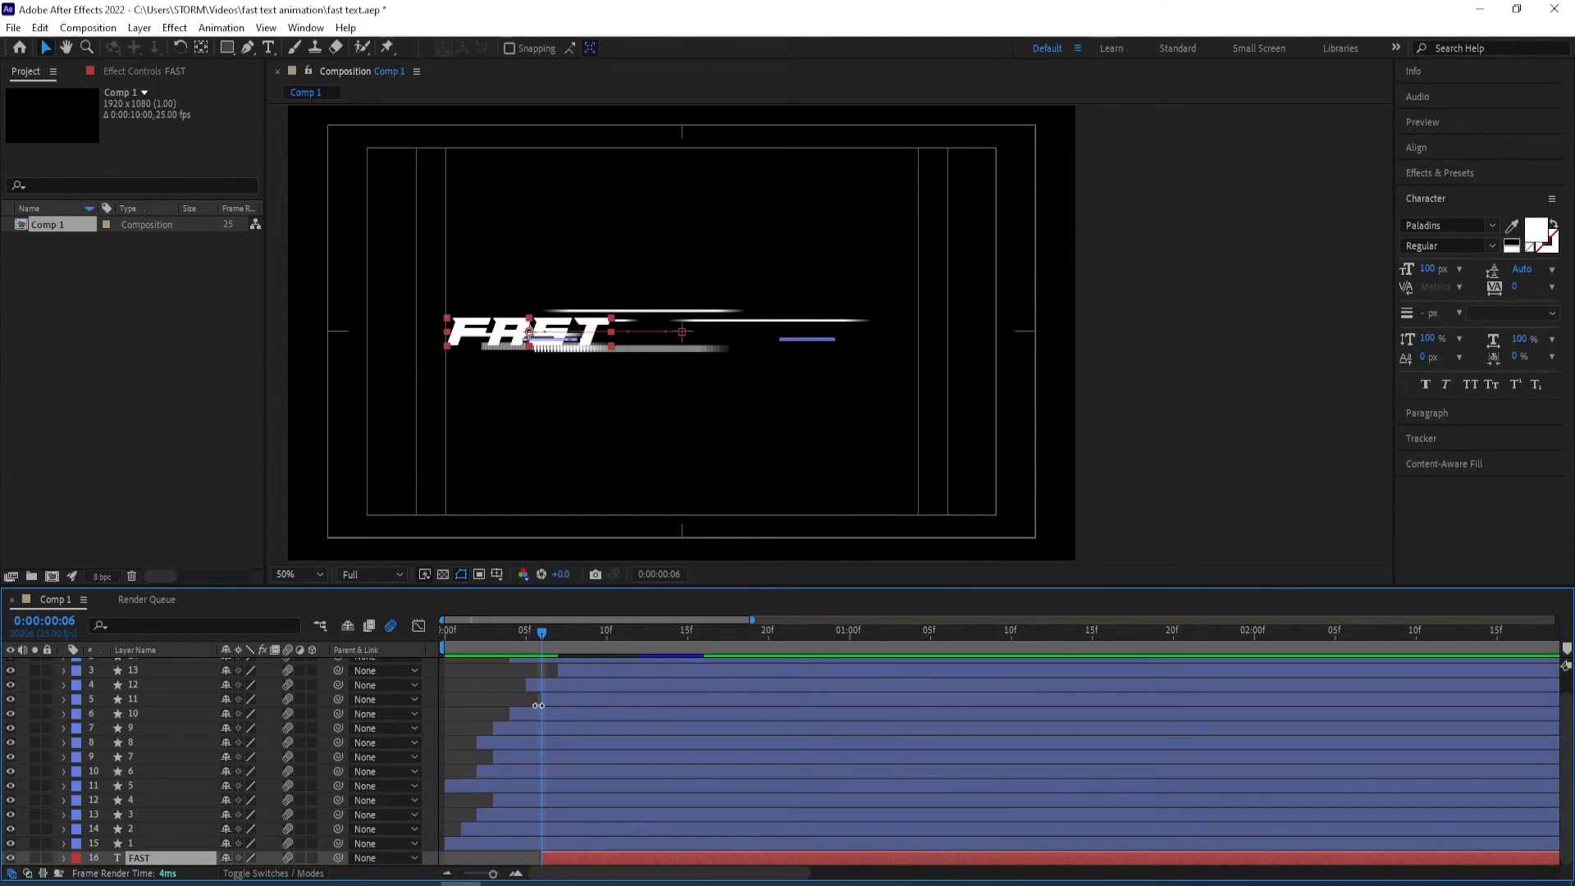
Preview the animation repeatedly from the first frame to check the text's delayed entrance among the speed lines
drag(533, 637, 401, 656)
key(space)
key(space)
drag(707, 638, 369, 653)
key(space)
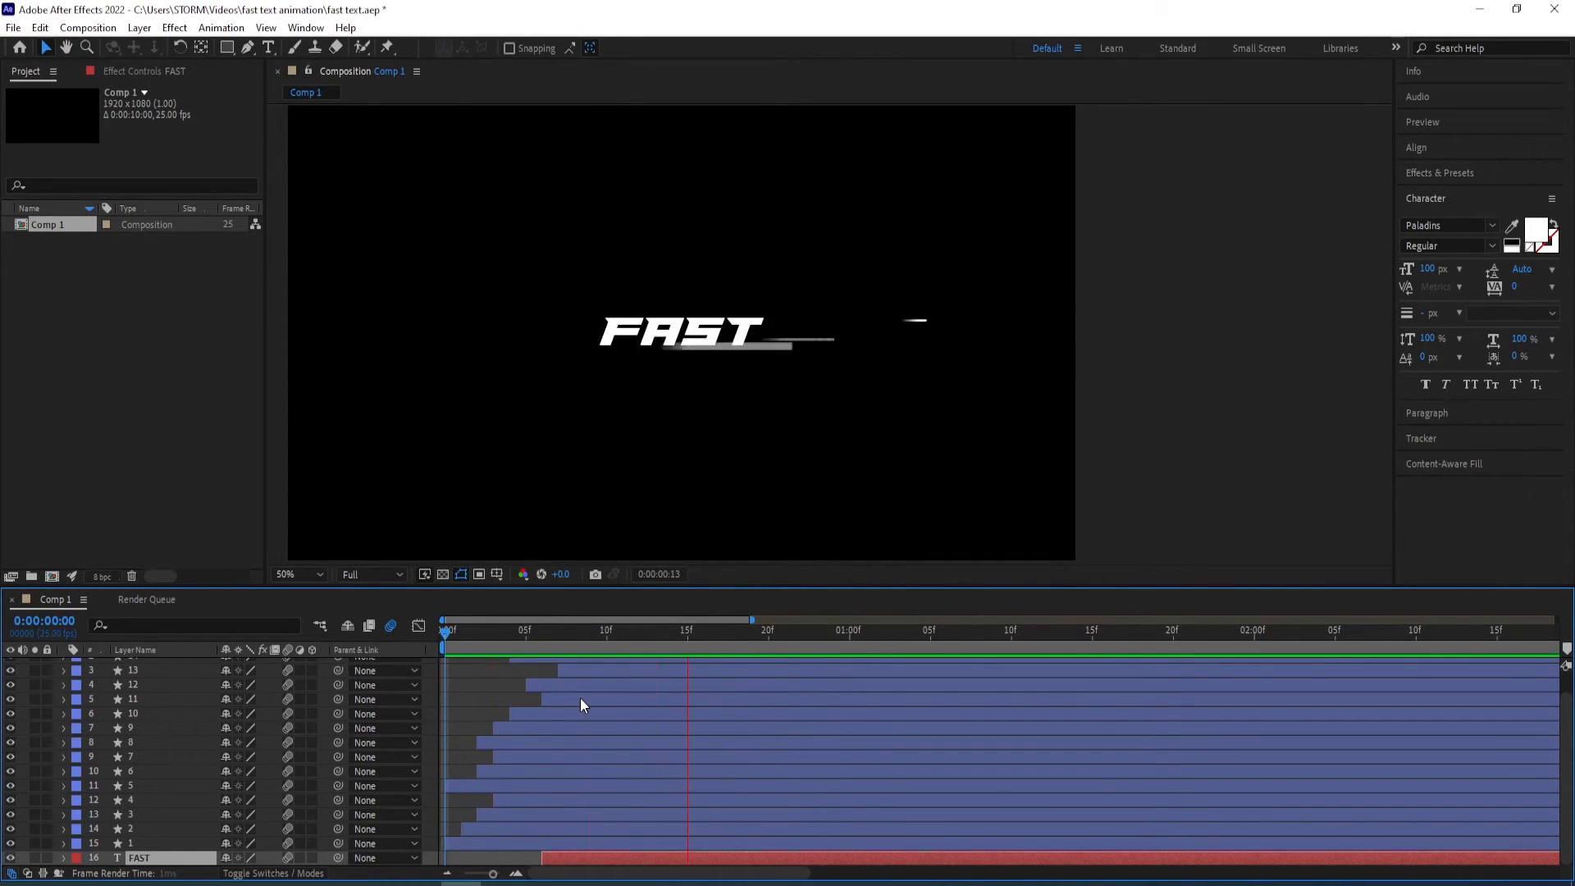
key(space)
key(space)
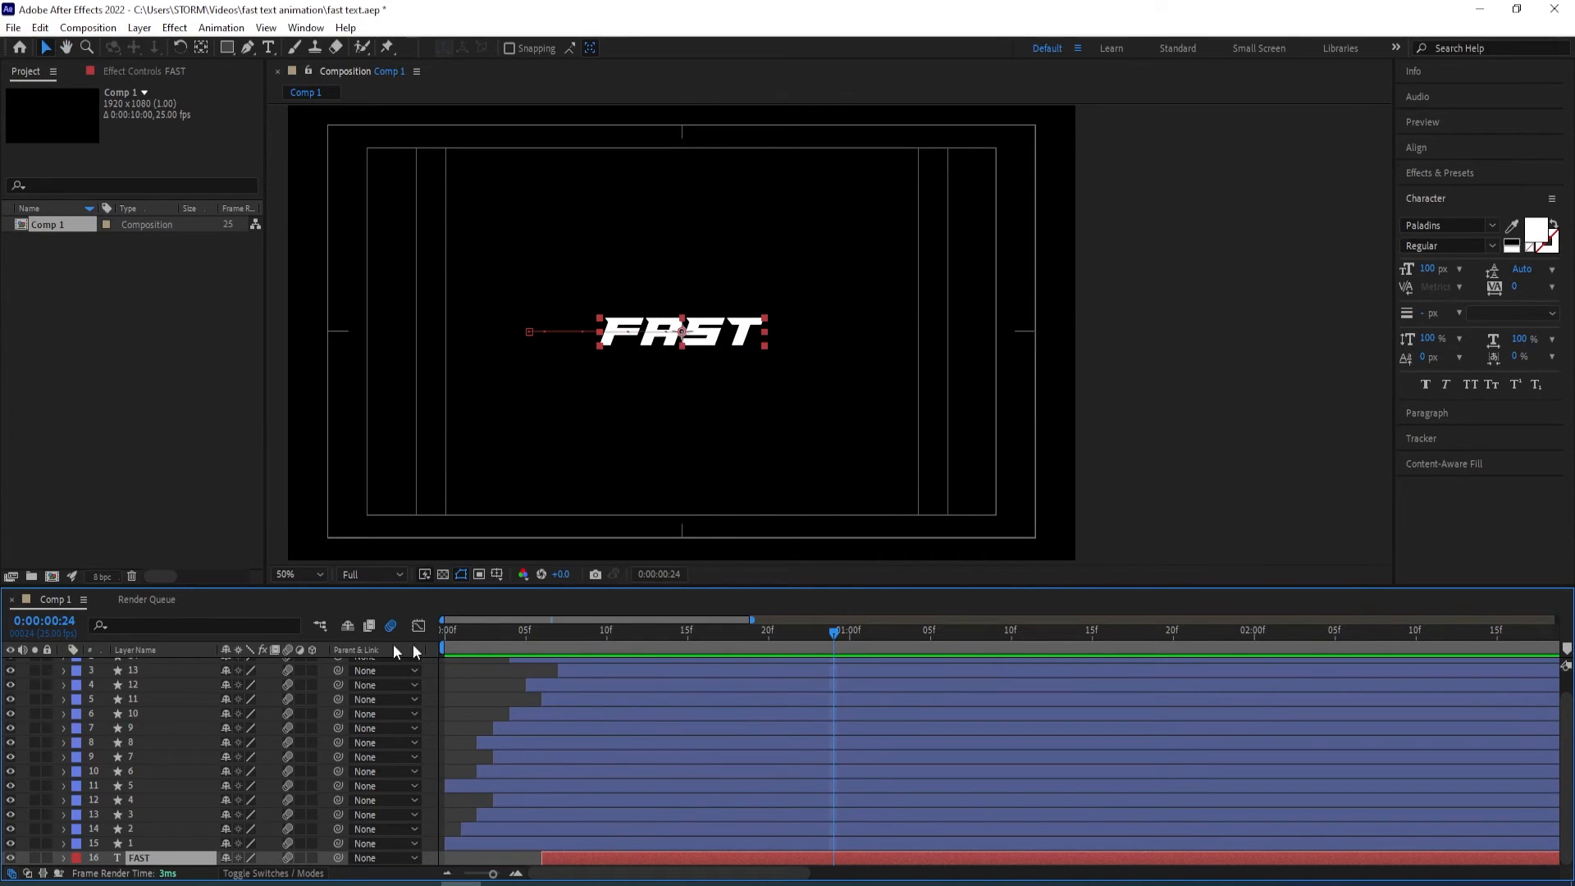
drag(538, 638, 352, 637)
key(space)
key(space)
Show the FAST layer's position and opacity, and add 100% opacity keyframes at frames 6 and 9
drag(795, 640, 574, 643)
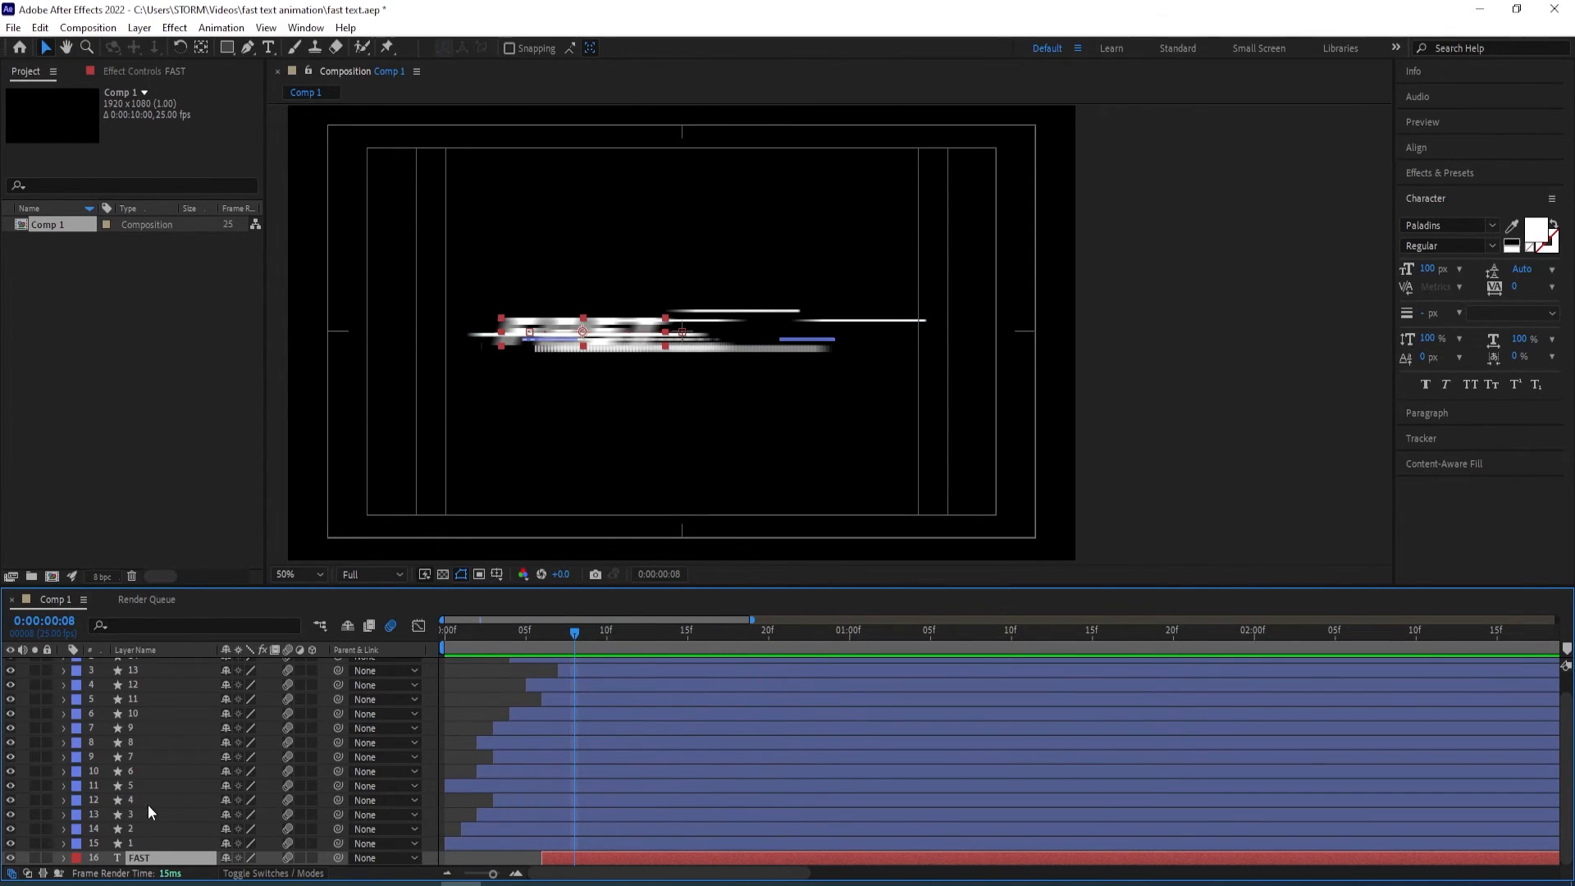
key(p)
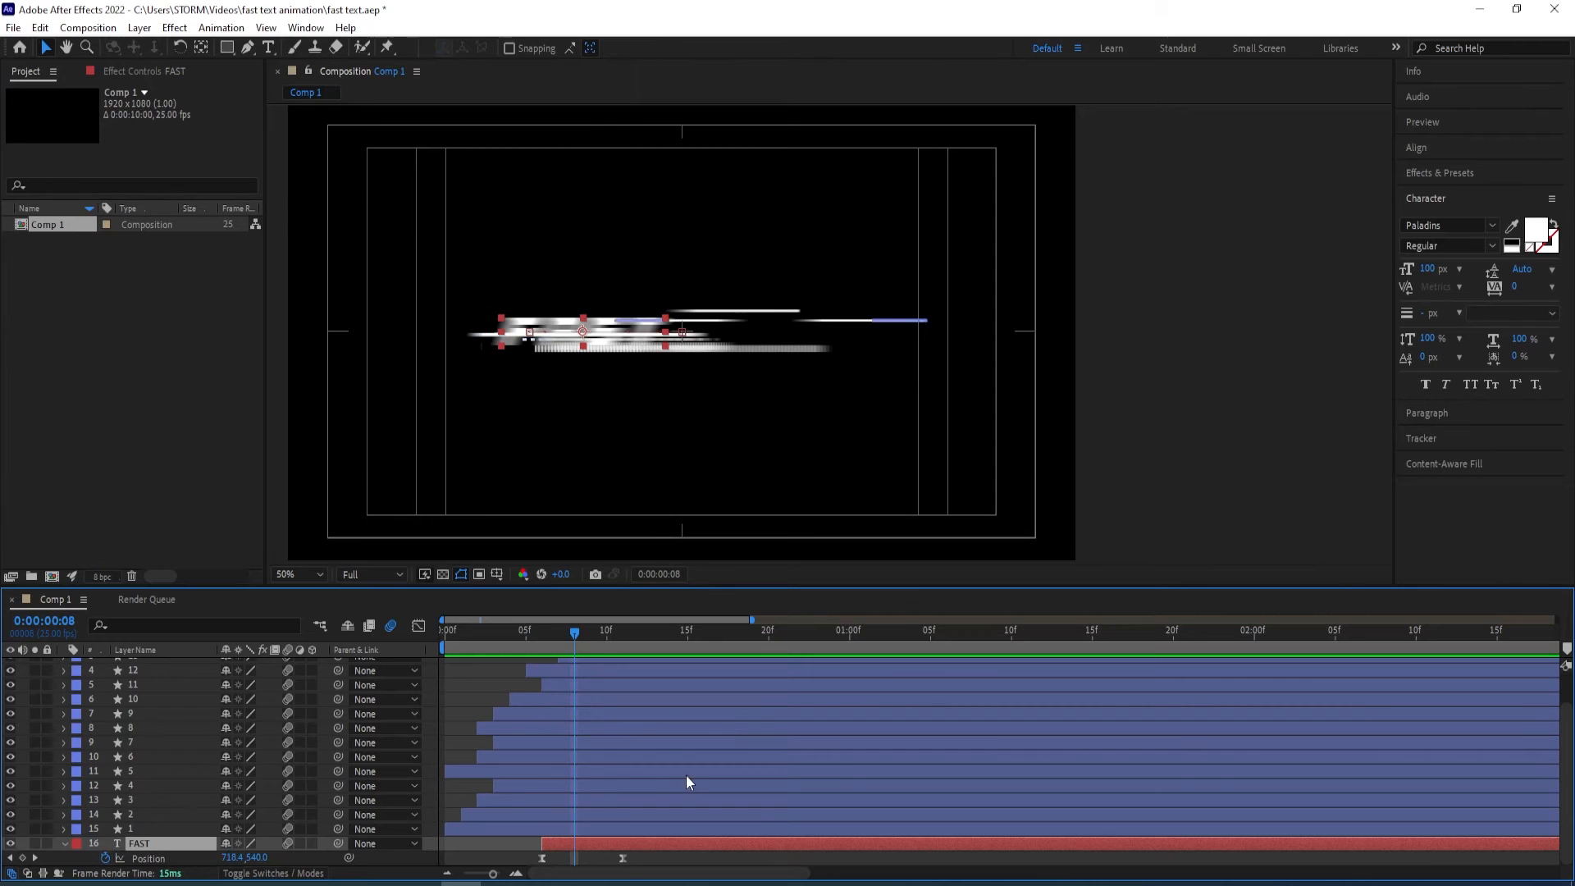
click(546, 637)
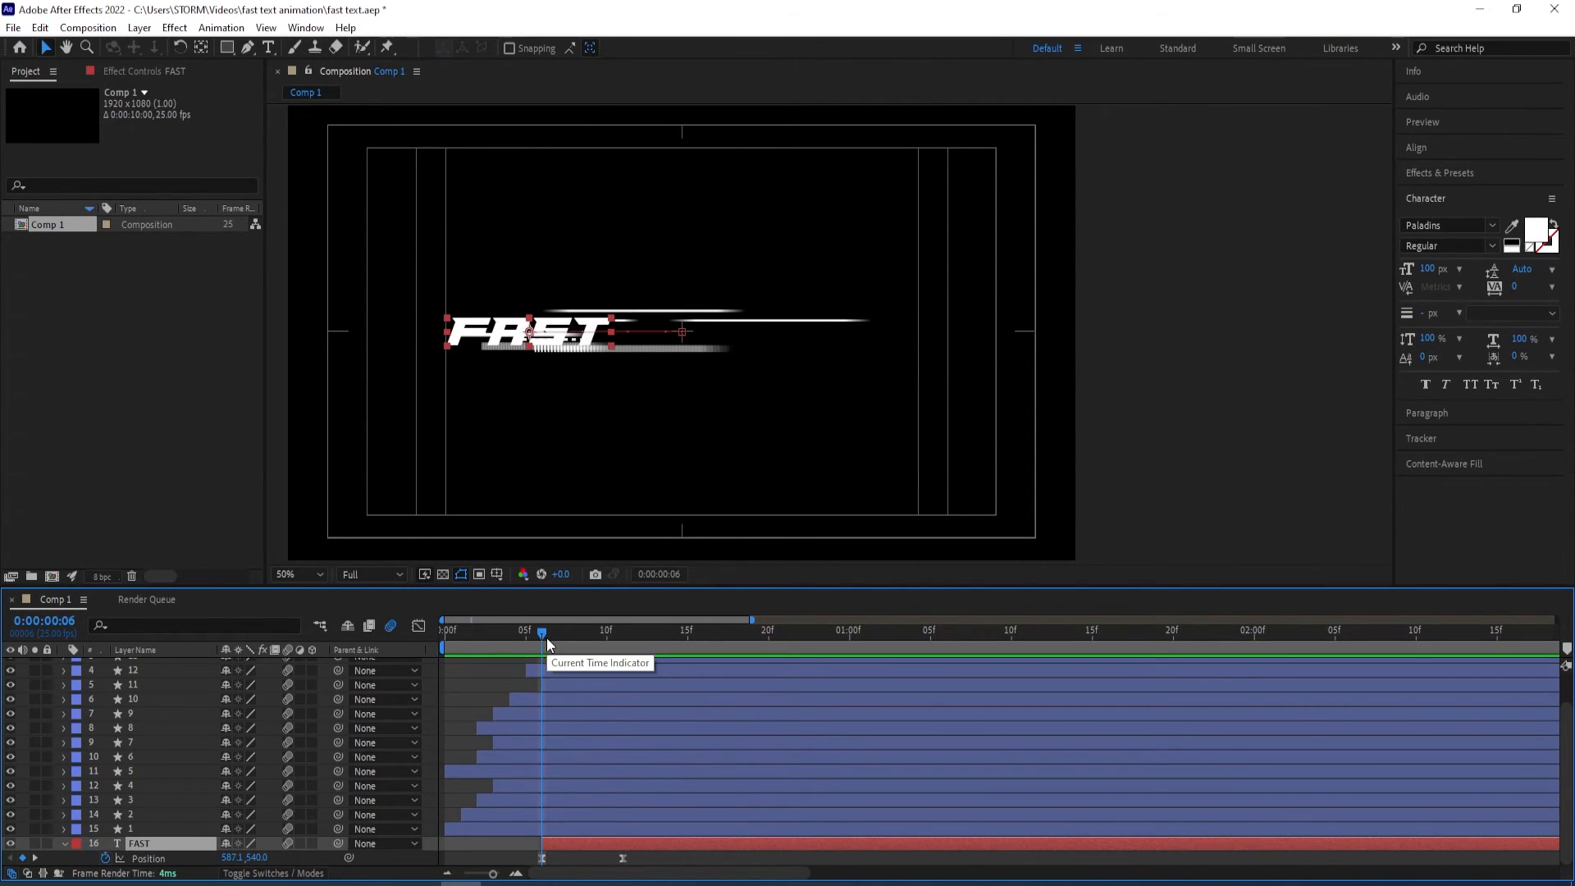
key(shift+t)
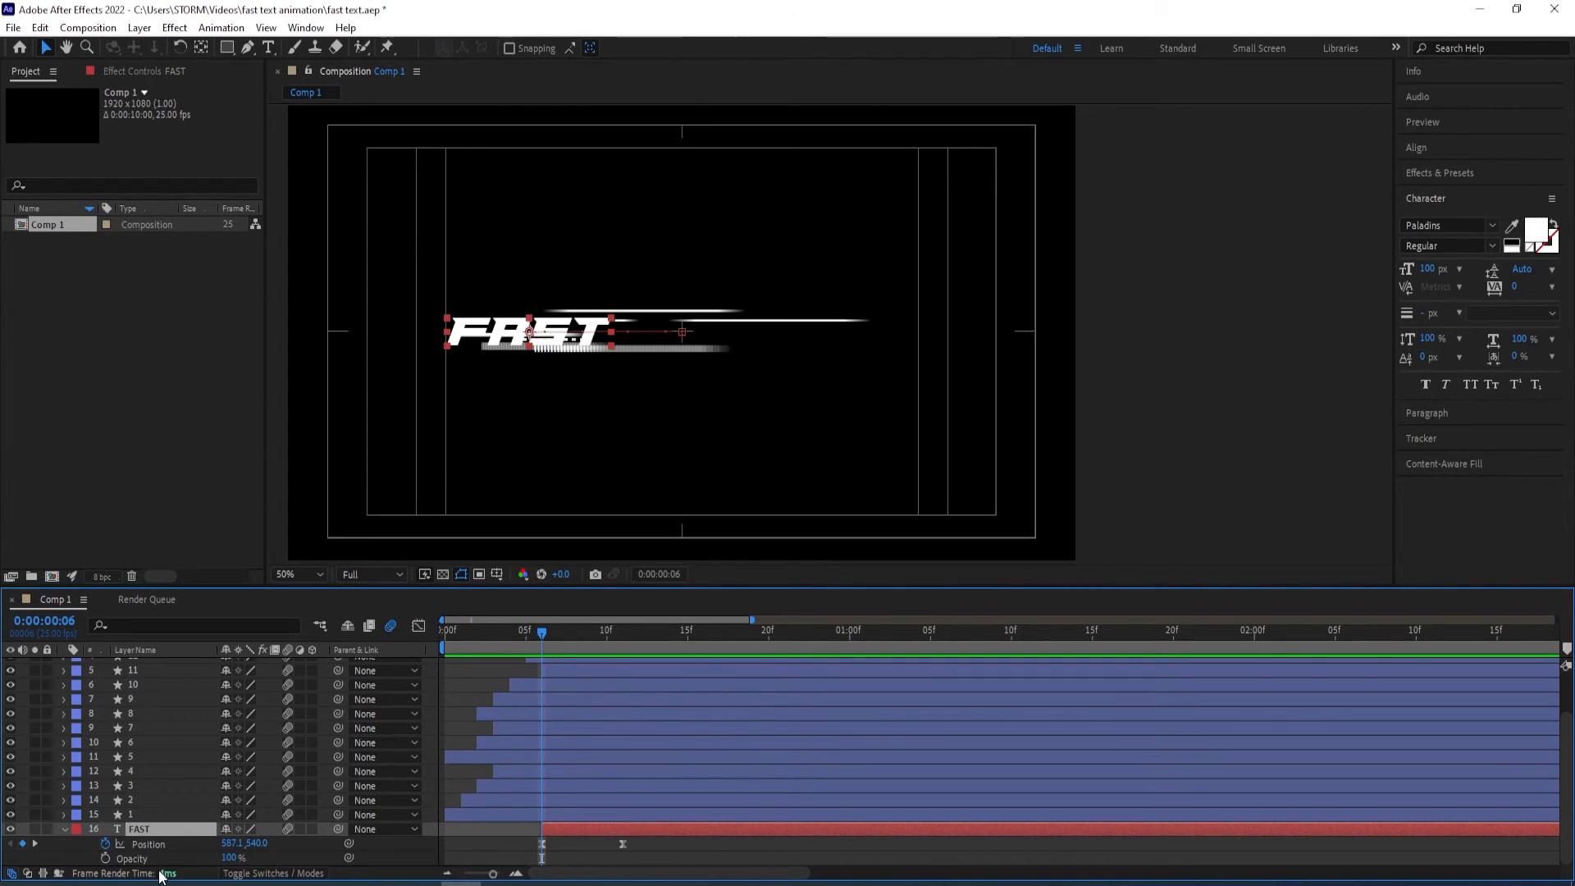
click(105, 858)
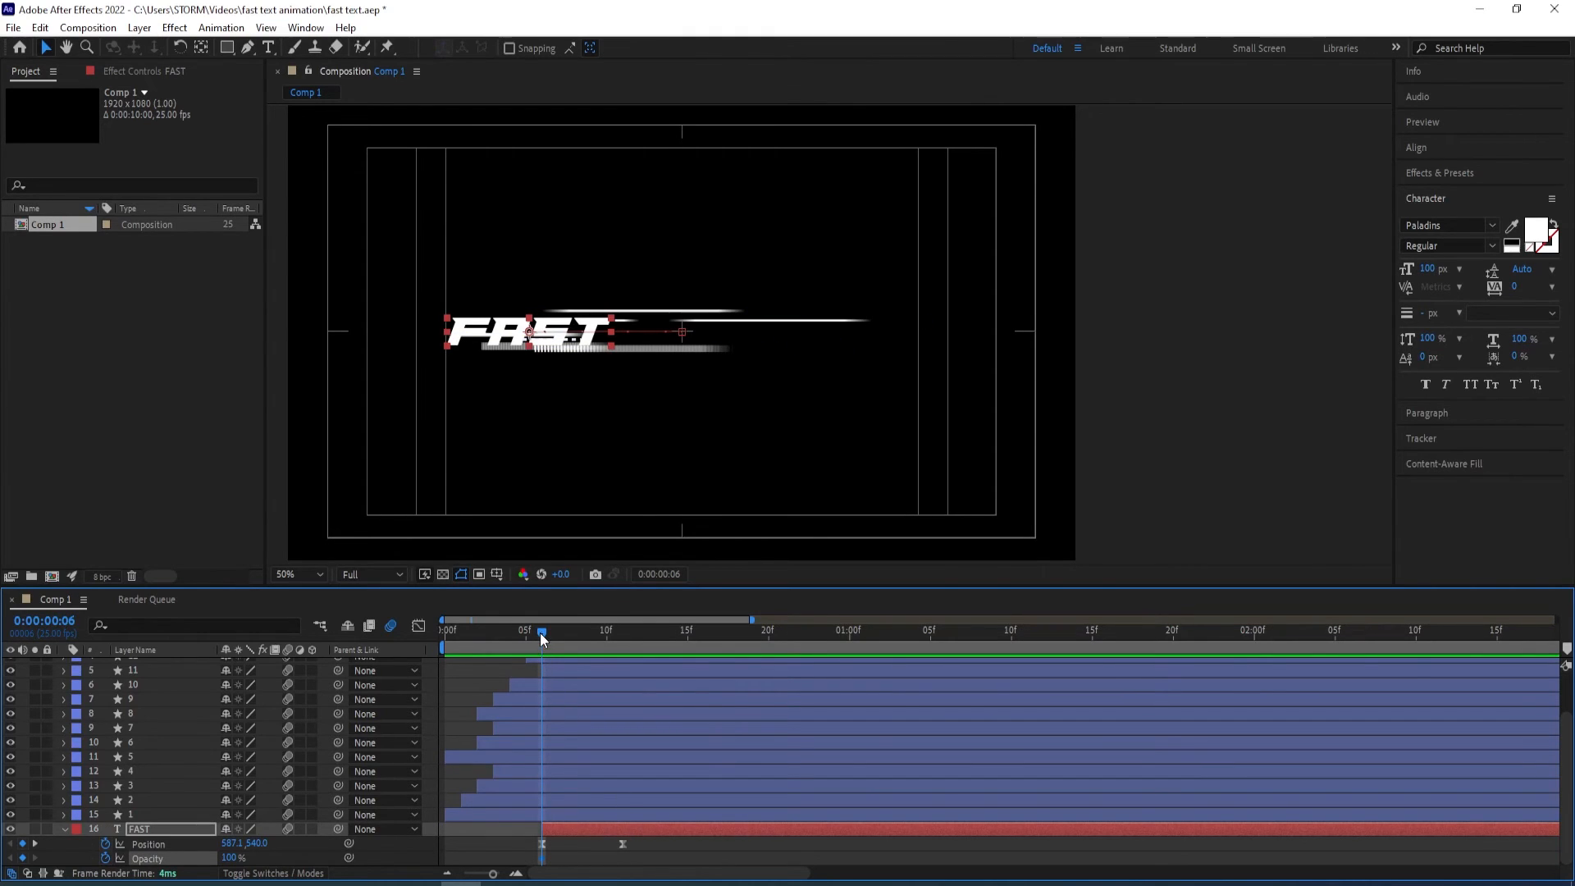
drag(543, 636, 617, 639)
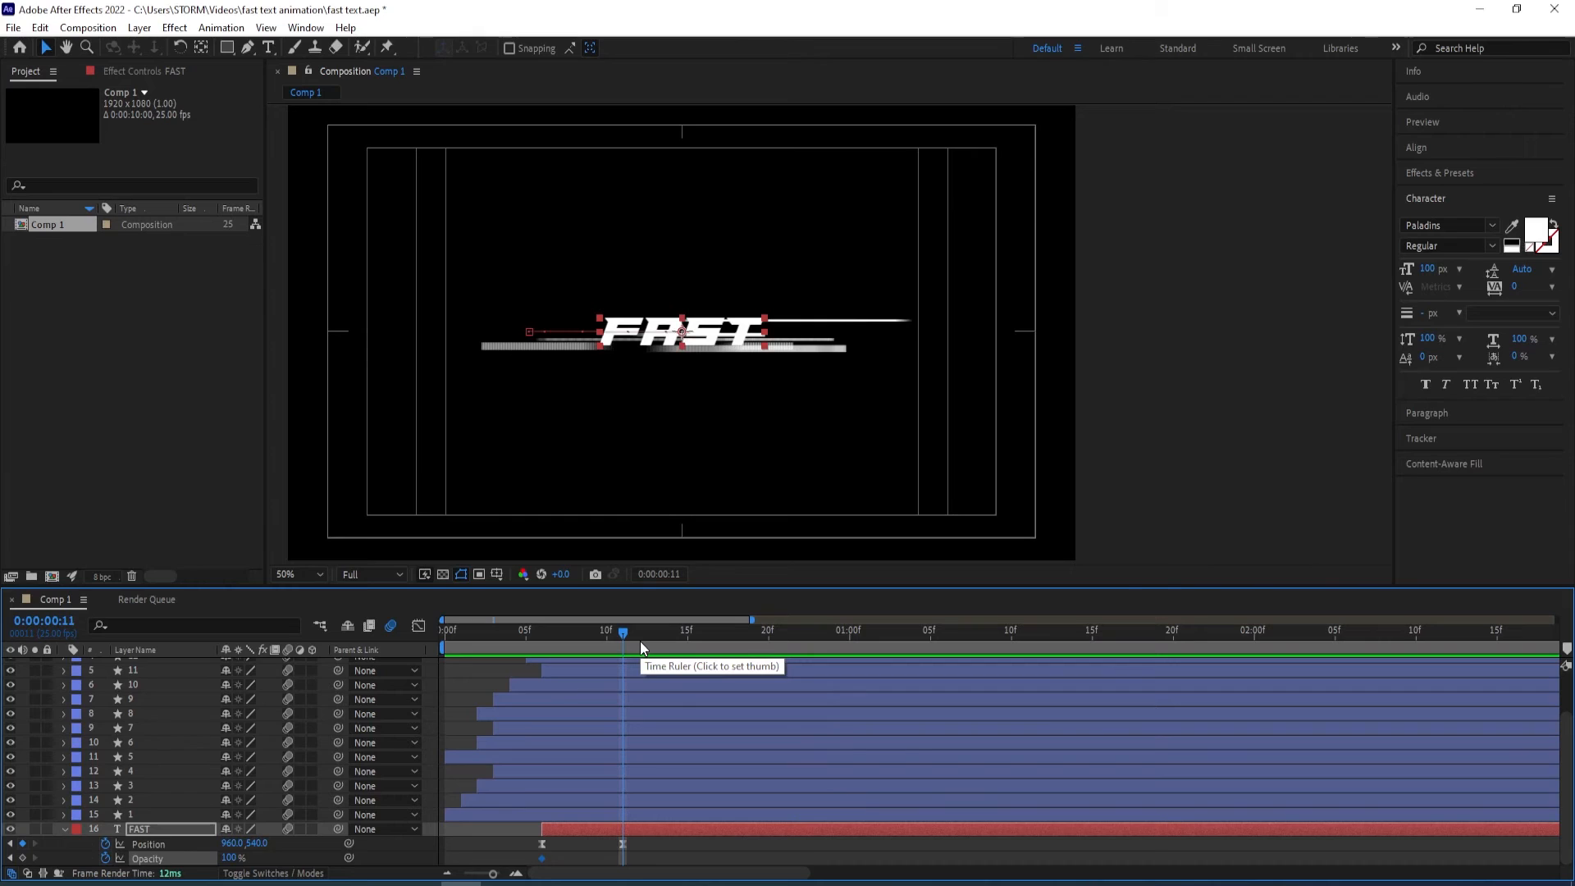
key(Page_Up)
key(Page_Up)
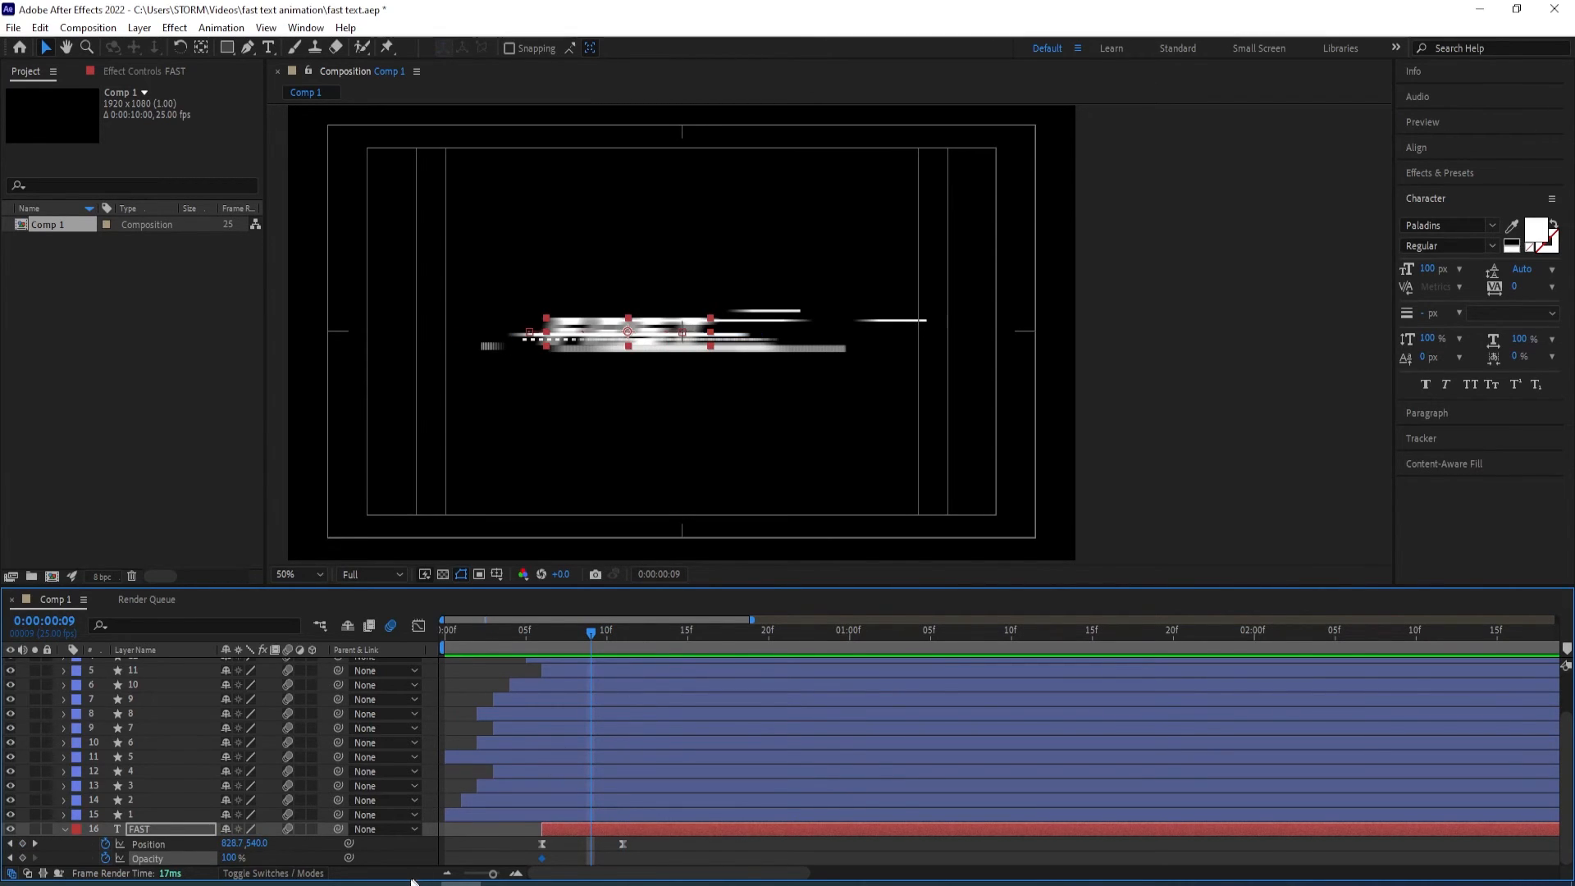
click(11, 858)
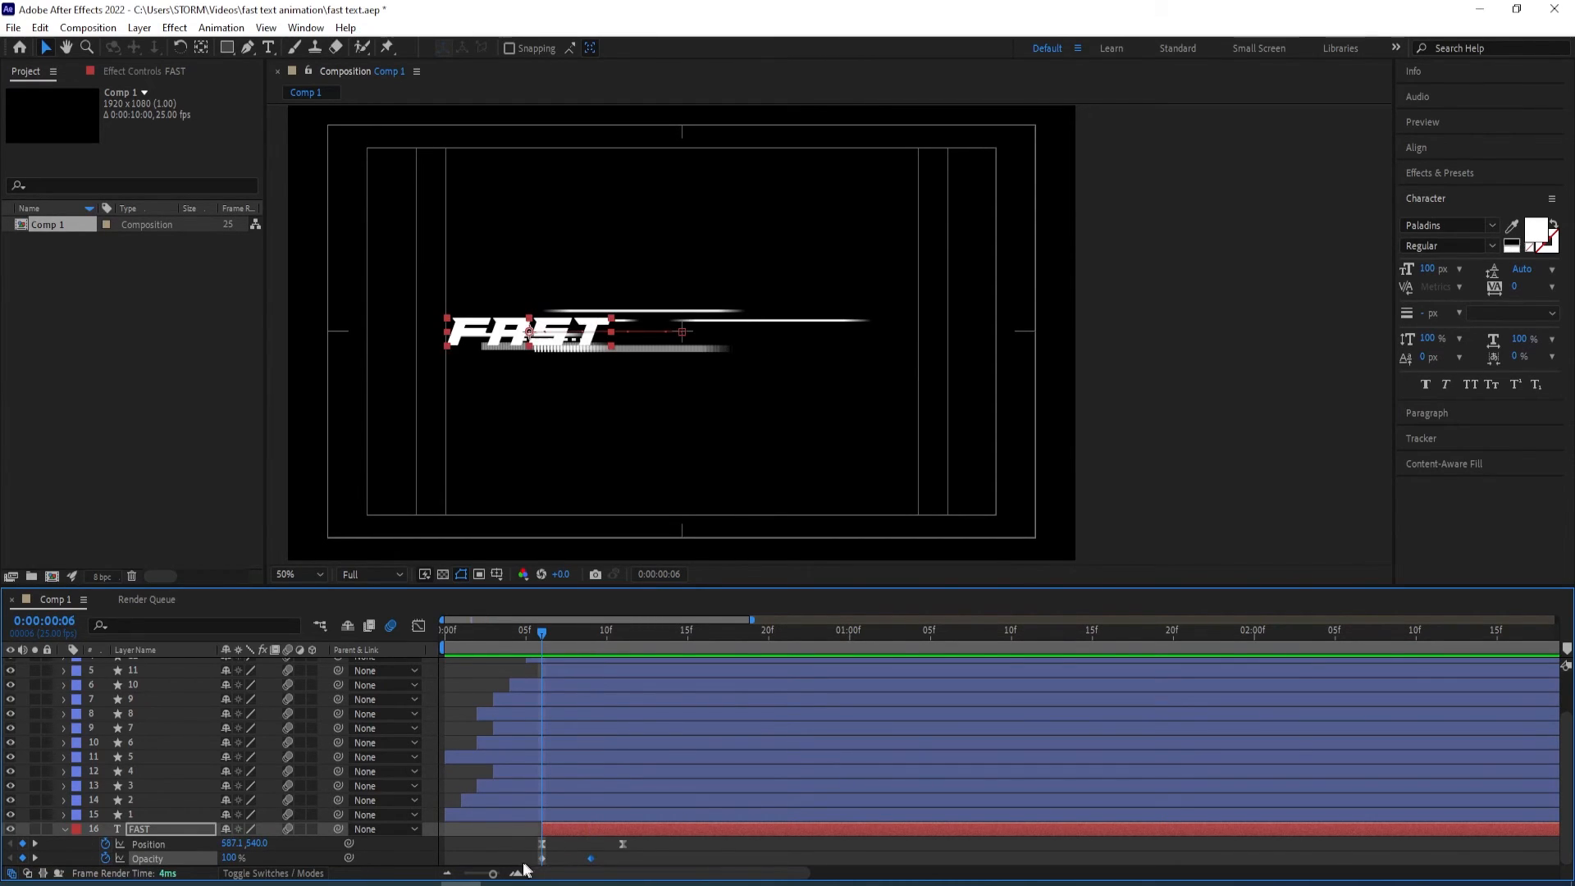
Try a fade-in by setting the FAST layer's opacity to 0% at frame 6, and preview it from the start
click(229, 859)
text(0)
key(Return)
drag(541, 629, 424, 681)
key(space)
key(space)
key(space)
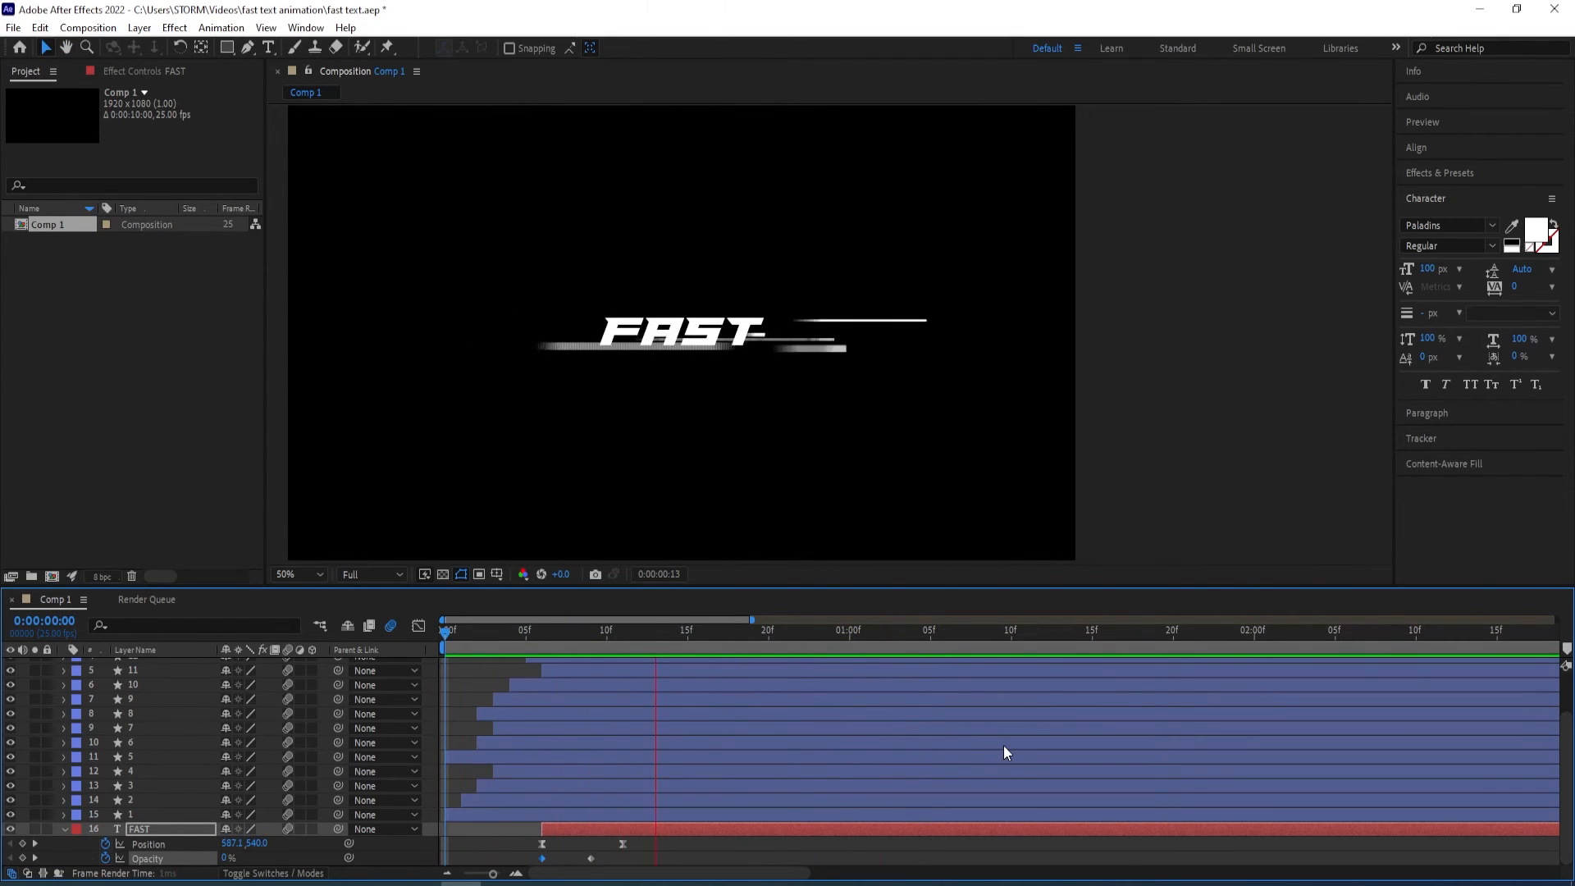
key(space)
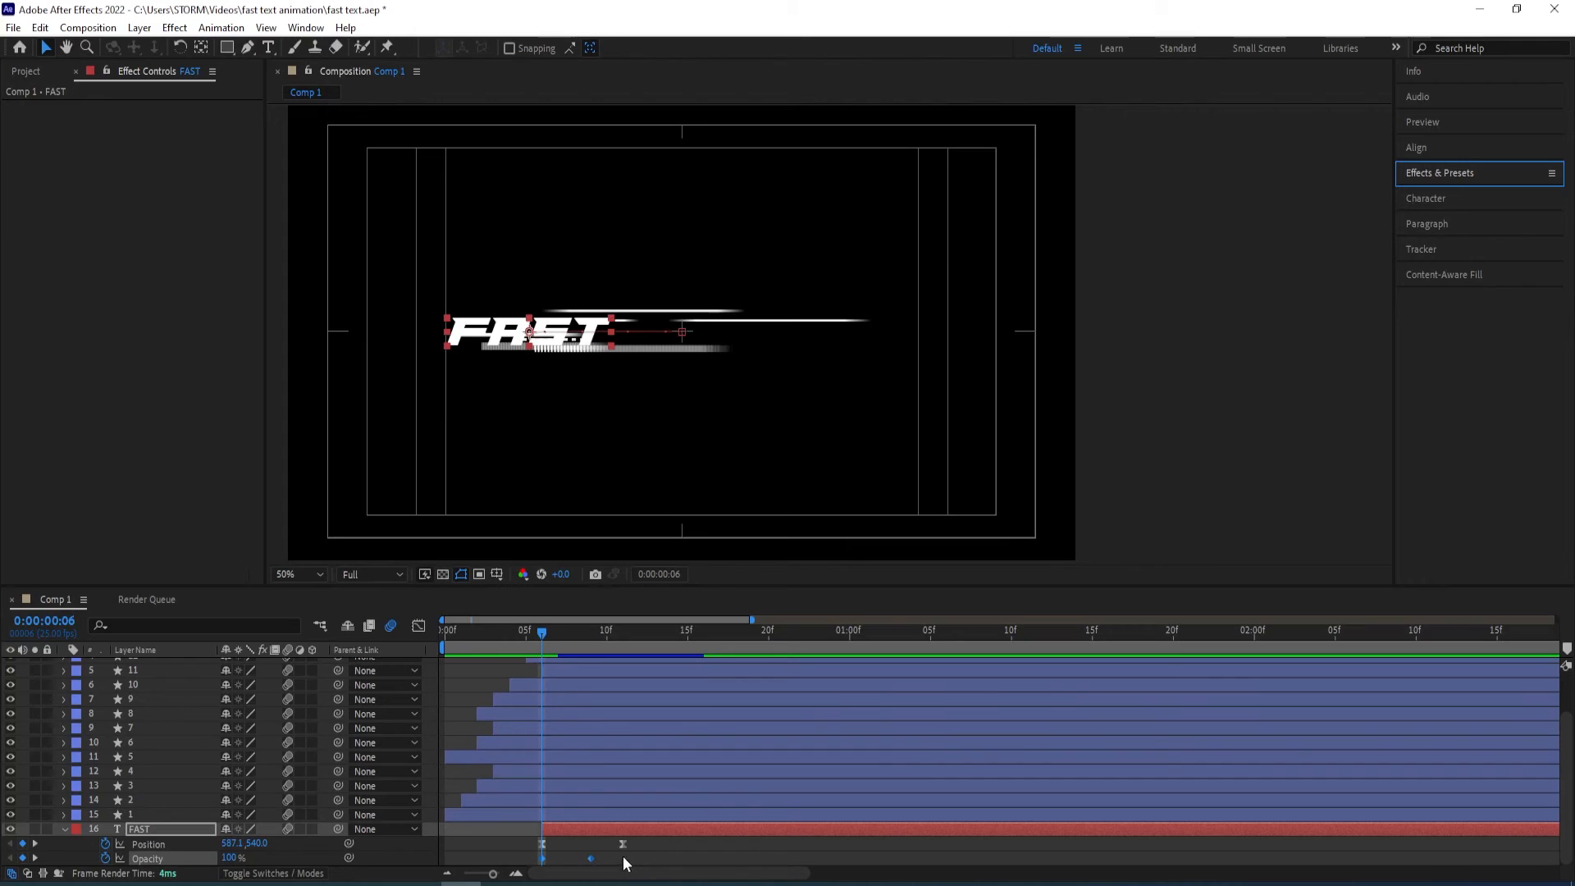
Apply Easy Ease to the FAST layer's opacity keyframes and collapse the layer's properties
click(623, 855)
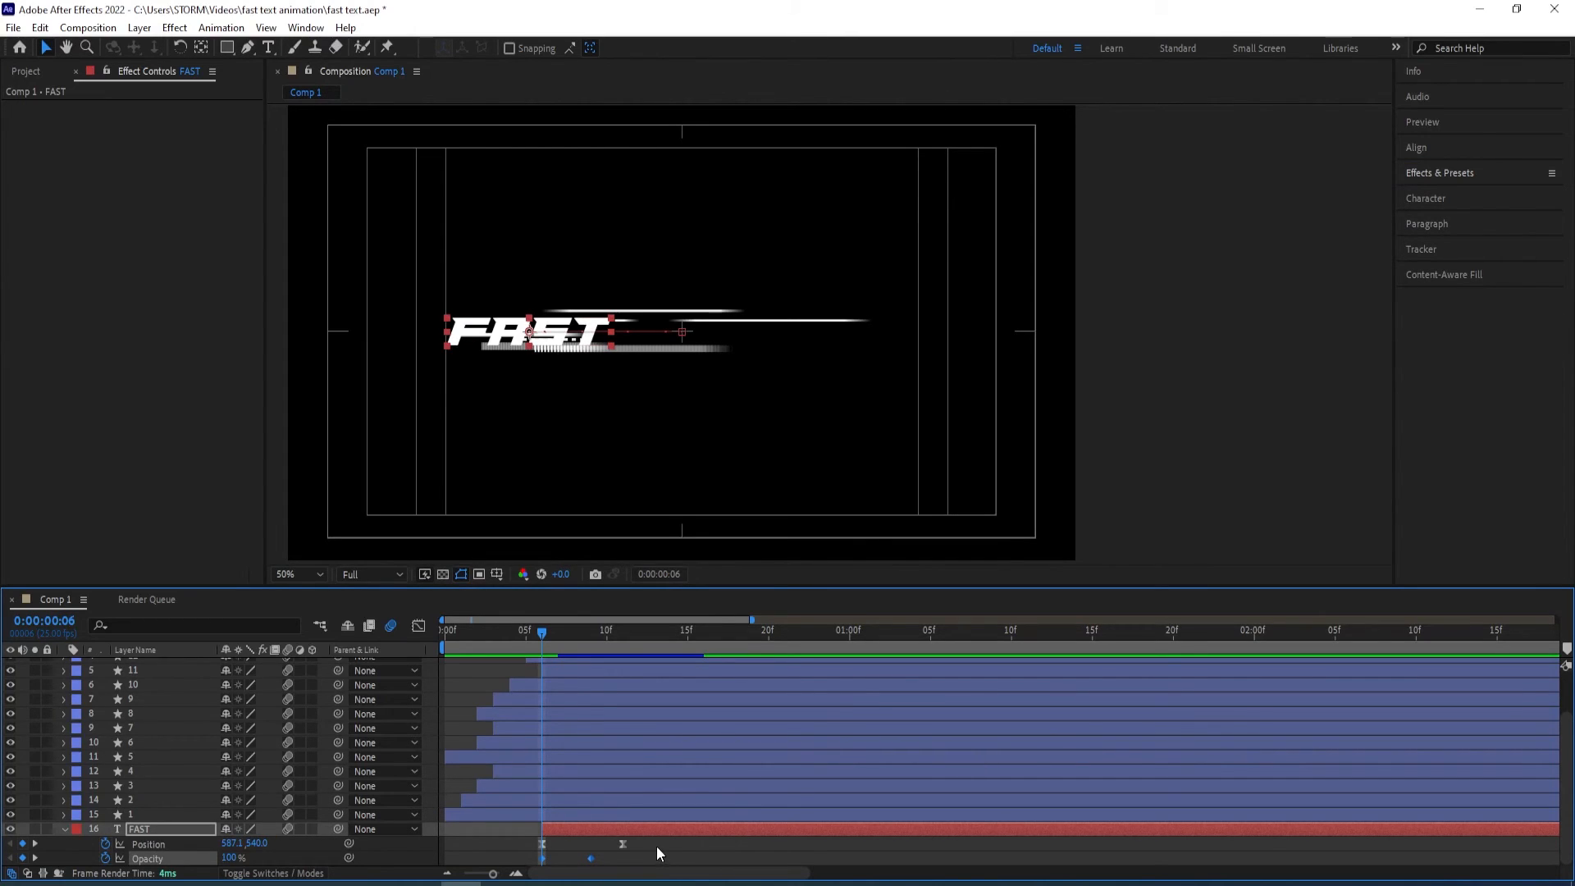
key(F9)
click(64, 829)
Create an adjustment layer at the top of the layer stack and name it color
right_click(433, 804)
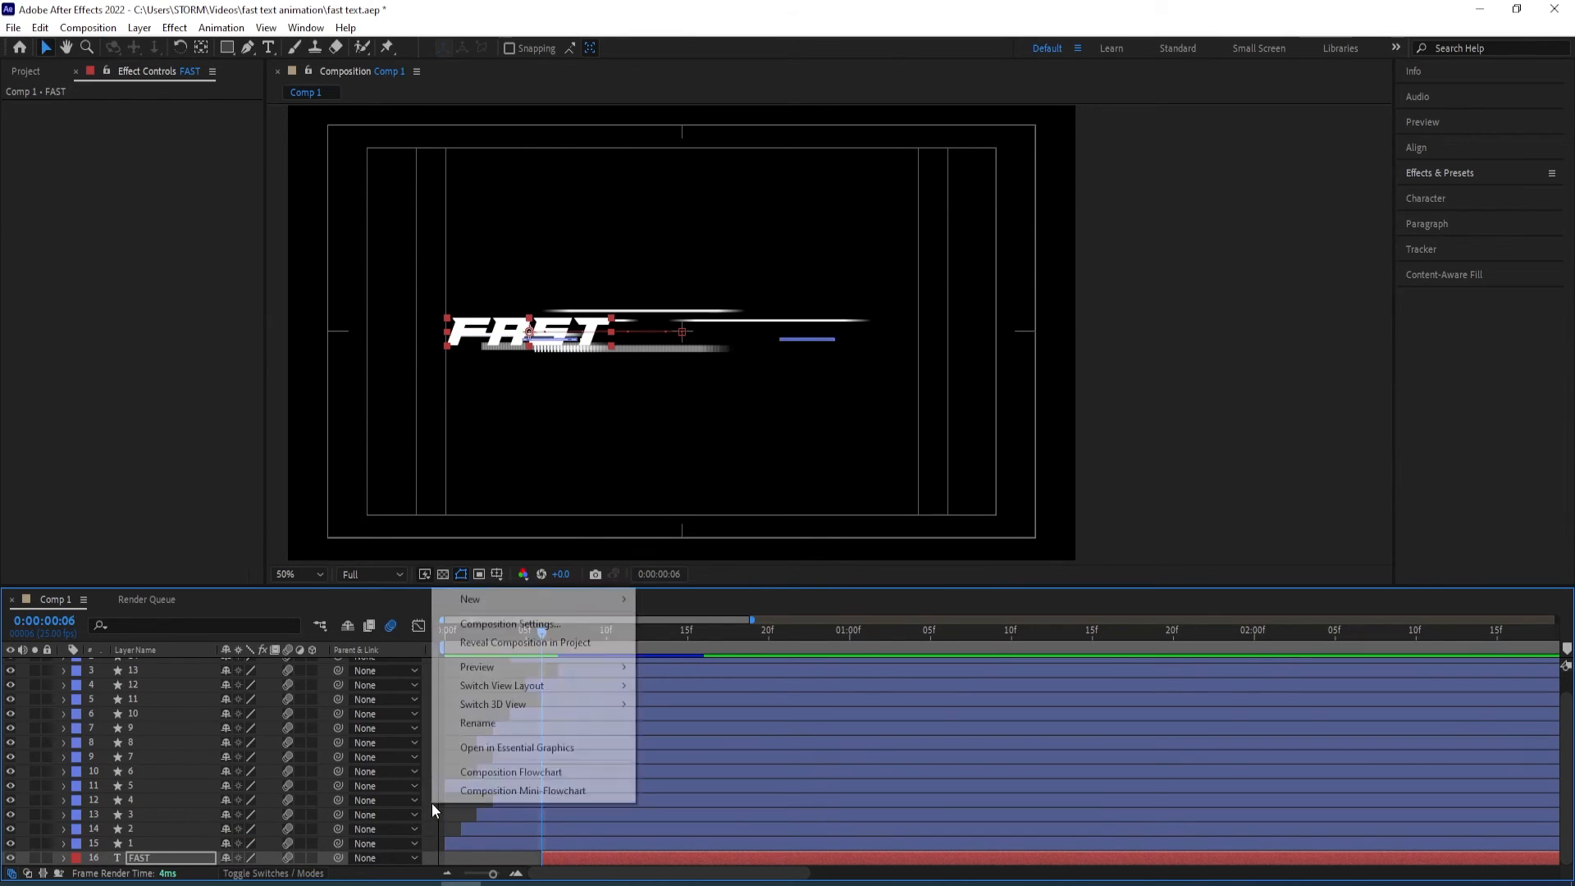
mouse_move(528, 607)
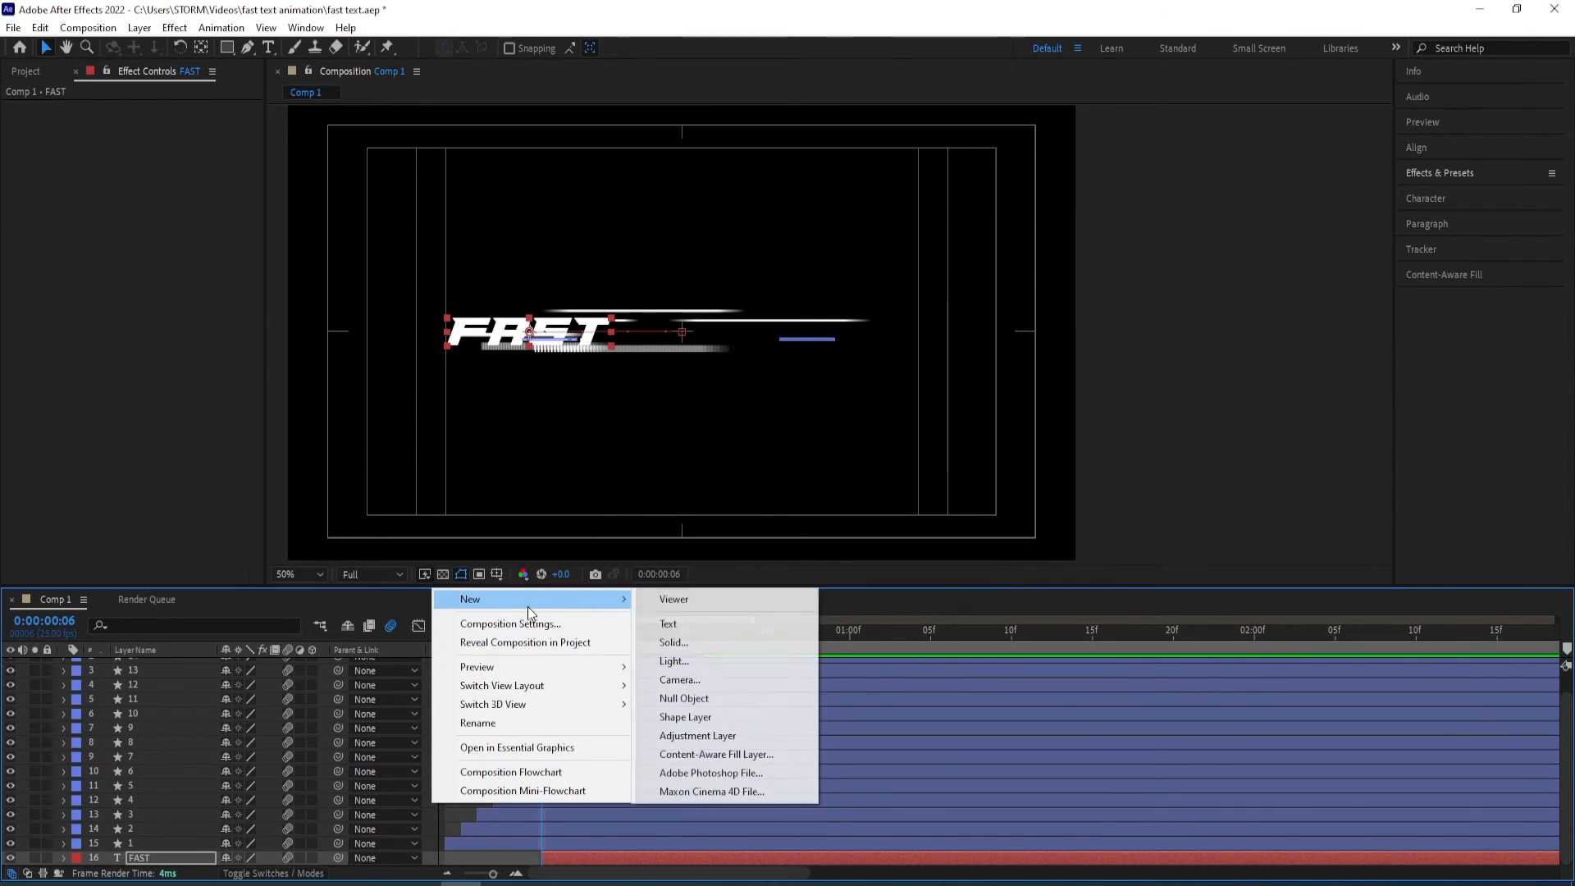
click(697, 731)
drag(160, 857, 136, 662)
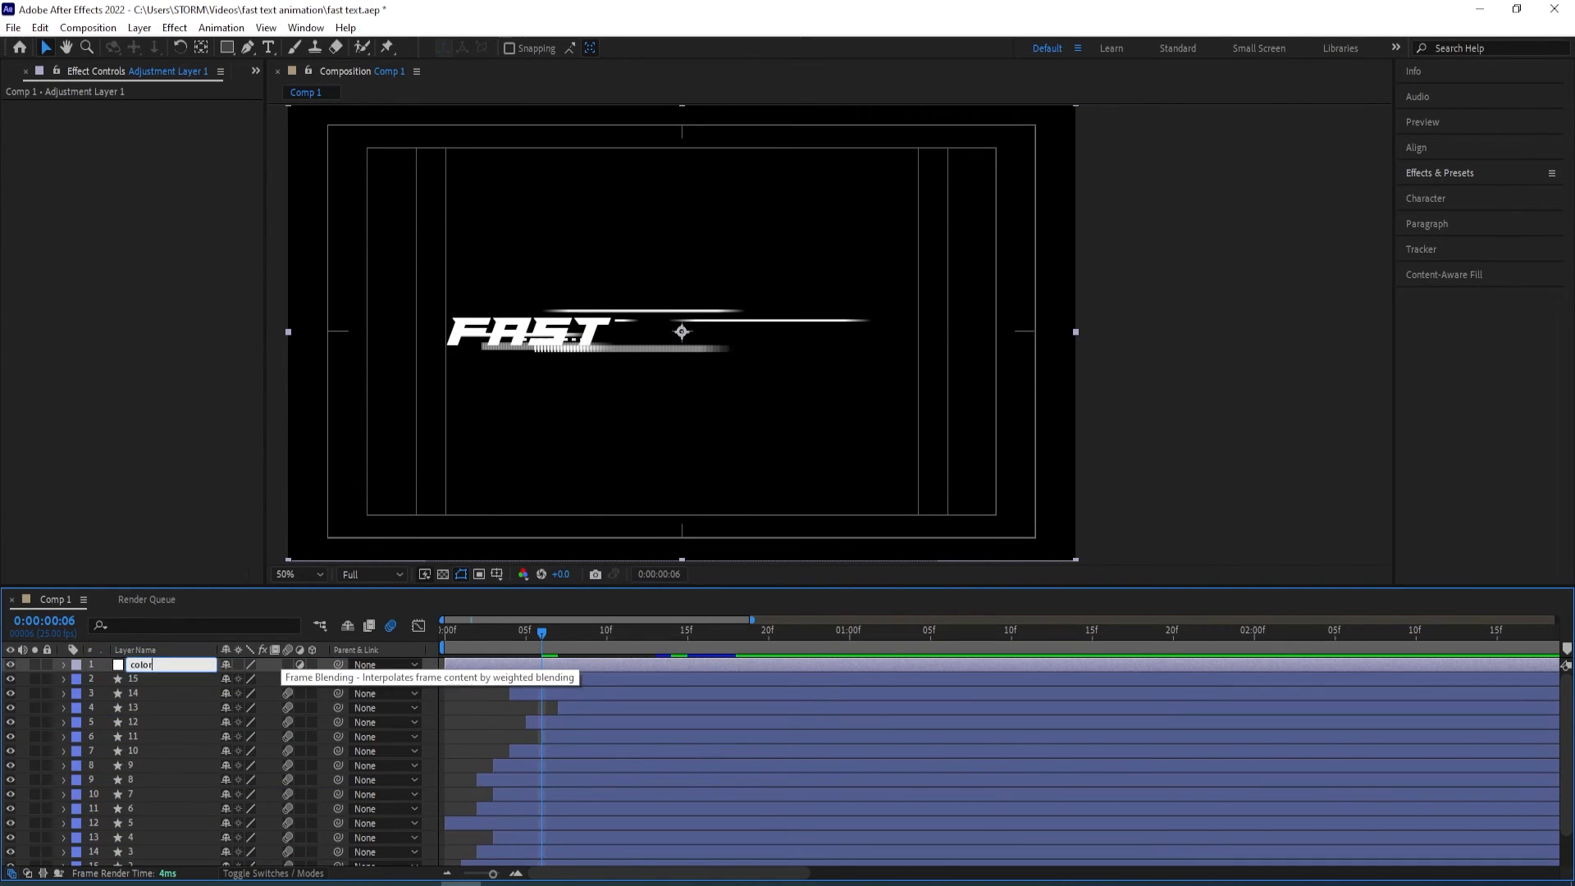
key(Return)
Find the Fill effect and apply it to the color adjustment layer
click(1441, 175)
click(1437, 190)
text(fill)
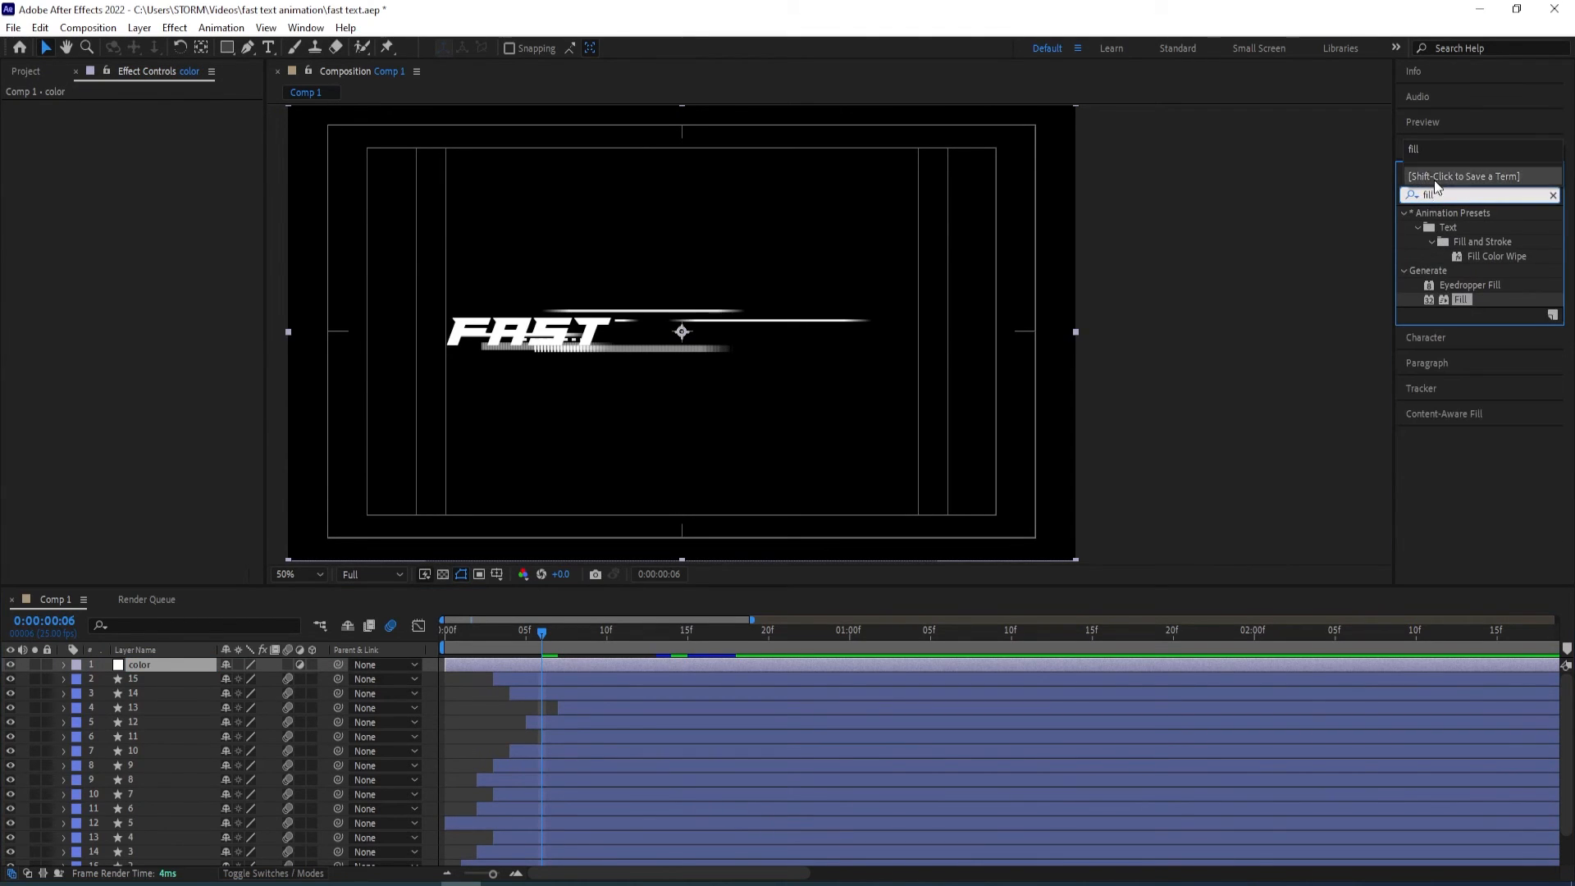
double_click(1460, 299)
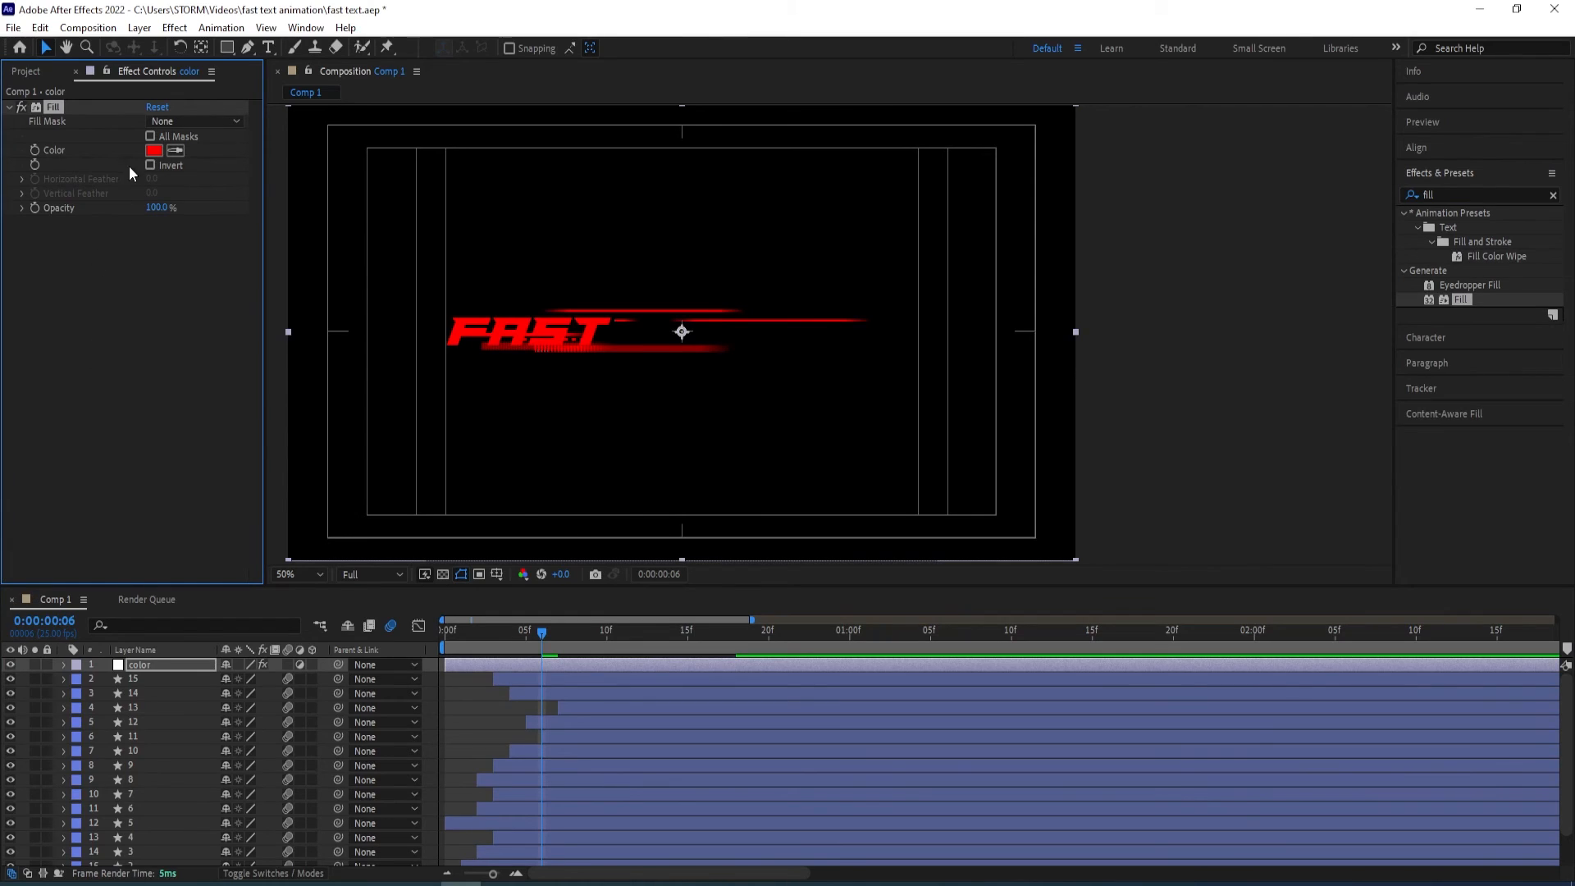
Set the Fill colour of the color adjustment layer to orange F2AA4C
click(156, 153)
drag(1266, 443, 1317, 471)
mouse_move(1217, 495)
mouse_down()
mouse_move(1213, 446)
mouse_move(1246, 416)
mouse_up()
drag(1317, 472, 1317, 523)
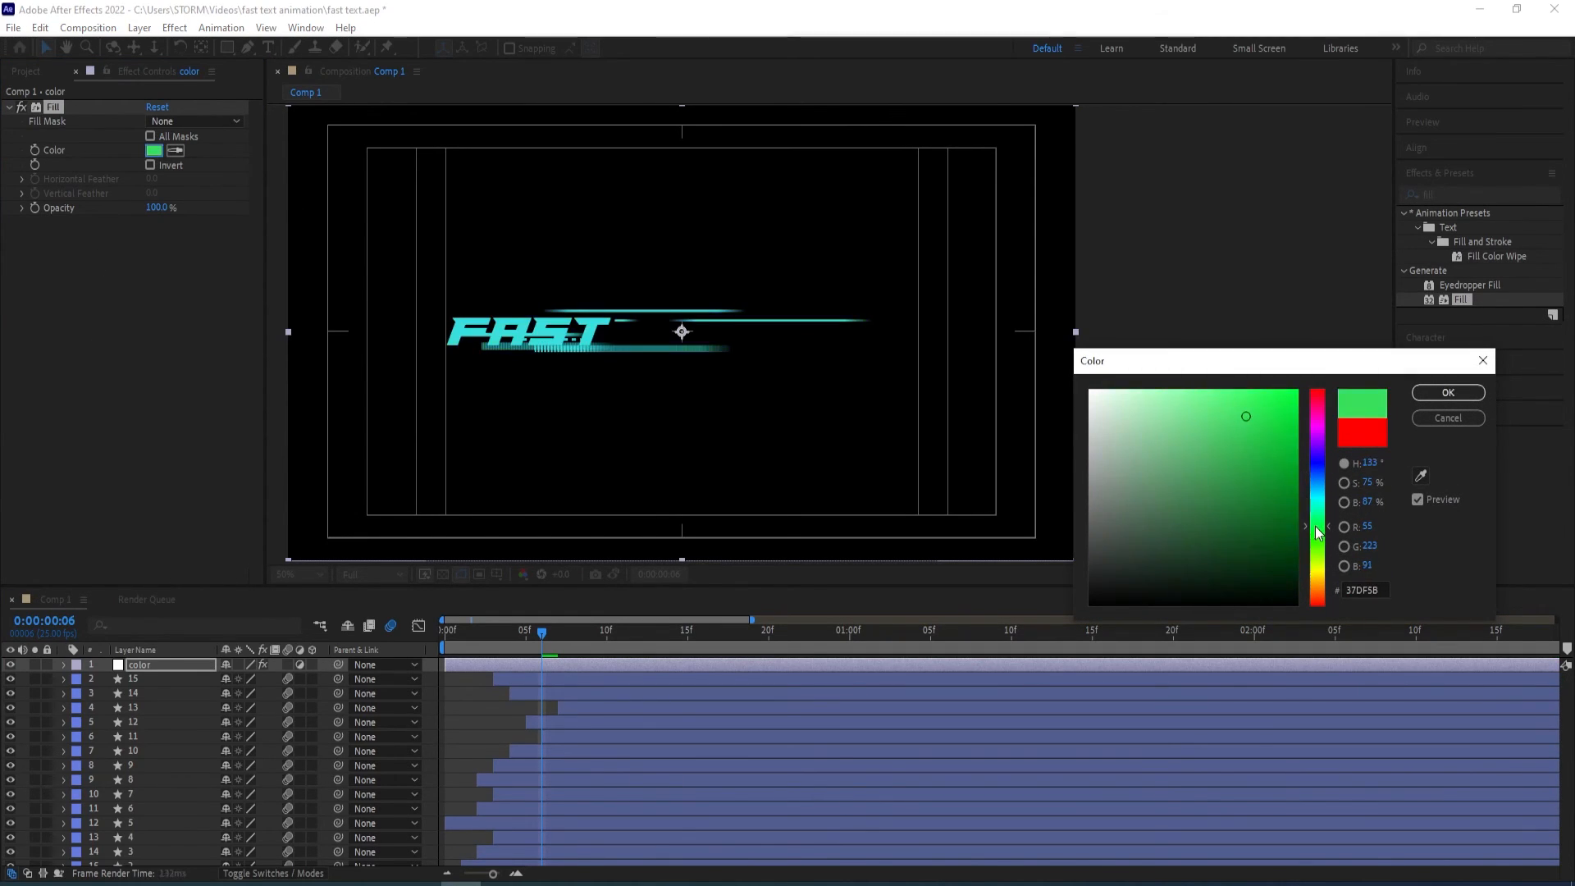
double_click(1379, 589)
key(ctrl+v)
click(1447, 392)
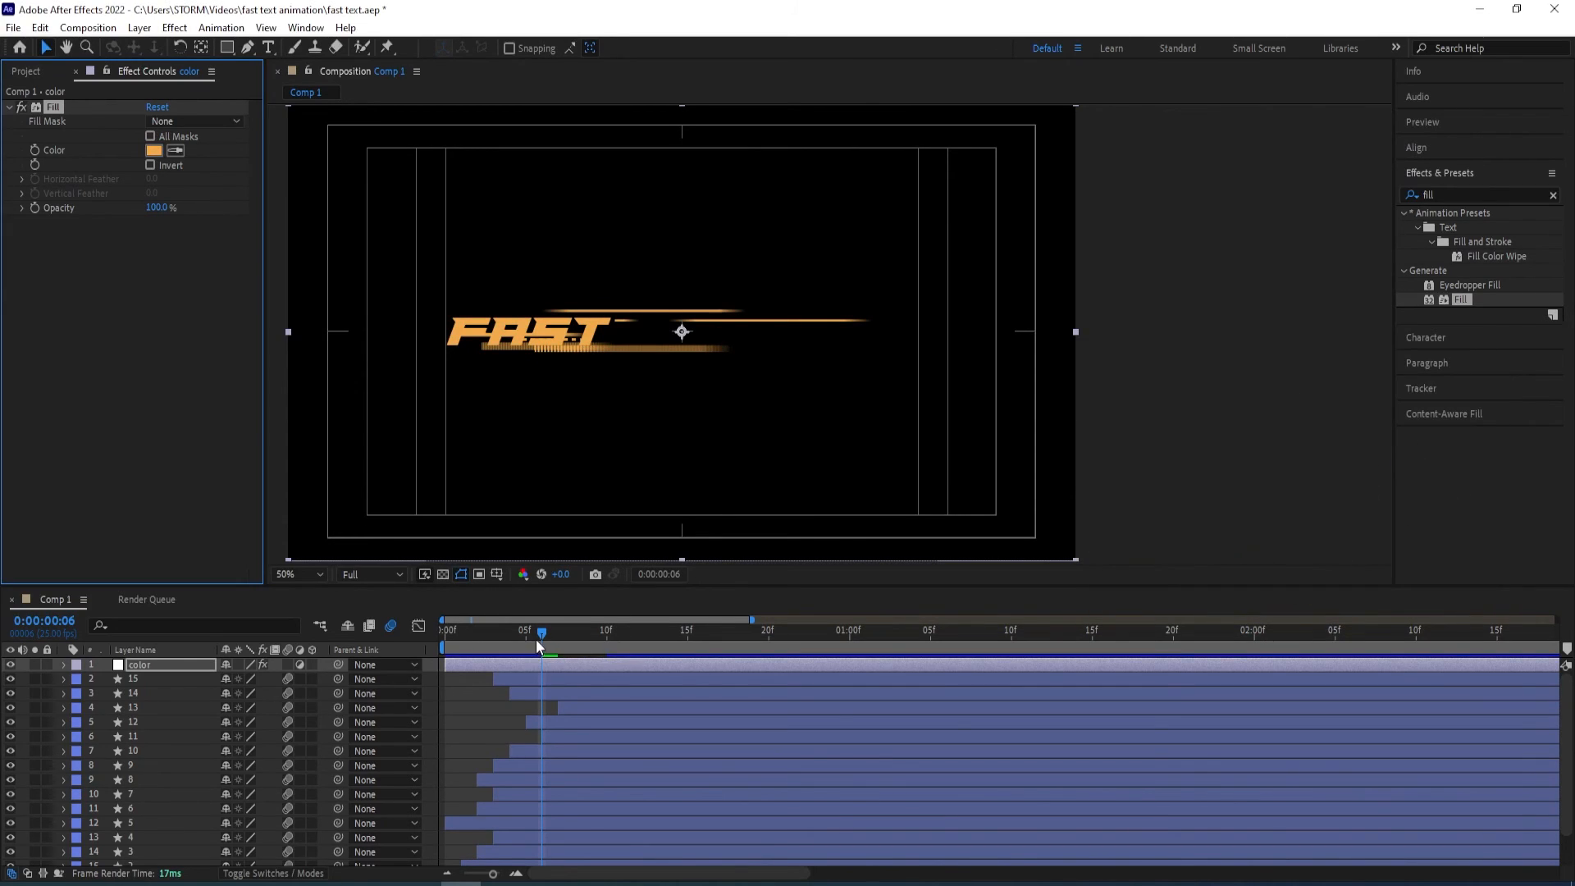
Preview the recoloured FAST animation and park the playhead at frame 15
mouse_move(539, 636)
mouse_down()
mouse_move(492, 640)
mouse_move(592, 631)
mouse_move(541, 637)
mouse_up()
key(space)
key(space)
drag(781, 640, 687, 639)
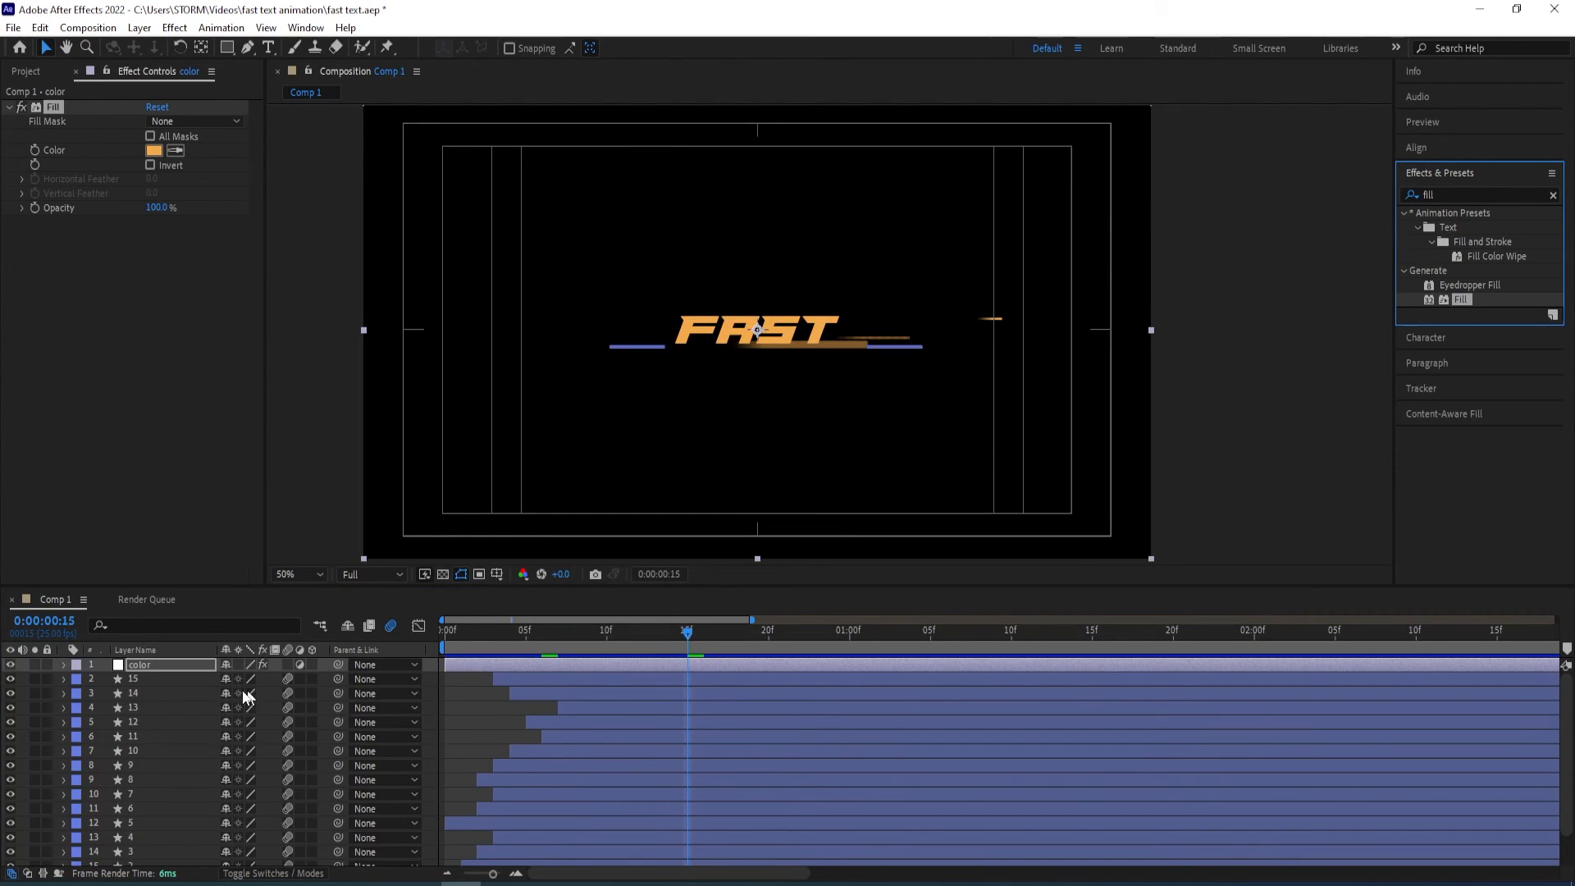
Create another adjustment layer at the top of the layer stack and name it glow
right_click(434, 696)
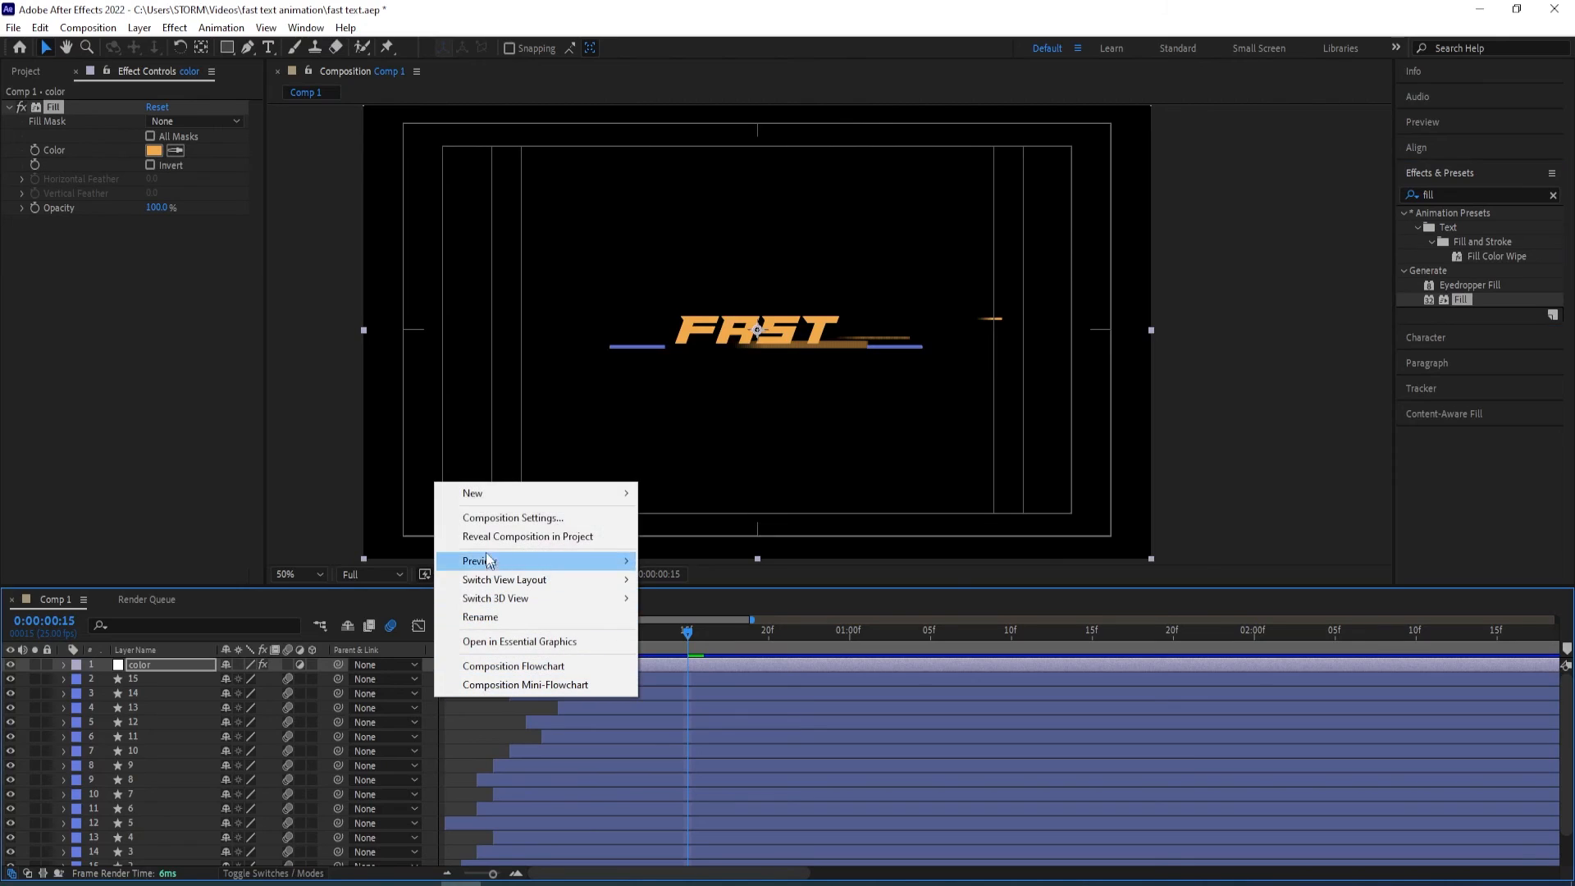
mouse_move(480, 493)
click(689, 628)
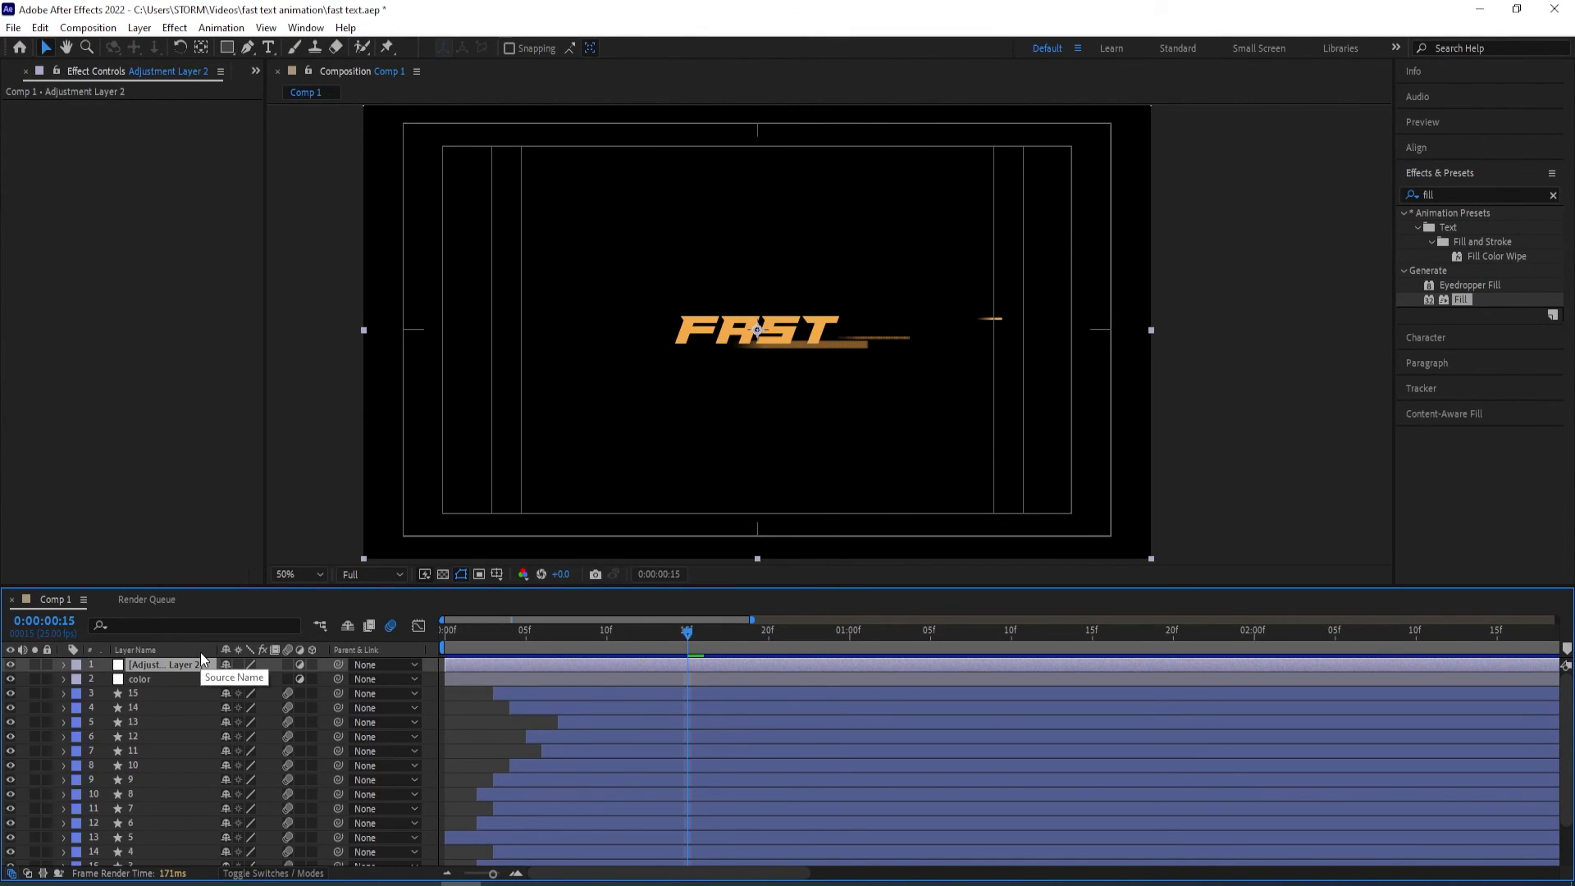
key(Return)
text(glow)
key(Return)
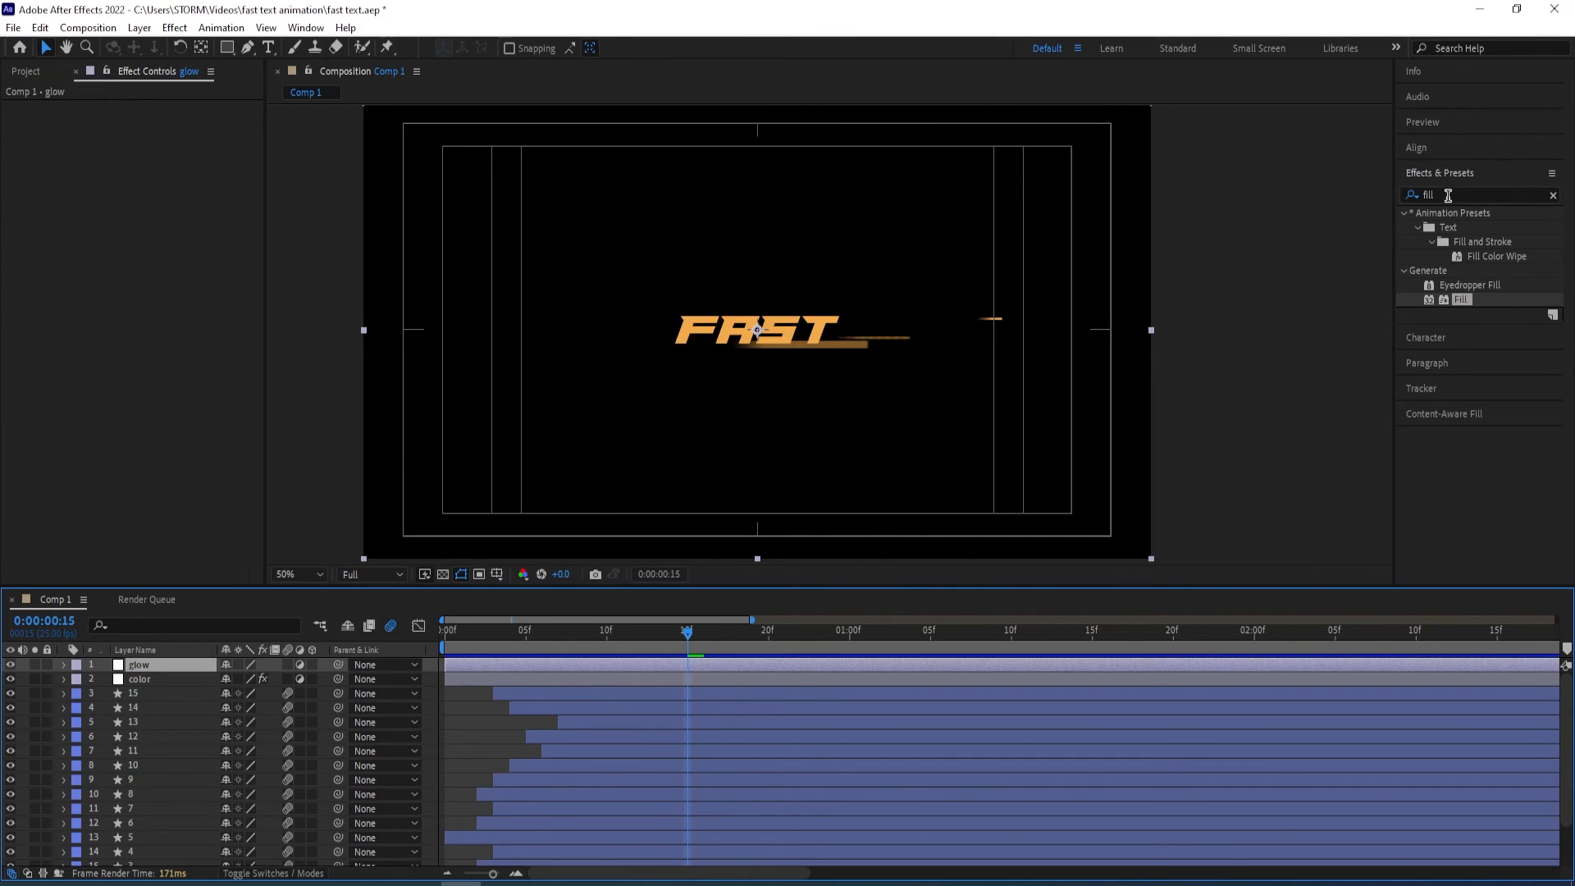
Find the Stylize Glow effect and apply it to the glow adjustment layer
double_click(1448, 195)
text(glow)
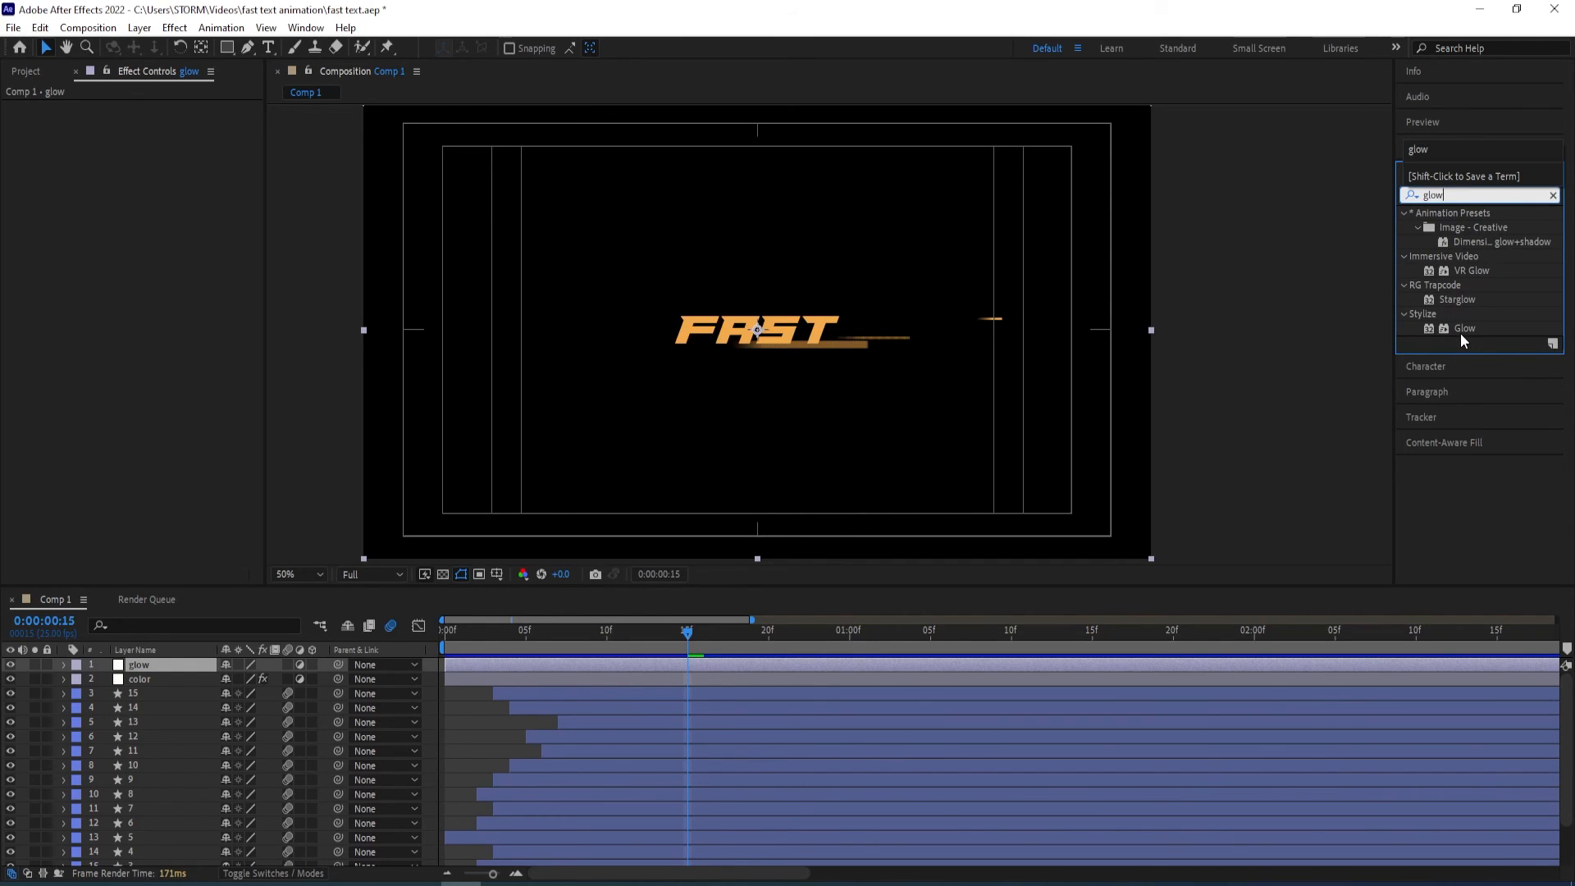
double_click(1460, 330)
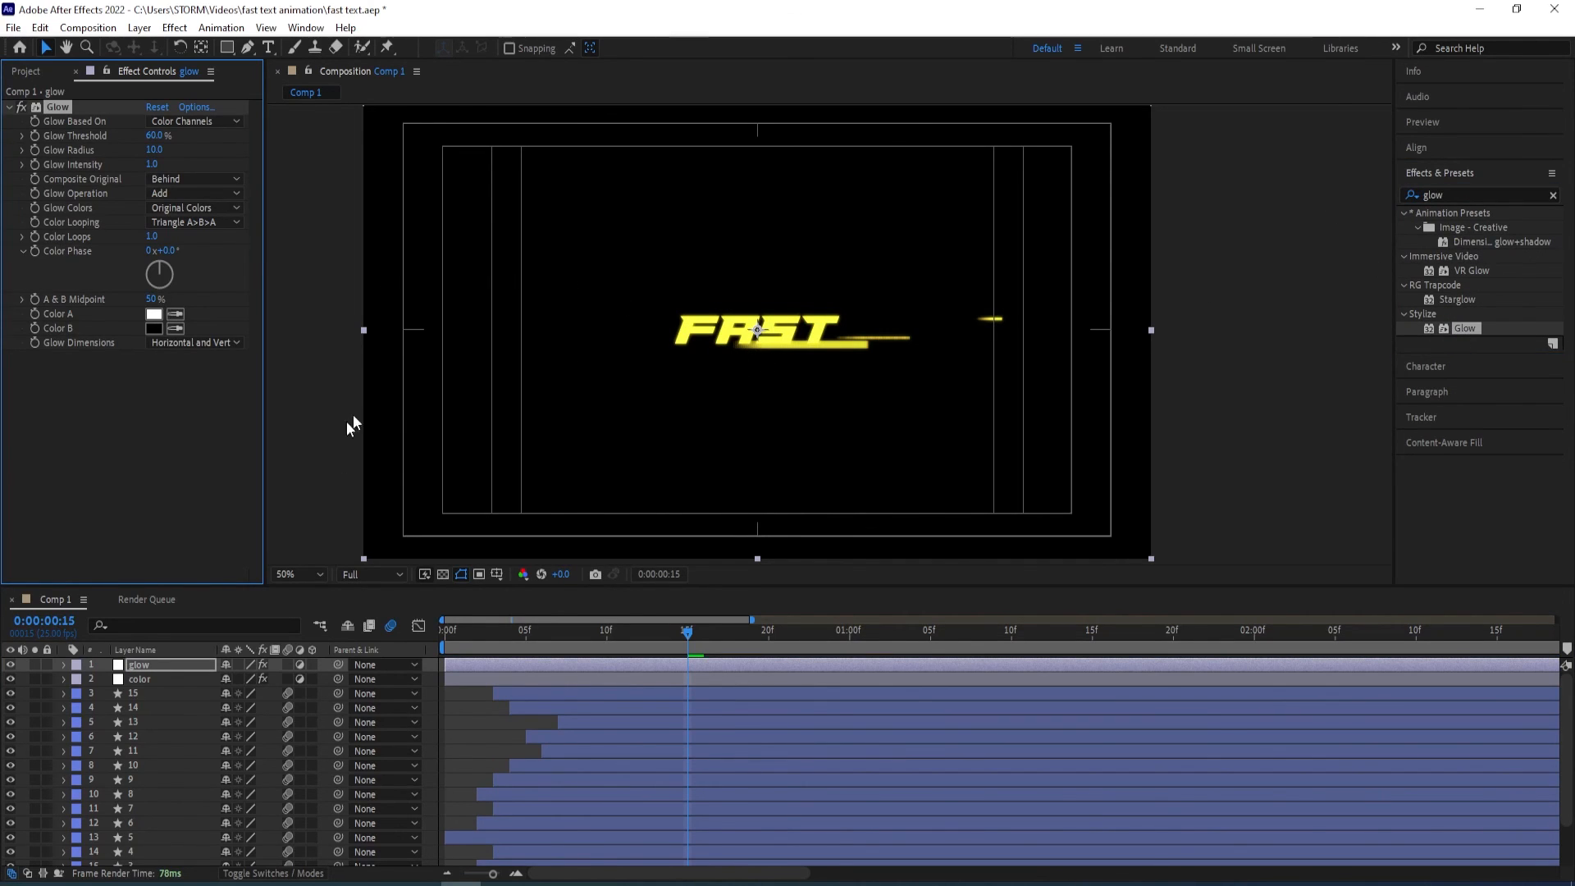
Change the color layer's Fill to green 4CF258 by shifting its hue to 124°
click(153, 677)
click(154, 150)
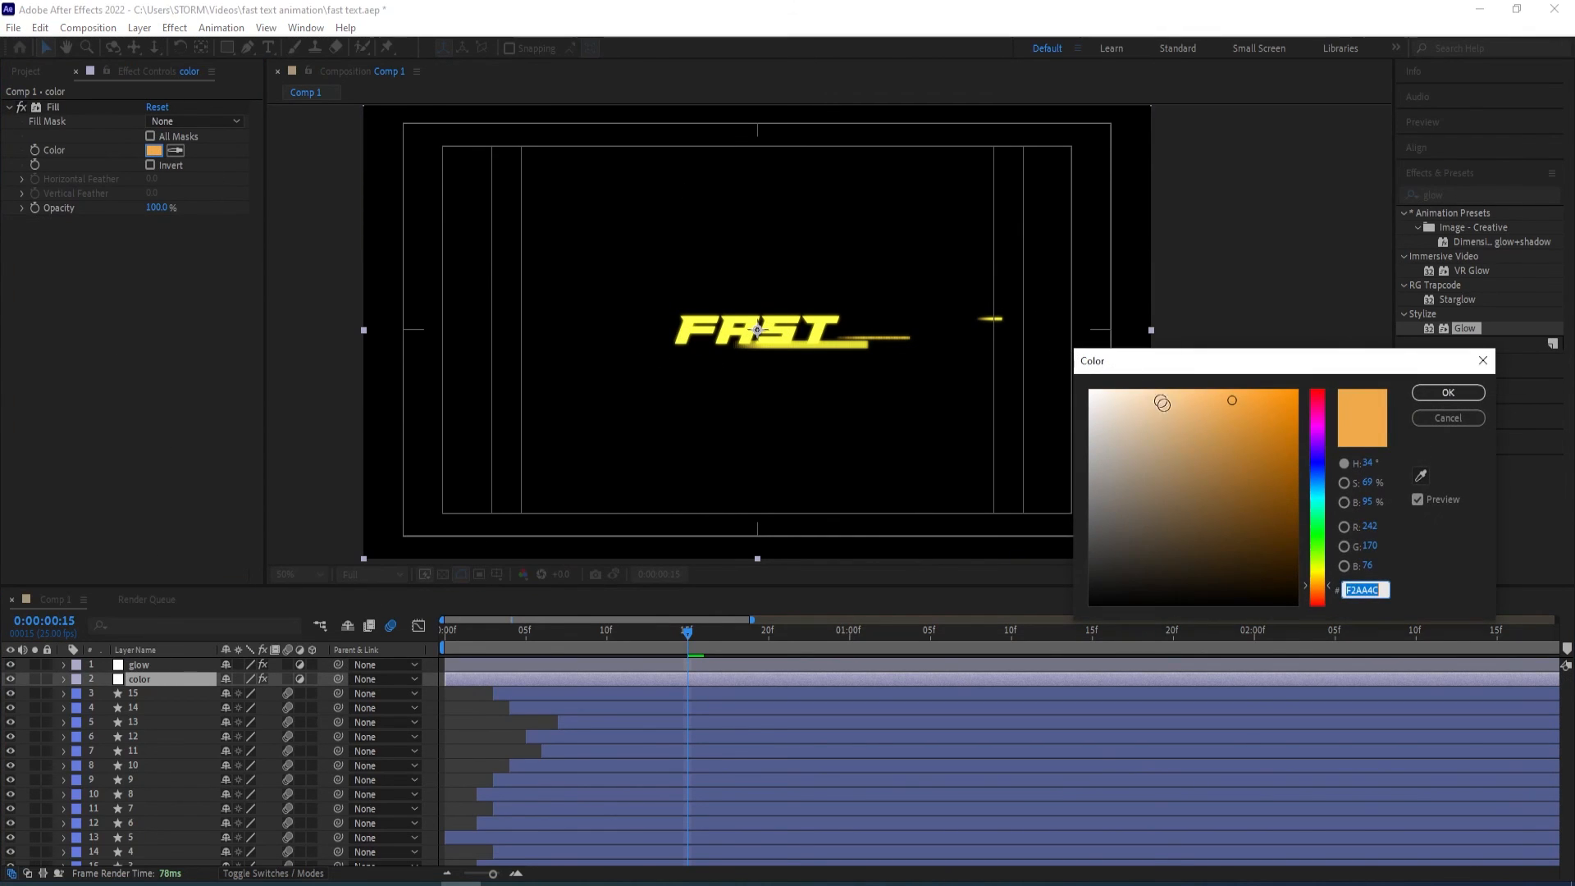
drag(1317, 584, 1304, 532)
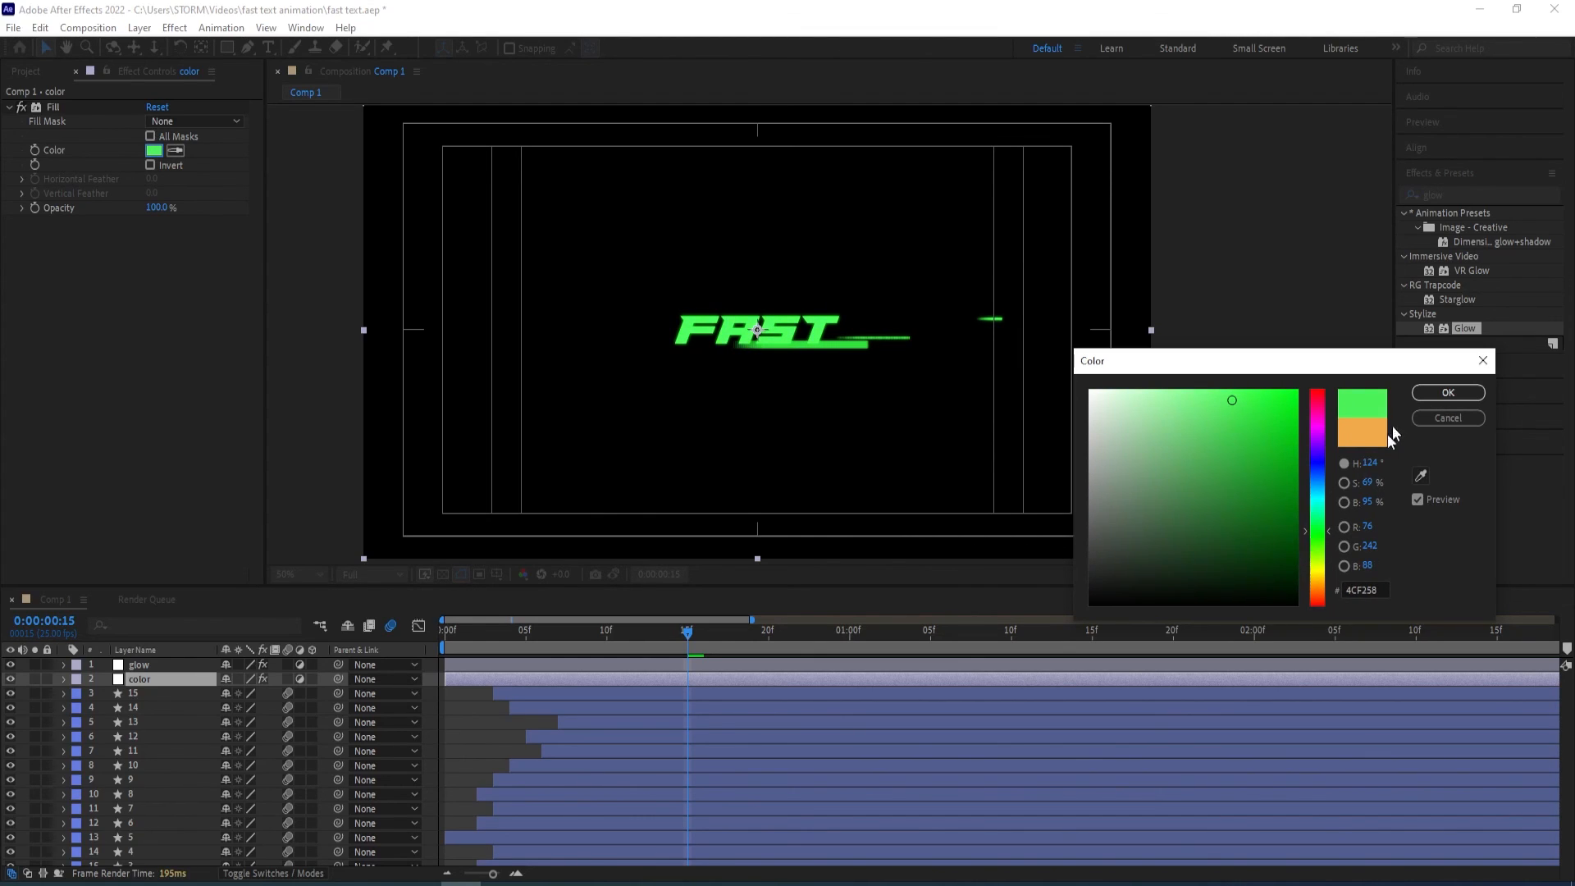
click(1447, 393)
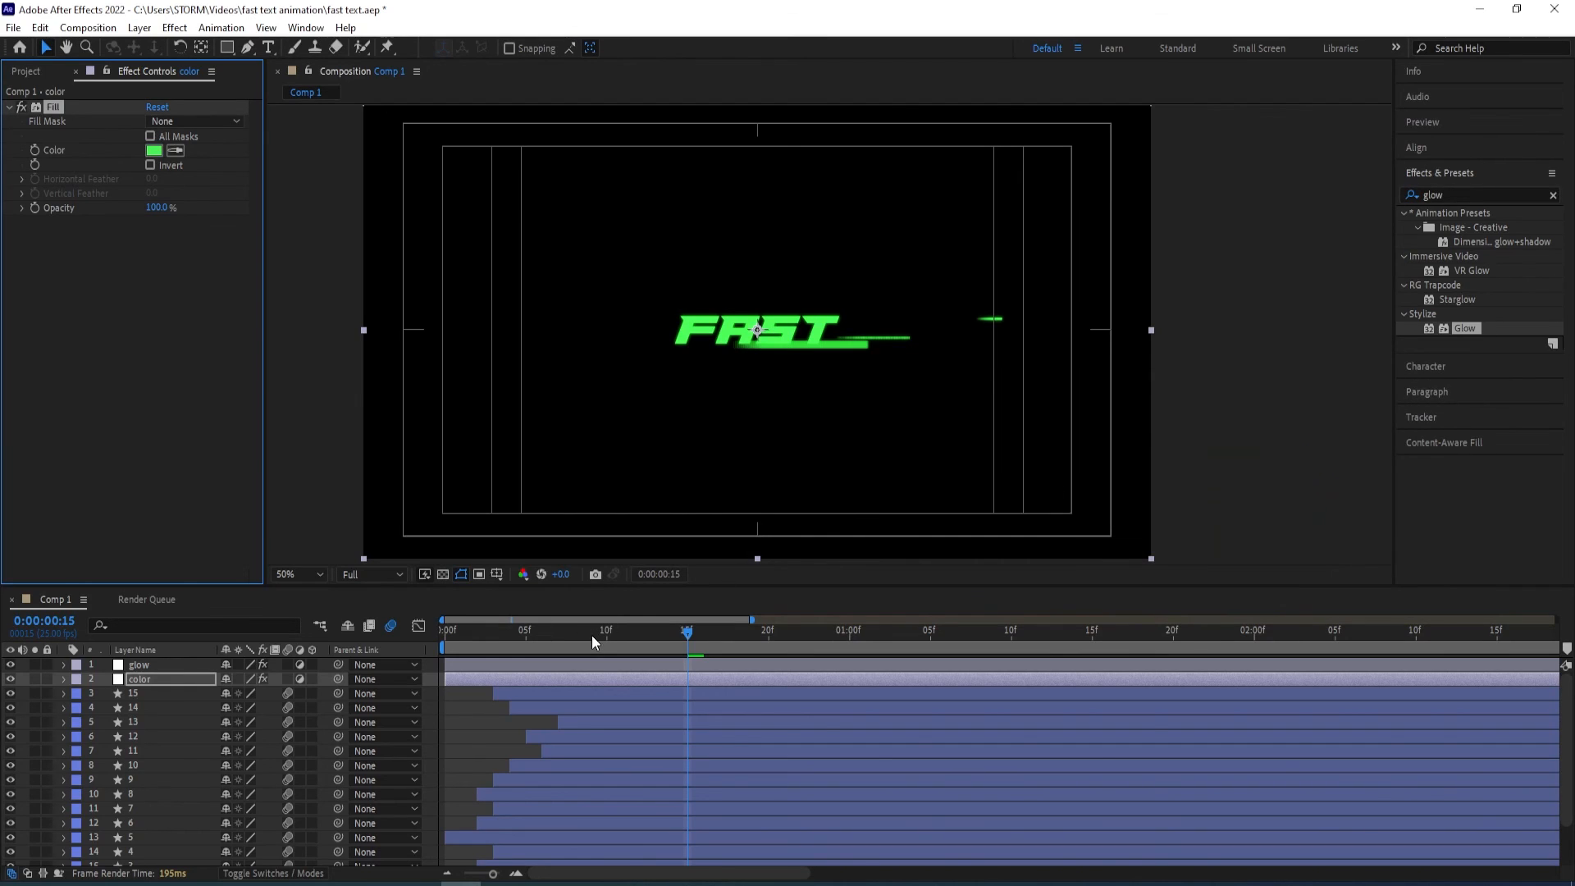
Preview the glowing green animation from the start, then scrub back to frame 9
drag(604, 636, 440, 647)
key(space)
key(space)
drag(922, 632, 574, 666)
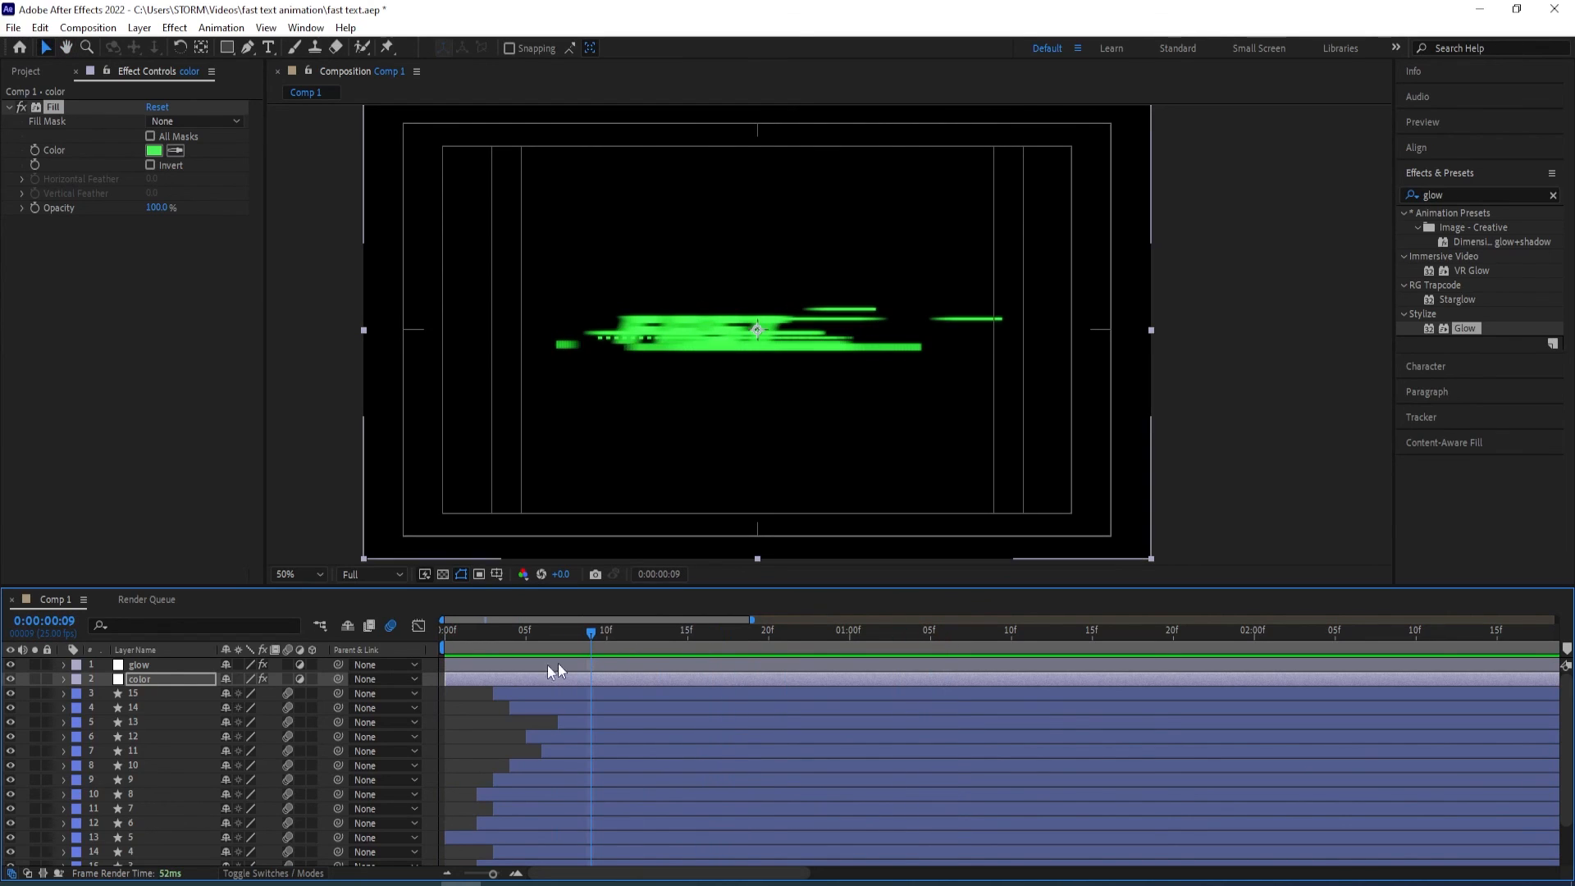
Pre-compose all layers into a new composition named title, moving all attributes into it
key(ctrl+a)
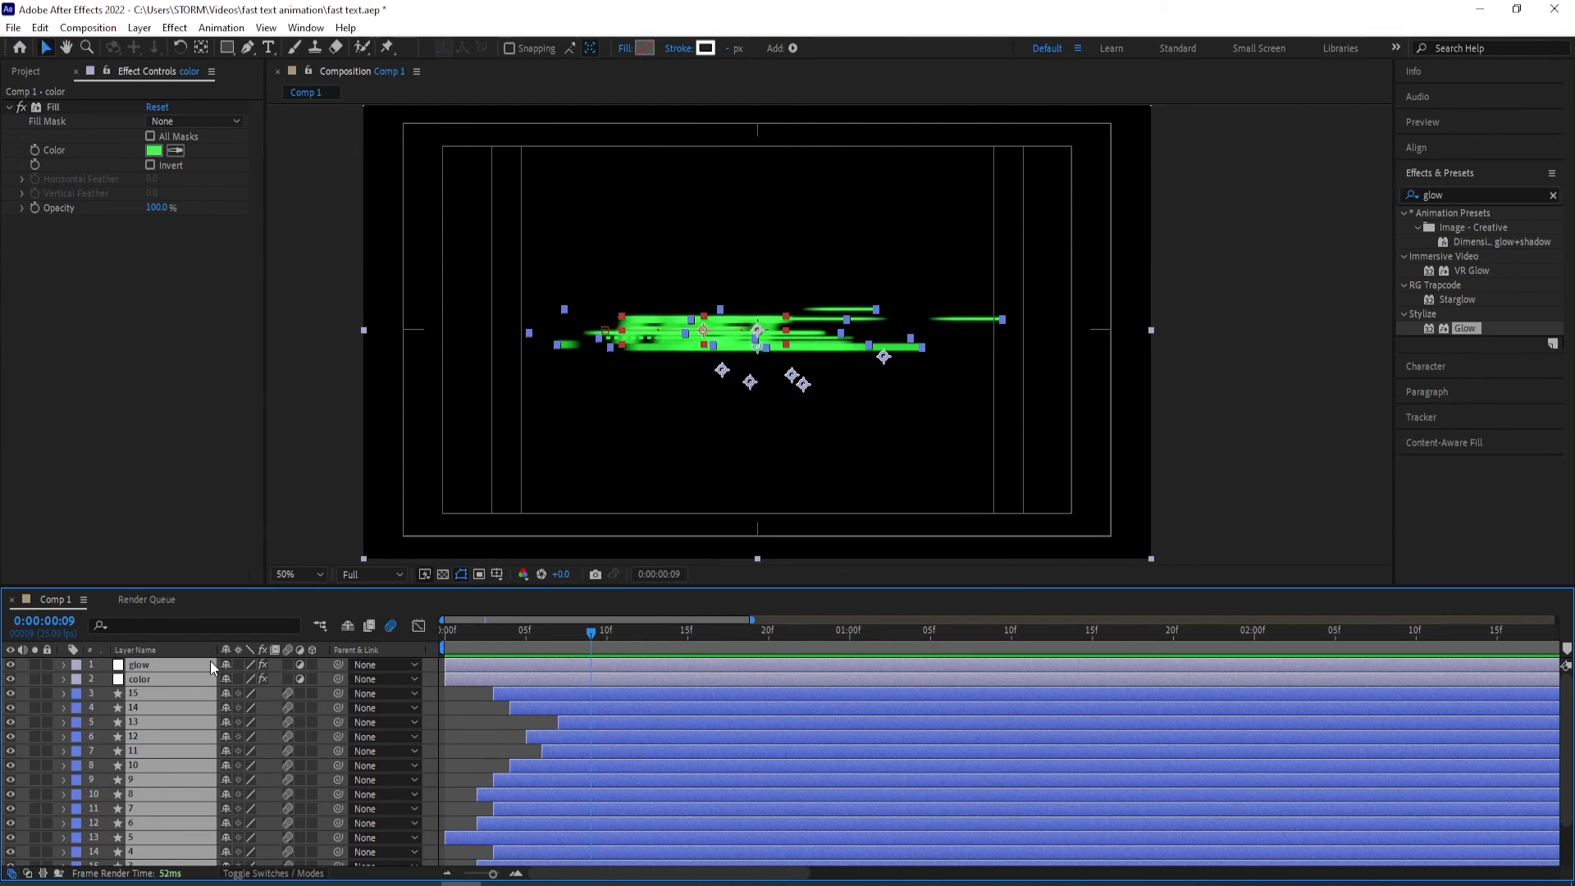
key(ctrl+shift+c)
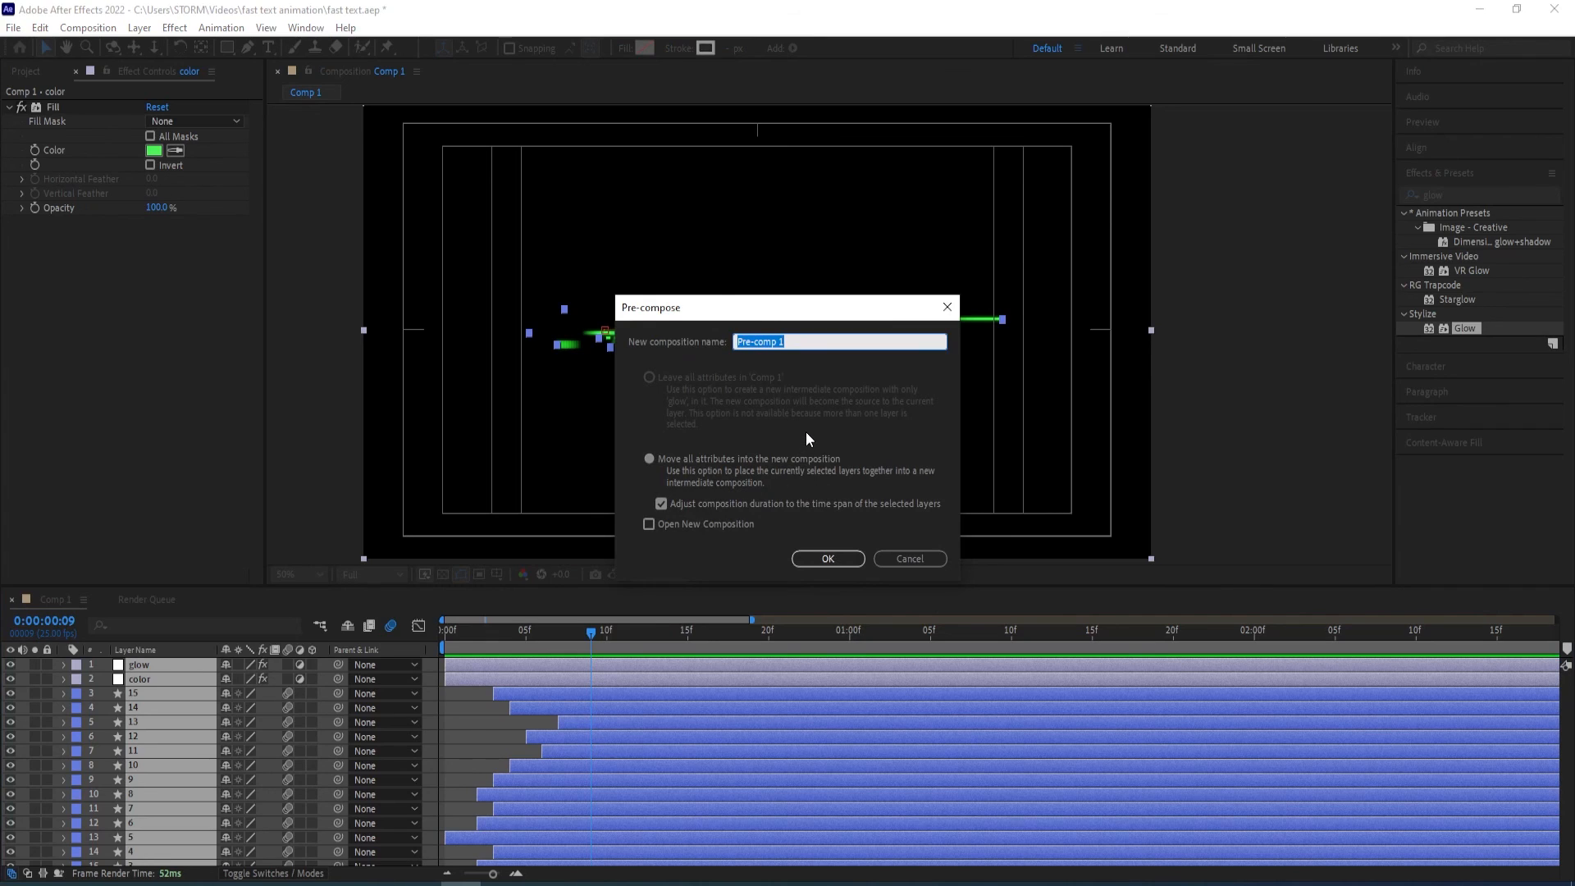
text(title)
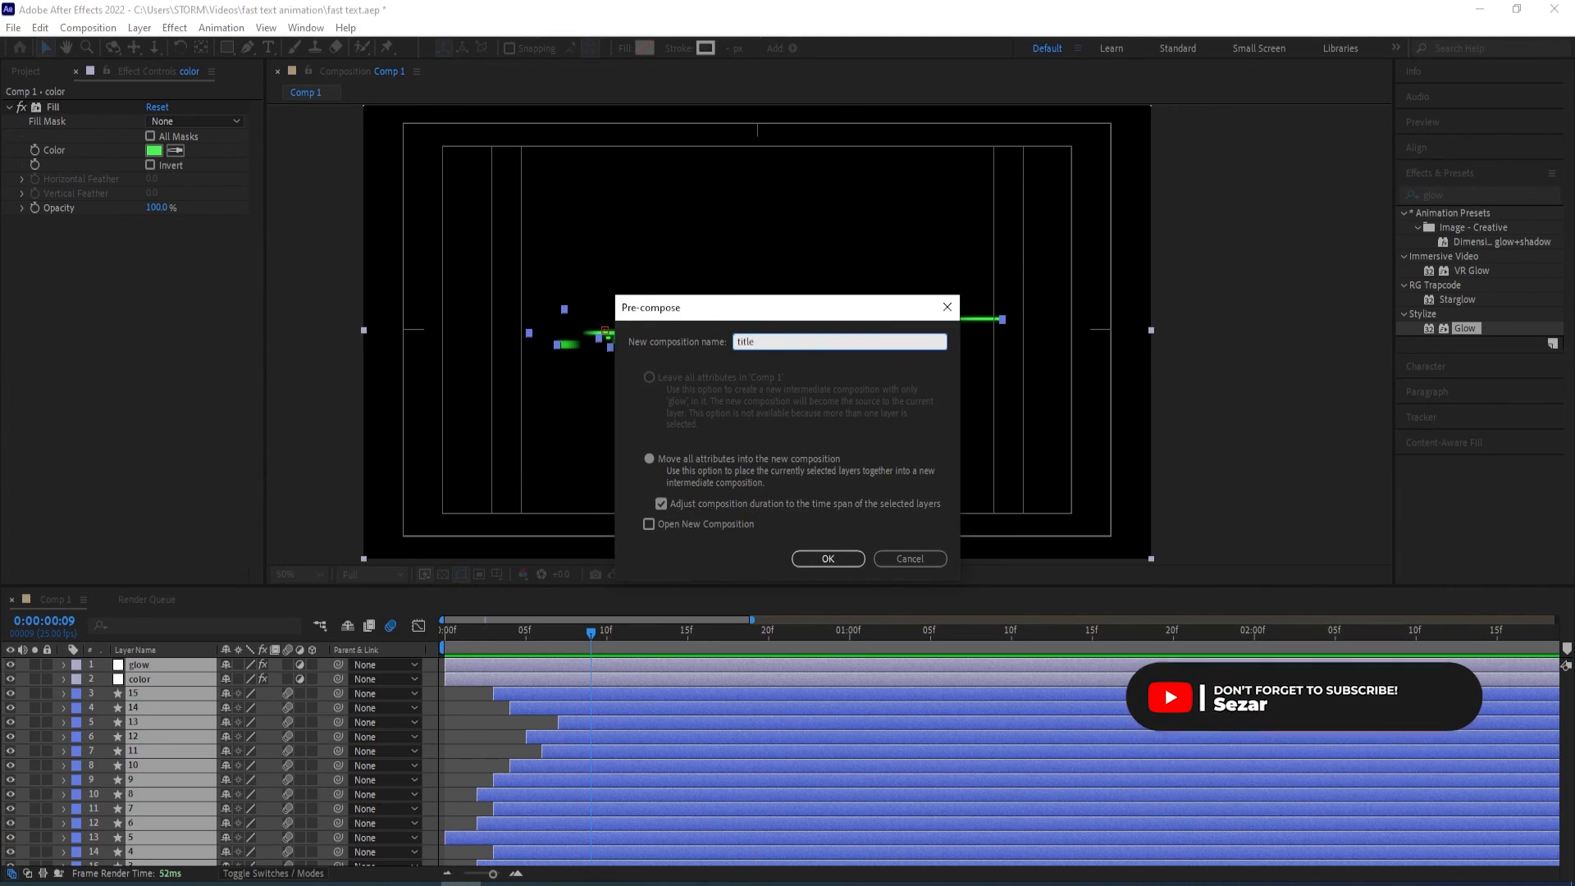
key(Return)
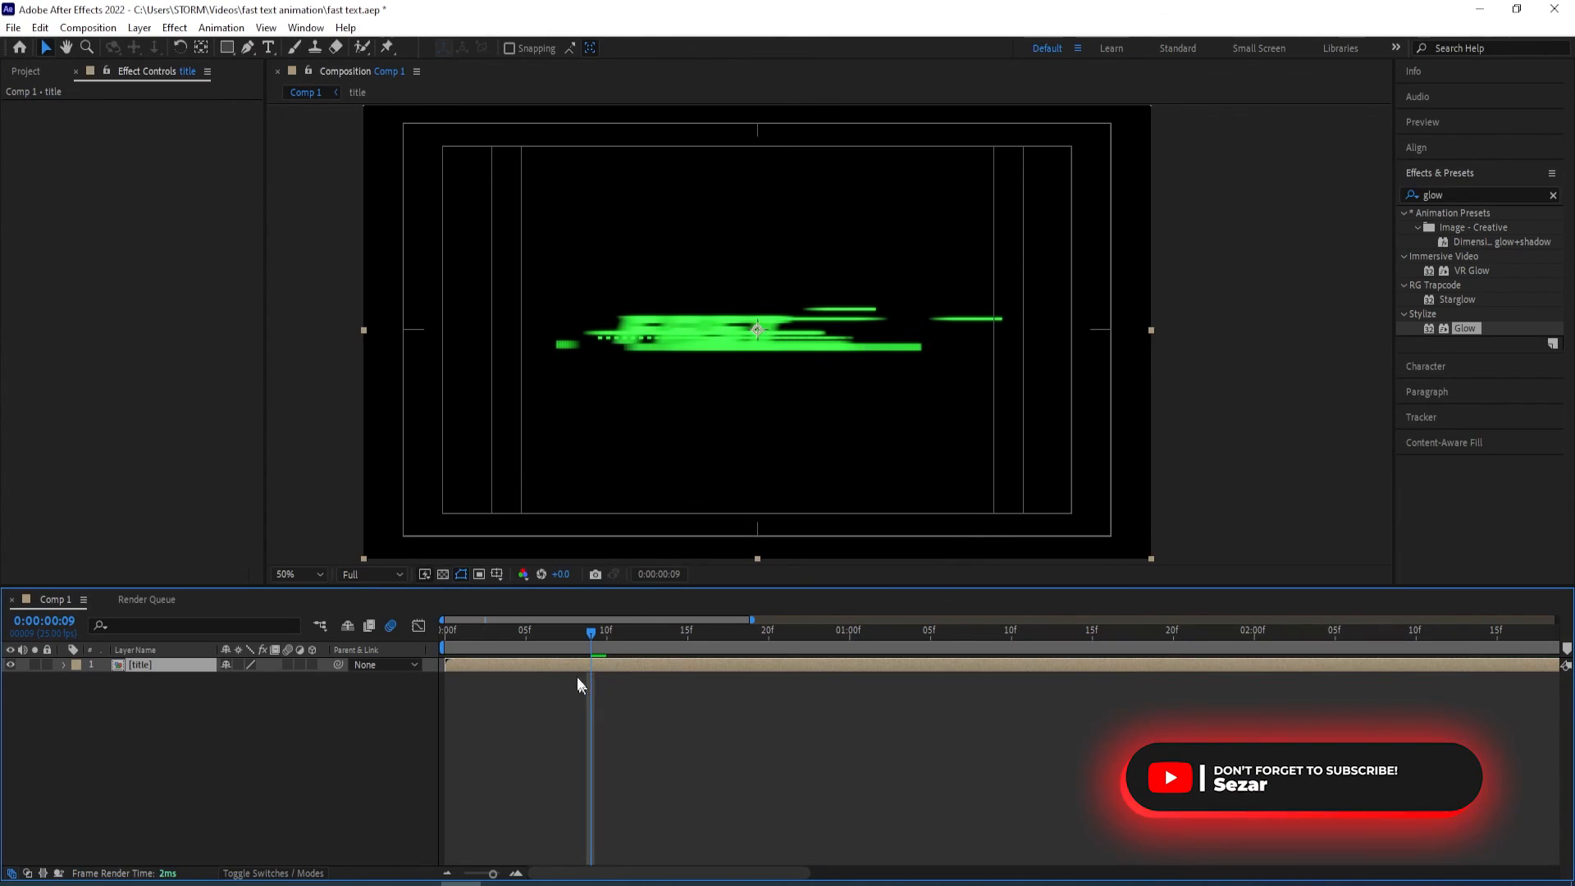
End the work area at 0:00:02:00, trim the composition to it, and return the playhead to the start
drag(587, 637, 1254, 633)
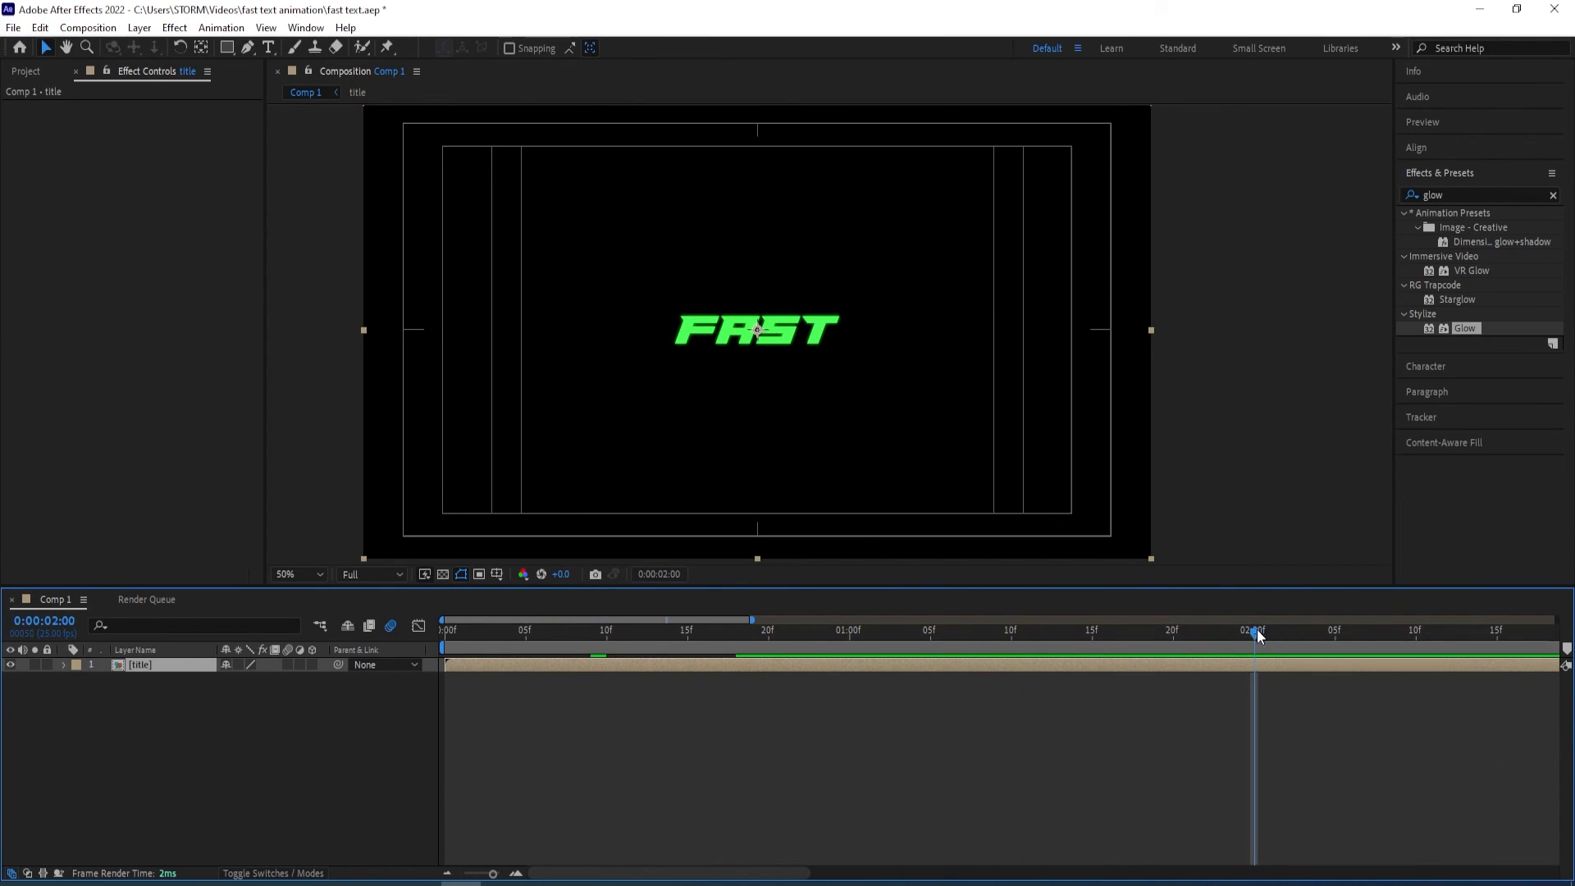
key(n)
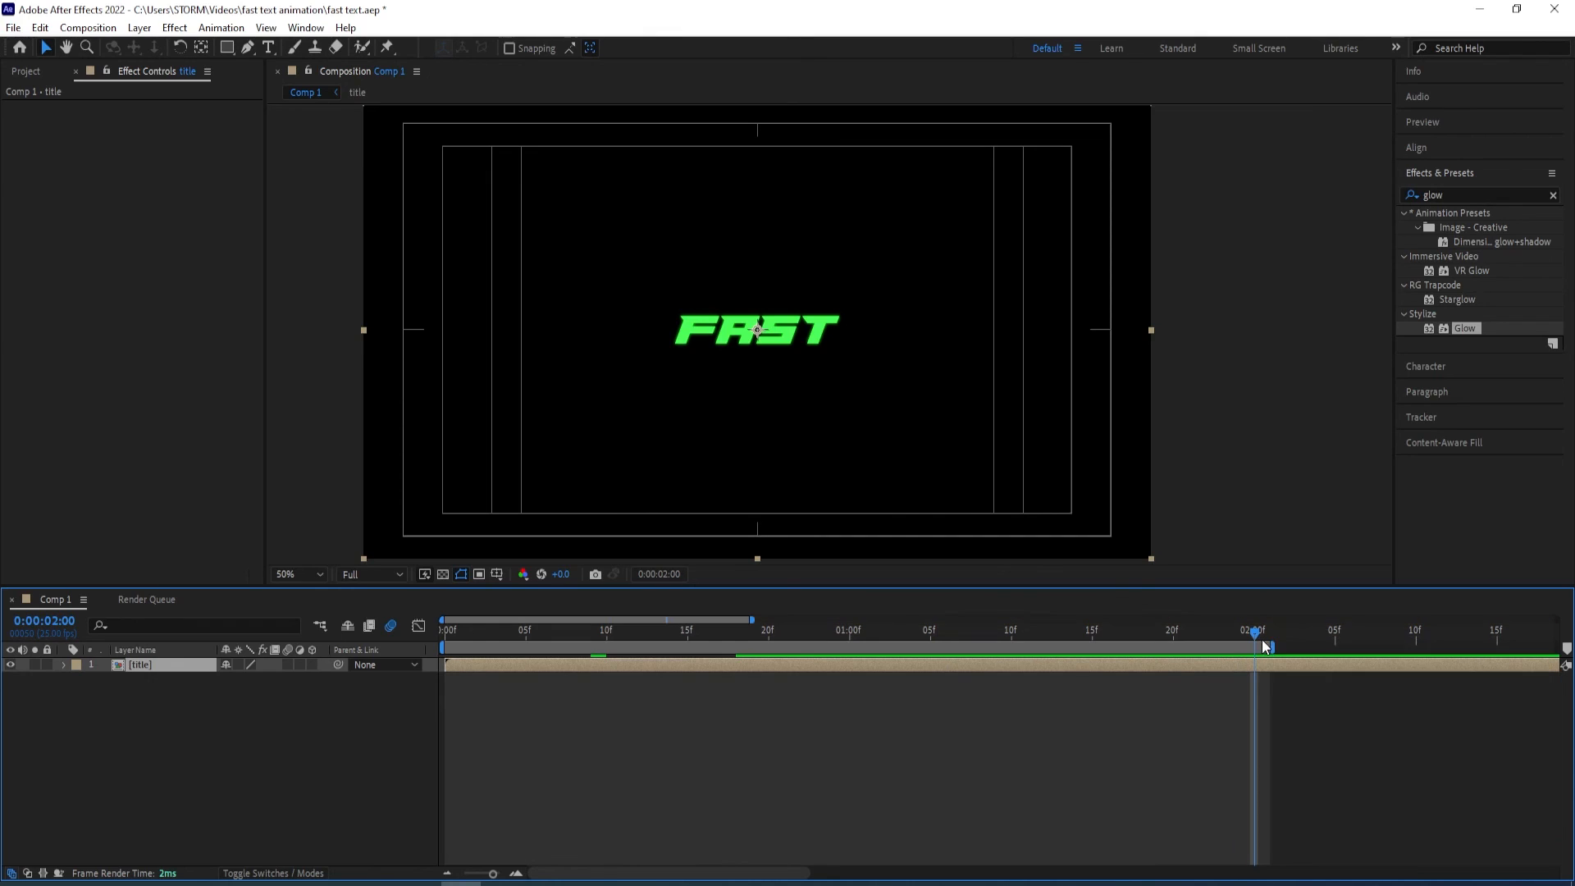
right_click(1086, 647)
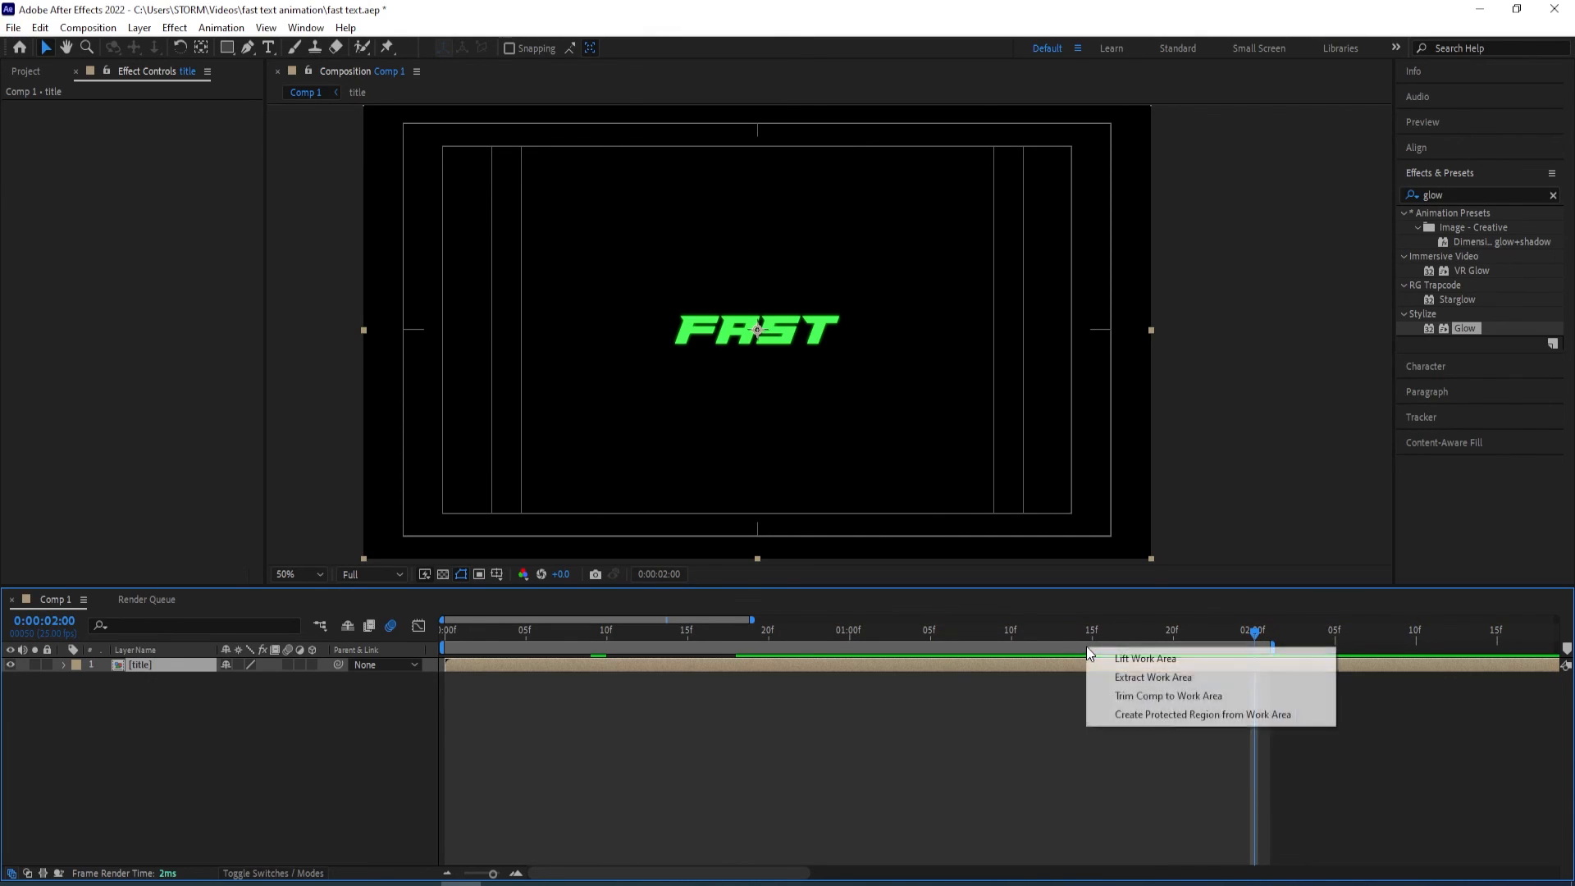
click(1128, 695)
drag(1081, 637, 362, 636)
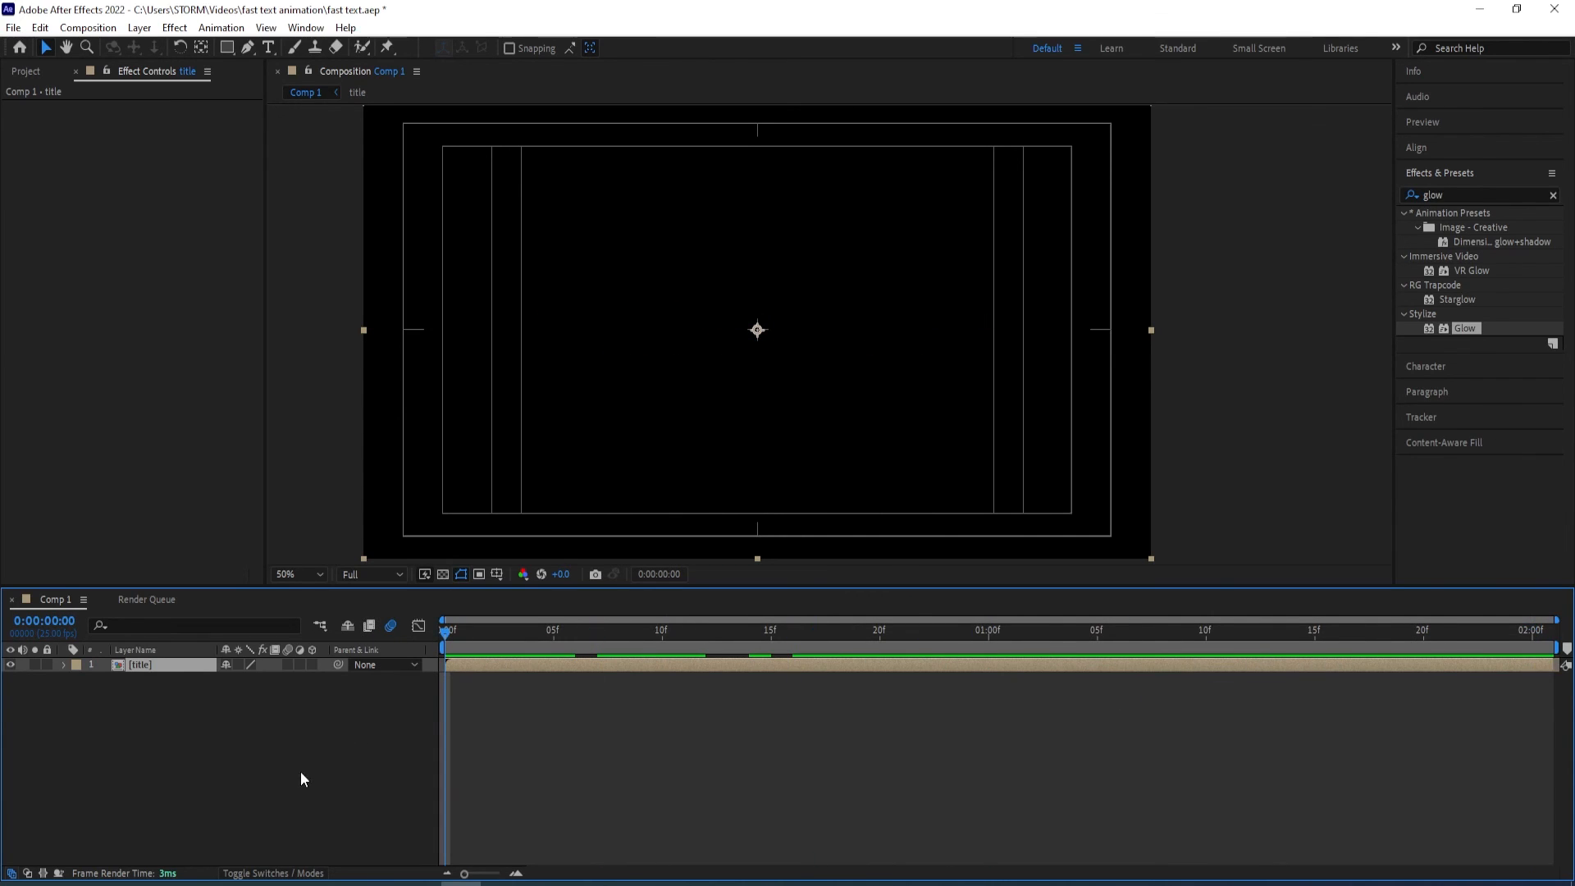